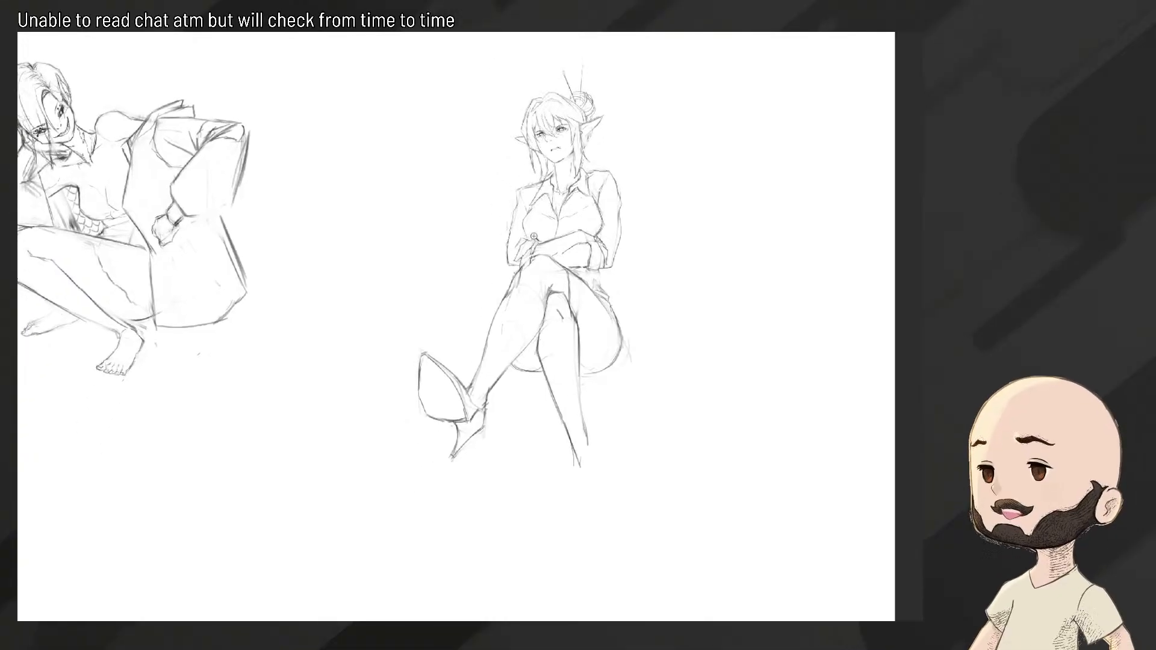
Sketch the outer edge of the middle finger on the elf woman's hand resting over her crossed arms
scroll(575, 244, "up", 7)
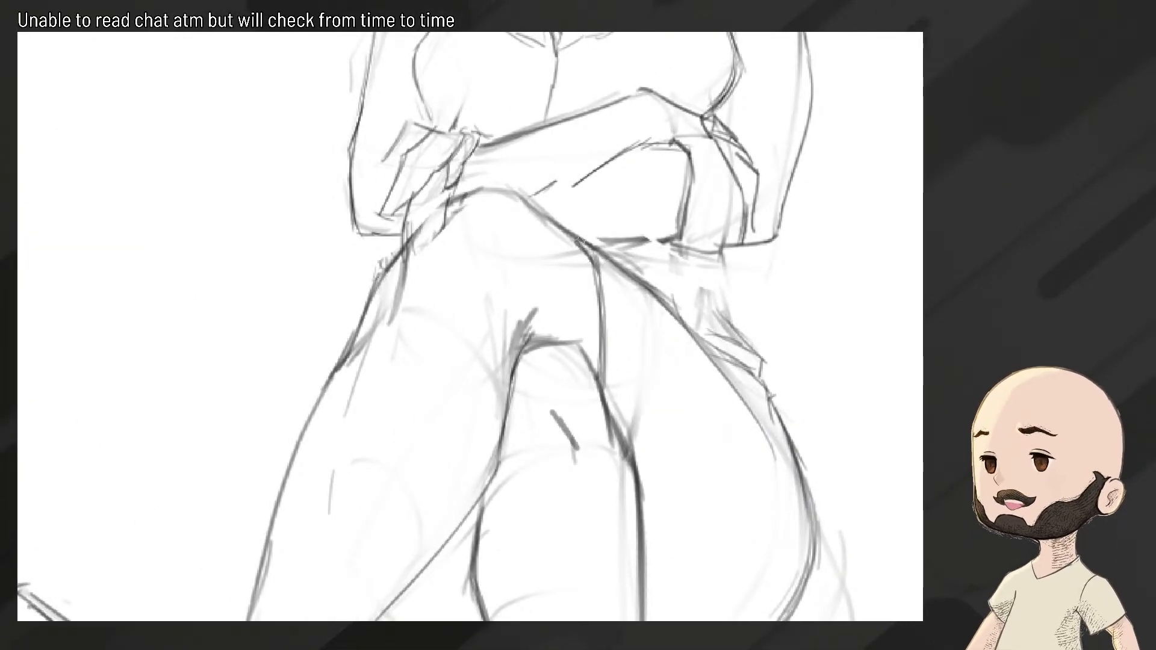
left_click_drag(599, 287, 603, 362)
left_click_drag(575, 310, 515, 317)
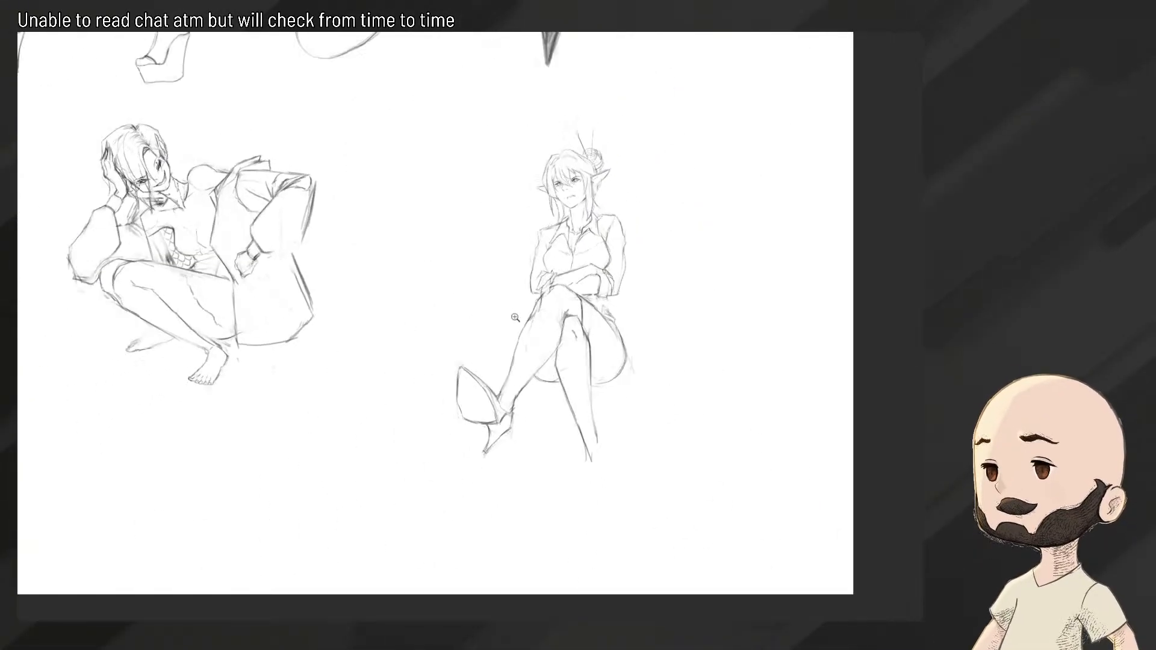
scroll(558, 260, "up", 5)
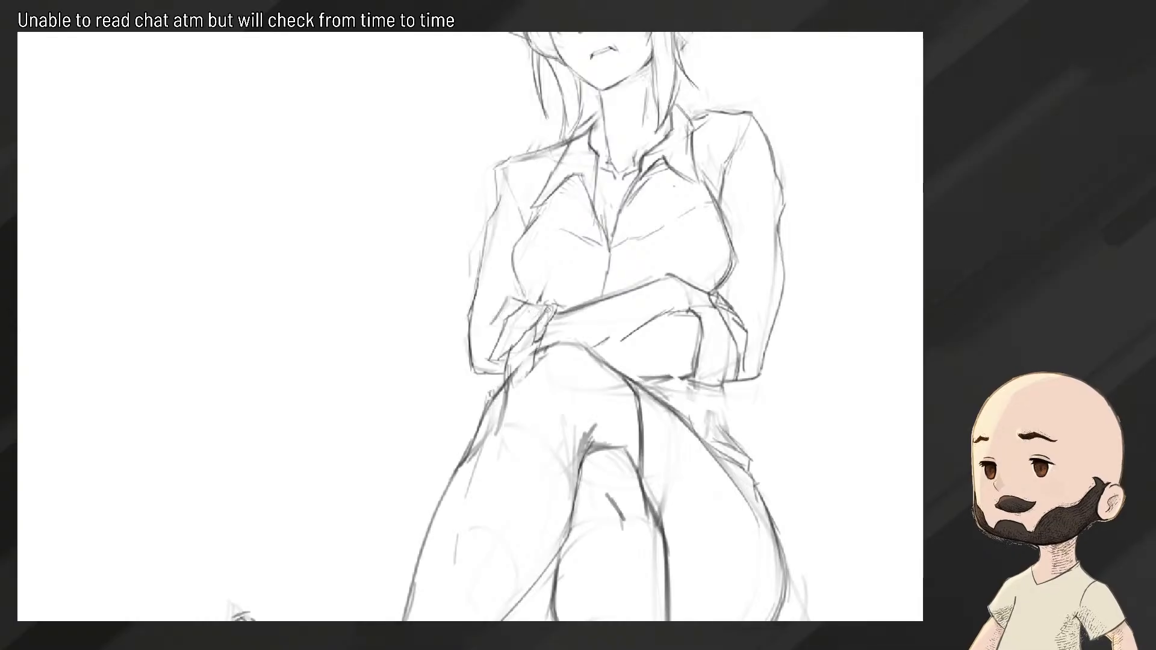
left_click_drag(530, 304, 566, 304)
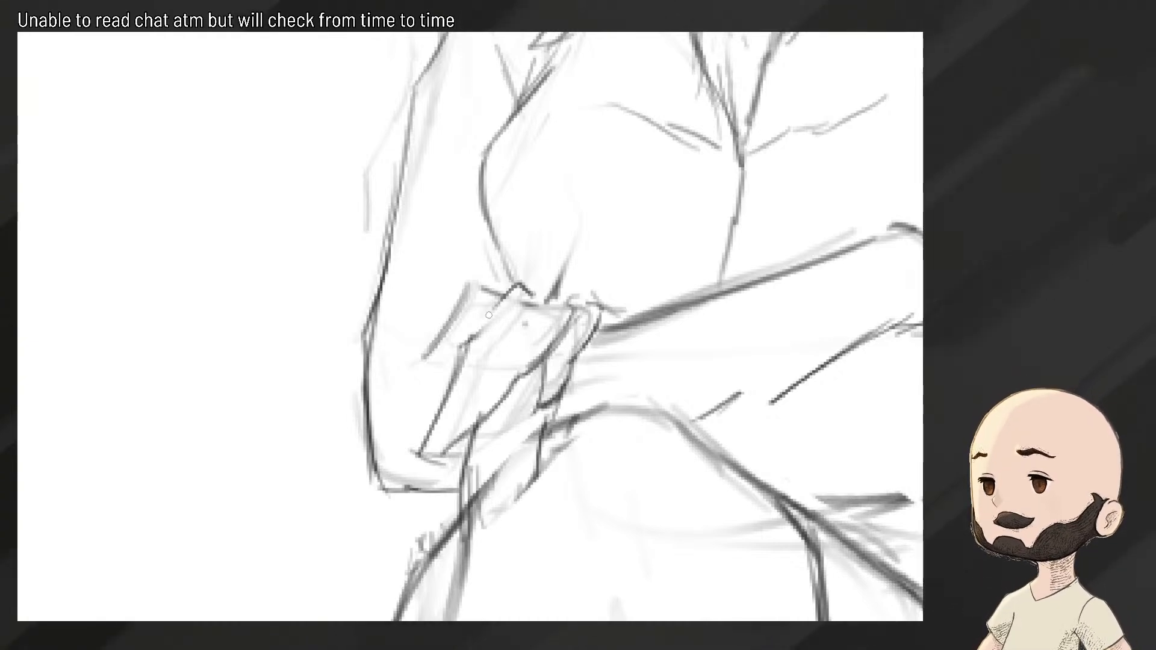
mouse_move(500, 299)
left_mouse_down()
mouse_move(456, 341)
mouse_move(420, 441)
left_mouse_up()
key("ctrl+z")
left_click_drag(444, 398, 421, 448)
left_click_drag(448, 373, 421, 448)
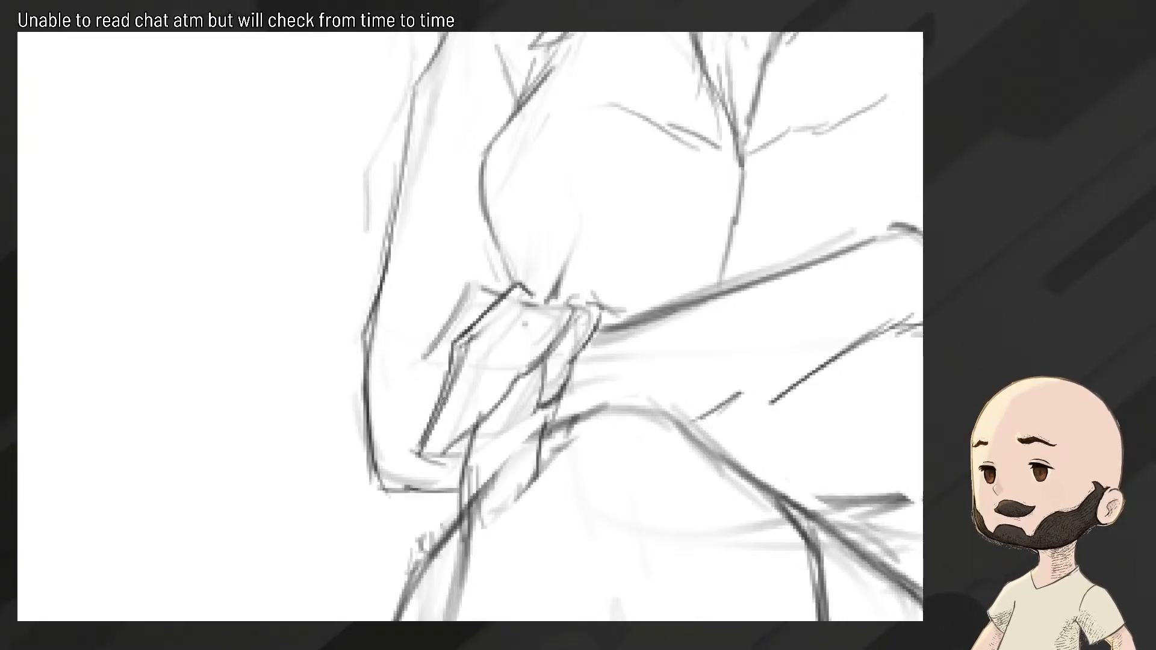
Erase the thick lower part of that finger's outer edge and redraw it as a thin, clean line
key("e")
left_click_drag(482, 337, 432, 426)
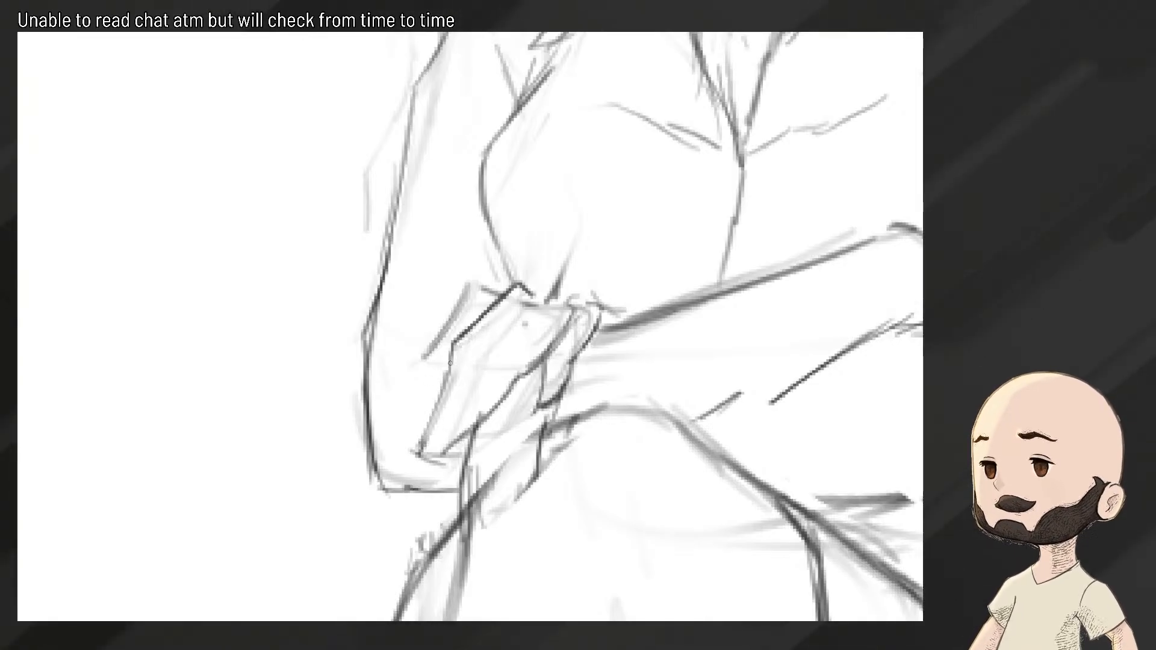
left_click_drag(451, 363, 420, 443)
left_click_drag(449, 370, 417, 448)
key("e")
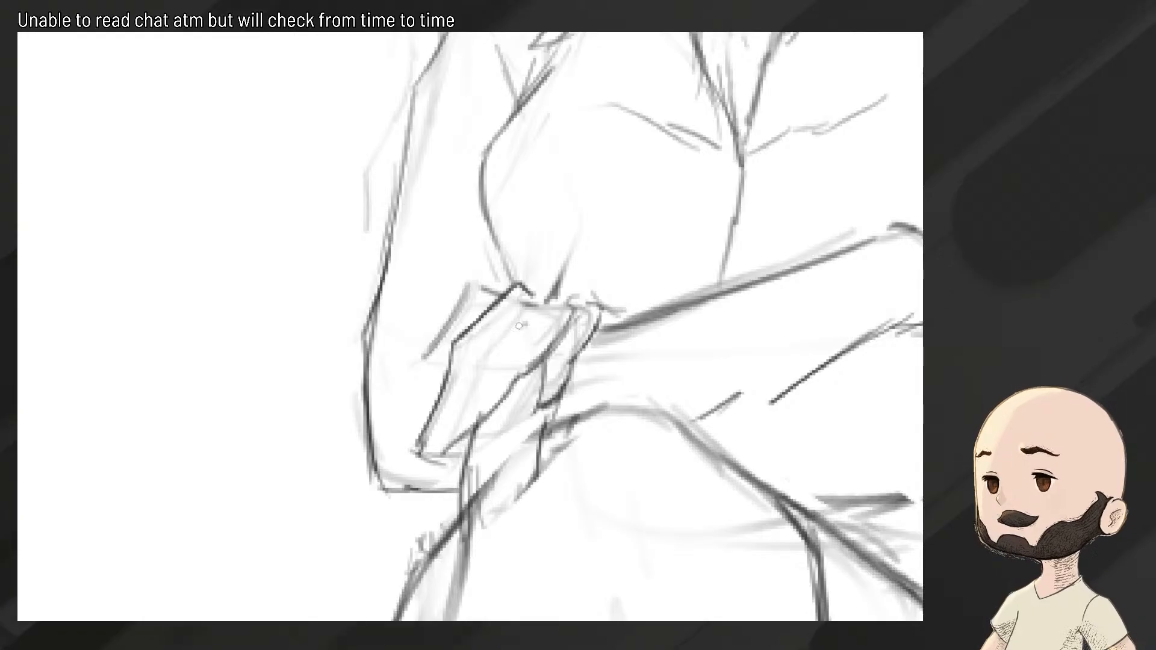
Draw the line separating the two long fingers from the knuckle down and shape the first pointed fingertip
mouse_move(520, 319)
left_mouse_down()
mouse_move(469, 380)
mouse_move(478, 366)
mouse_move(443, 451)
left_mouse_up()
left_click_drag(474, 383, 445, 451)
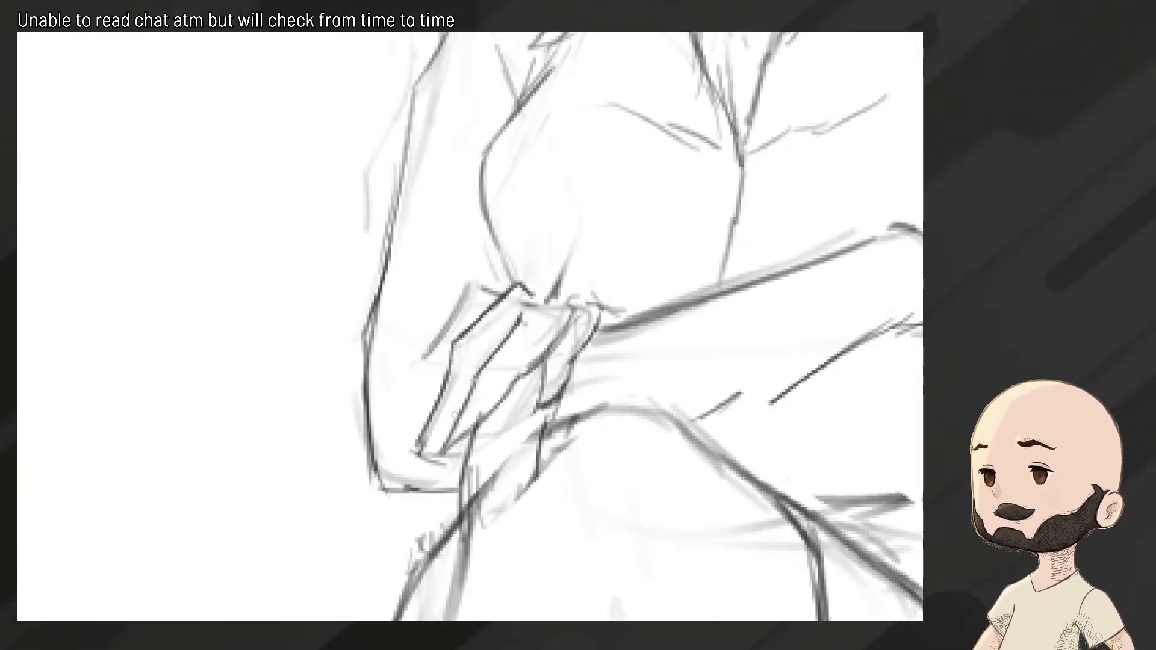
left_click_drag(465, 402, 447, 445)
mouse_move(444, 441)
left_mouse_down()
mouse_move(433, 457)
mouse_move(442, 433)
left_mouse_up()
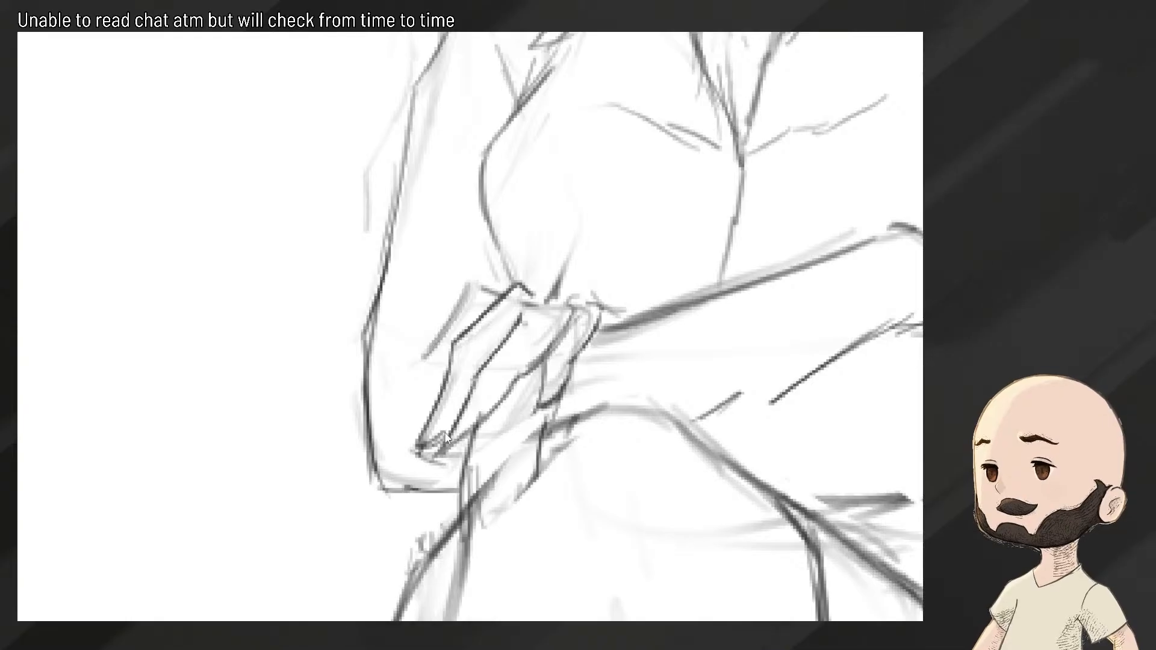
key("ctrl+z")
key("ctrl+z")
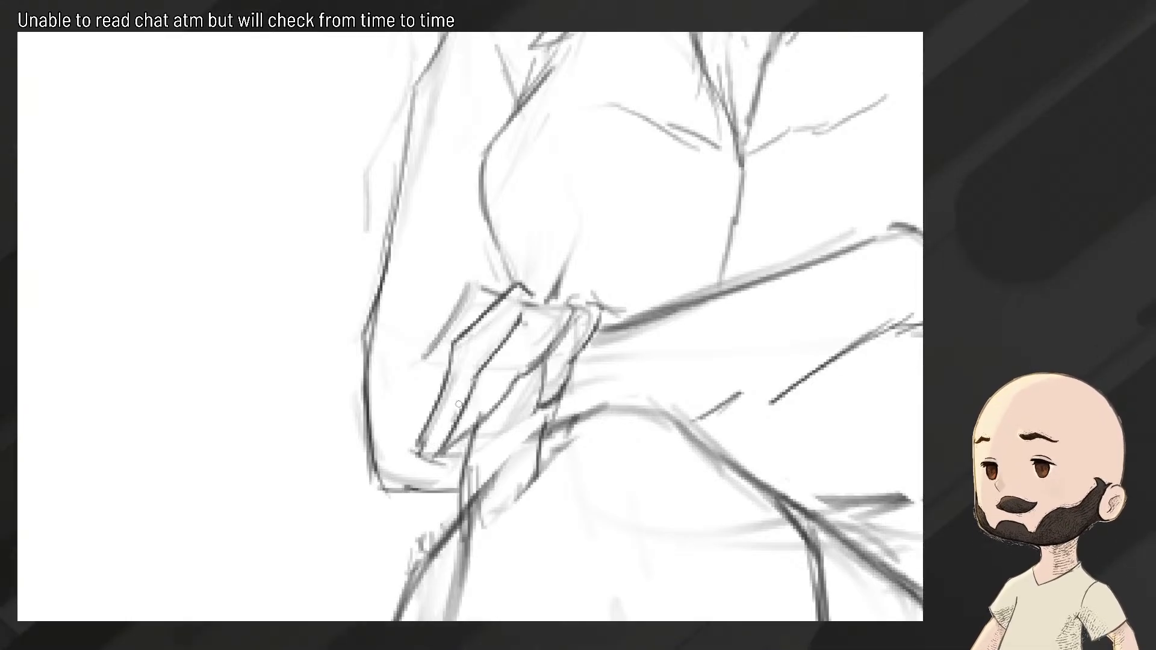
mouse_move(465, 397)
left_mouse_down()
mouse_move(432, 444)
mouse_move(412, 450)
left_mouse_up()
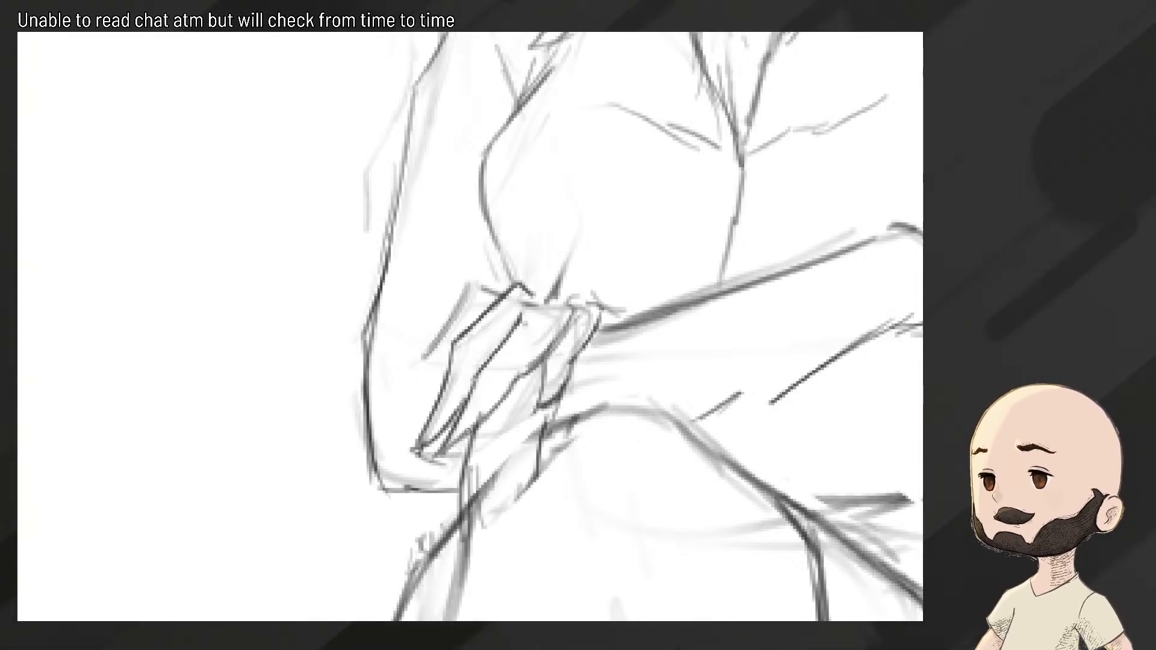
Clean up the second long finger's lower end and redraw its tip as a smooth taper
key("e")
mouse_move(481, 417)
left_mouse_down()
mouse_move(463, 430)
mouse_move(515, 391)
mouse_move(497, 413)
mouse_move(521, 371)
mouse_move(435, 457)
left_mouse_up()
key("ctrl+z")
left_click_drag(463, 413, 435, 456)
left_click_drag(435, 457, 468, 440)
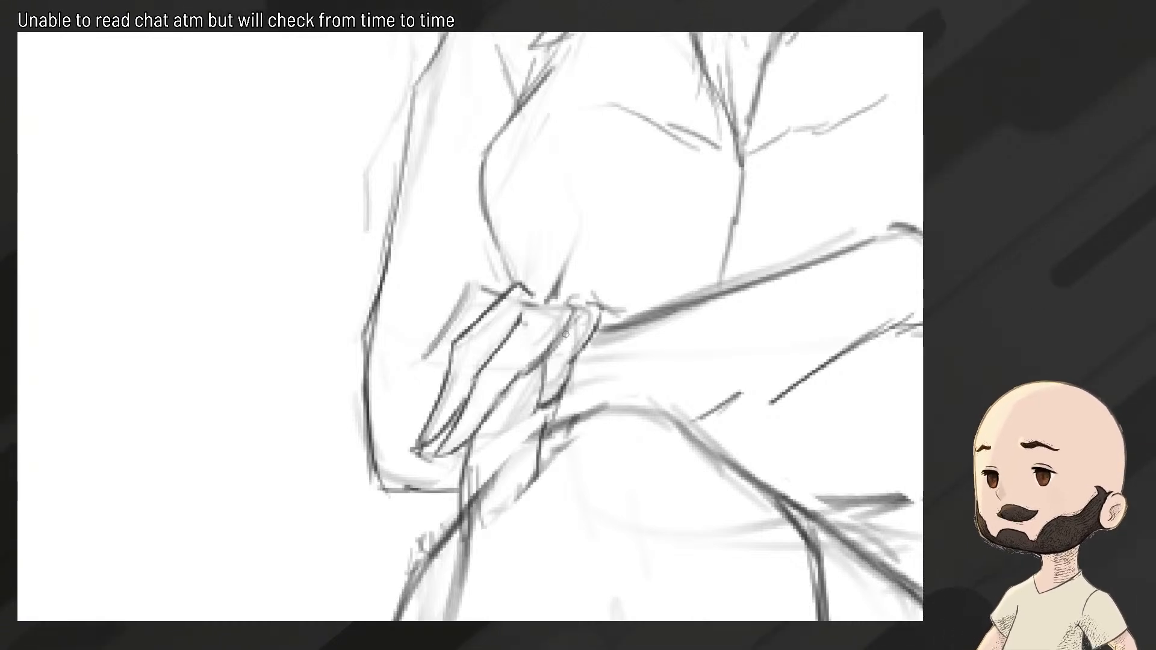
key("e")
Erase the rough strokes around the little finger near the wrist and redraw its rounded knuckle
mouse_move(558, 363)
left_mouse_down()
mouse_move(582, 325)
mouse_move(548, 391)
mouse_move(581, 337)
mouse_move(560, 349)
mouse_move(569, 325)
mouse_move(547, 327)
mouse_move(595, 301)
mouse_move(556, 328)
left_mouse_up()
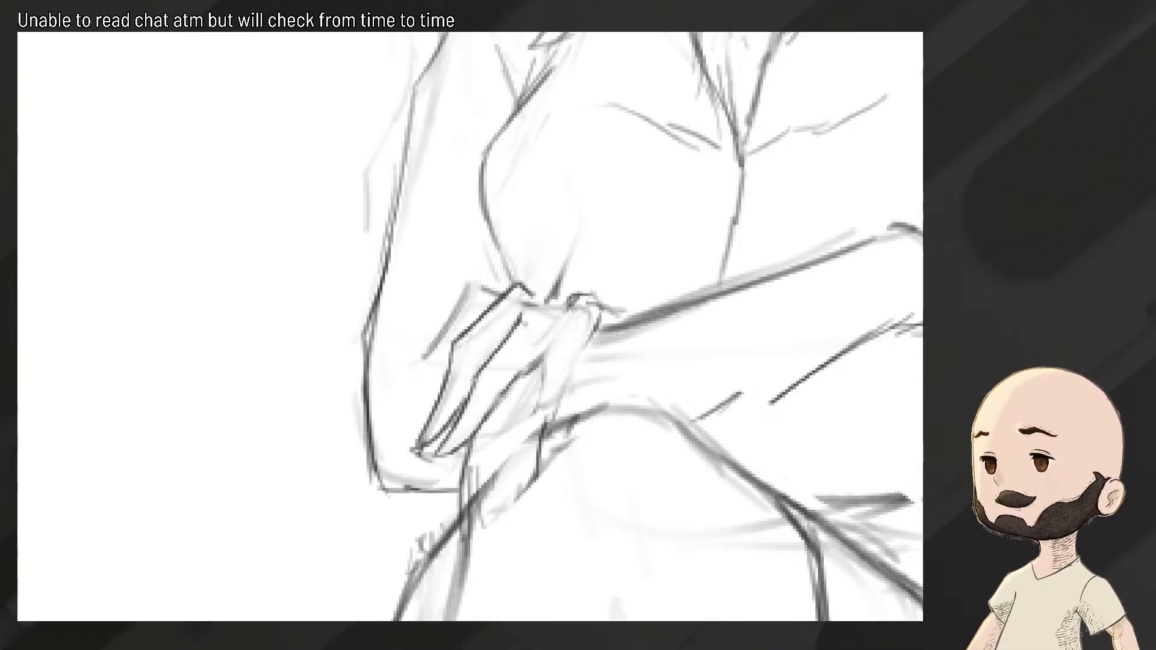
mouse_move(562, 306)
left_mouse_down()
mouse_move(610, 307)
mouse_move(560, 352)
mouse_move(539, 416)
mouse_move(524, 421)
mouse_move(583, 360)
mouse_move(630, 342)
mouse_move(596, 345)
mouse_move(569, 327)
mouse_move(544, 340)
left_mouse_up()
mouse_move(575, 298)
left_mouse_down()
mouse_move(606, 309)
mouse_move(597, 315)
mouse_move(616, 317)
mouse_move(602, 299)
mouse_move(618, 318)
mouse_move(599, 300)
mouse_move(625, 322)
left_mouse_up()
key("ctrl+z")
key("ctrl+z")
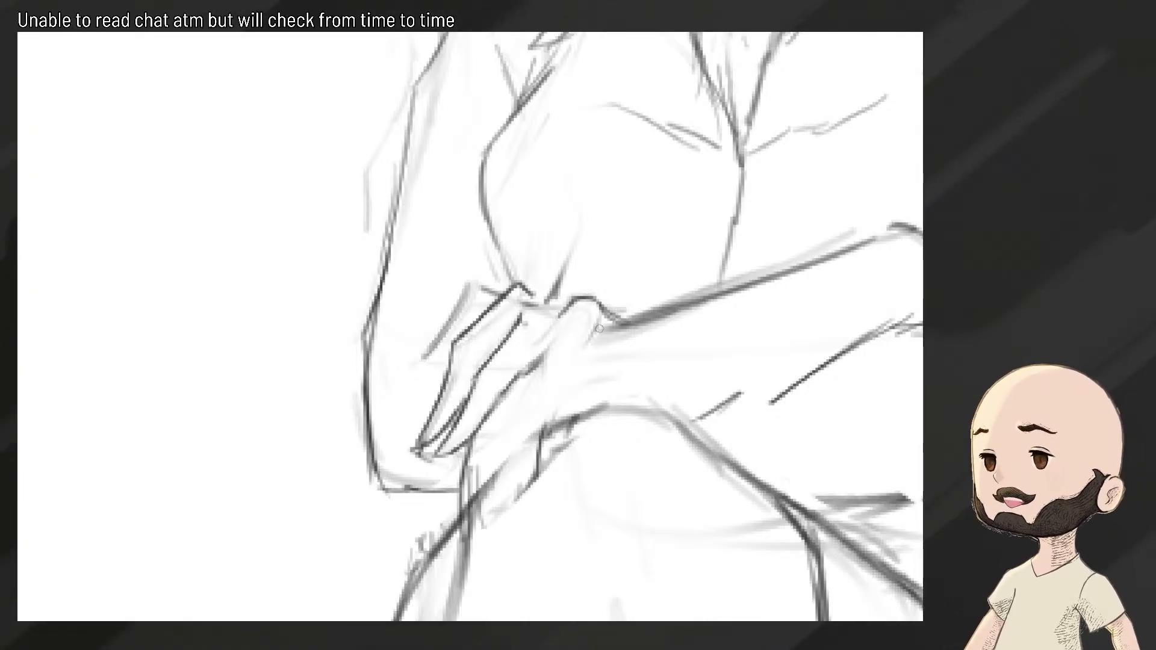
Draw the short, curled little finger beside the wrist and tidy the contour joining it to the neighbouring knuckle
left_click_drag(591, 339, 559, 374)
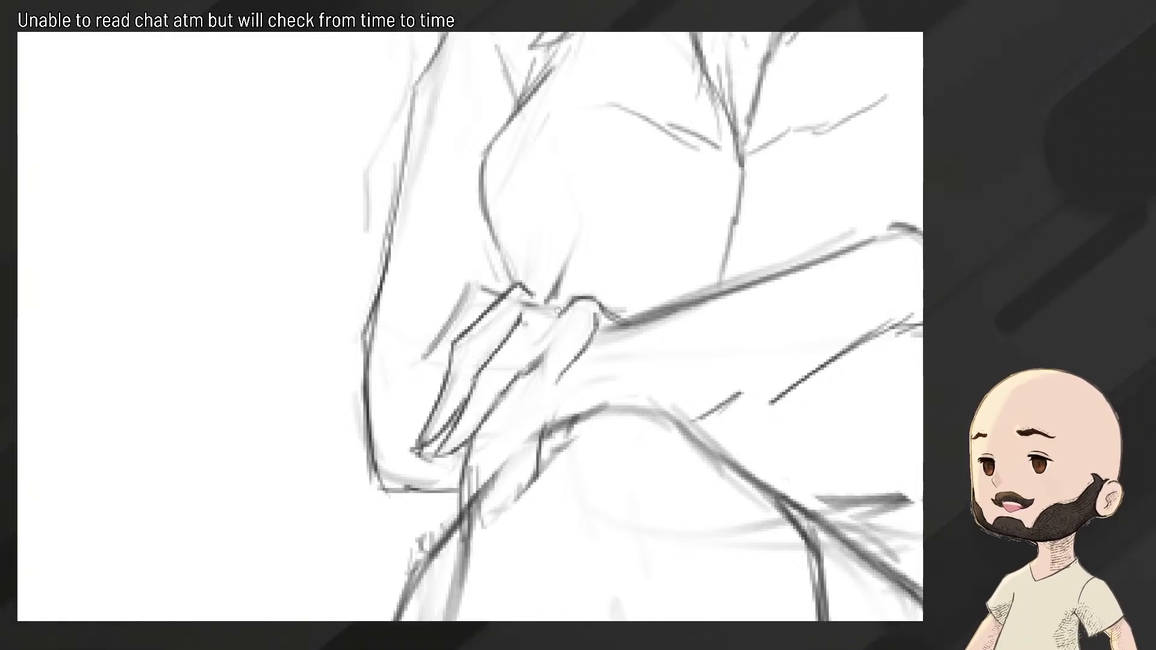
key("ctrl+z")
mouse_move(559, 312)
left_mouse_down()
mouse_move(533, 376)
mouse_move(561, 327)
mouse_move(535, 379)
mouse_move(568, 368)
mouse_move(483, 366)
mouse_move(541, 359)
mouse_move(544, 304)
left_mouse_up()
key("ctrl+z")
key("ctrl+z")
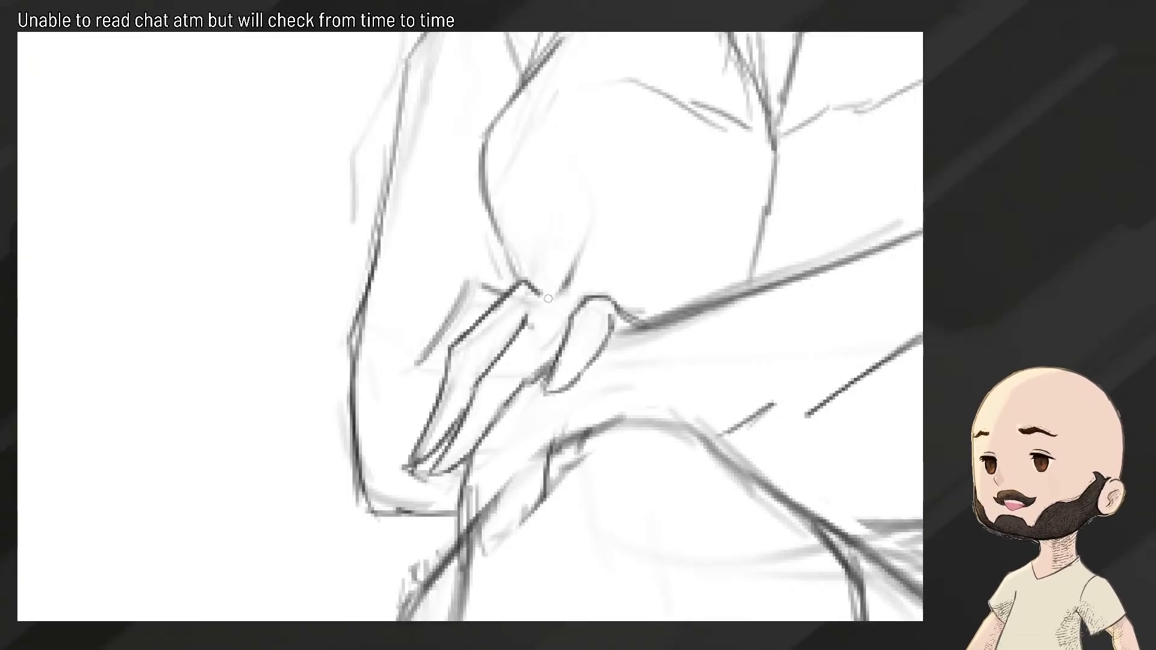
key("ctrl+z")
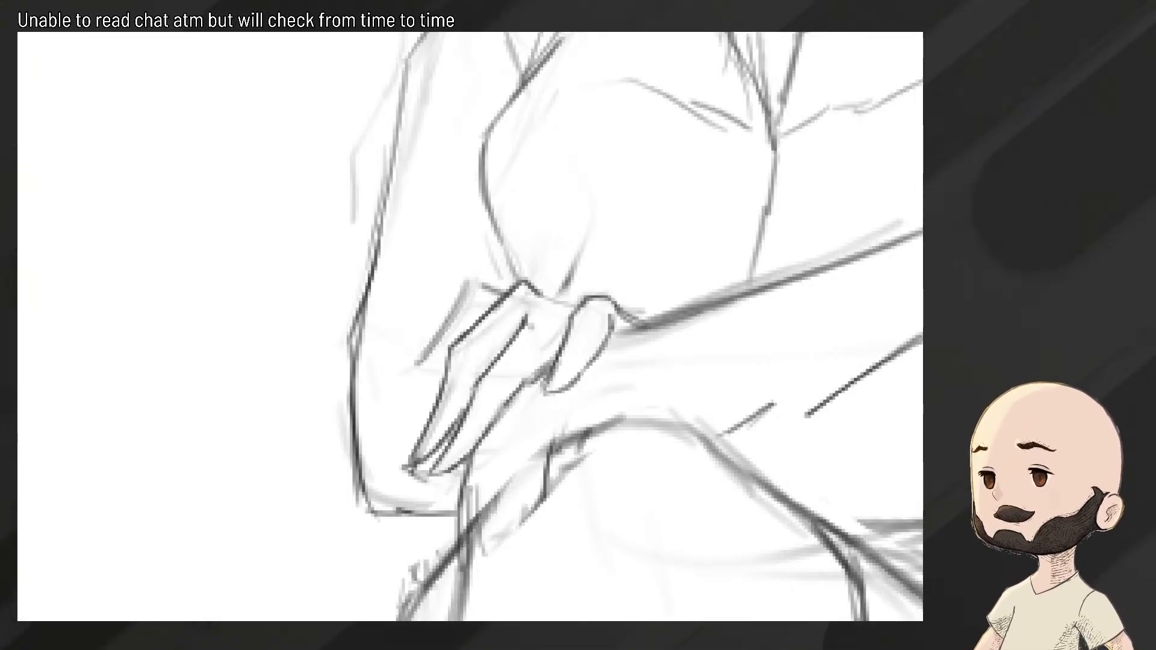
mouse_move(541, 297)
left_mouse_down()
mouse_move(583, 301)
mouse_move(470, 336)
mouse_move(553, 313)
left_mouse_up()
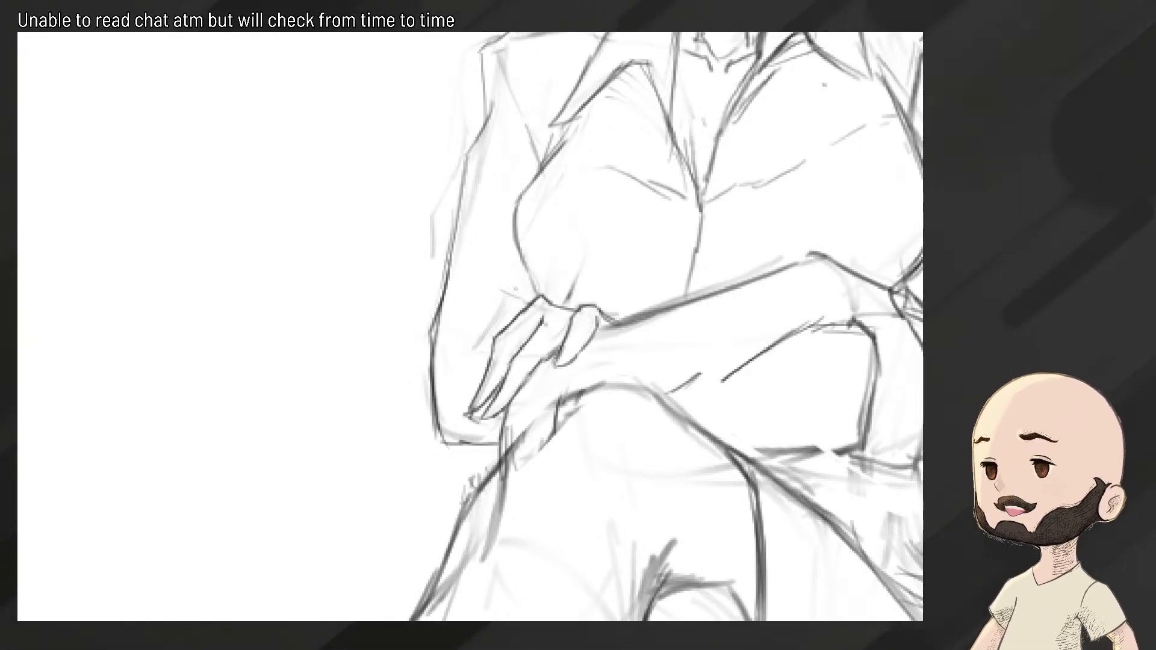
Draw the knuckle and upper outer edge of the index finger, farthest from the wrist
left_click_drag(515, 289, 482, 269)
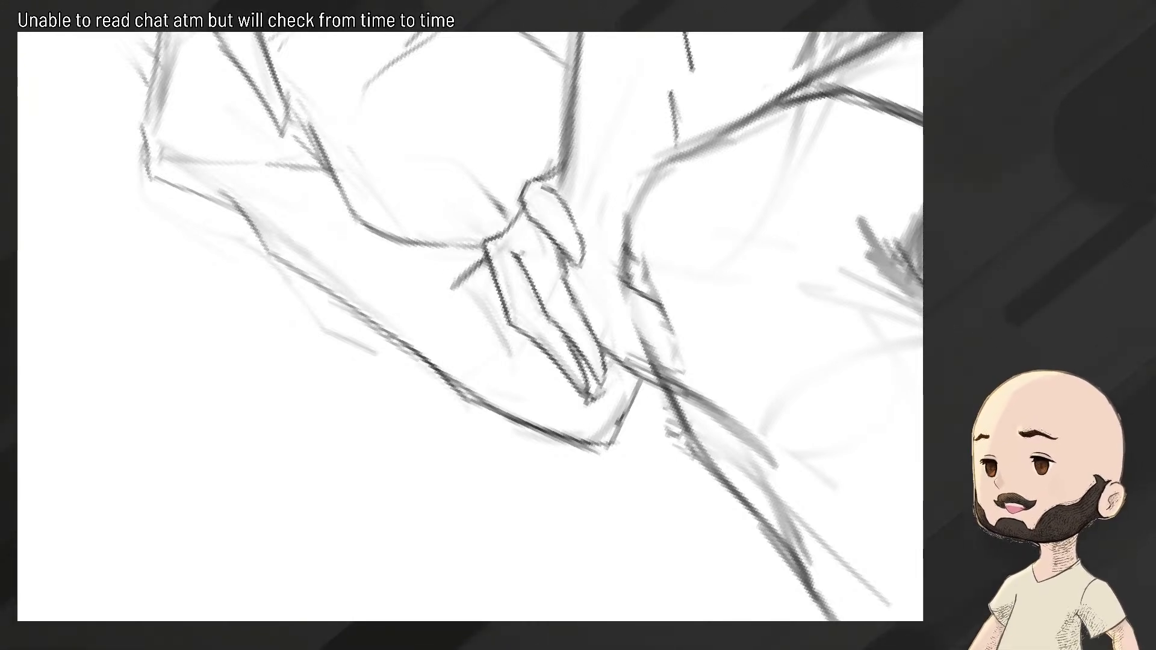
key("ctrl+0")
left_click(711, 478, "ctrl")
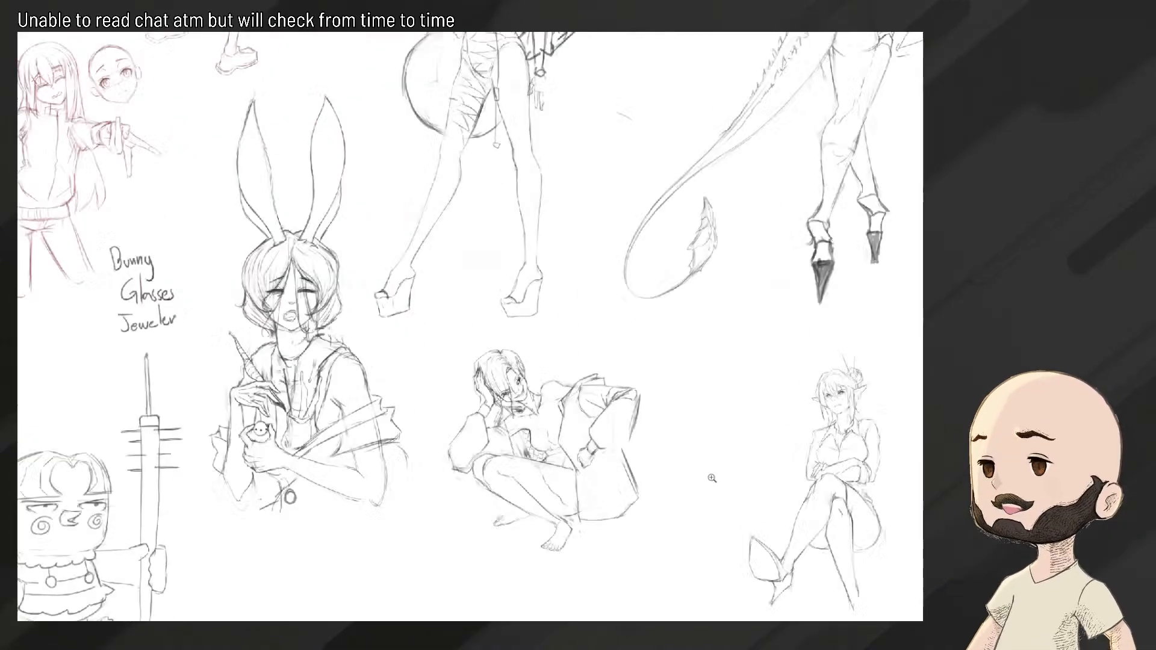
left_click(711, 478, "ctrl")
left_click_drag(712, 478, 444, 345)
left_click(569, 348, "ctrl")
left_click_drag(677, 313, 634, 297)
left_click(634, 297, "ctrl")
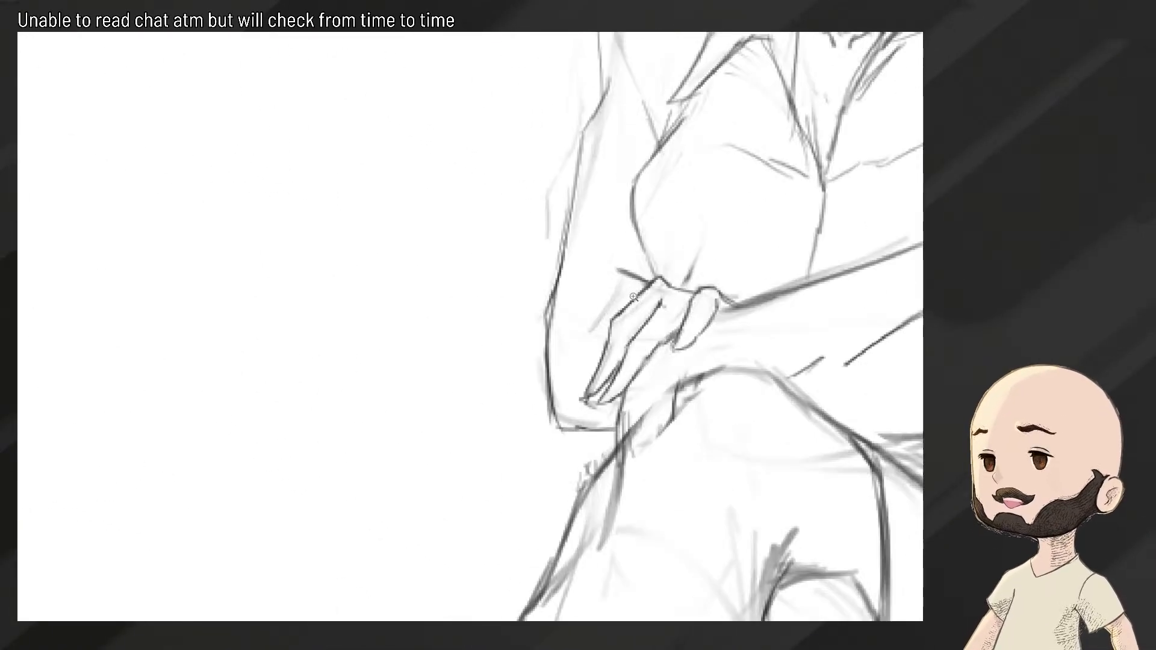
left_click(616, 289, "ctrl")
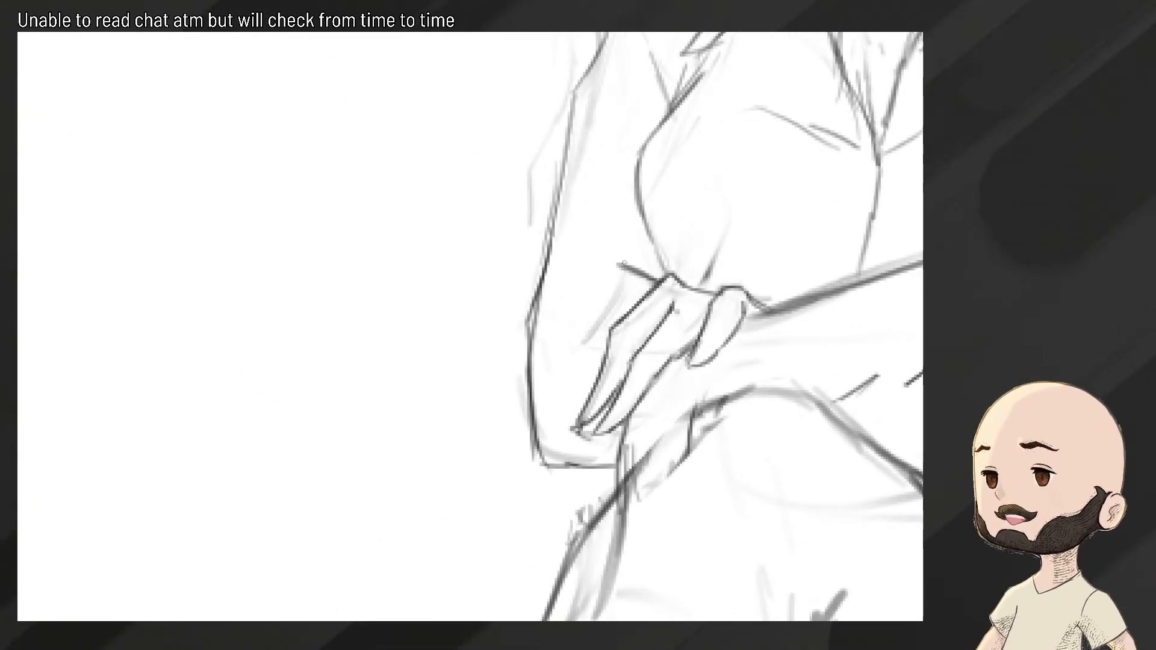
left_click_drag(618, 263, 614, 279)
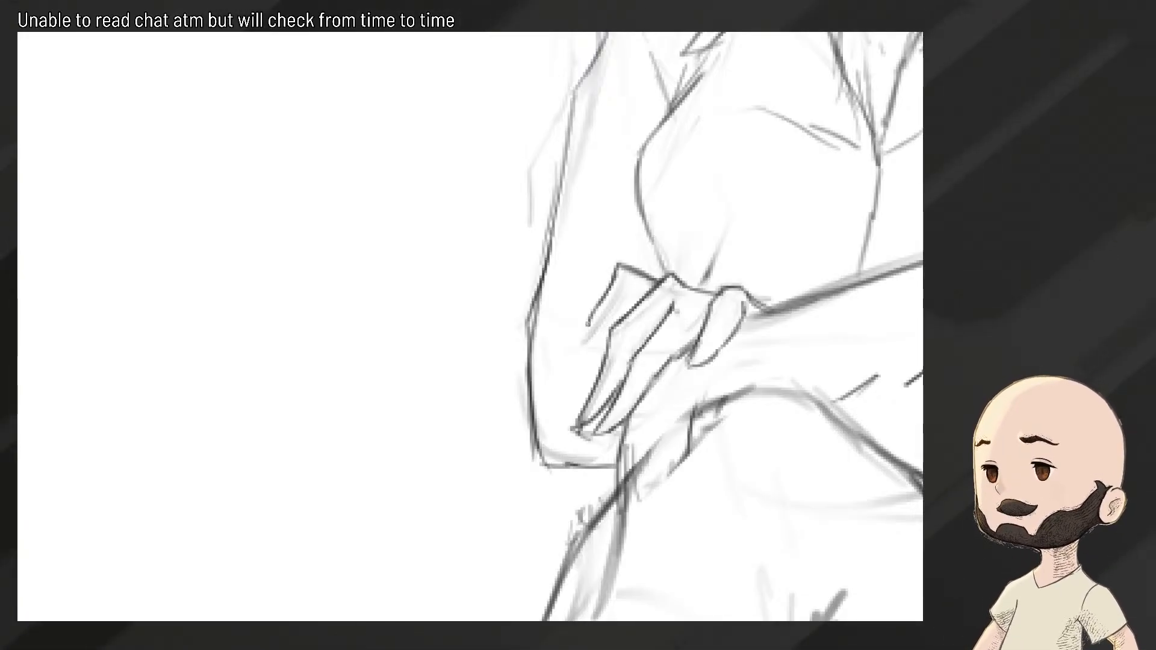
Extend the index finger to a pointed tip and draw its underside back toward the neighbouring finger
left_click_drag(590, 324, 574, 341)
key("ctrl+z")
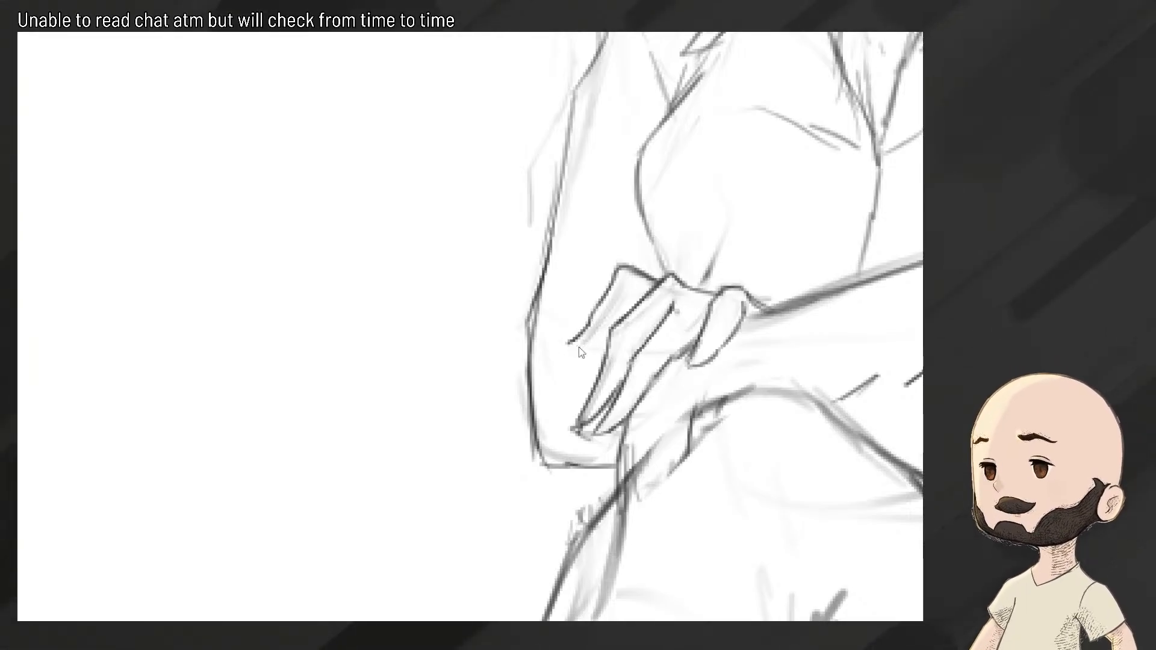
left_click_drag(570, 345, 599, 345)
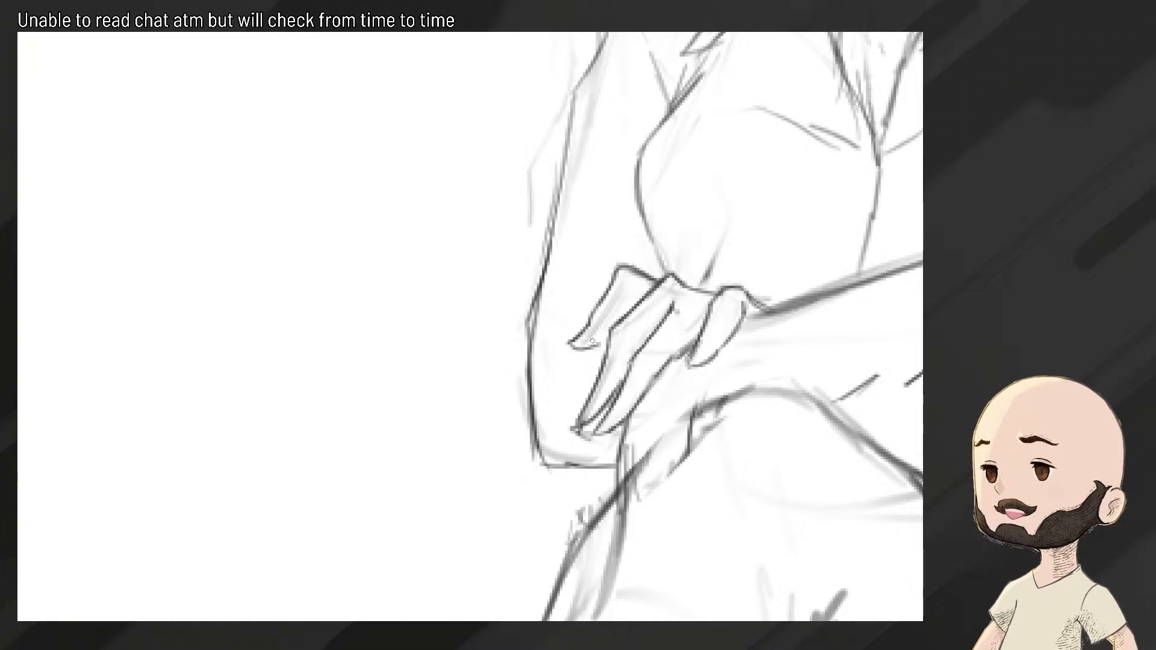
mouse_move(622, 342)
left_mouse_down()
mouse_move(543, 363)
mouse_move(665, 325)
left_mouse_up()
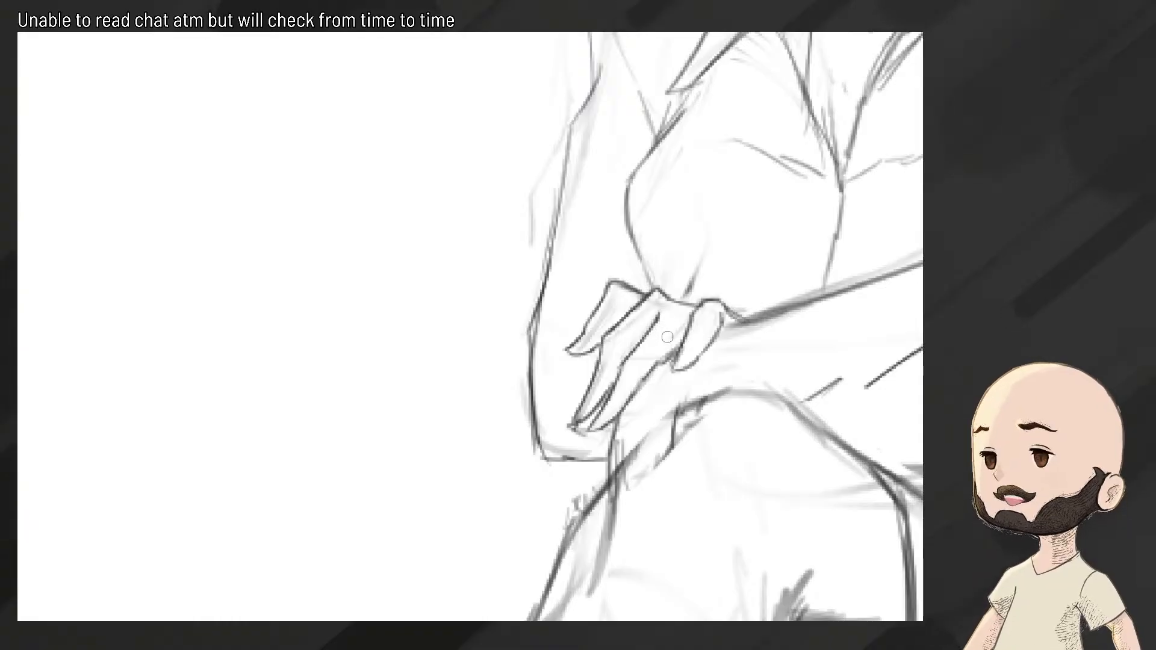
Erase the heavy upper contour of the crossed forearm and redraw the elbow's sharp corner as a softer curve
left_click_drag(679, 333, 584, 361)
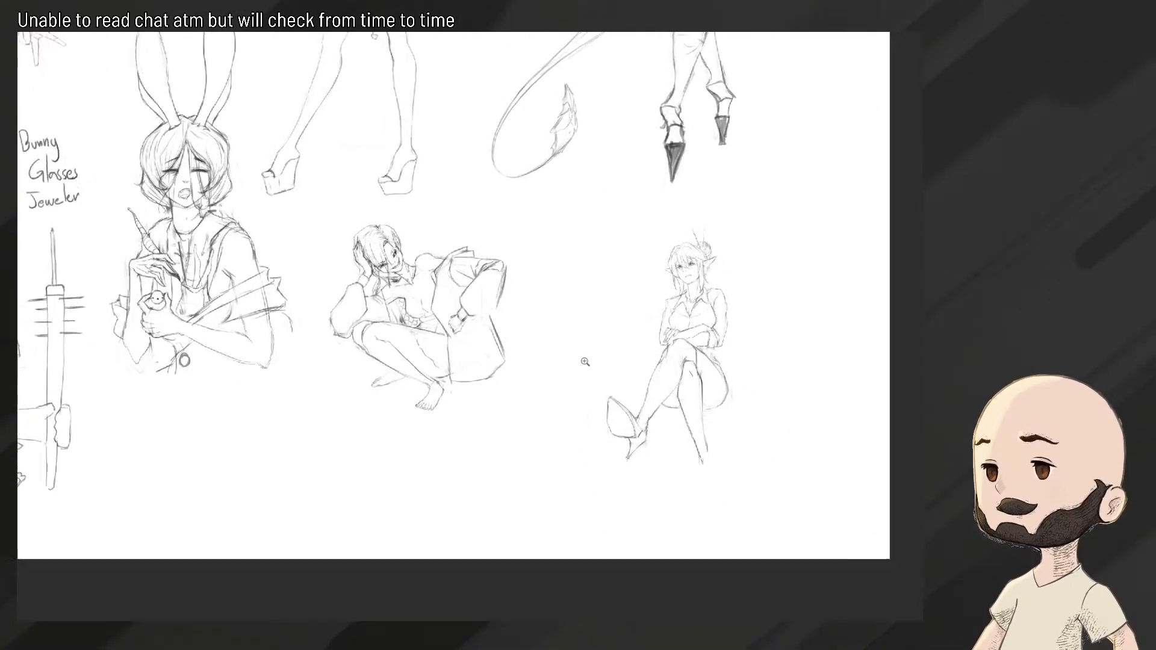
left_click(672, 352)
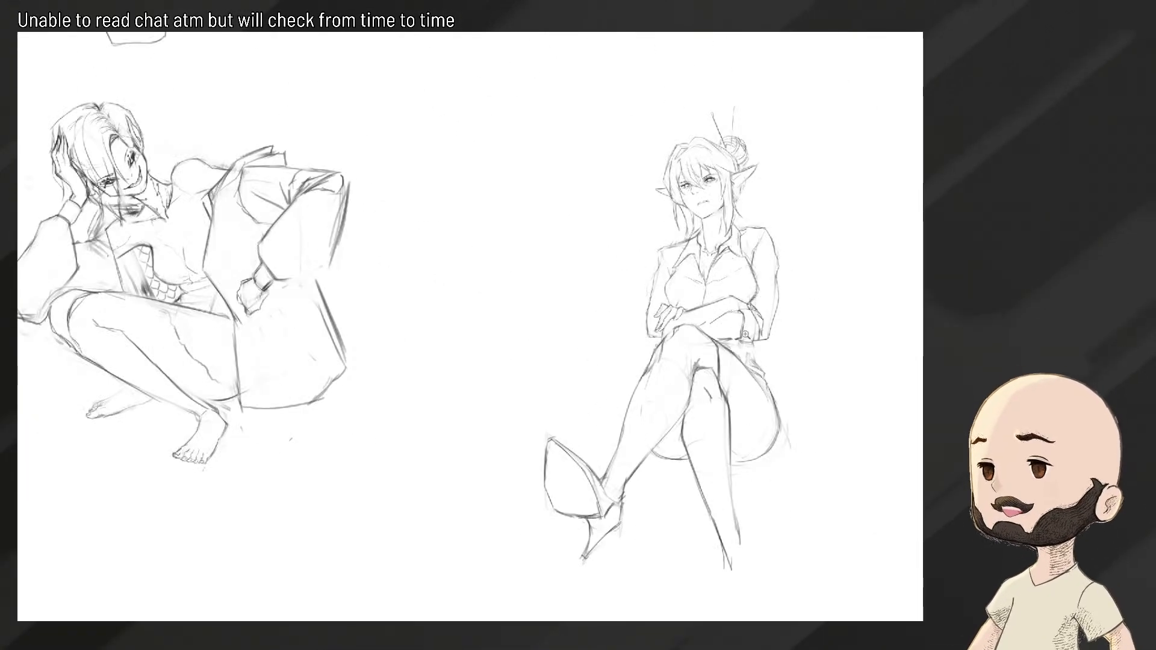
mouse_move(745, 333)
left_mouse_down()
mouse_move(711, 334)
mouse_move(760, 332)
mouse_move(749, 301)
left_mouse_up()
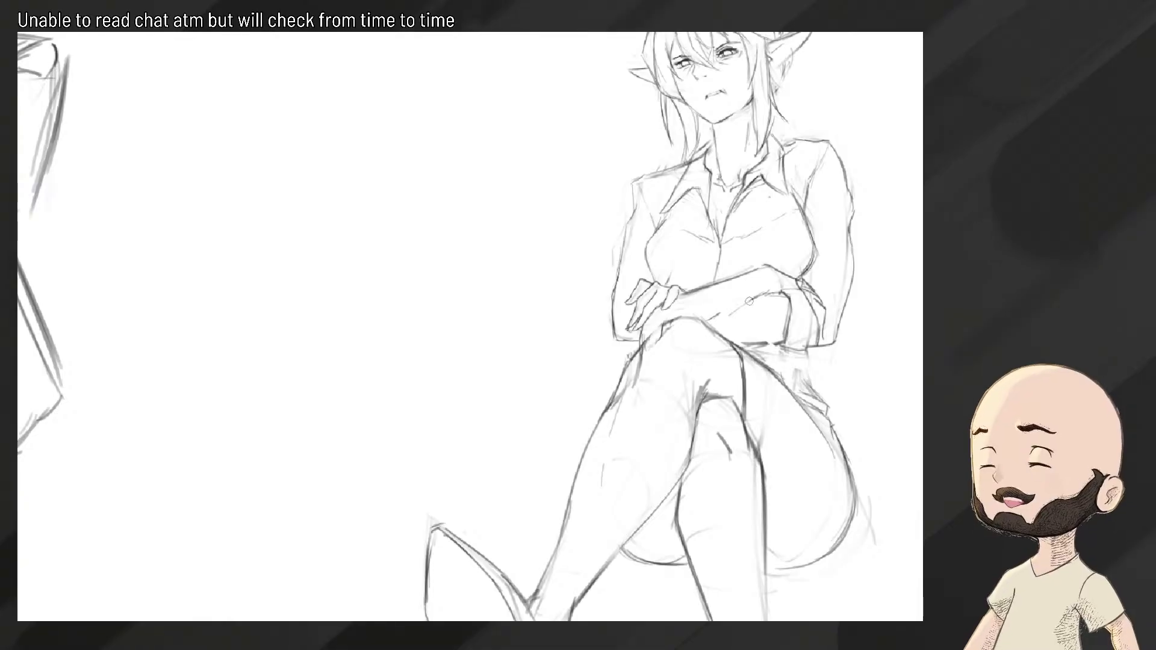
left_click(749, 308)
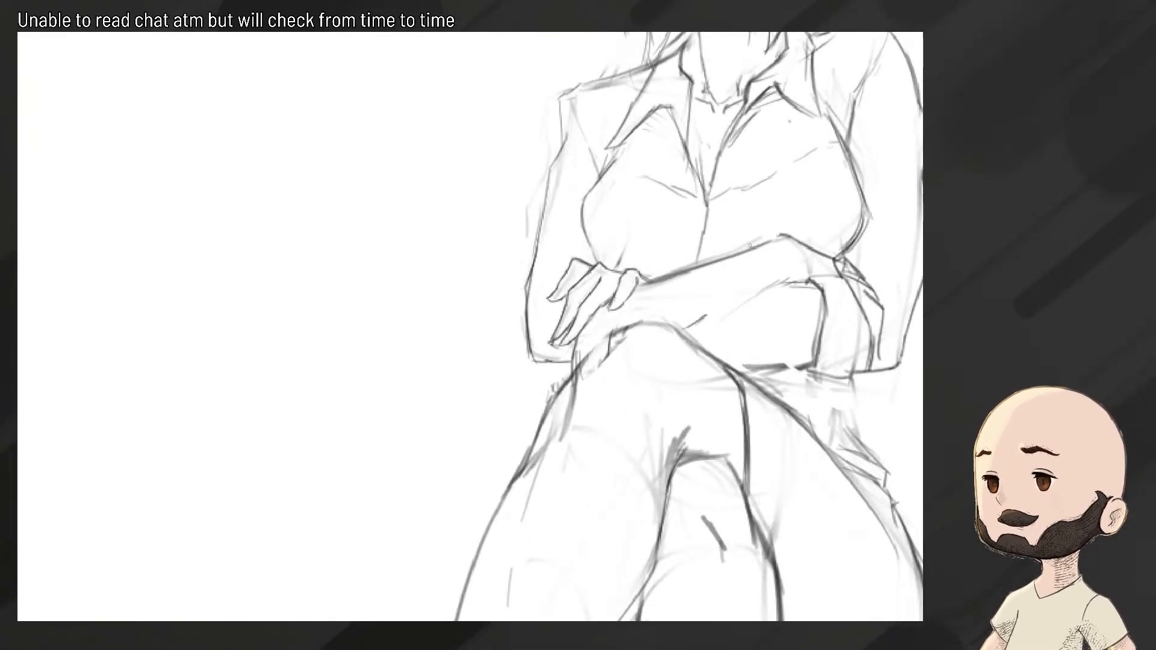
left_click_drag(366, 253, 358, 253)
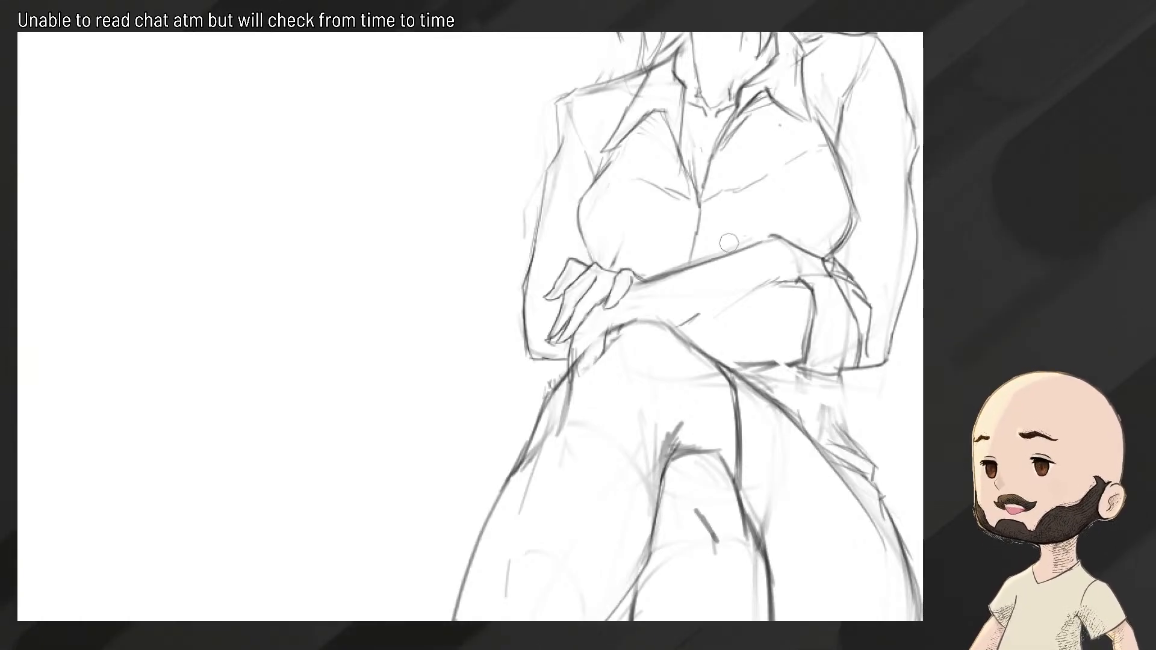
mouse_move(681, 253)
left_mouse_down()
mouse_move(651, 278)
mouse_move(711, 262)
left_mouse_up()
key("b")
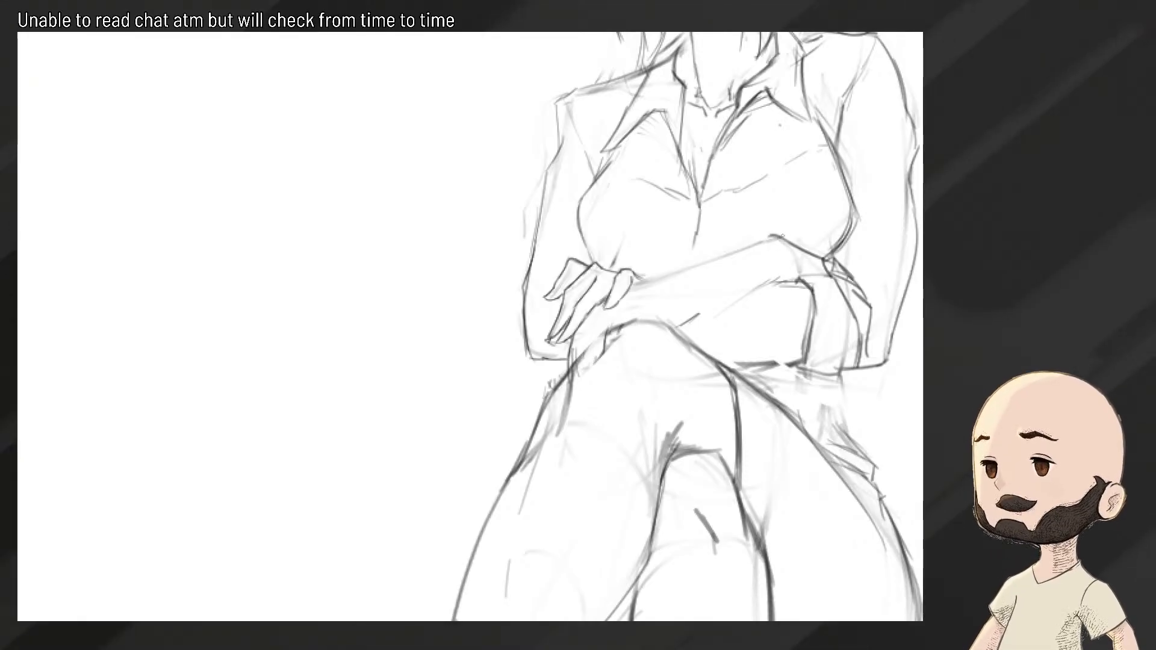
mouse_move(782, 237)
left_mouse_down()
mouse_move(755, 241)
mouse_move(787, 241)
mouse_move(775, 235)
left_mouse_up()
key("e")
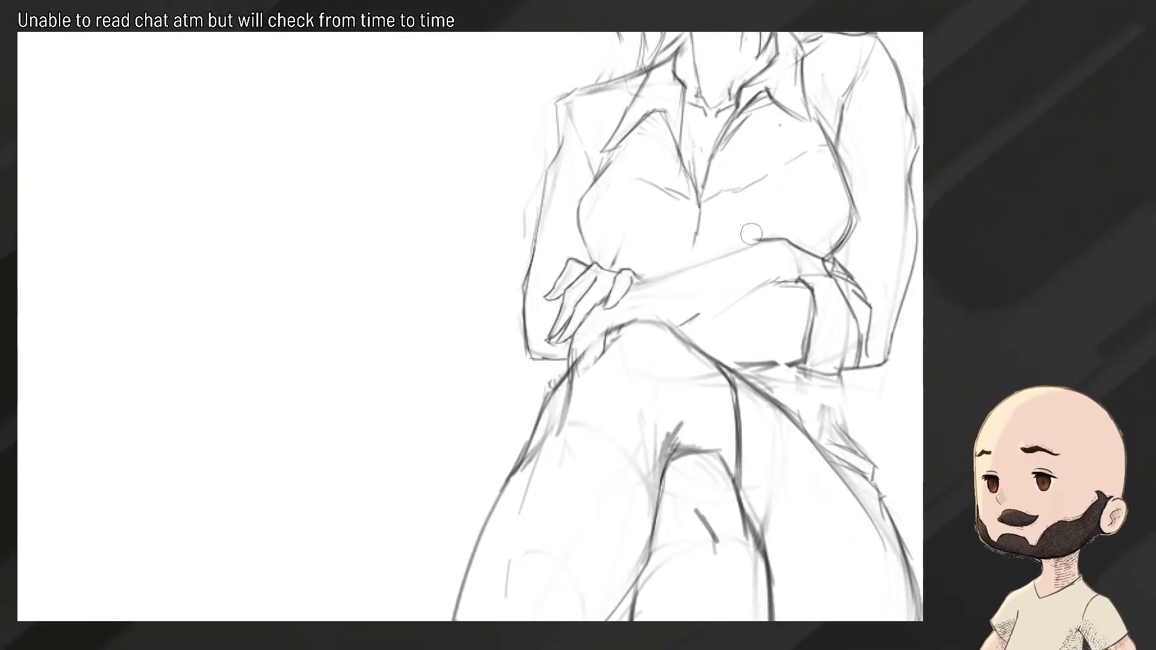
Redraw the forearm's upper contour as one clean line from the elbow to the wrist
key("b")
left_click_drag(758, 241, 639, 281)
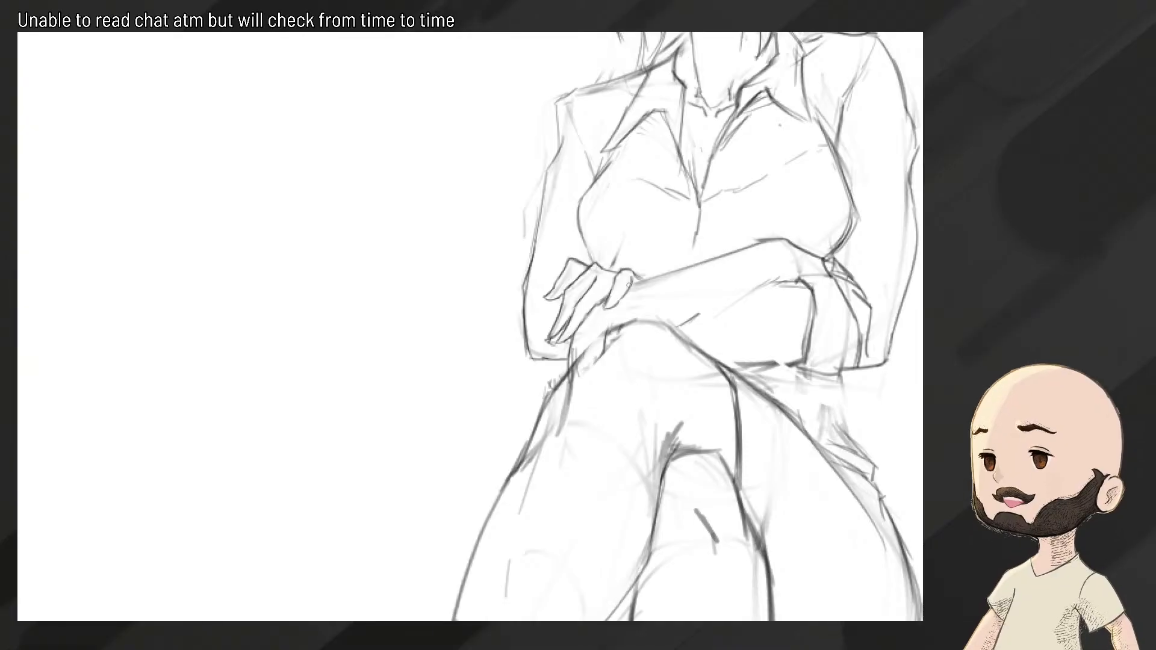
key("ctrl+z")
left_click_drag(758, 241, 640, 282)
key("ctrl+z")
left_click_drag(760, 241, 641, 282)
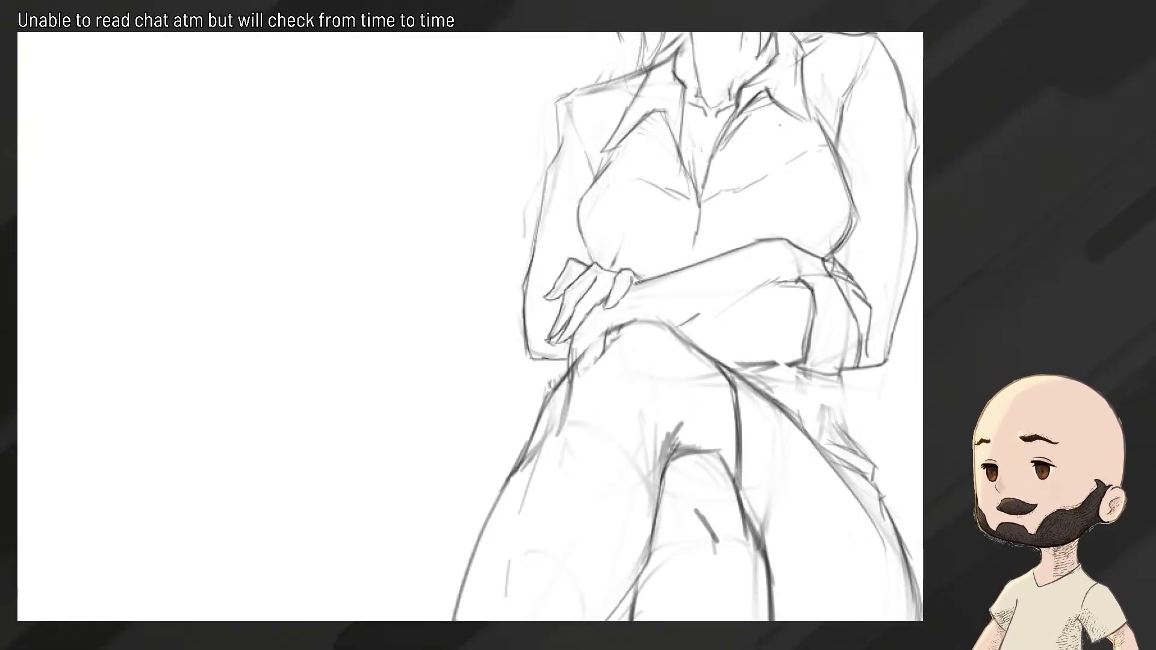
Clean up the crossed forearm's upper contour toward the wrist and erase the stray sketch mark just inside the elbow
left_click_drag(757, 242, 641, 280)
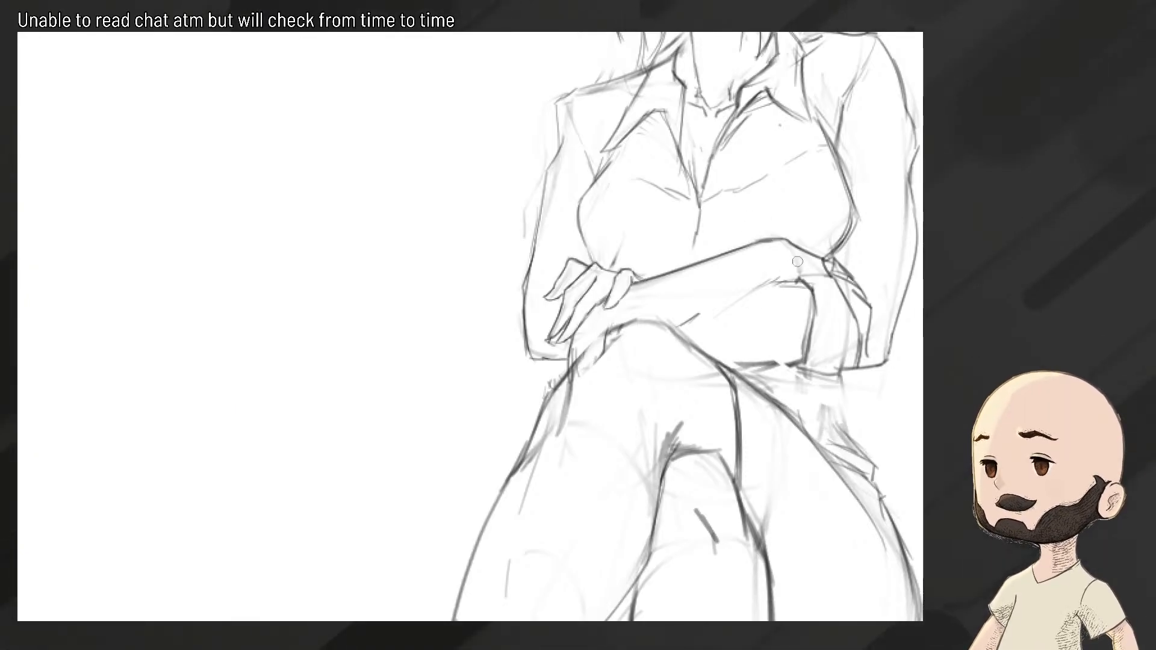
key("e")
left_click_drag(795, 265, 802, 262)
key("b")
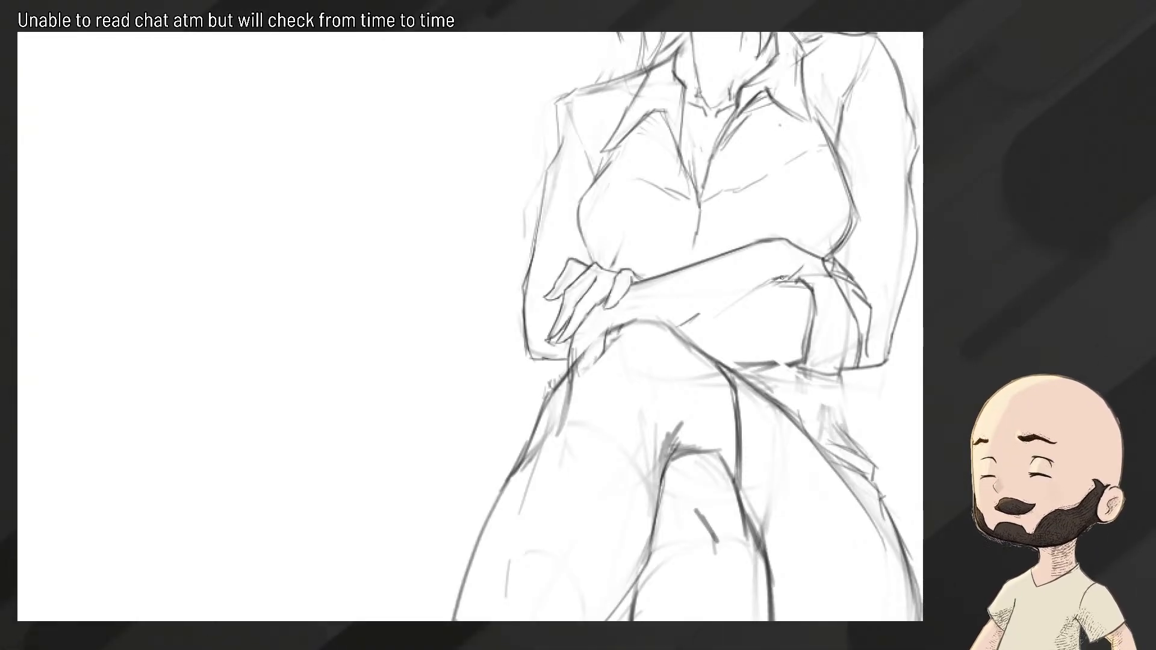
Redraw the crossed forearm's lower contour as one thin line from near the elbow down to the raised knee
mouse_move(788, 277)
left_mouse_down()
mouse_move(719, 313)
mouse_move(730, 301)
left_mouse_up()
key("e")
key("b")
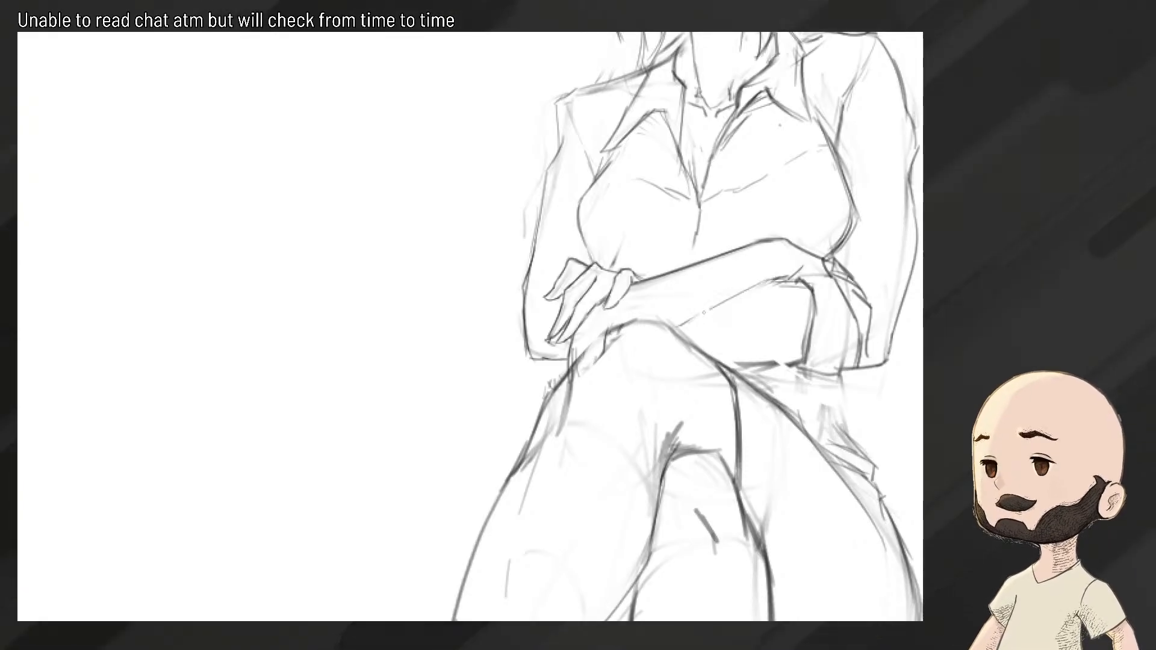
key("ctrl+z")
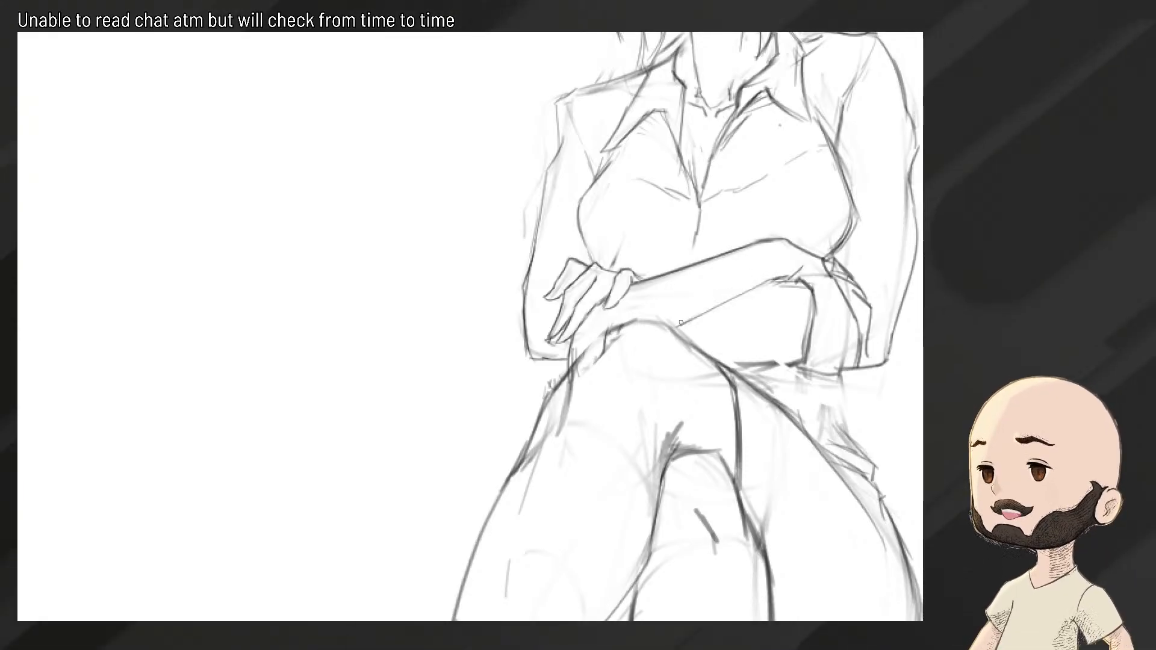
Examine the elf woman's whole seated pose and her crossed arms and knees from far and near
scroll(680, 323, "down", 5)
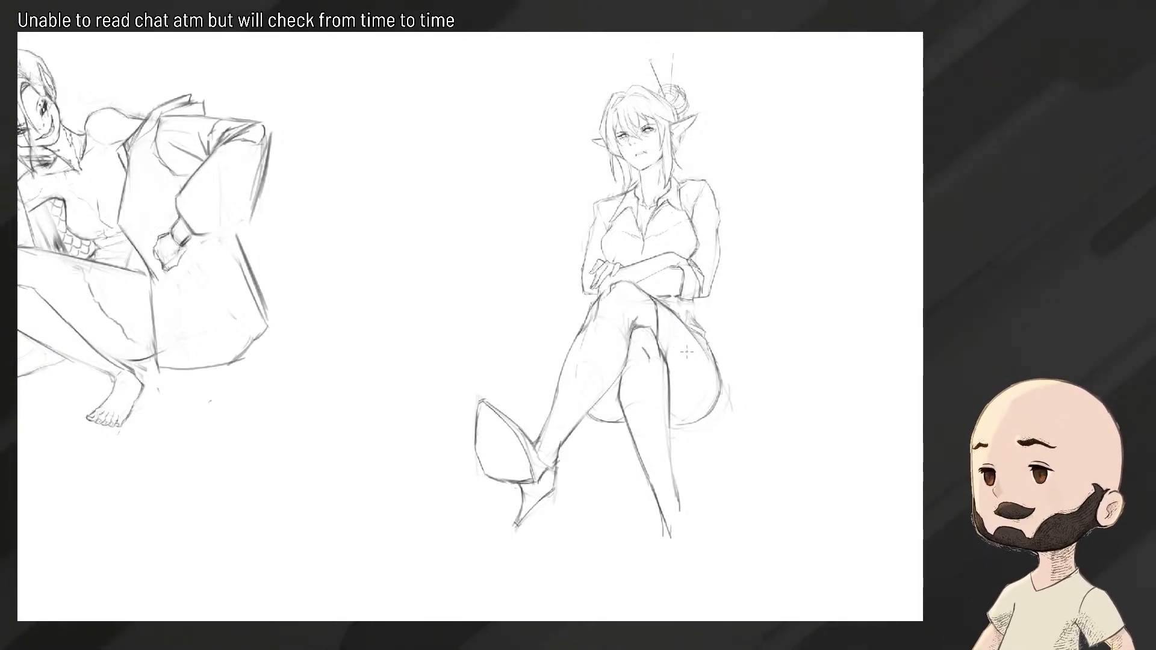
left_click(673, 324)
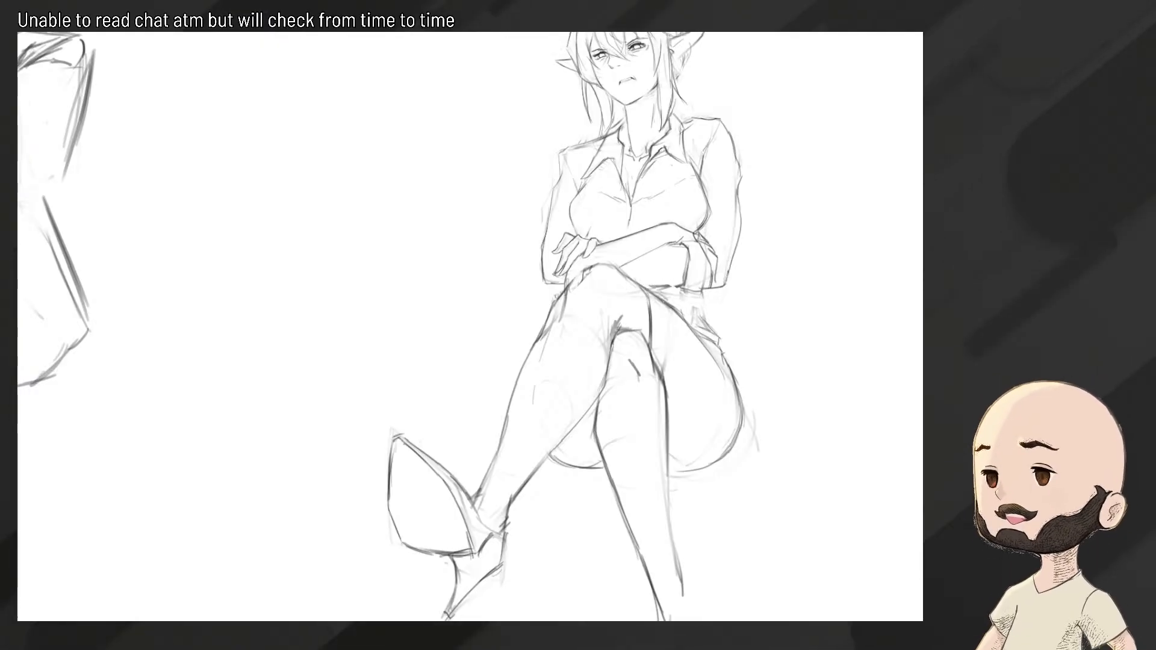
left_click(649, 292)
mouse_move(637, 280)
left_mouse_down()
mouse_move(692, 320)
mouse_move(641, 339)
left_mouse_up()
left_click(640, 338)
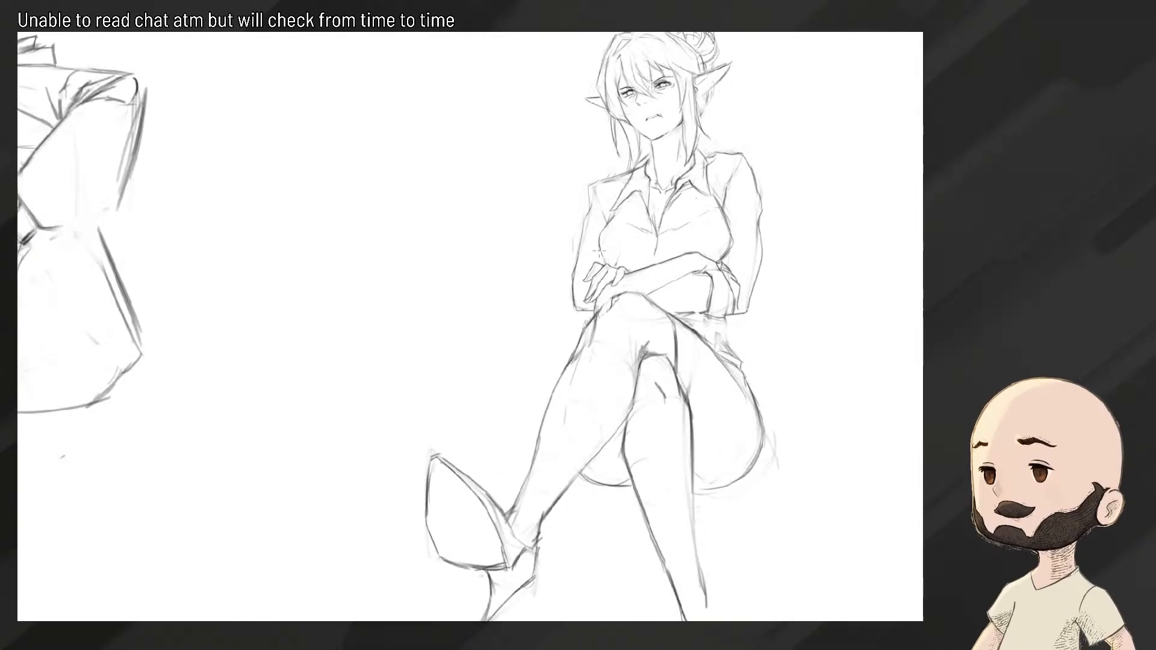
left_click(610, 318)
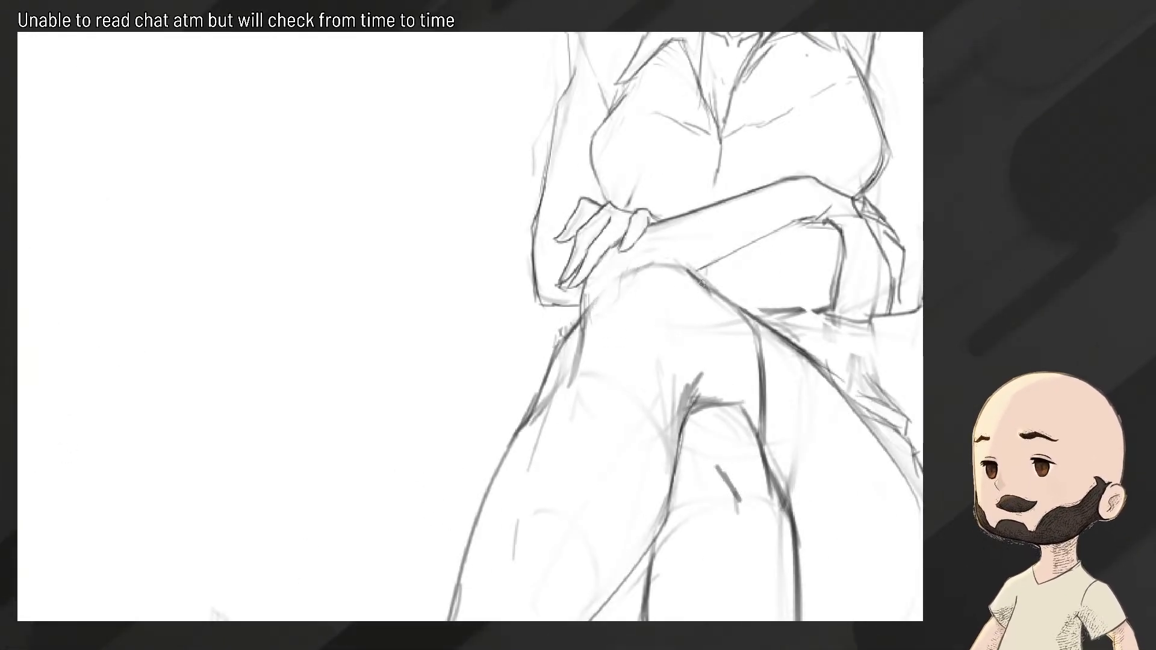
mouse_move(680, 265)
left_mouse_down()
mouse_move(630, 268)
mouse_move(584, 312)
left_mouse_up()
left_click_drag(629, 293, 590, 312)
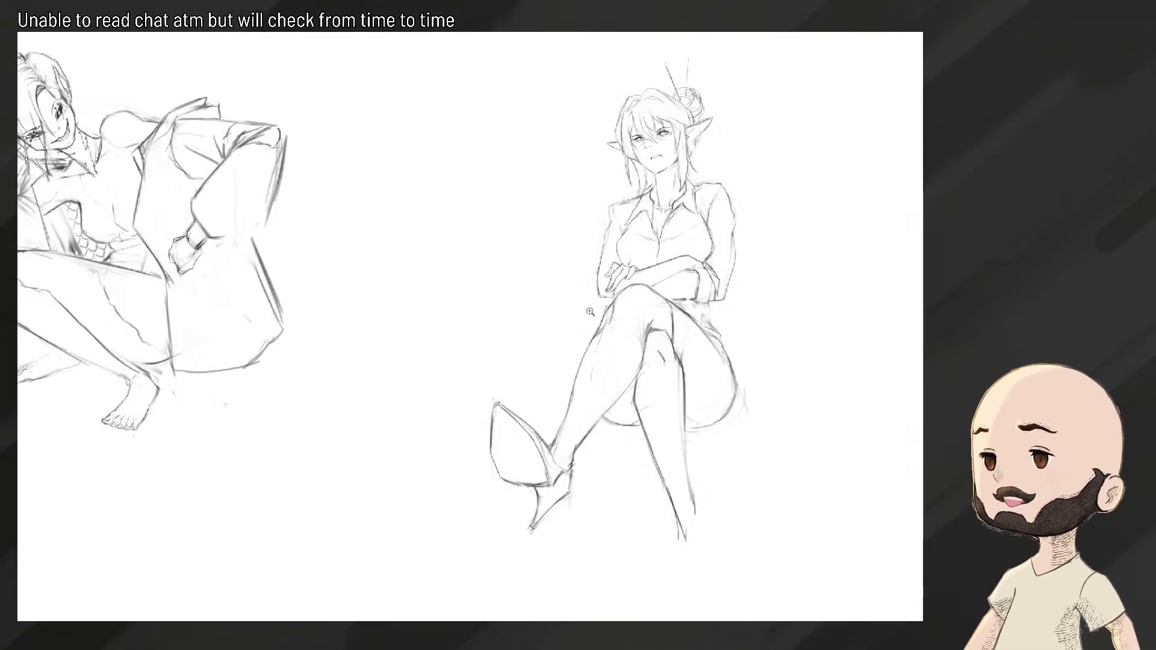
left_click_drag(676, 278, 659, 278)
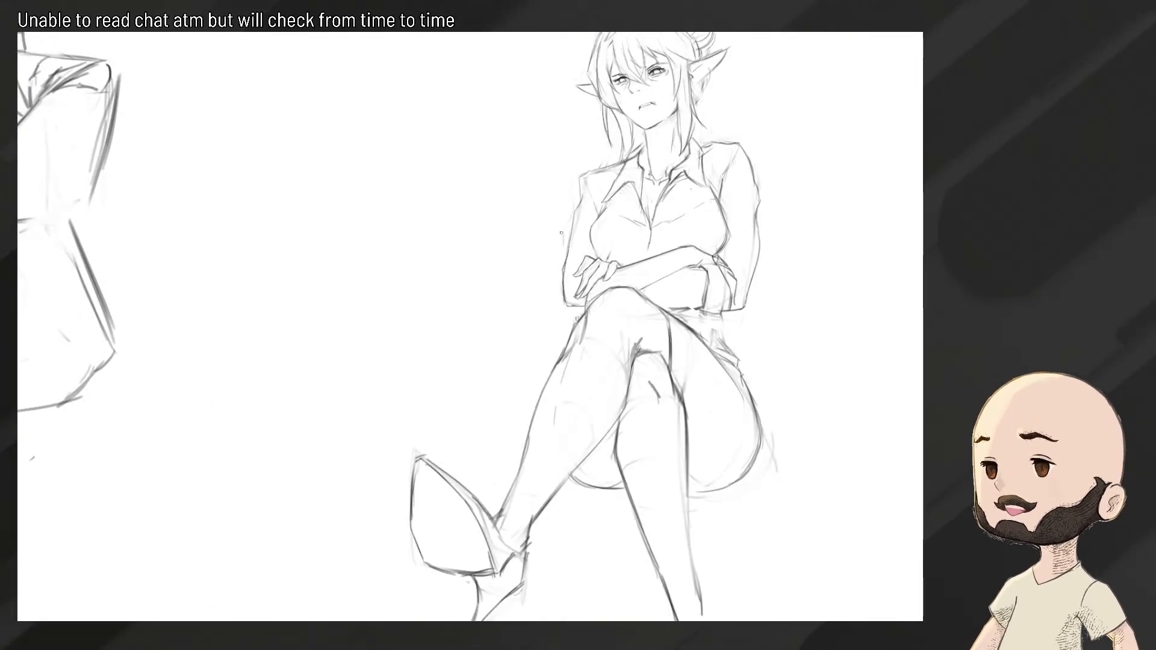
Start a small new figure in the blank space between the two characters with a head circle and a tilted rough torso
left_click_drag(534, 284, 508, 294)
left_click_drag(485, 223, 635, 317)
left_click_drag(580, 281, 565, 245)
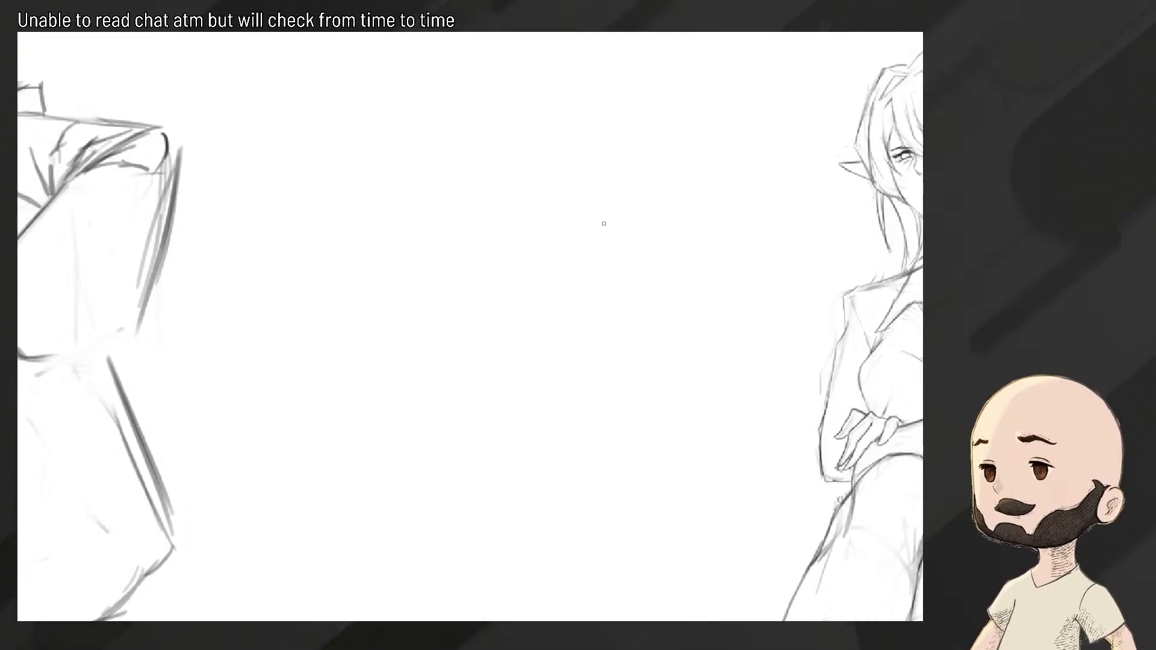
mouse_move(597, 175)
left_mouse_down()
mouse_move(613, 155)
mouse_move(599, 177)
left_mouse_up()
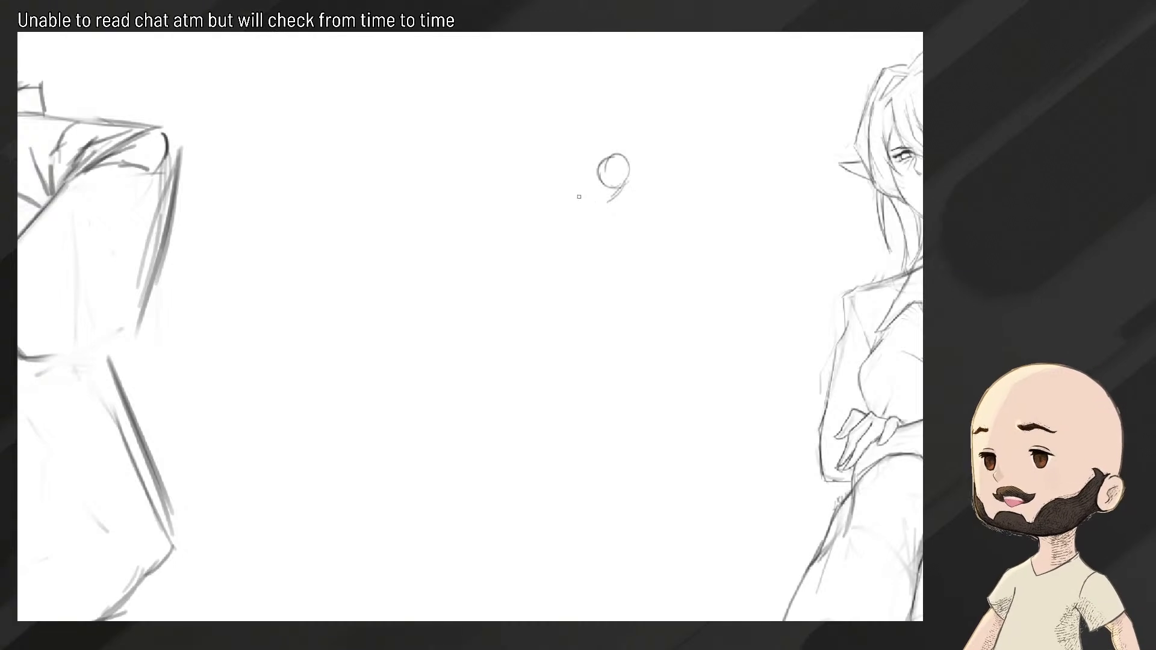
mouse_move(591, 199)
left_mouse_down()
mouse_move(623, 220)
mouse_move(607, 233)
mouse_move(595, 198)
mouse_move(570, 223)
mouse_move(606, 232)
left_mouse_up()
key("ctrl+z")
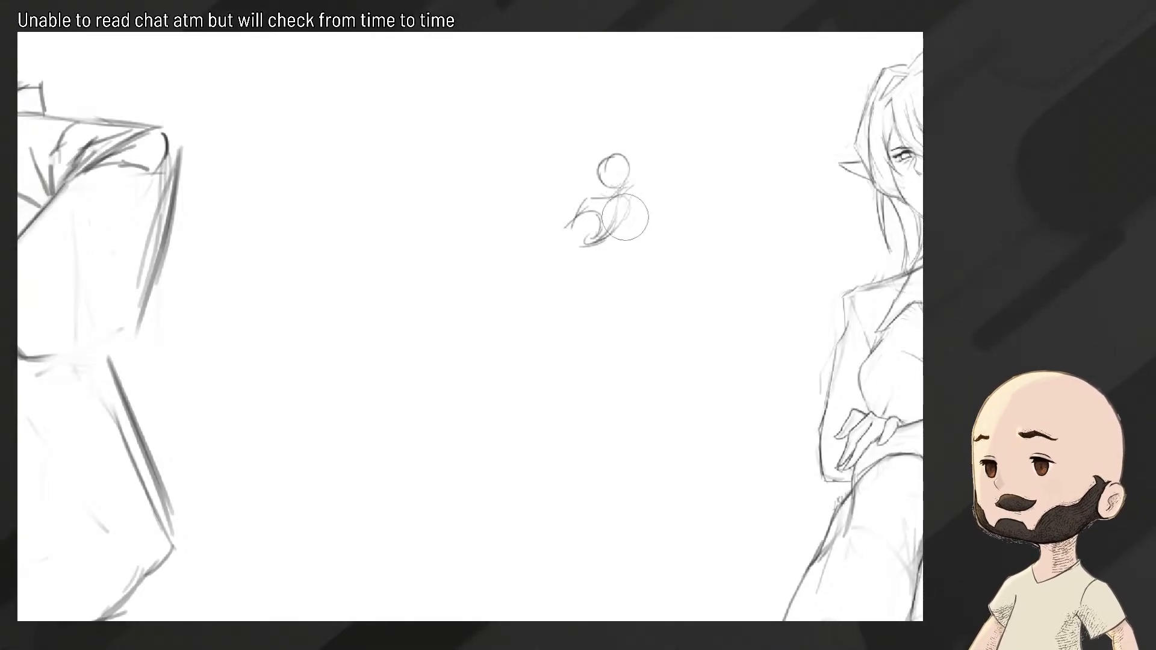
Add shoulder joint circles to the small figure and sketch both arms bending outward and down from raised shoulders
mouse_move(631, 188)
left_mouse_down()
mouse_move(606, 199)
mouse_move(578, 190)
left_mouse_up()
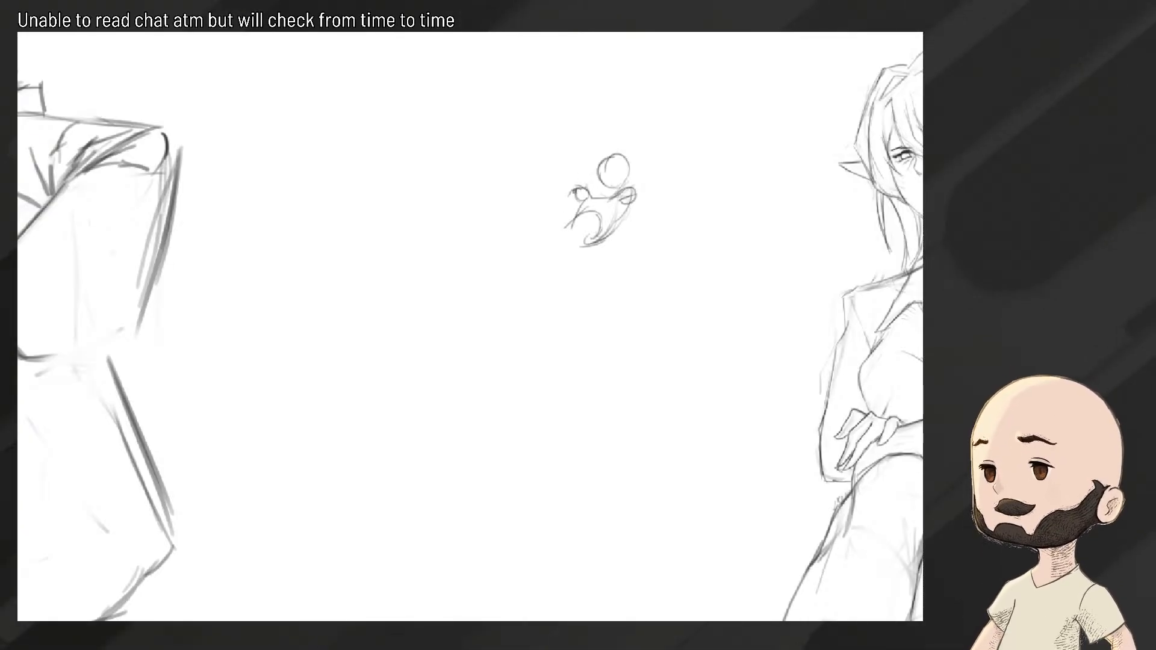
mouse_move(580, 191)
left_mouse_down()
mouse_move(533, 203)
mouse_move(554, 180)
mouse_move(537, 237)
left_mouse_up()
key("ctrl+z")
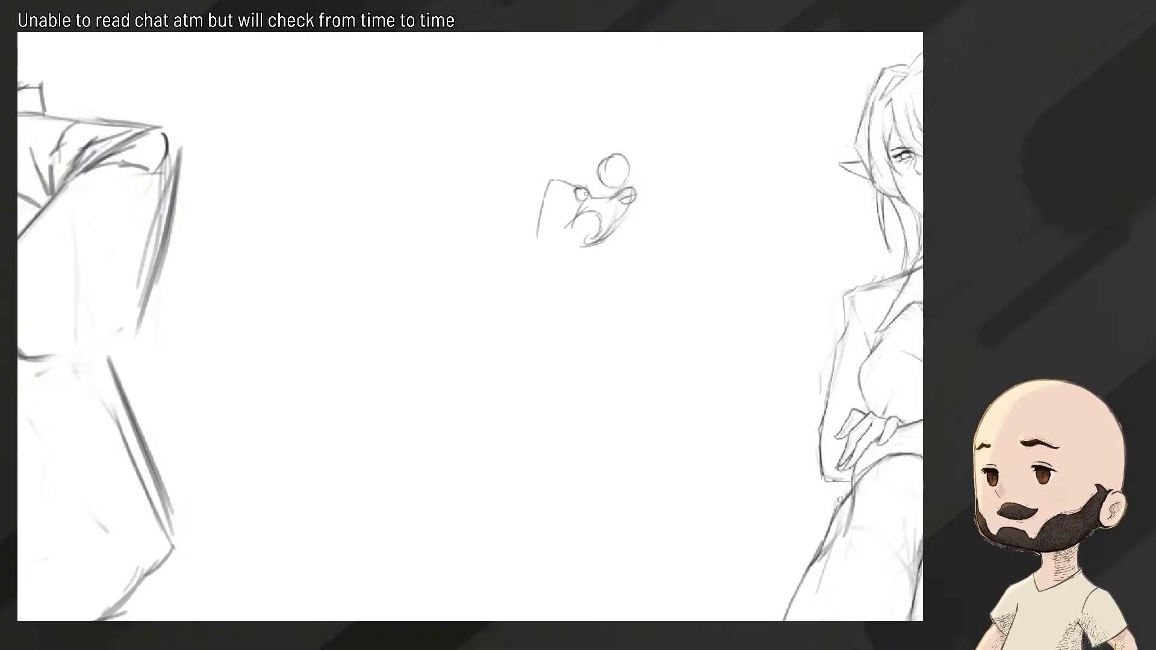
mouse_move(645, 179)
left_mouse_down()
mouse_move(656, 177)
mouse_move(664, 235)
left_mouse_up()
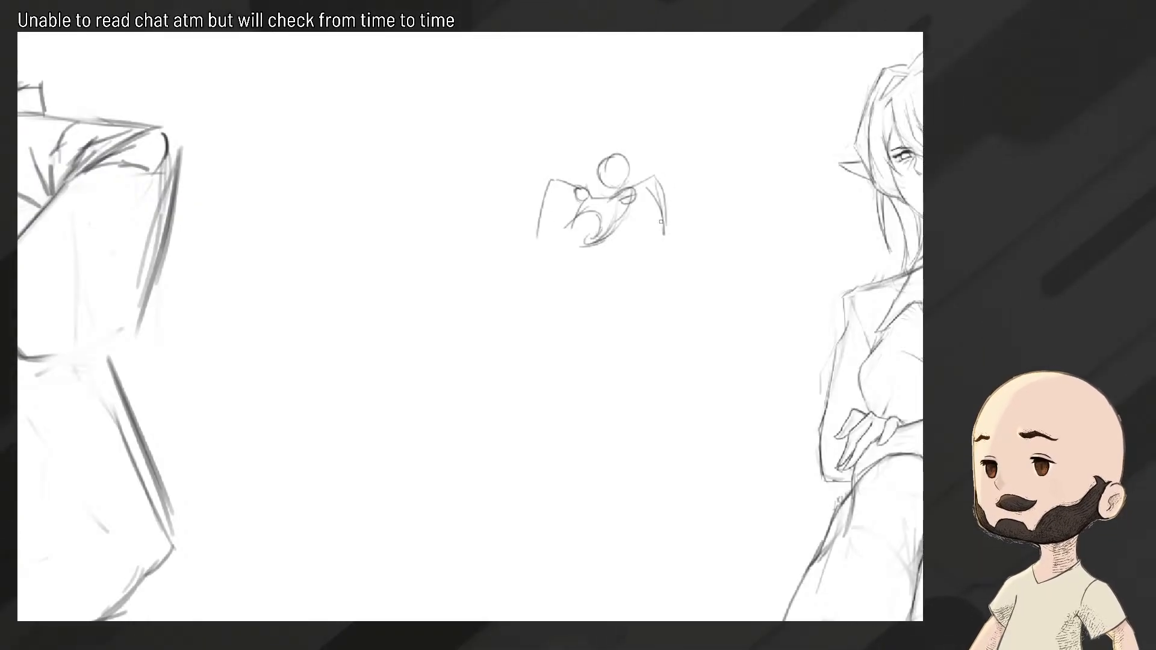
Sketch the small figure's tapering waist and tilted pelvis below the ribcage, with a circle for the near hip joint
left_click_drag(634, 194, 620, 227)
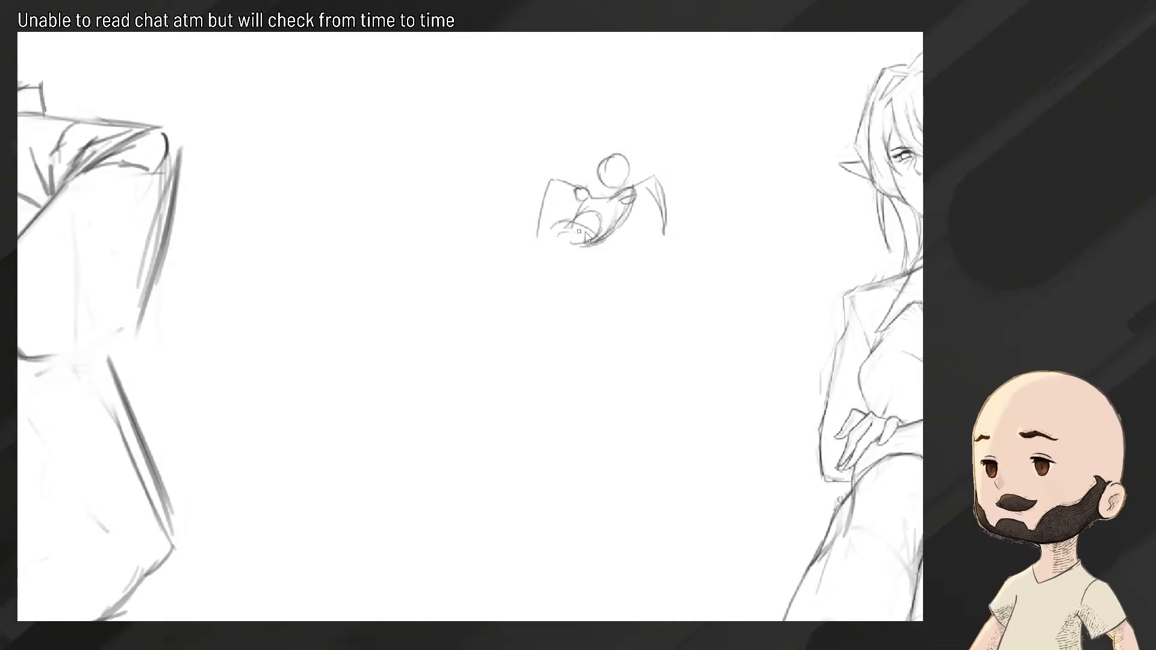
key("ctrl+z")
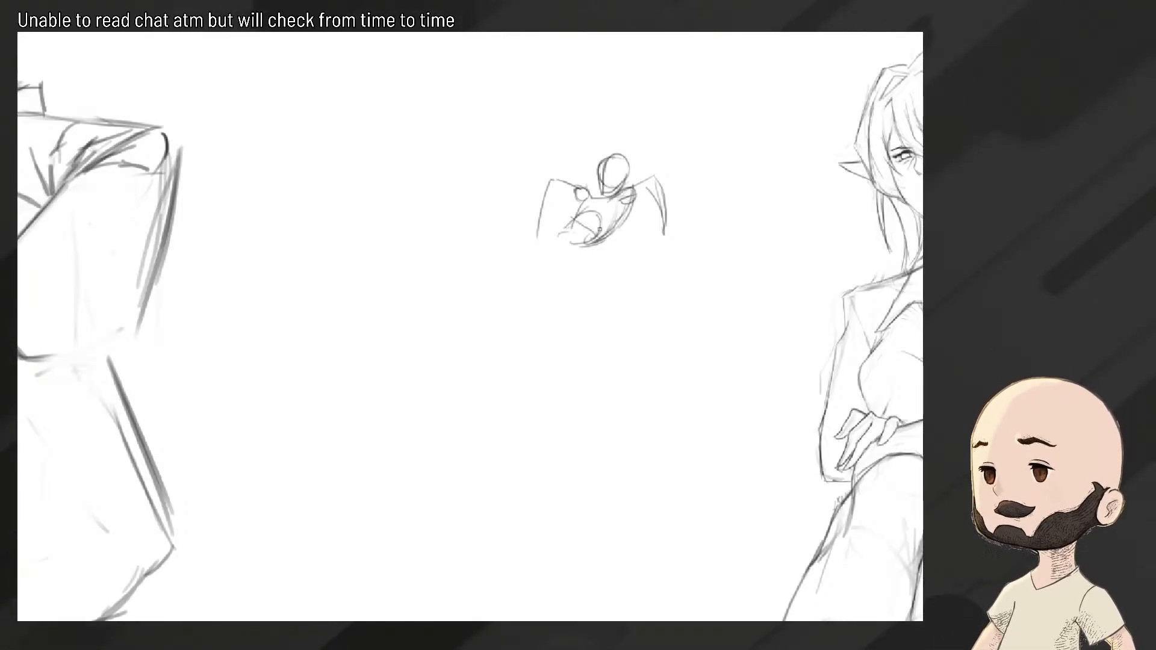
mouse_move(604, 241)
left_mouse_down()
mouse_move(577, 269)
mouse_move(553, 238)
left_mouse_up()
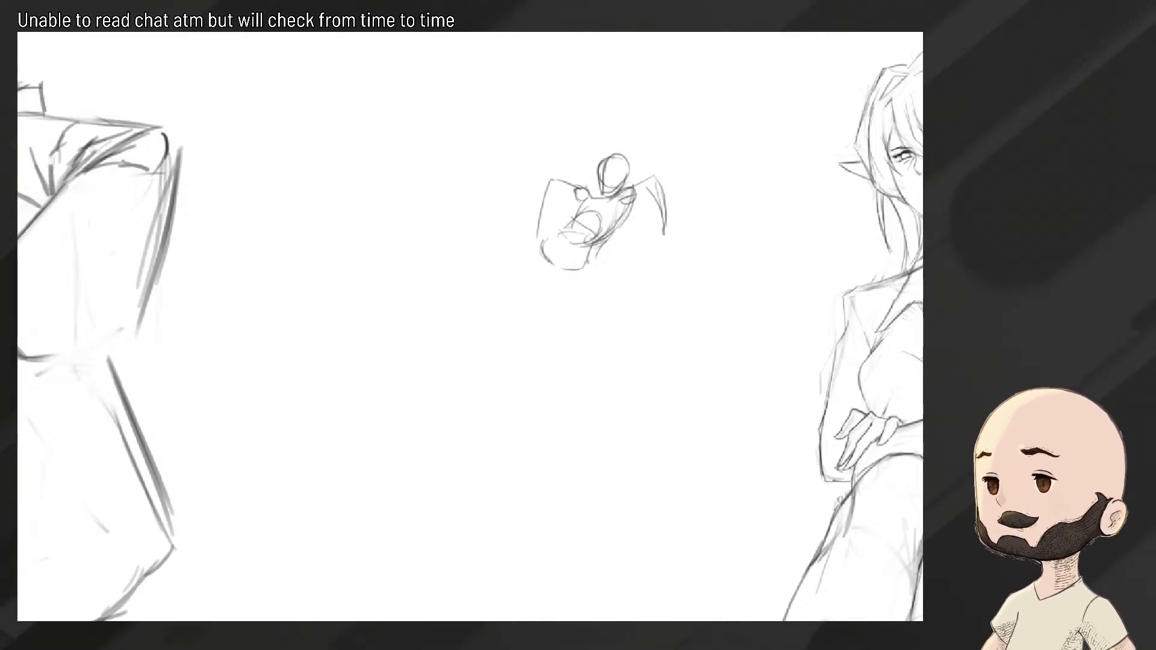
mouse_move(541, 236)
left_mouse_down()
mouse_move(572, 262)
mouse_move(599, 246)
mouse_move(565, 265)
mouse_move(598, 253)
mouse_move(592, 241)
mouse_move(570, 278)
mouse_move(551, 266)
mouse_move(573, 279)
mouse_move(556, 232)
left_mouse_up()
key("e")
key("b")
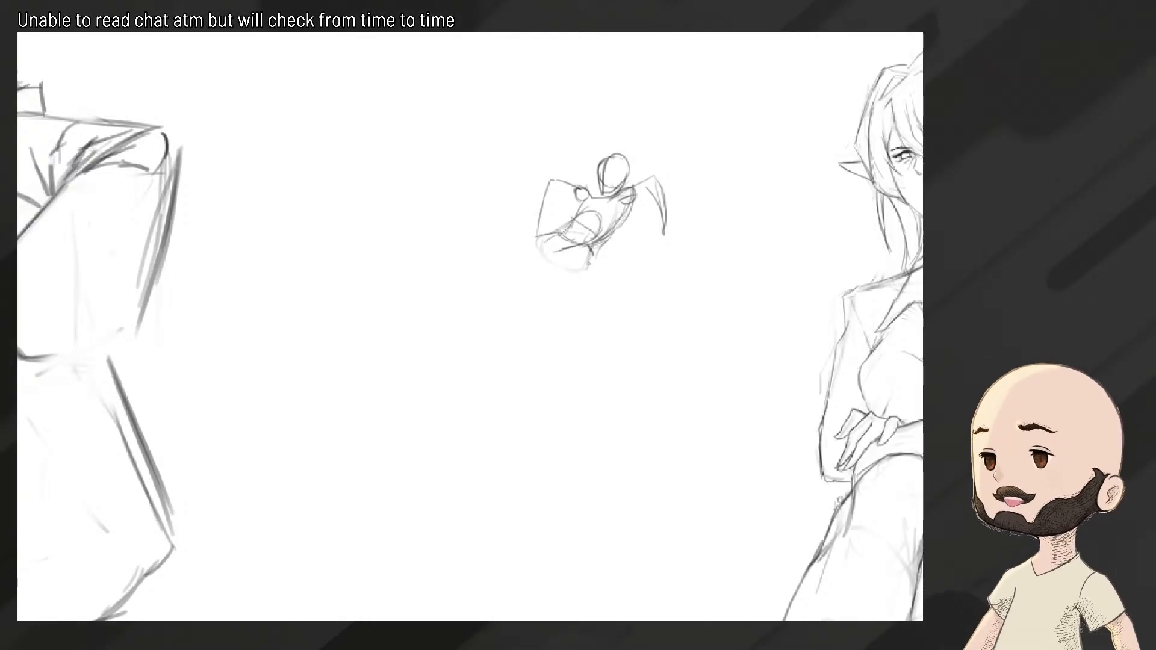
left_click_drag(592, 251, 575, 277)
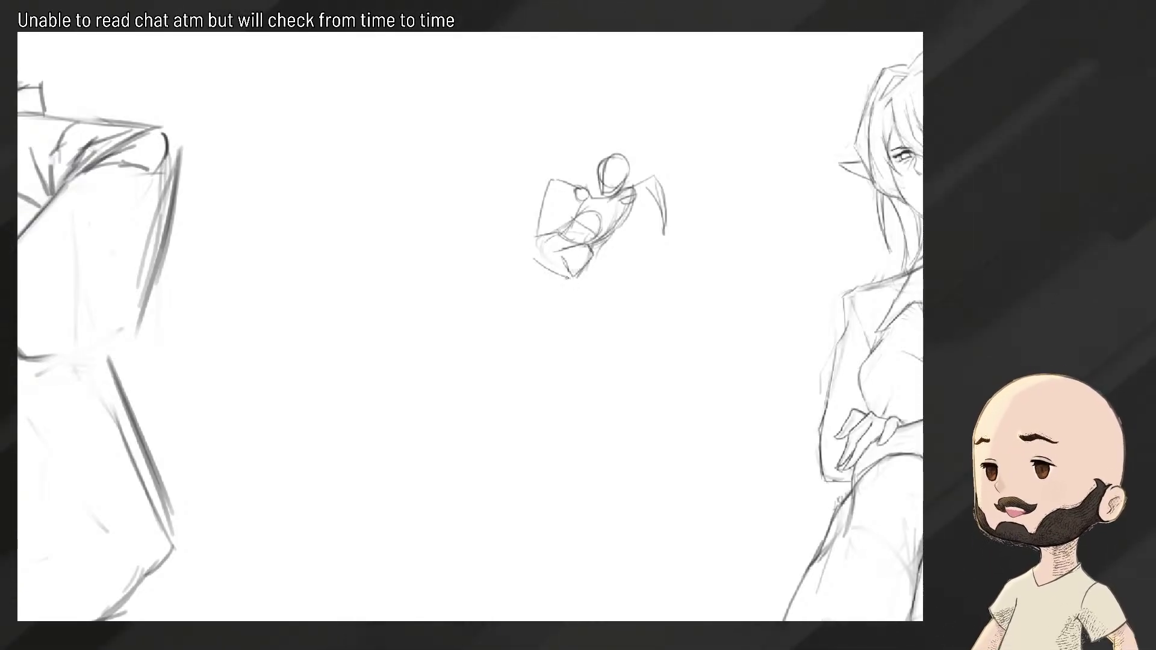
left_click_drag(571, 253, 577, 274)
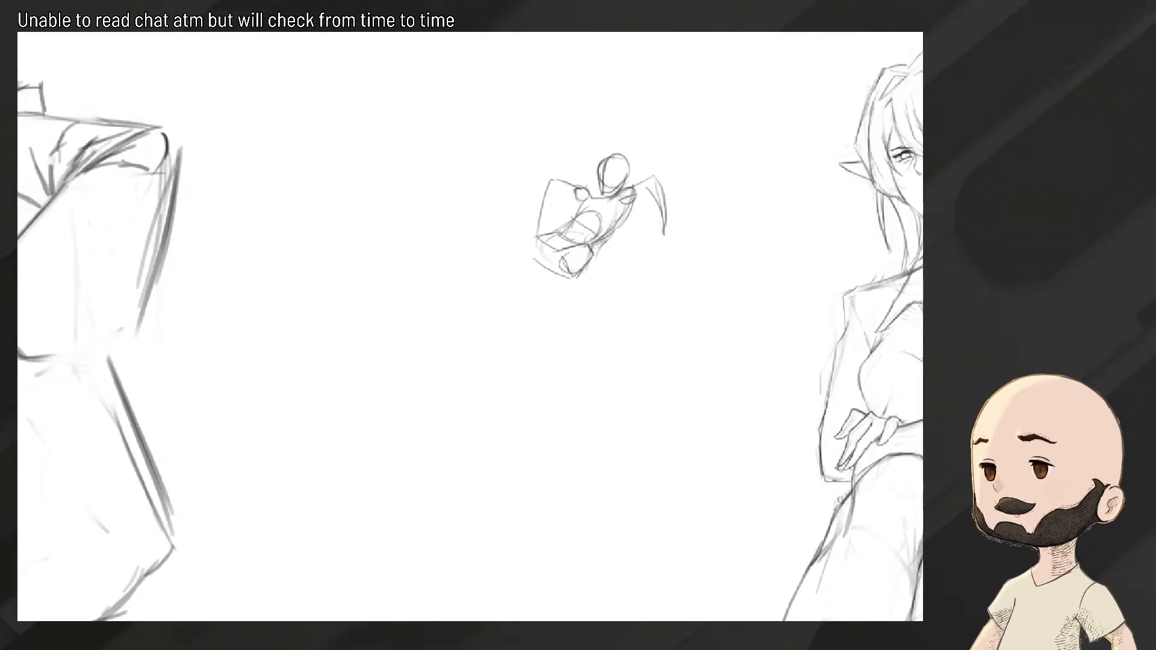
Add the far hip circle and draw the downward leg with a tapered thigh, a knee joint and a pointed lower leg
mouse_move(534, 235)
left_mouse_down()
mouse_move(521, 244)
mouse_move(575, 301)
left_mouse_up()
left_click_drag(585, 271, 598, 305)
left_click_drag(554, 274, 578, 312)
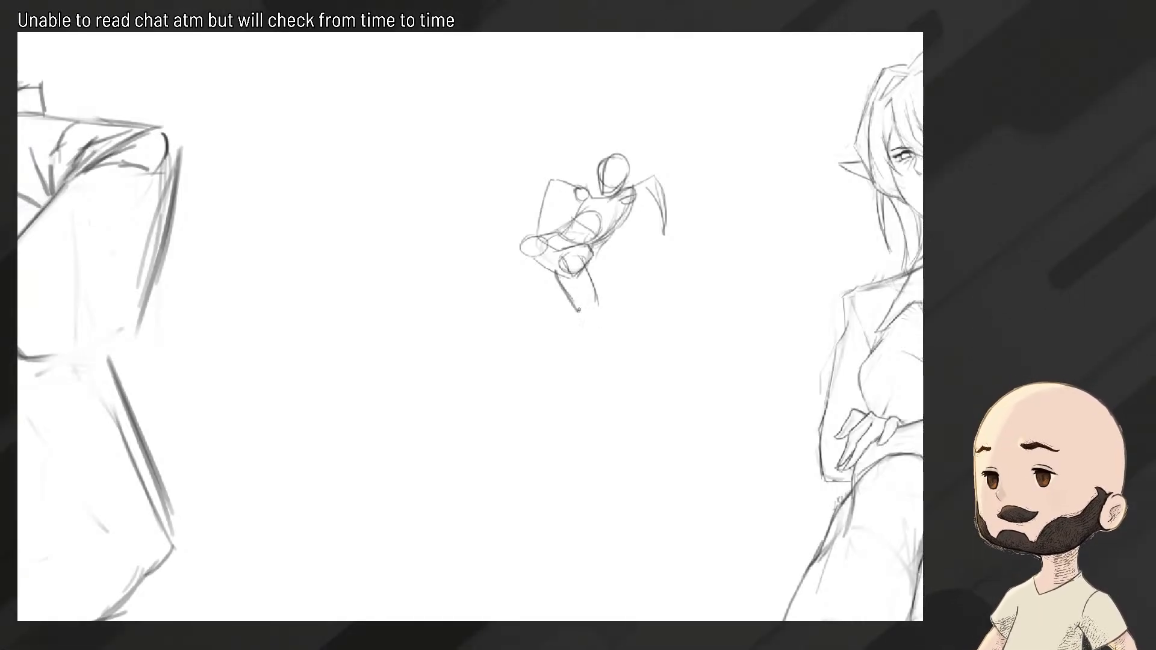
left_click_drag(582, 259, 596, 310)
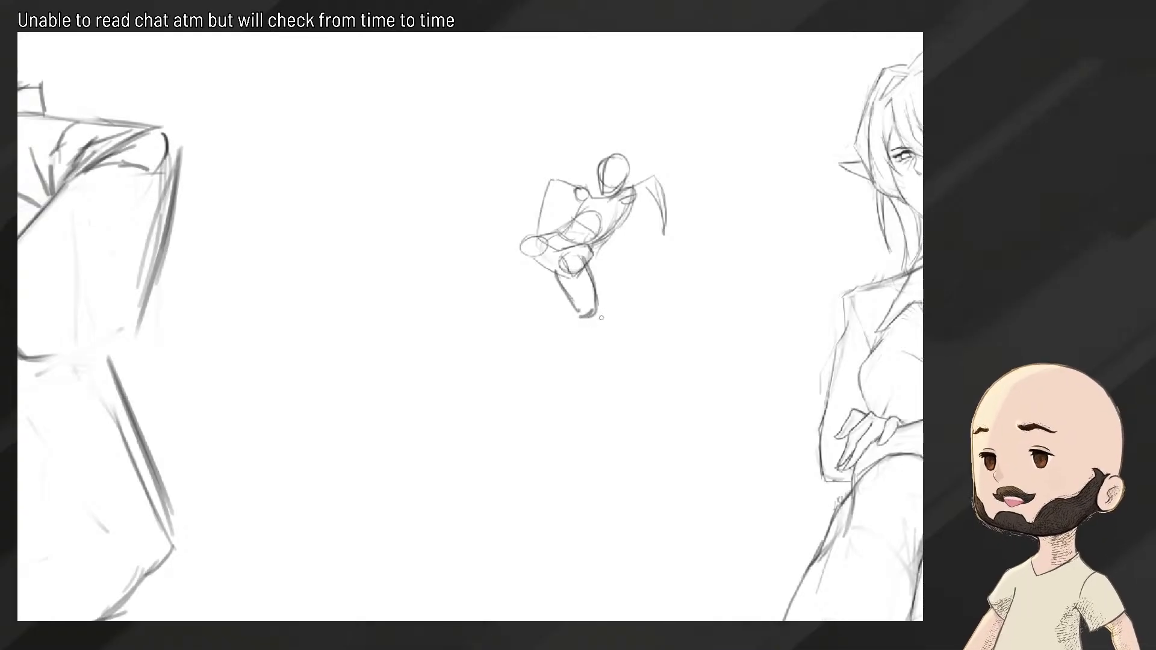
key("ctrl+z")
mouse_move(579, 315)
left_mouse_down()
mouse_move(592, 318)
mouse_move(581, 332)
mouse_move(591, 389)
mouse_move(600, 384)
left_mouse_up()
key("ctrl+z")
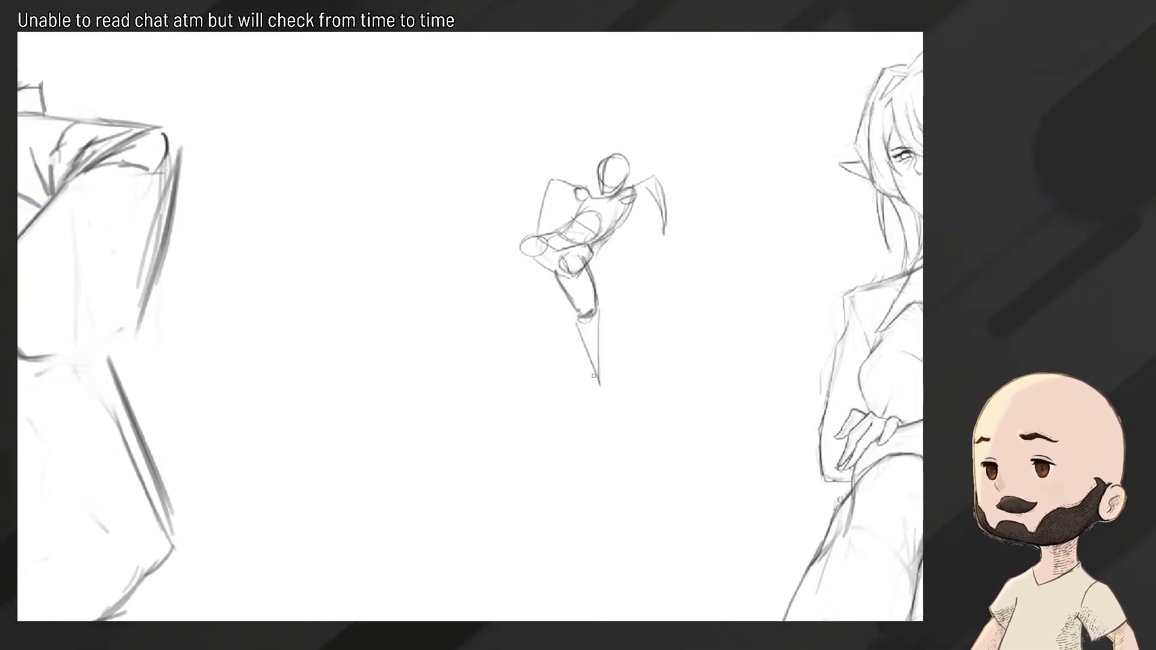
key("ctrl+z")
Draw the small figure's other leg with the thigh stretched sideways, a knee circle and a lower leg slanting down to a point
mouse_move(529, 238)
left_mouse_down()
mouse_move(493, 243)
mouse_move(479, 260)
mouse_move(532, 266)
mouse_move(462, 269)
mouse_move(431, 341)
left_mouse_up()
key("ctrl+z")
left_click_drag(485, 267, 434, 341)
mouse_move(598, 247)
left_mouse_down()
mouse_move(534, 271)
mouse_move(610, 220)
left_mouse_up()
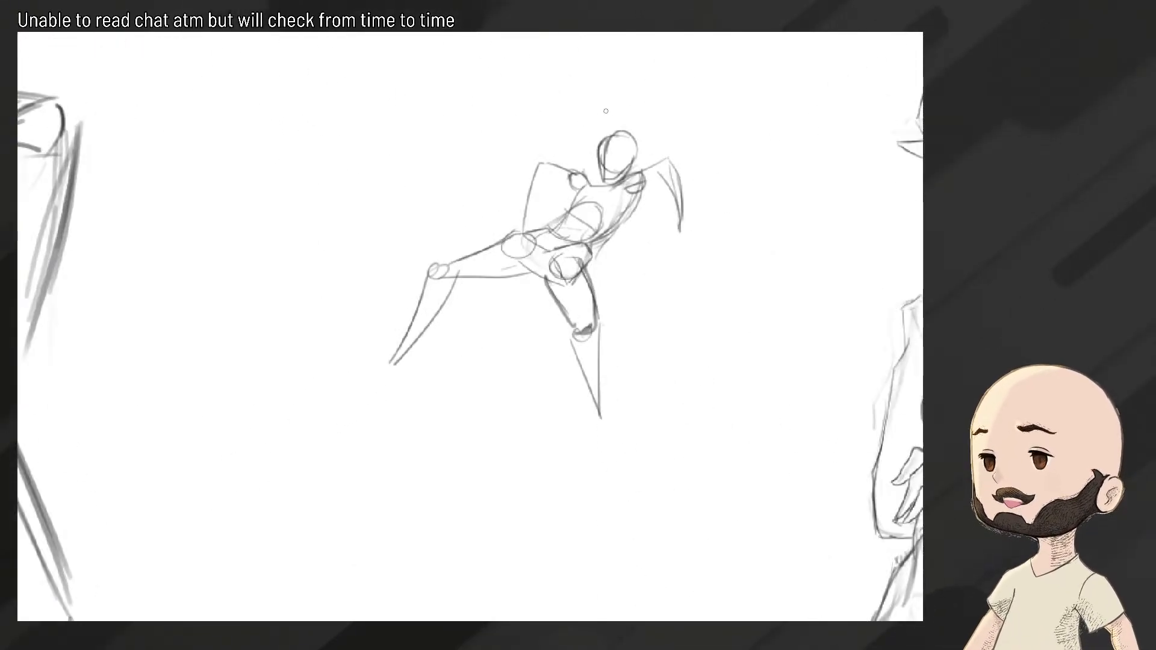
Sketch a tall rectangular chair back behind the small figure's head and angled seat lines beside the hip
mouse_move(591, 76)
left_mouse_down()
mouse_move(664, 68)
mouse_move(615, 62)
mouse_move(687, 62)
left_mouse_up()
key("ctrl+z")
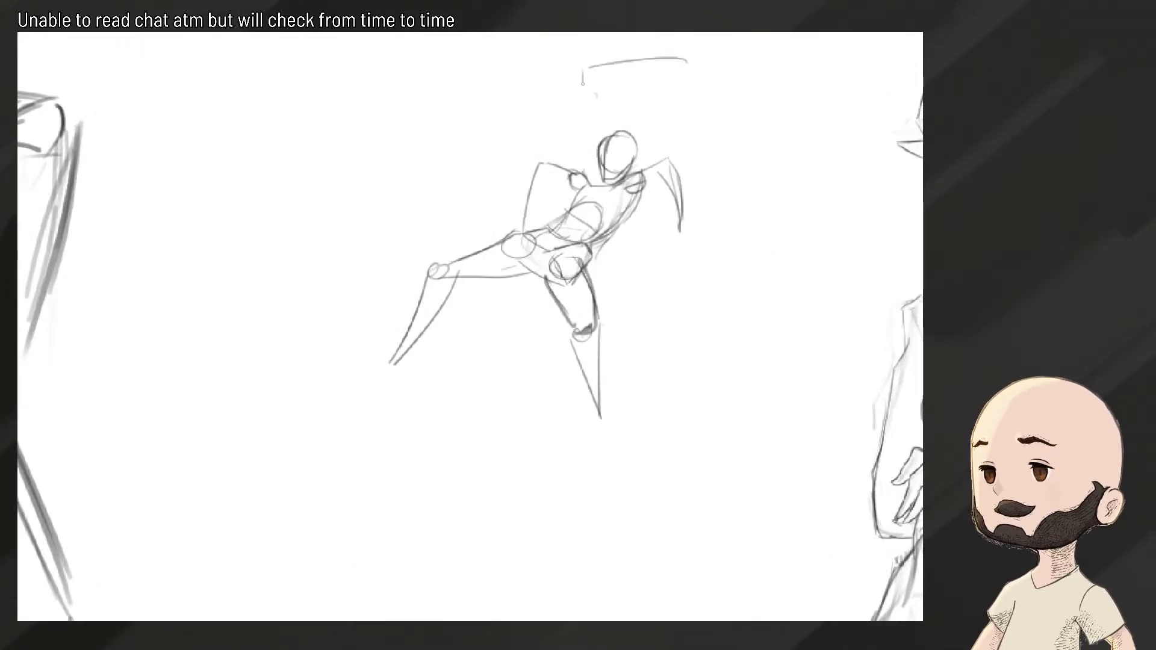
left_click_drag(582, 83, 590, 149)
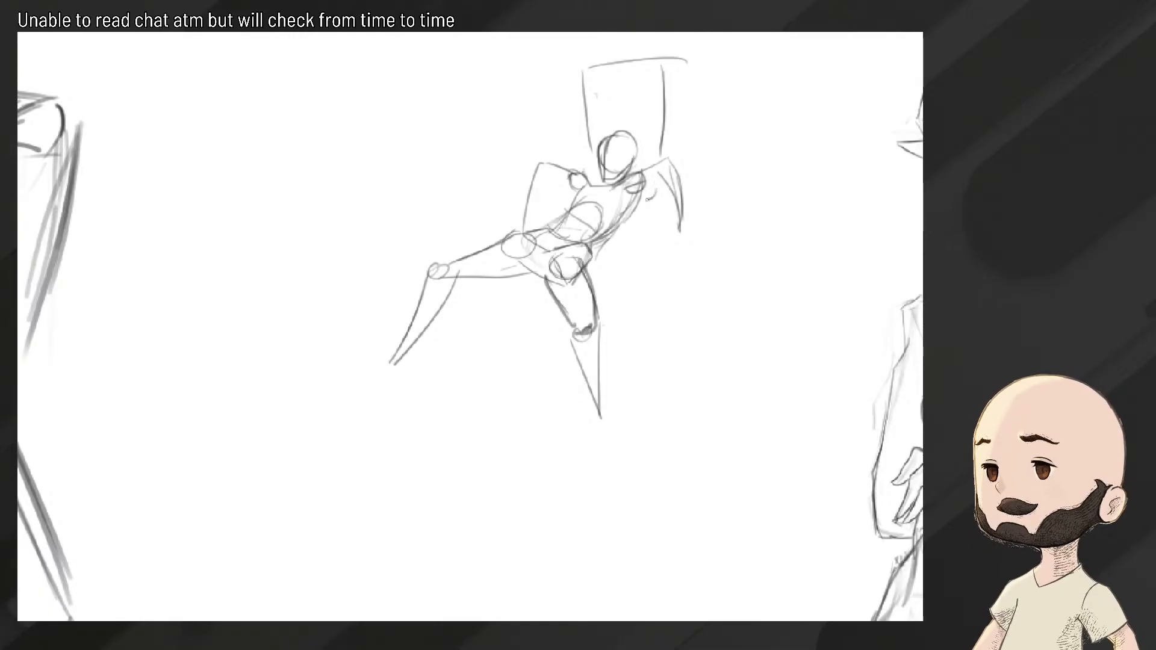
mouse_move(642, 191)
left_mouse_down()
mouse_move(626, 231)
mouse_move(649, 227)
mouse_move(618, 270)
left_mouse_up()
key("ctrl+z")
left_click_drag(657, 233, 613, 273)
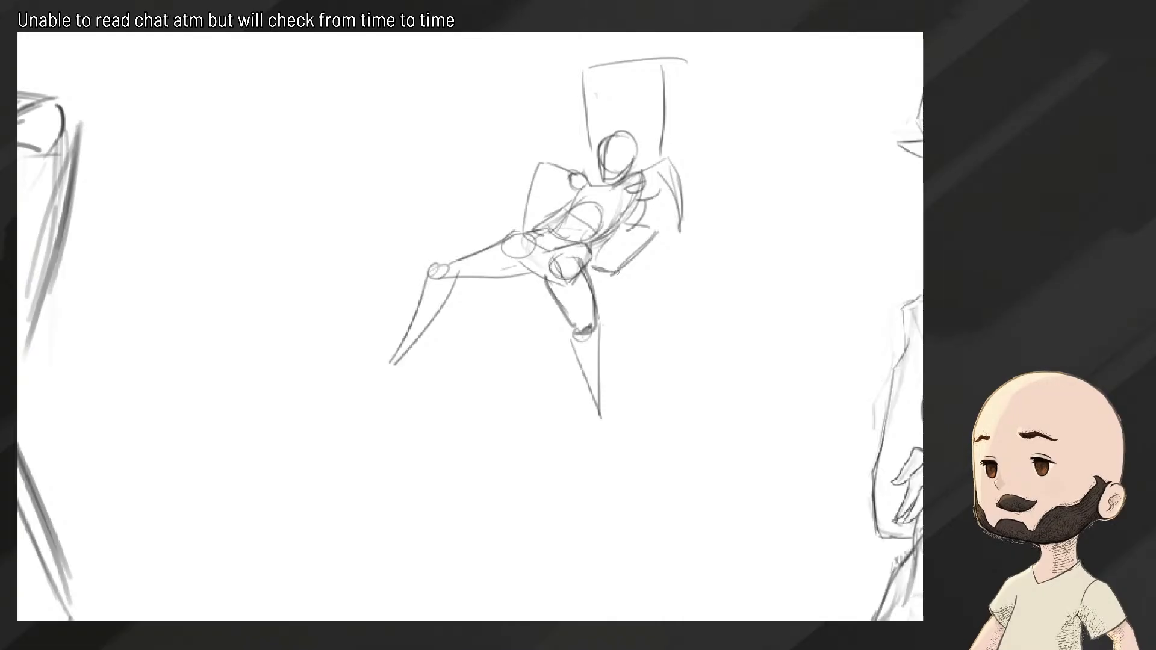
Lasso the small figure without the chair back, shift it slightly up and toward the elf woman, and deselect it
scroll(632, 265, "down", 5)
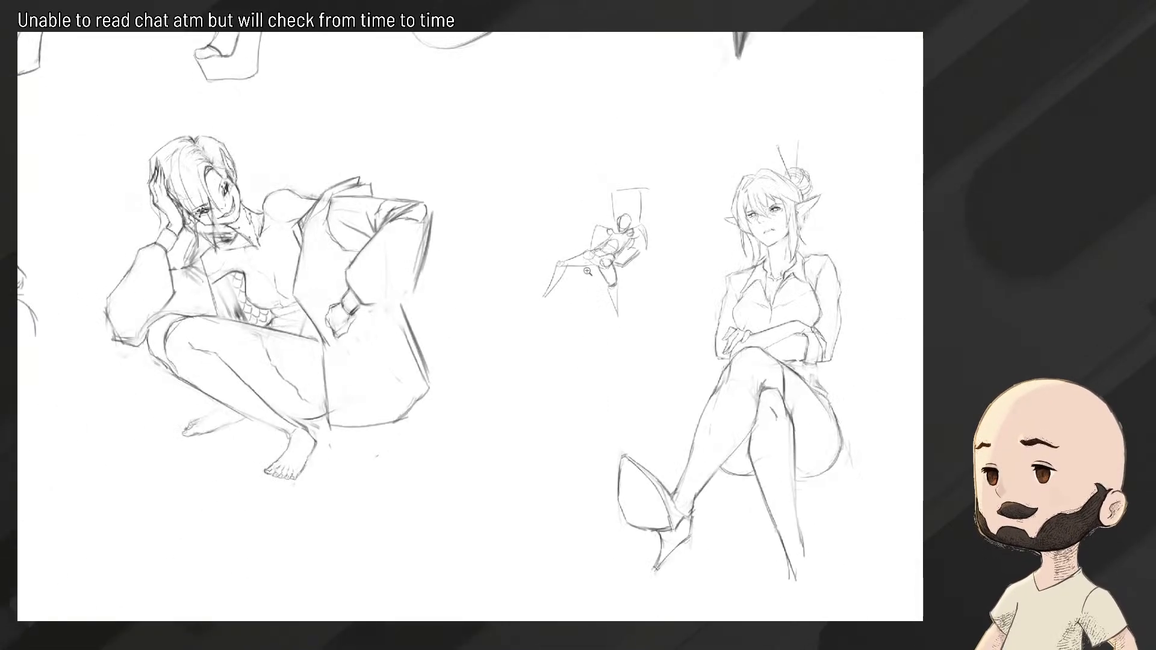
scroll(632, 265, "up", 3)
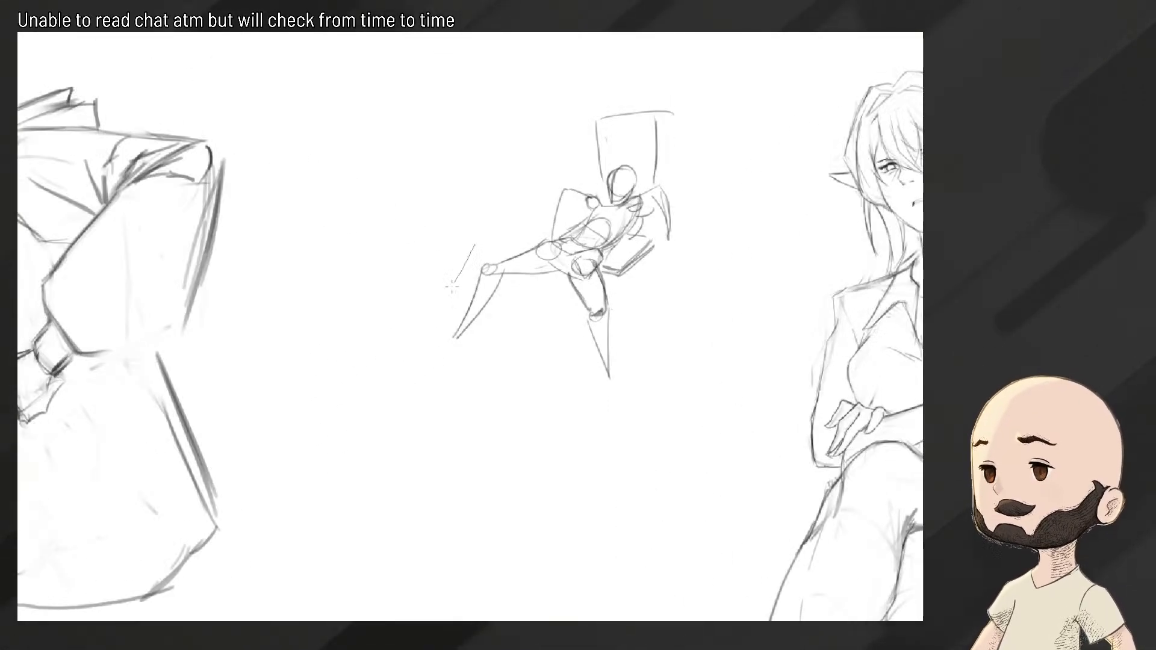
mouse_move(474, 246)
left_mouse_down()
mouse_move(621, 369)
mouse_move(612, 251)
mouse_move(667, 232)
mouse_move(675, 181)
mouse_move(629, 149)
mouse_move(486, 250)
left_mouse_up()
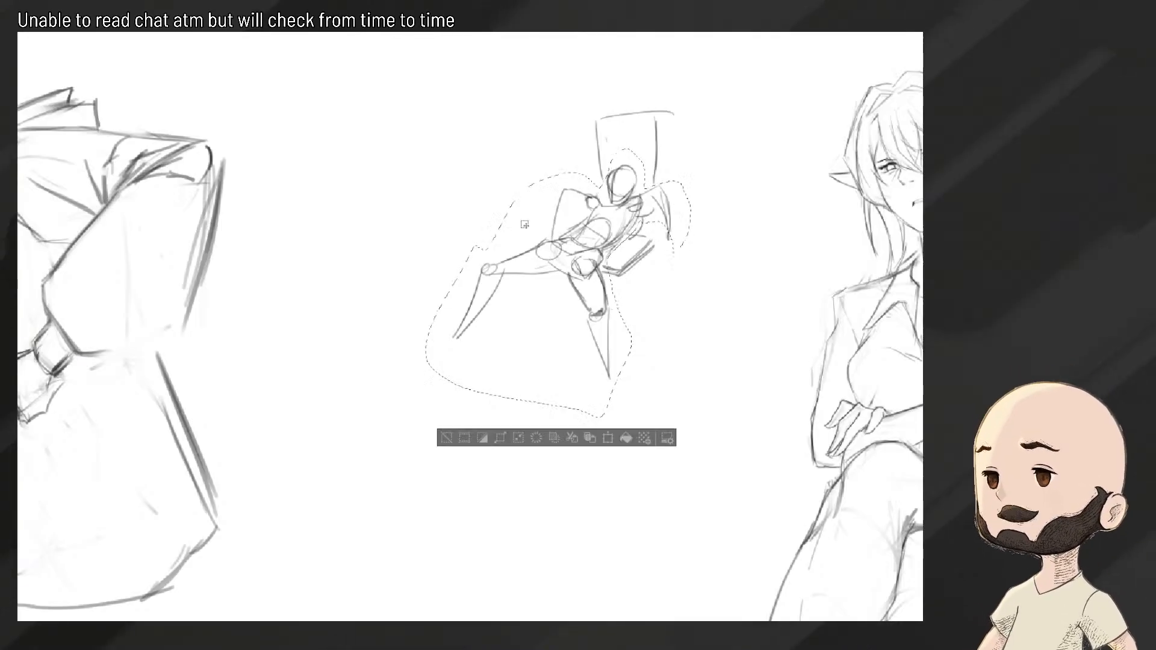
left_click_drag(587, 227, 595, 213)
key("ctrl+d")
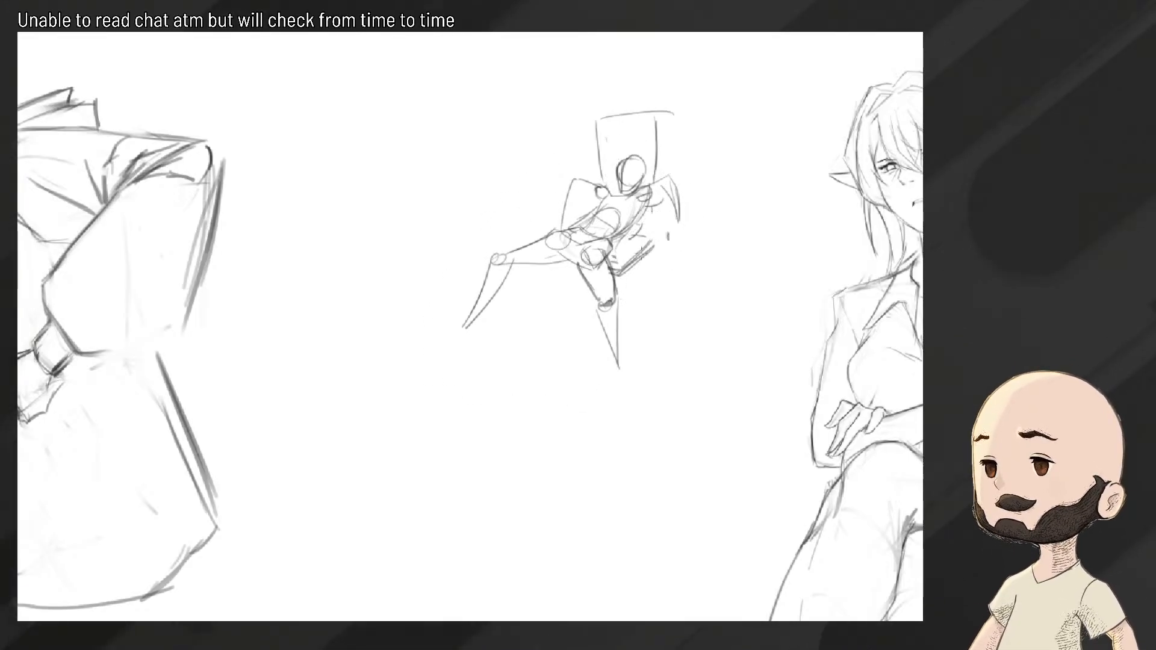
Fade the small figure's torso, pelvis and legs to a faint guide with a larger eraser
key("e")
mouse_move(555, 266)
left_mouse_down()
mouse_move(517, 267)
mouse_move(589, 290)
mouse_move(510, 247)
mouse_move(582, 229)
mouse_move(545, 279)
mouse_move(622, 253)
mouse_move(631, 207)
left_mouse_up()
key("]")
mouse_move(485, 232)
left_mouse_down()
mouse_move(513, 386)
mouse_move(644, 274)
mouse_move(596, 275)
left_mouse_up()
key("p")
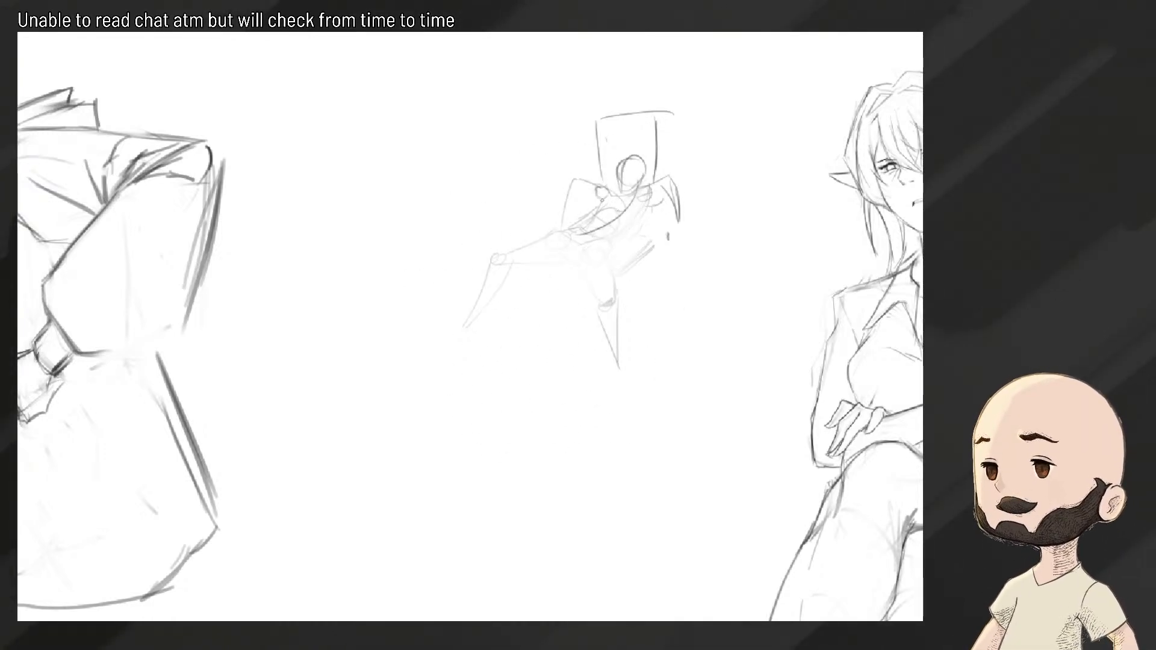
Redraw the small lounging figure's torso curve, pelvis block and sideways-stretched leg over the faded guide
mouse_move(634, 191)
left_mouse_down()
mouse_move(559, 252)
mouse_move(609, 255)
left_mouse_up()
key("ctrl+z")
mouse_move(551, 233)
left_mouse_down()
mouse_move(594, 267)
mouse_move(587, 258)
mouse_move(588, 274)
mouse_move(553, 260)
mouse_move(550, 240)
mouse_move(571, 259)
mouse_move(552, 236)
mouse_move(490, 262)
mouse_move(519, 242)
mouse_move(496, 248)
mouse_move(443, 326)
left_mouse_up()
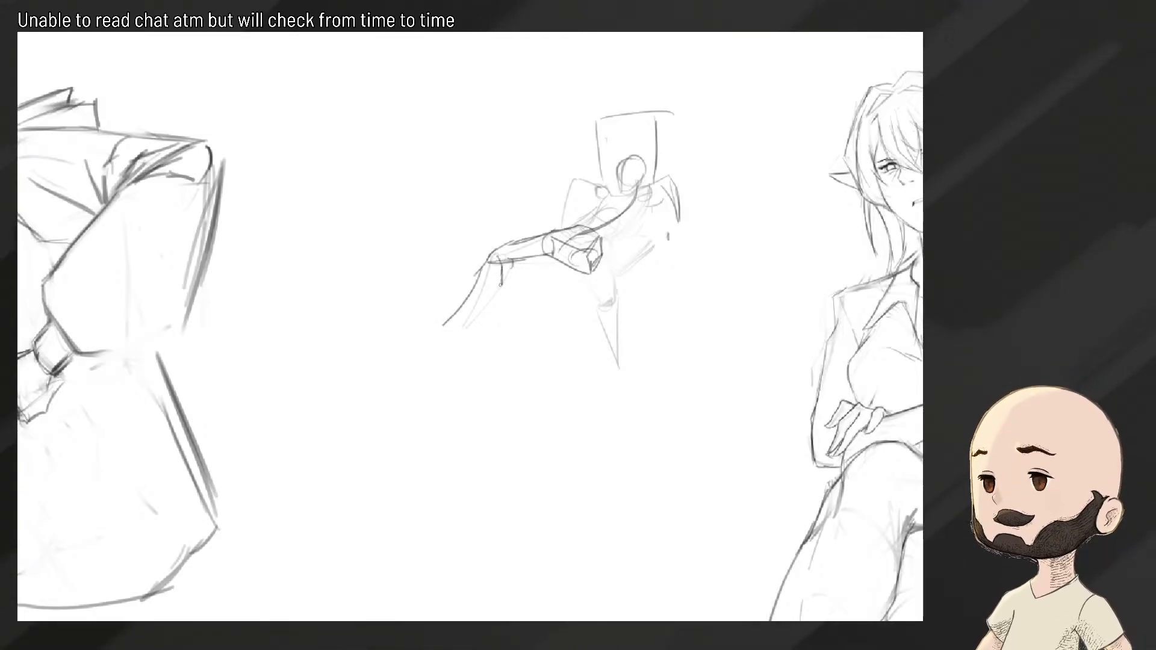
Draw the lounging figure's other leg with a short foreshortened thigh, a knee joint and a lower leg tapering to a point
mouse_move(572, 260)
left_mouse_down()
mouse_move(597, 260)
mouse_move(594, 302)
mouse_move(603, 294)
left_mouse_up()
left_click_drag(586, 296, 606, 345)
left_click_drag(604, 295, 607, 355)
mouse_move(503, 248)
left_mouse_down()
mouse_move(603, 286)
mouse_move(534, 304)
mouse_move(594, 325)
left_mouse_up()
key("ctrl+z")
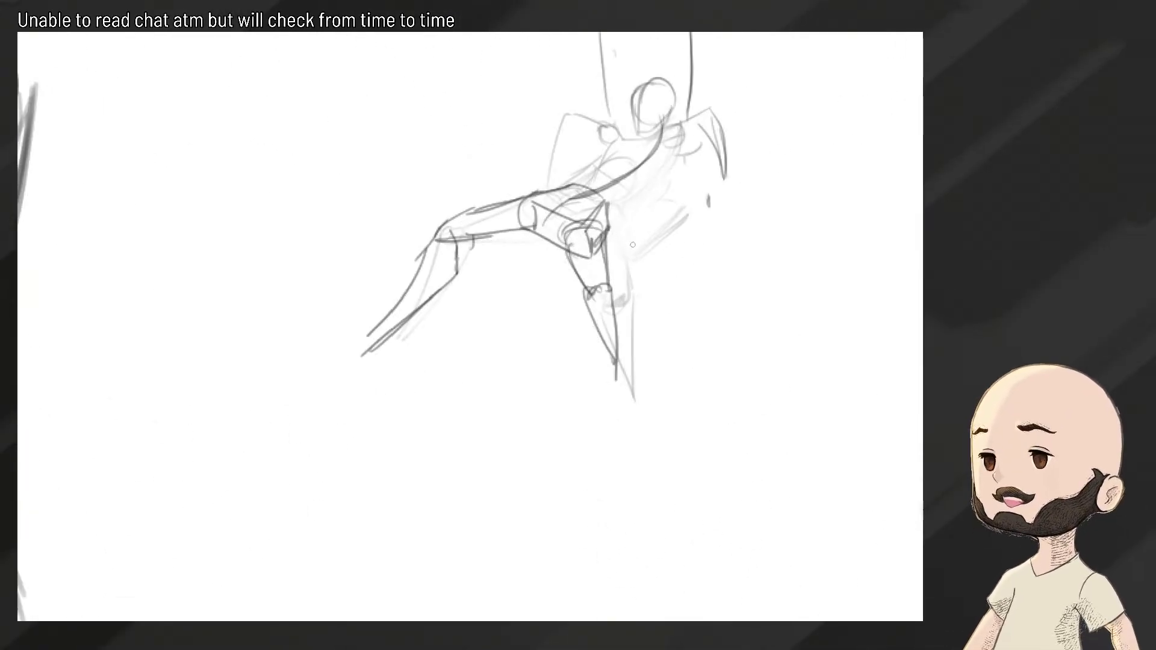
Start a new figure in the empty area above and beside the elf woman with a head circle, jaw line and neck
scroll(632, 245, "down", 8)
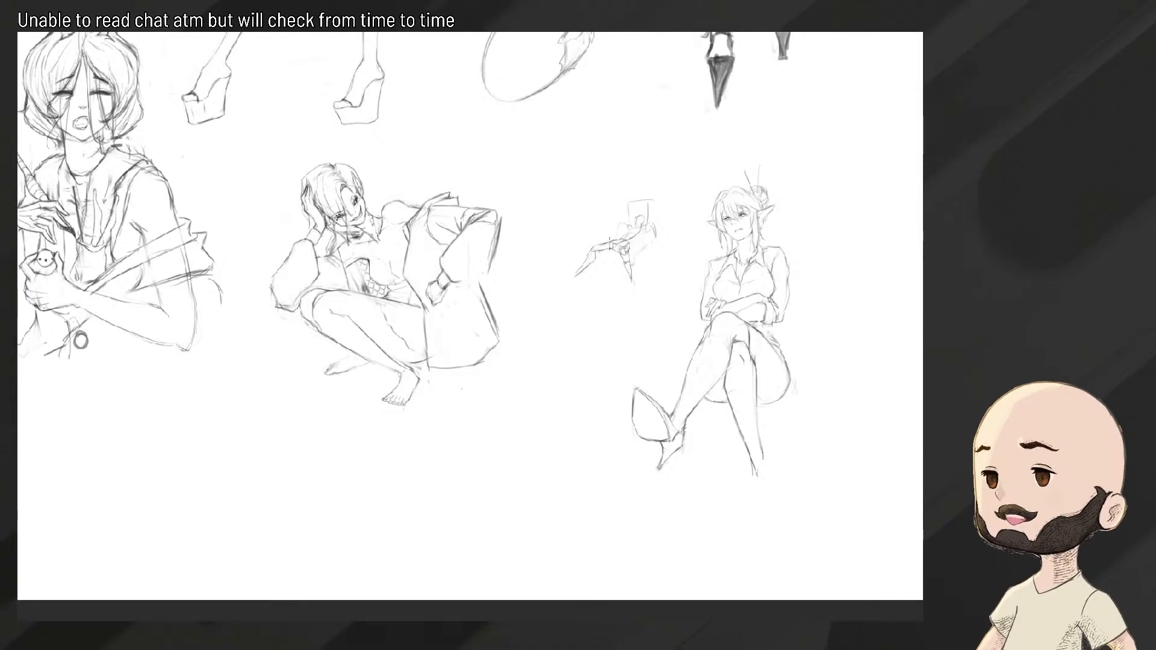
scroll(638, 268, "down", 6)
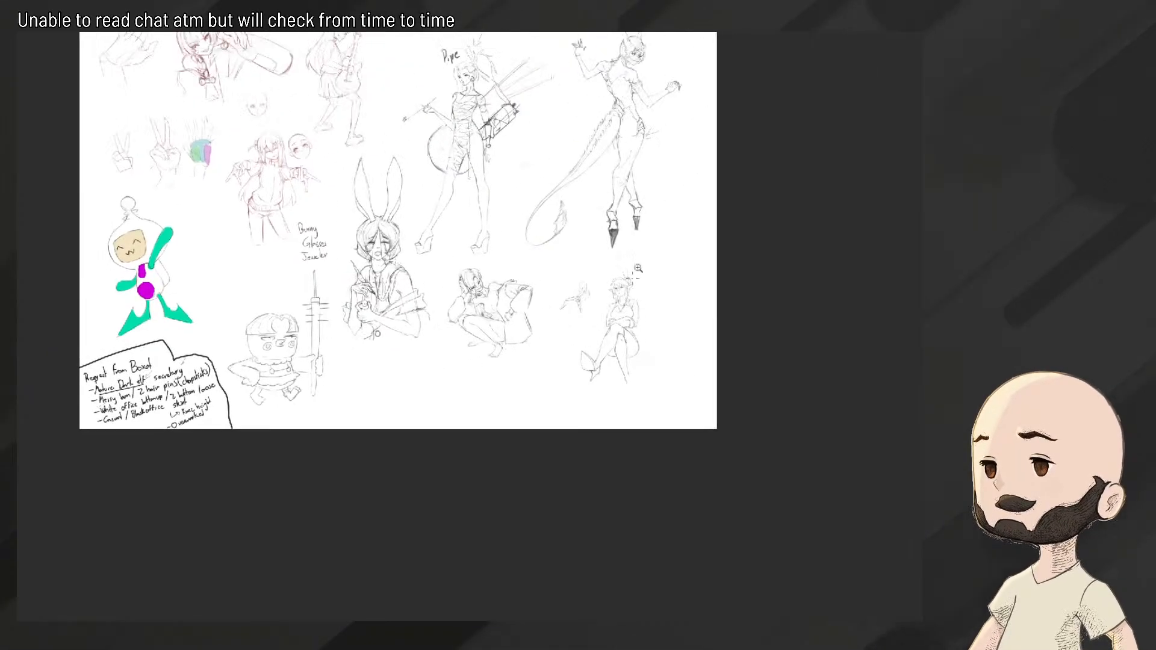
scroll(638, 268, "up", 10)
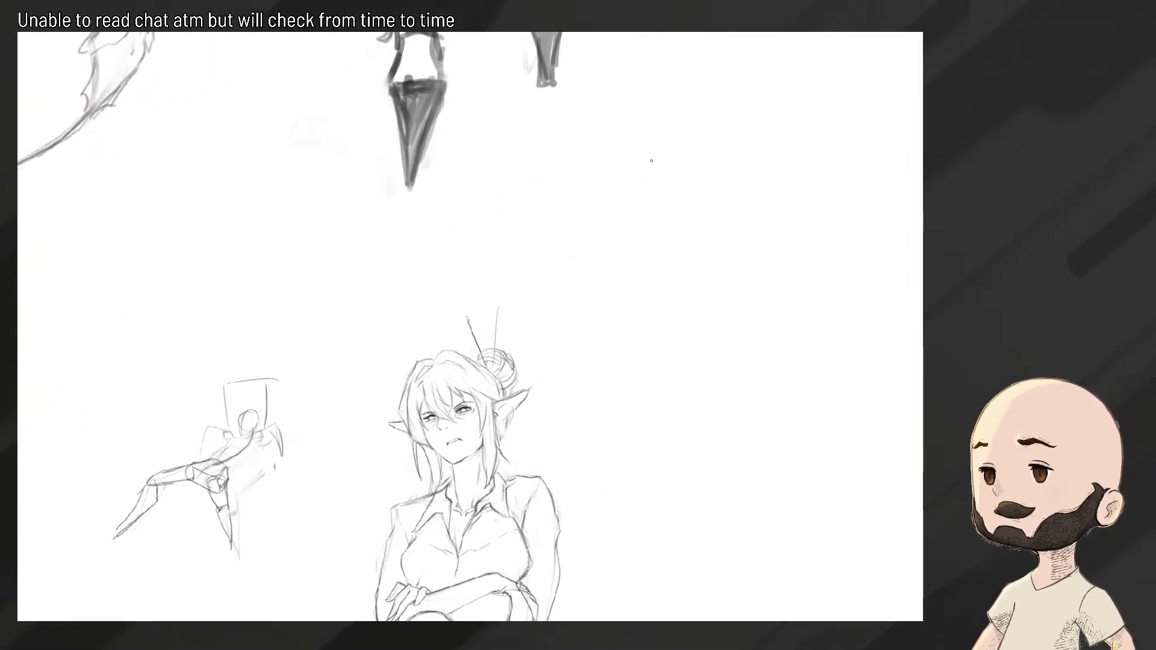
scroll(664, 175, "up", 1)
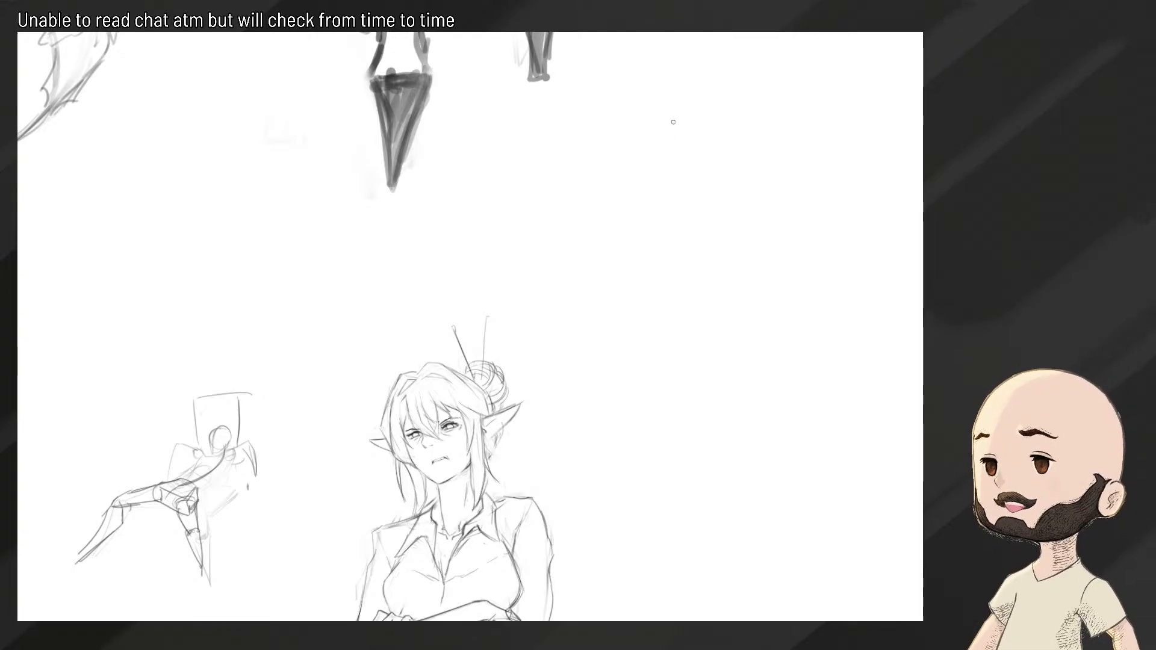
key("ctrl+z")
mouse_move(665, 136)
left_mouse_down()
mouse_move(662, 150)
mouse_move(695, 147)
mouse_move(669, 119)
mouse_move(698, 172)
left_mouse_up()
key("ctrl+z")
mouse_move(700, 124)
left_mouse_down()
mouse_move(694, 173)
mouse_move(675, 176)
left_mouse_up()
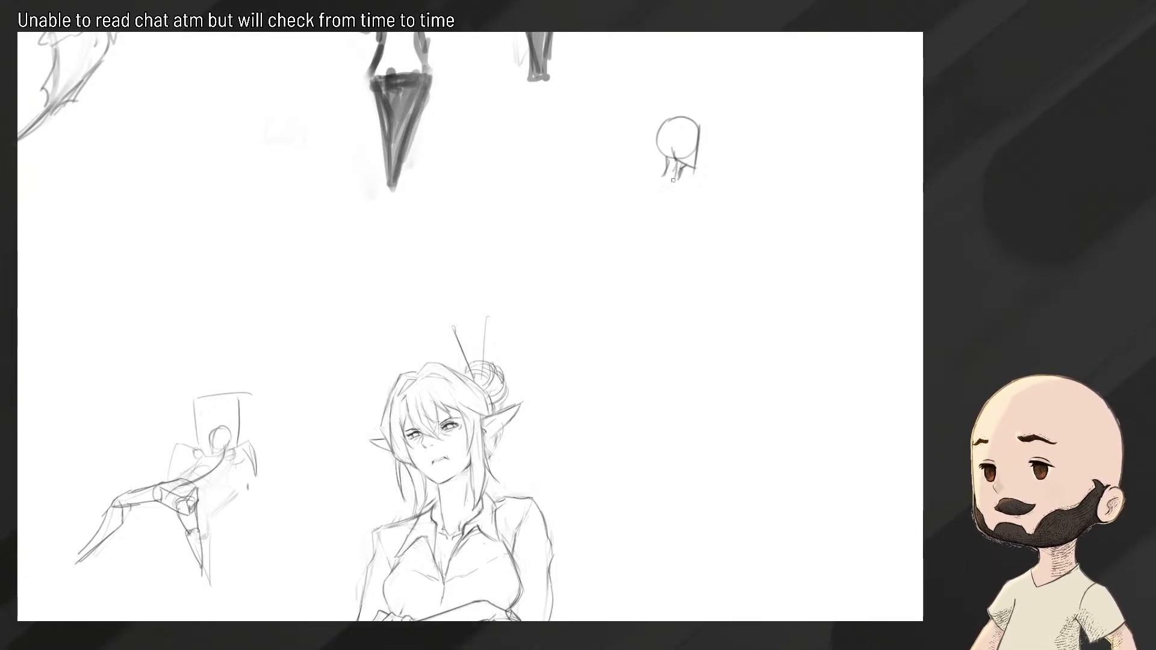
Draw the new figure's curved shoulder line and a tapered ribcage box with a vertical centre line
mouse_move(635, 186)
left_mouse_down()
mouse_move(710, 192)
mouse_move(661, 233)
left_mouse_up()
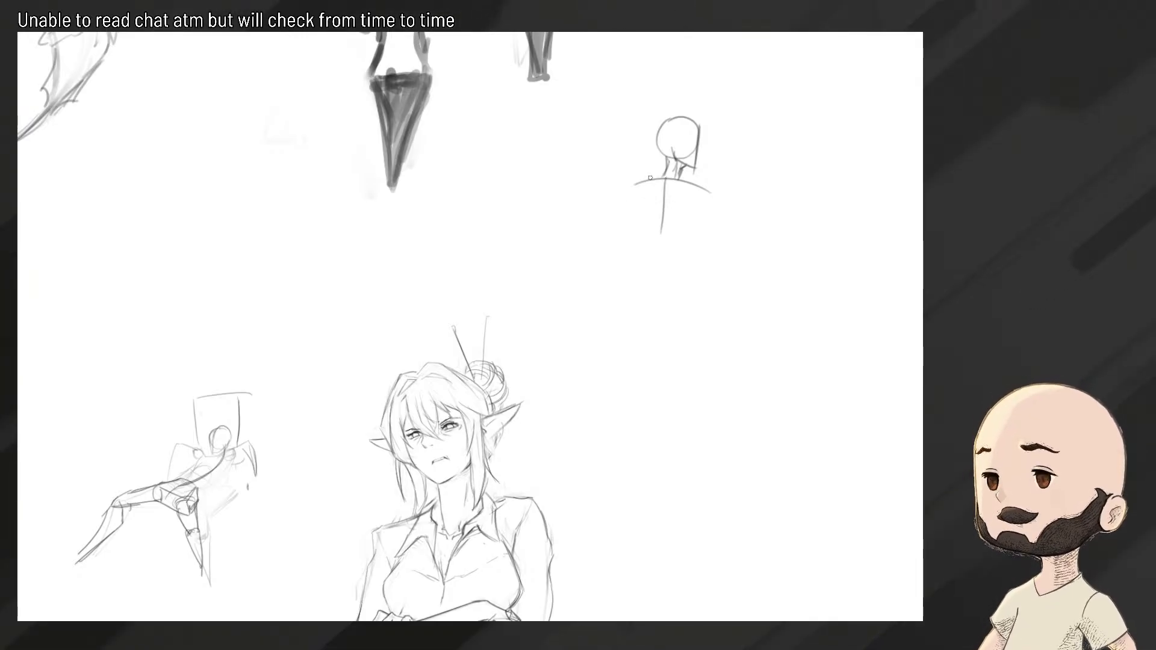
left_click_drag(699, 195, 688, 234)
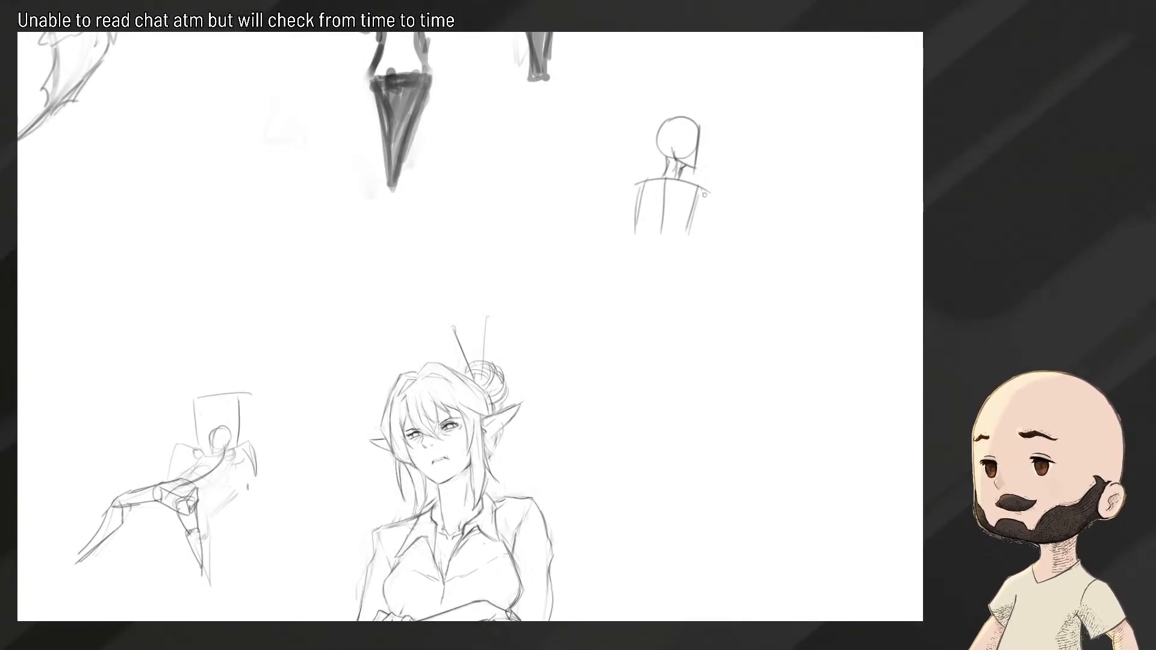
left_click_drag(705, 194, 686, 258)
left_click_drag(662, 194, 652, 260)
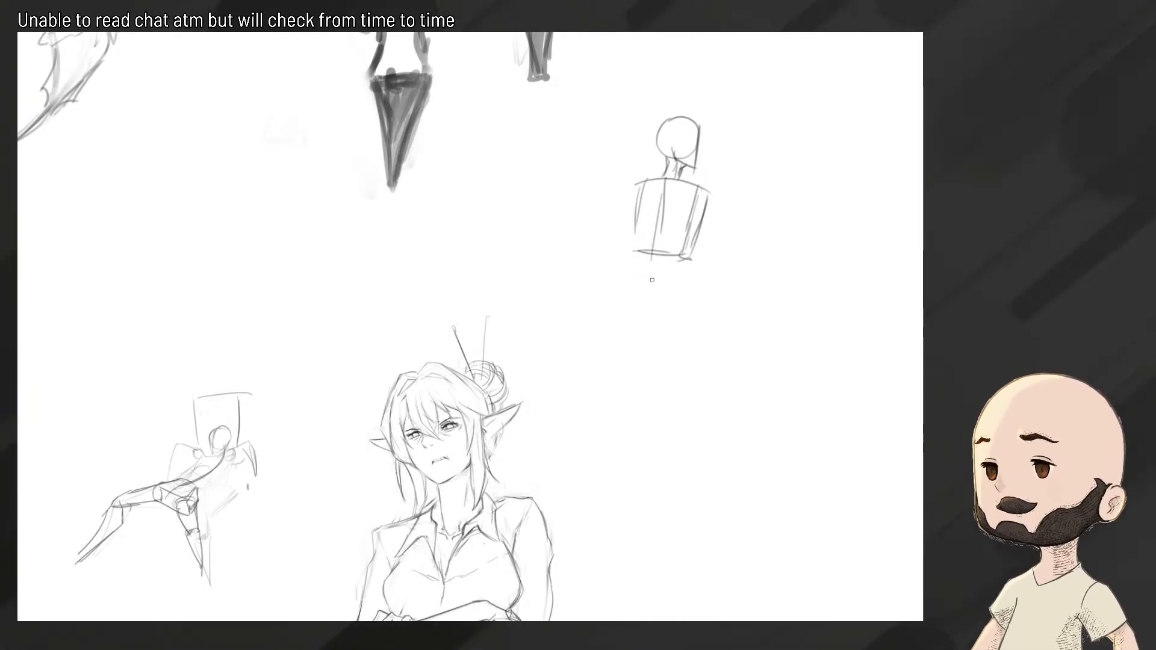
key("ctrl+z")
Extend the centre line through the waist and sketch a tilted pelvis box below the ribcage
mouse_move(662, 183)
left_mouse_down()
mouse_move(667, 299)
mouse_move(642, 305)
left_mouse_up()
left_click_drag(693, 269, 726, 301)
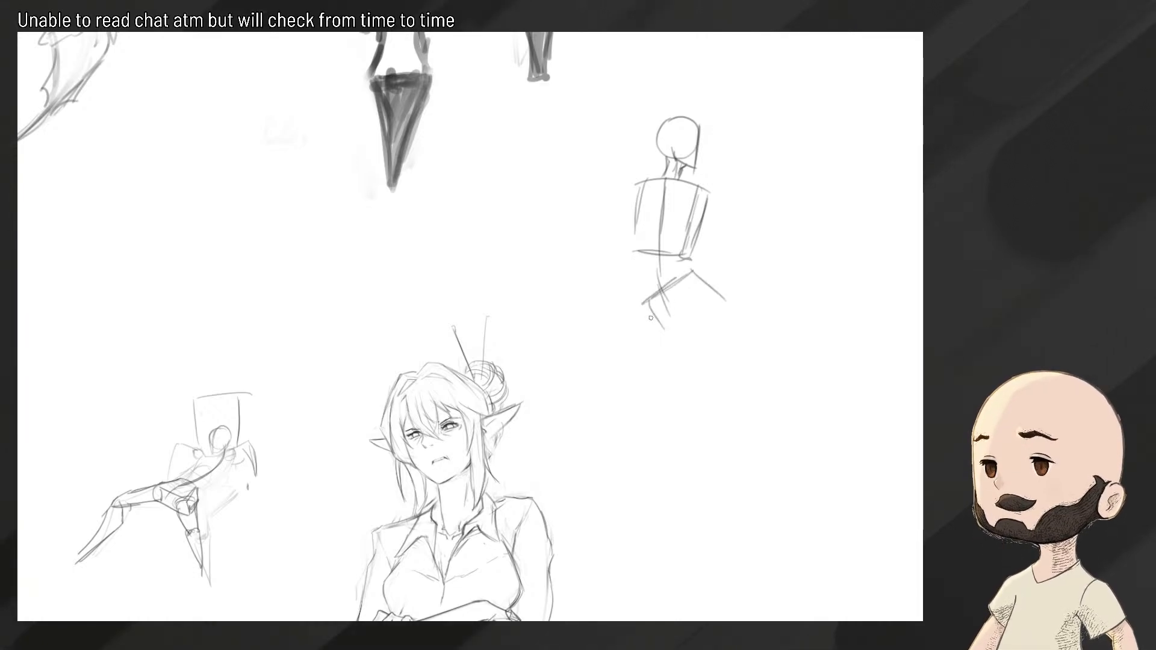
key("ctrl+z")
mouse_move(645, 296)
left_mouse_down()
mouse_move(651, 343)
mouse_move(686, 319)
mouse_move(664, 340)
left_mouse_up()
key("ctrl+z")
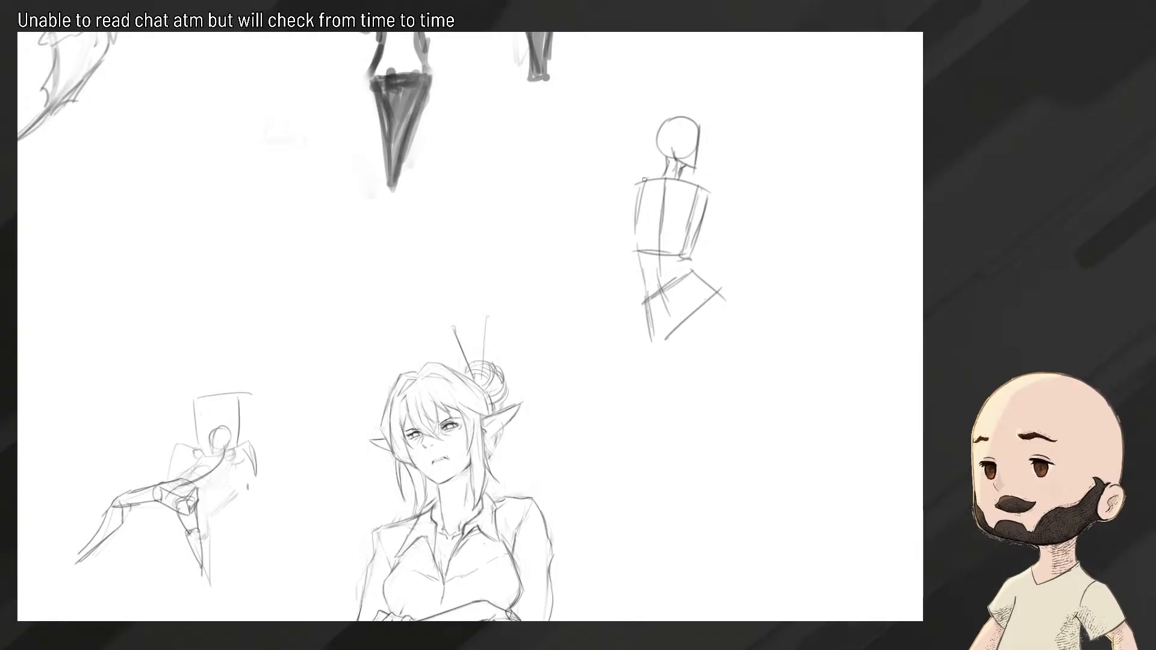
Add a rounded shoulder, a small diamond hand shape on the lower torso and a wedge shape beside the head
mouse_move(631, 184)
left_mouse_down()
mouse_move(612, 203)
mouse_move(649, 213)
left_mouse_up()
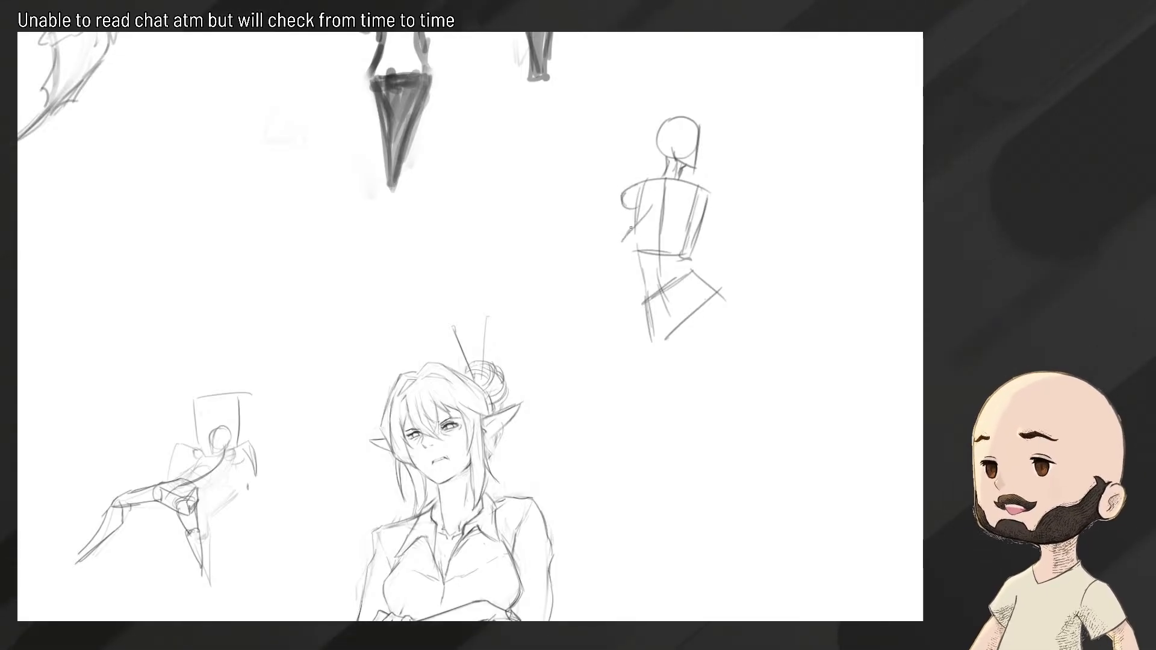
key("ctrl+z")
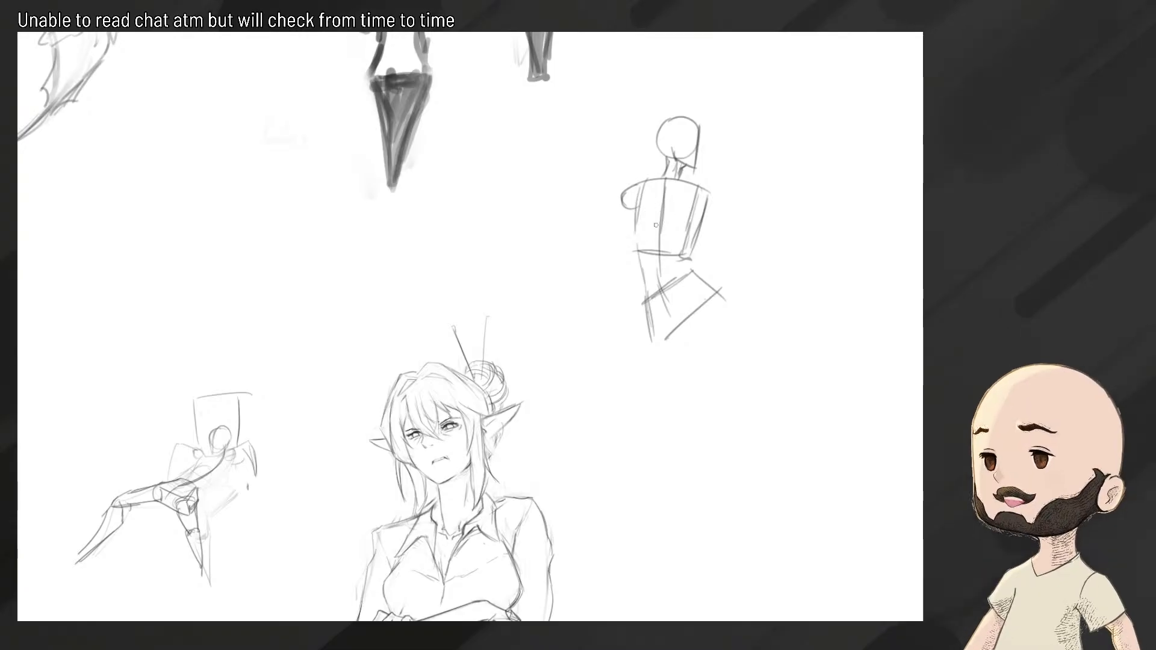
left_click_drag(656, 221, 645, 249)
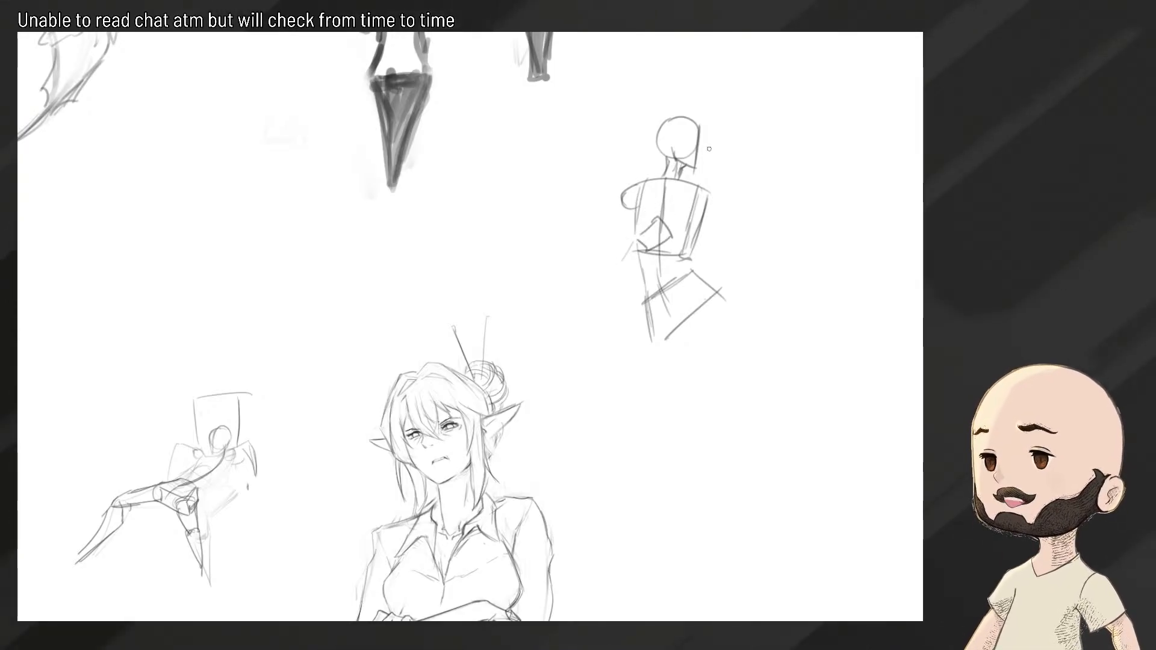
left_click_drag(705, 166, 728, 160)
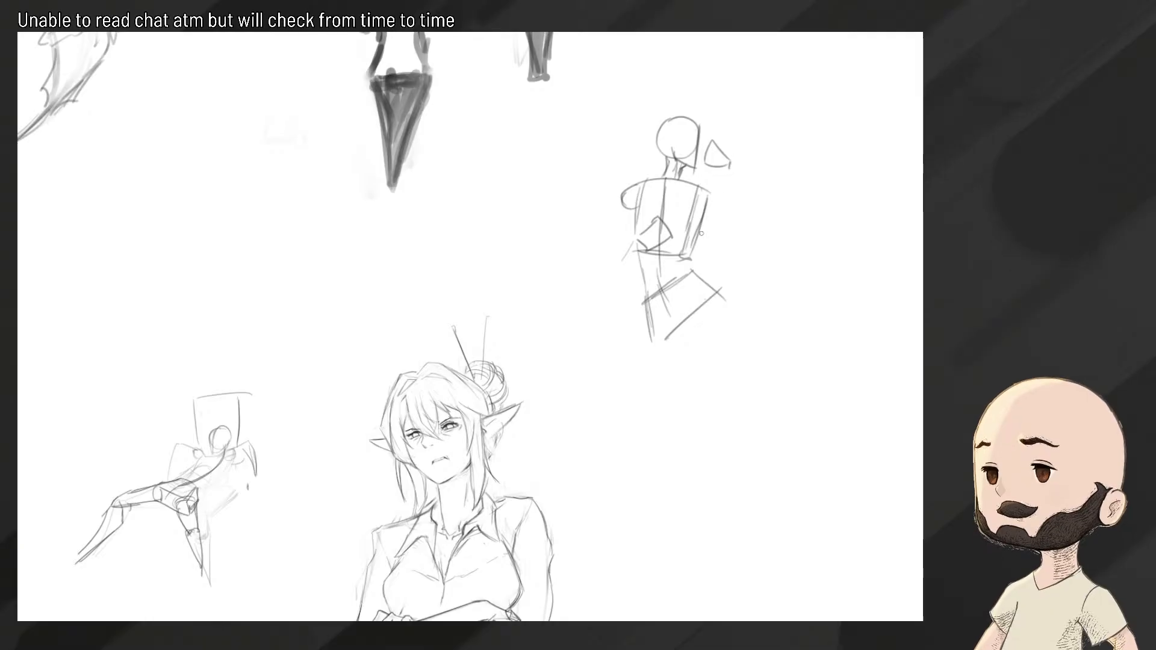
Close the underside of the new figure's pelvis and add short curved lines at the outer hip
left_click_drag(719, 287, 728, 319)
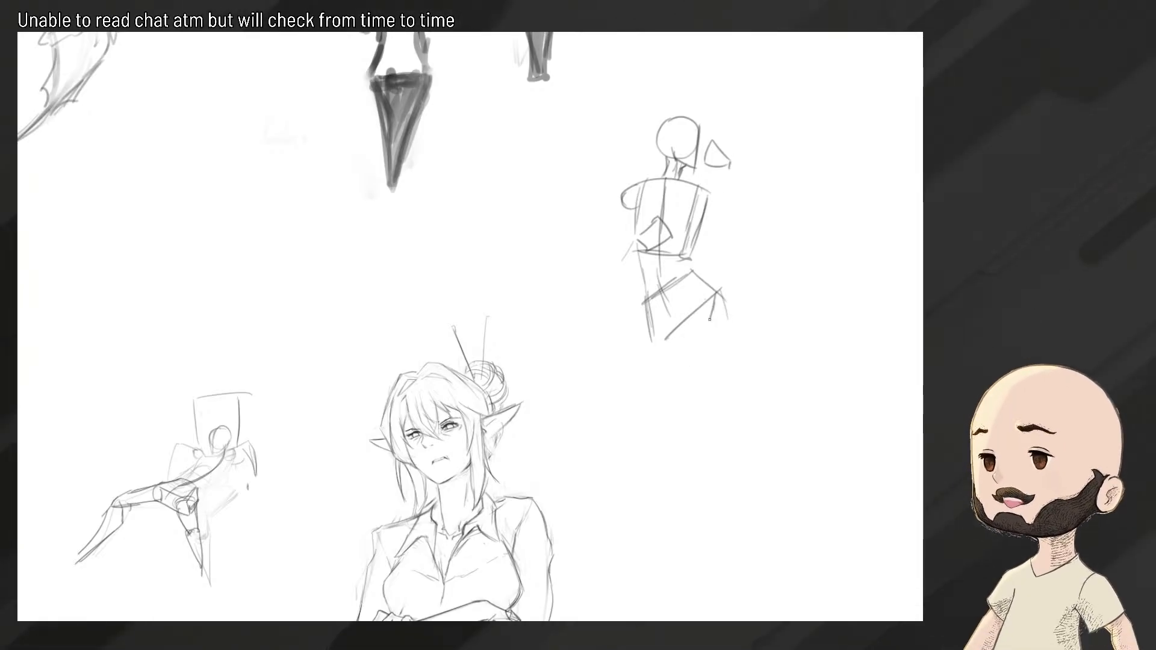
scroll(680, 339, "down", 3)
scroll(663, 351, "up", 3)
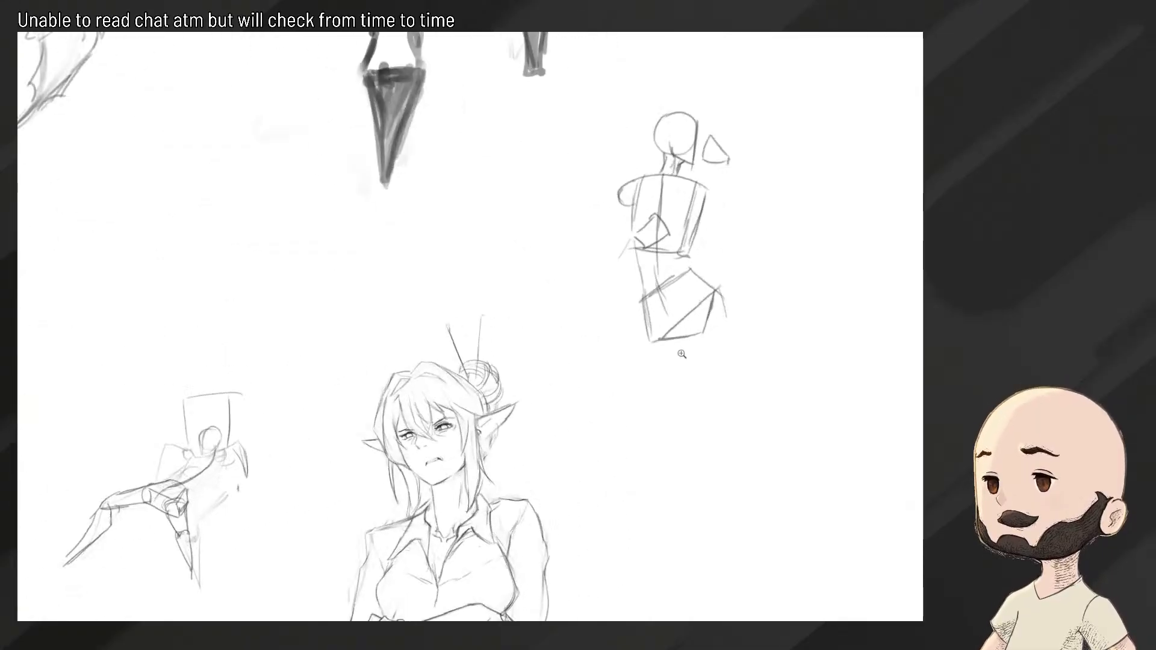
key("ctrl+z")
key("ctrl+z")
mouse_move(647, 329)
left_mouse_down()
mouse_move(704, 331)
mouse_move(691, 329)
left_mouse_up()
key("ctrl+z")
Block in the new figure's thighs with one outer line slanting sideways and the other dropping straight down
mouse_move(699, 286)
left_mouse_down()
mouse_move(696, 325)
mouse_move(612, 420)
left_mouse_up()
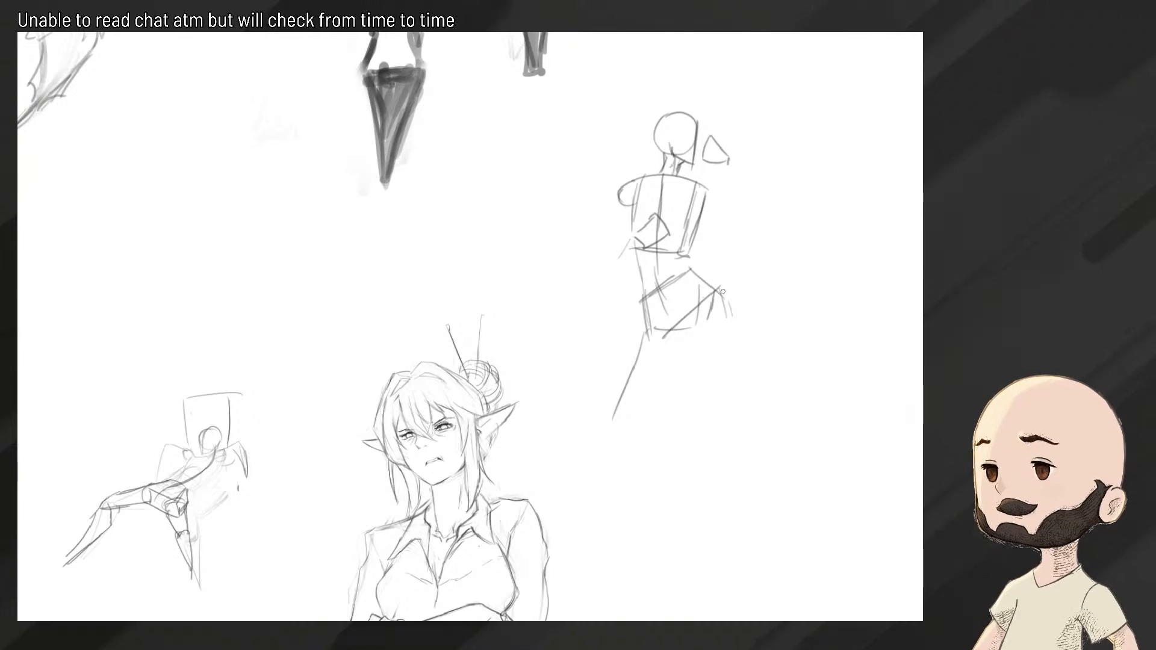
mouse_move(697, 319)
left_mouse_down()
mouse_move(730, 311)
mouse_move(728, 403)
mouse_move(731, 381)
left_mouse_up()
key("ctrl+z")
left_click_drag(739, 314, 738, 415)
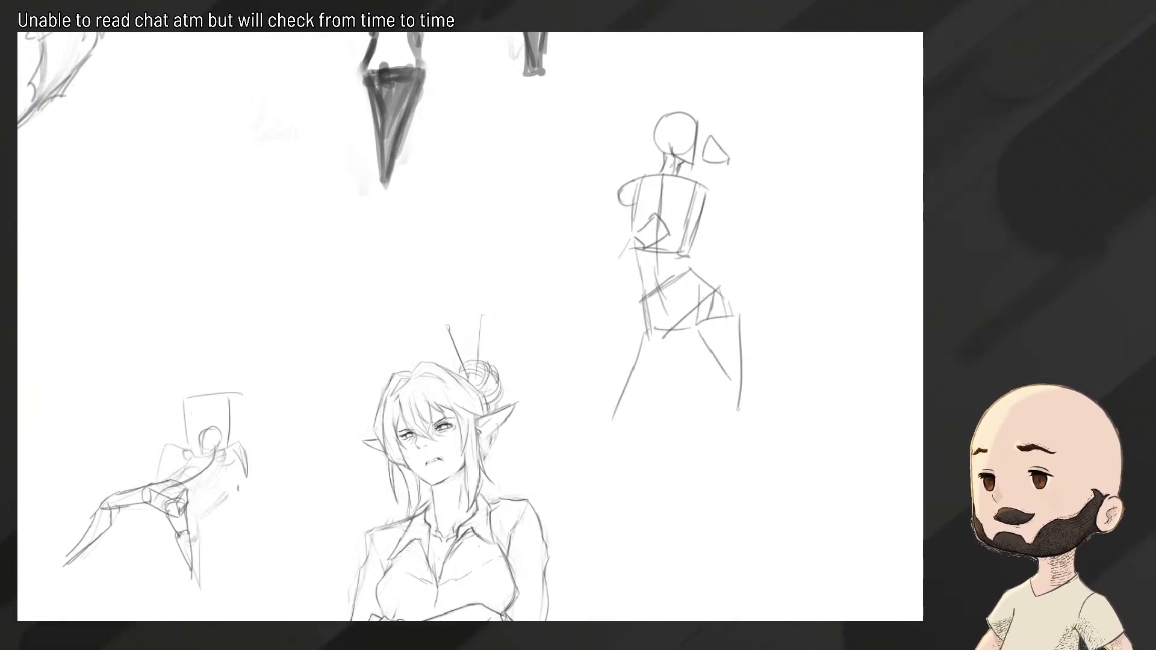
Complete the new figure's straight leg with a tapered thigh, a boxy knee joint and a long narrow lower leg
mouse_move(697, 324)
left_mouse_down()
mouse_move(723, 404)
mouse_move(736, 403)
mouse_move(728, 423)
mouse_move(724, 405)
mouse_move(740, 407)
mouse_move(733, 427)
mouse_move(715, 400)
mouse_move(718, 434)
left_mouse_up()
left_click(712, 372)
key("ctrl+z")
left_click_drag(714, 348, 723, 473)
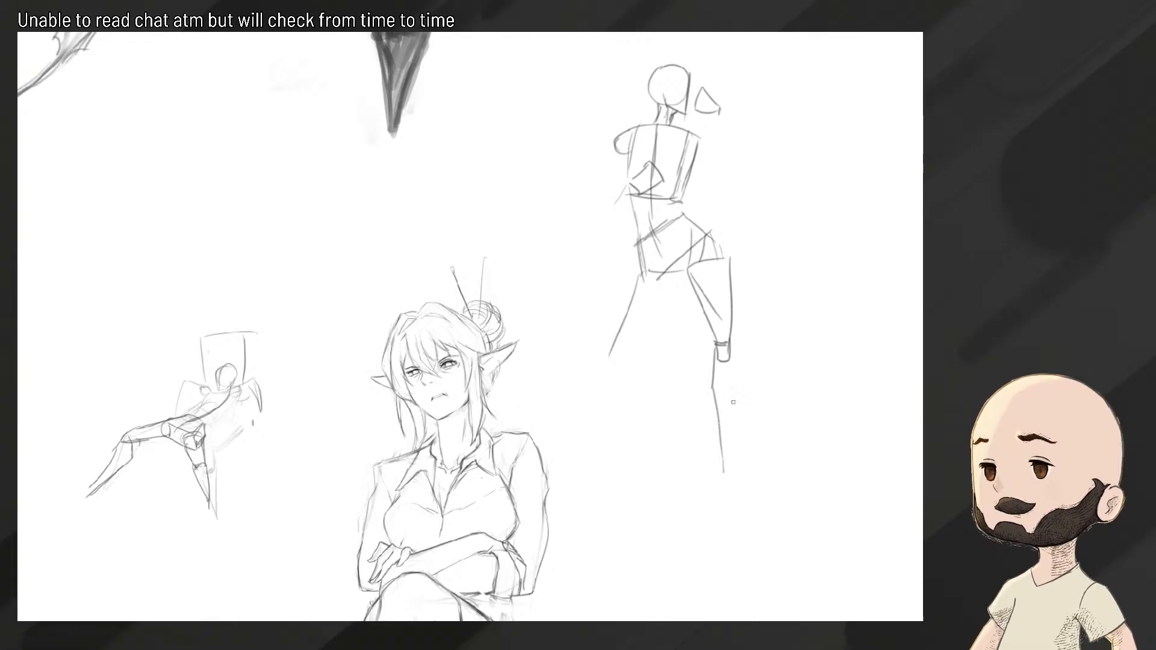
left_click_drag(735, 362, 730, 476)
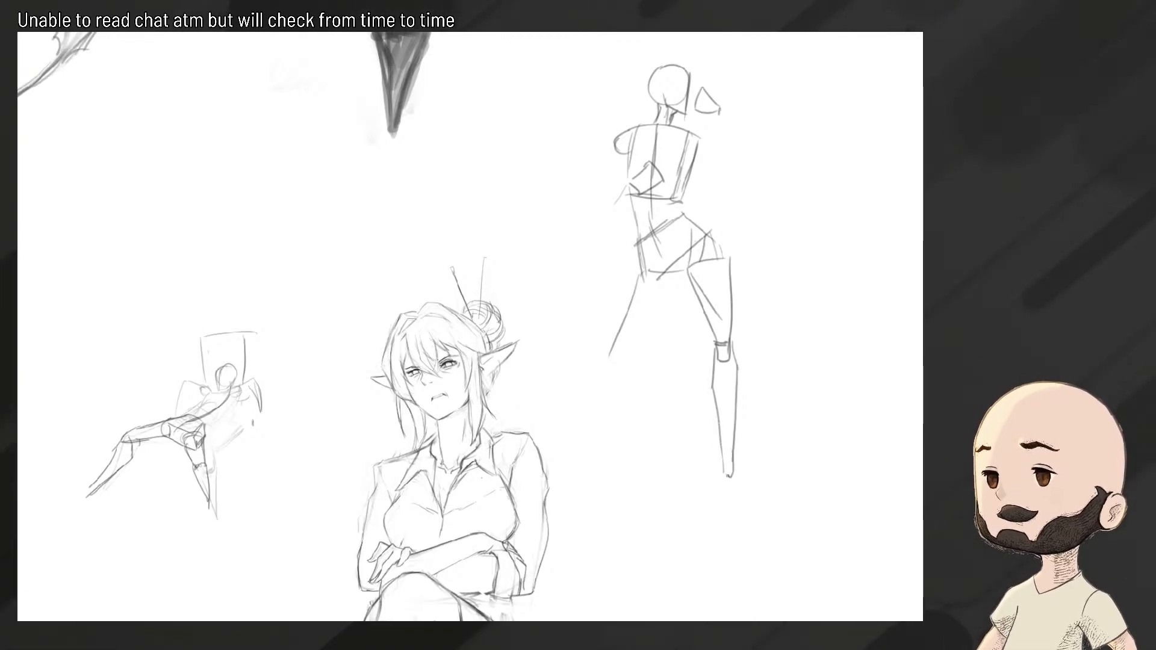
Complete the outstretched leg with an inner thigh line, a knee joint and a lower leg slanting down to a point
mouse_move(685, 281)
left_mouse_down()
mouse_move(631, 342)
mouse_move(619, 403)
left_mouse_up()
left_click_drag(609, 355, 549, 468)
left_click_drag(620, 402, 568, 442)
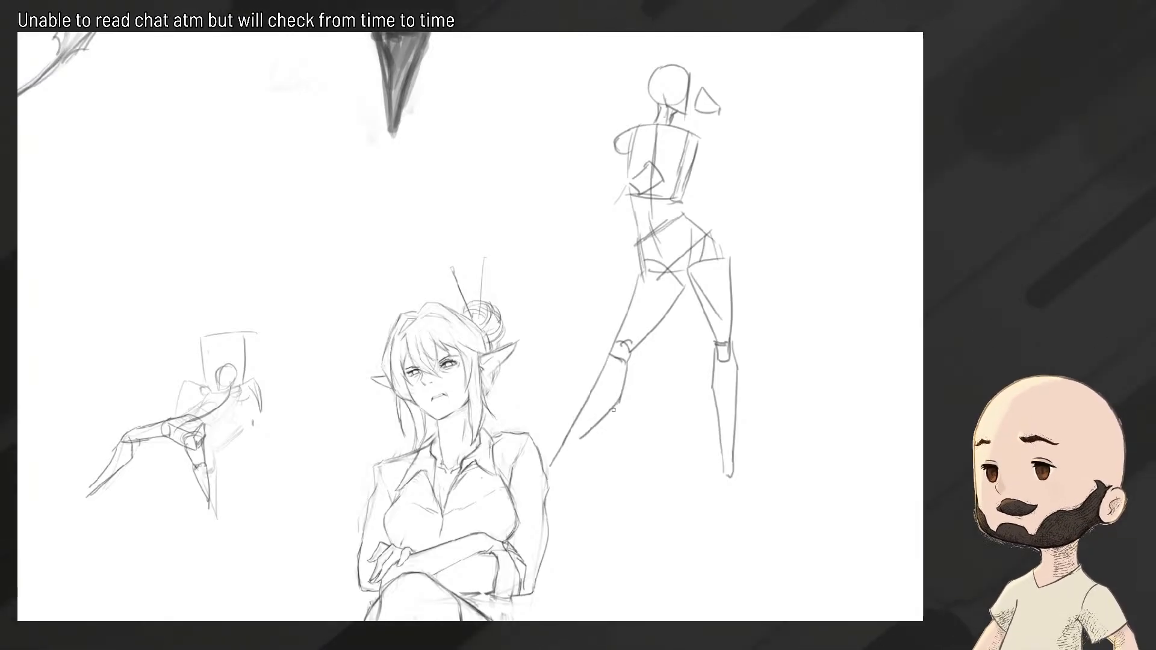
left_click_drag(609, 404, 570, 440)
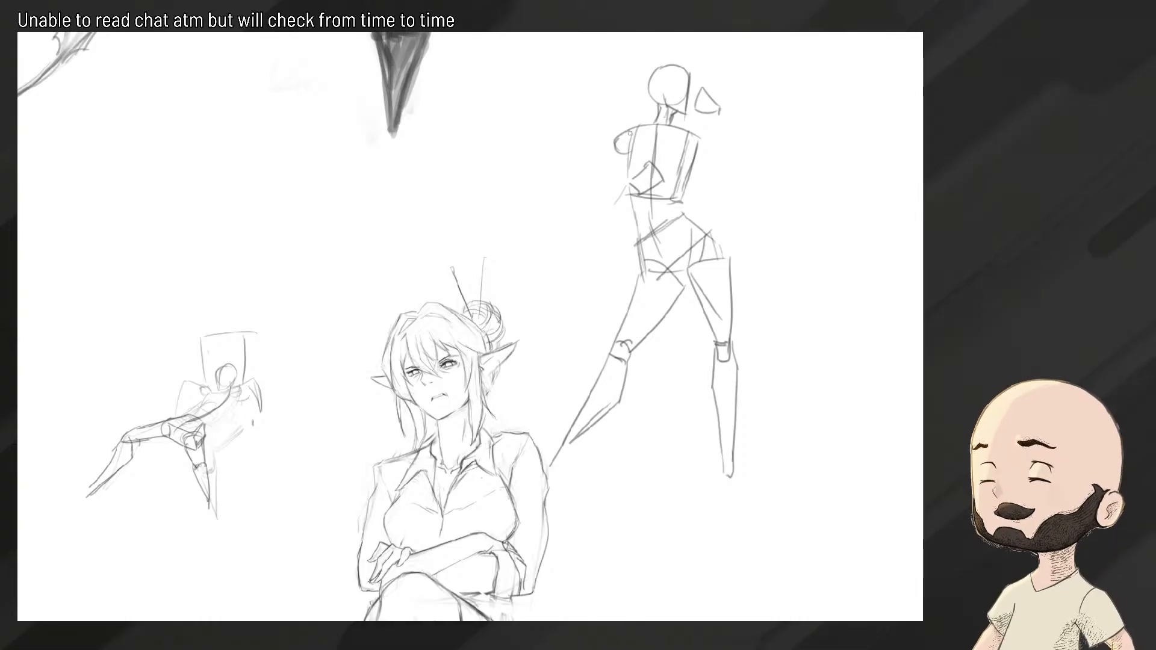
Rework the new figure's shoulder into a circle with an upper arm, and outline the back of the head
key("e")
left_click_drag(631, 130, 624, 139)
key("b")
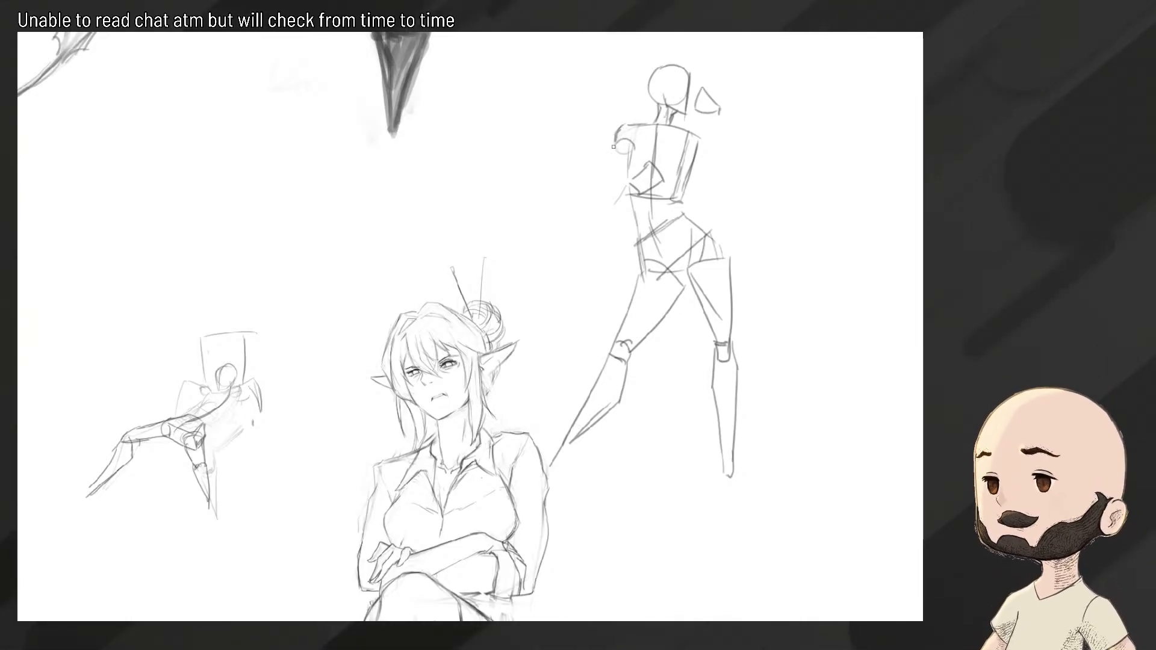
mouse_move(615, 146)
left_mouse_down()
mouse_move(614, 196)
mouse_move(619, 165)
mouse_move(650, 155)
left_mouse_up()
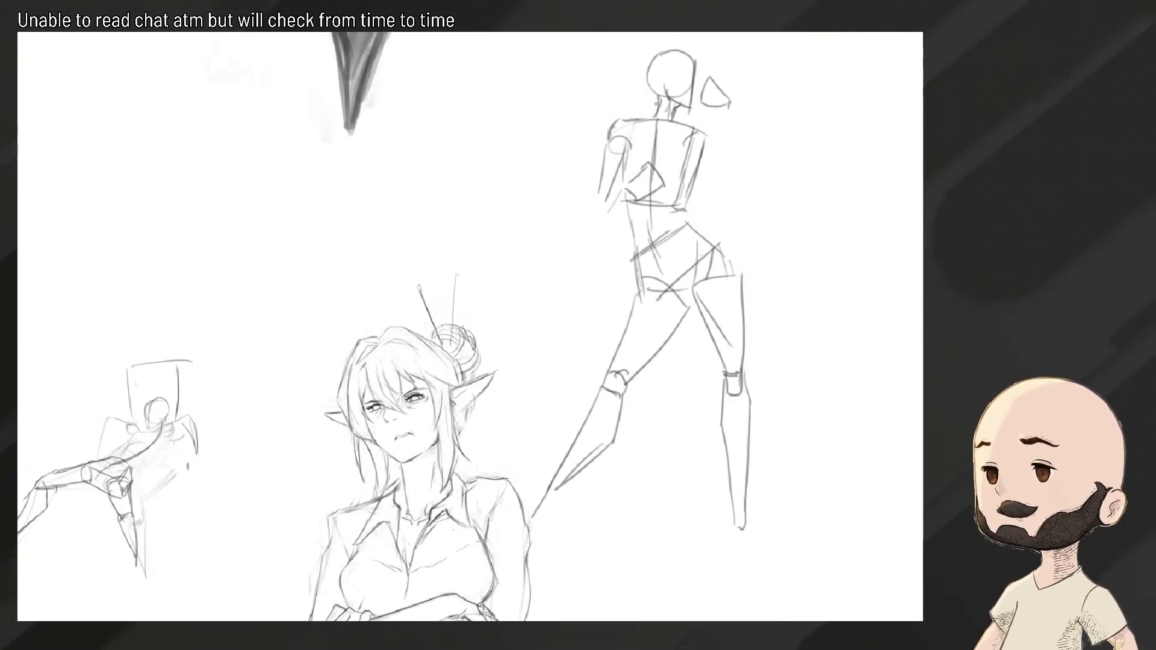
left_click_drag(656, 102, 647, 116)
mouse_move(637, 72)
left_mouse_down()
mouse_move(654, 100)
mouse_move(682, 53)
mouse_move(635, 65)
mouse_move(676, 59)
left_mouse_up()
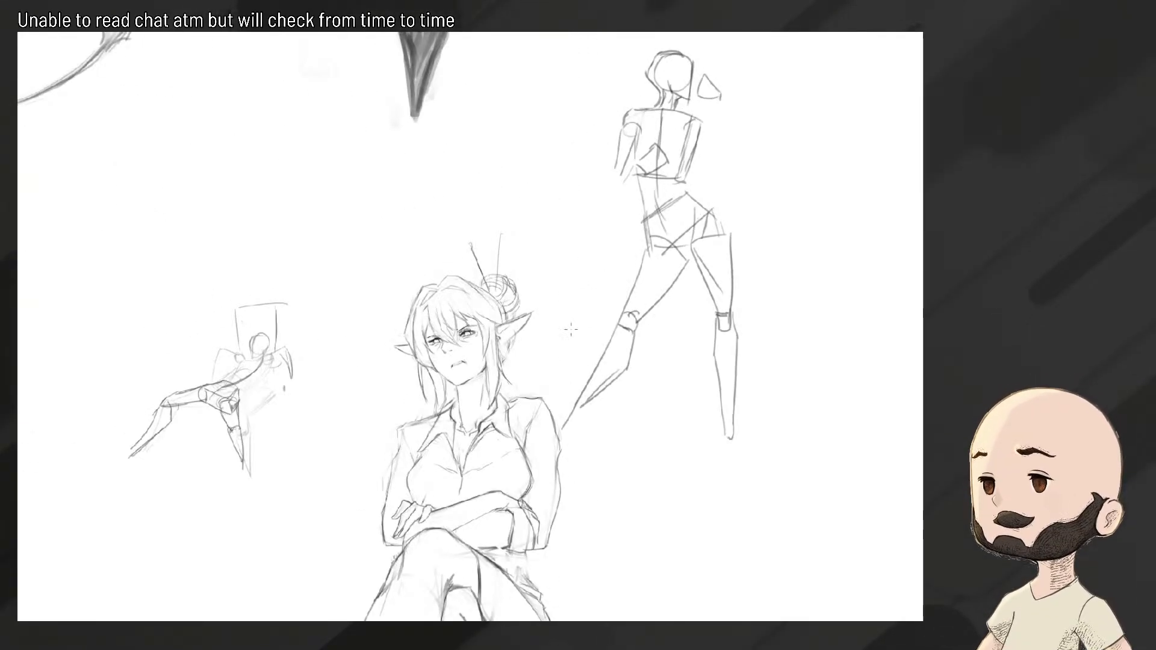
Lasso the new standing figure, move it farther from the elf woman and slightly up, and deselect it
mouse_move(570, 329)
left_mouse_down()
mouse_move(551, 384)
mouse_move(566, 466)
mouse_move(582, 483)
left_mouse_up()
key("ctrl+z")
mouse_move(551, 383)
left_mouse_down()
mouse_move(591, 470)
mouse_move(776, 225)
mouse_move(684, 38)
mouse_move(555, 361)
left_mouse_up()
mouse_move(604, 243)
left_mouse_down()
mouse_move(673, 202)
mouse_move(579, 174)
left_mouse_up()
key("ctrl+d")
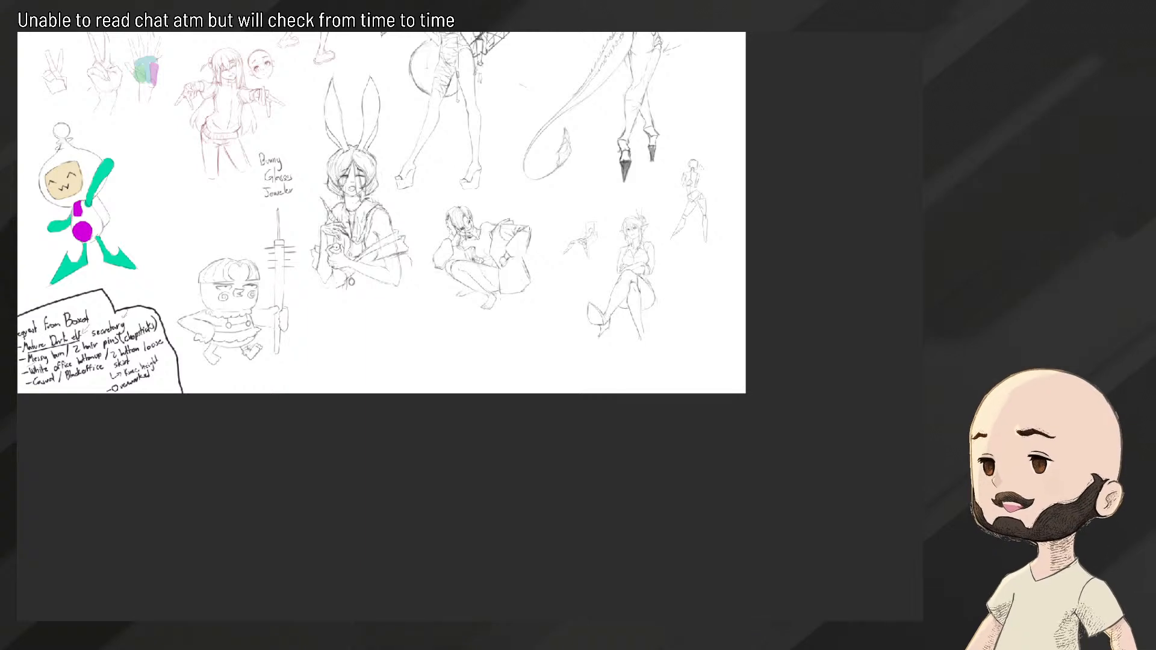
Erase the stray sketch lines along the inner edge of the elf woman's open collar
scroll(642, 239, "up", 5)
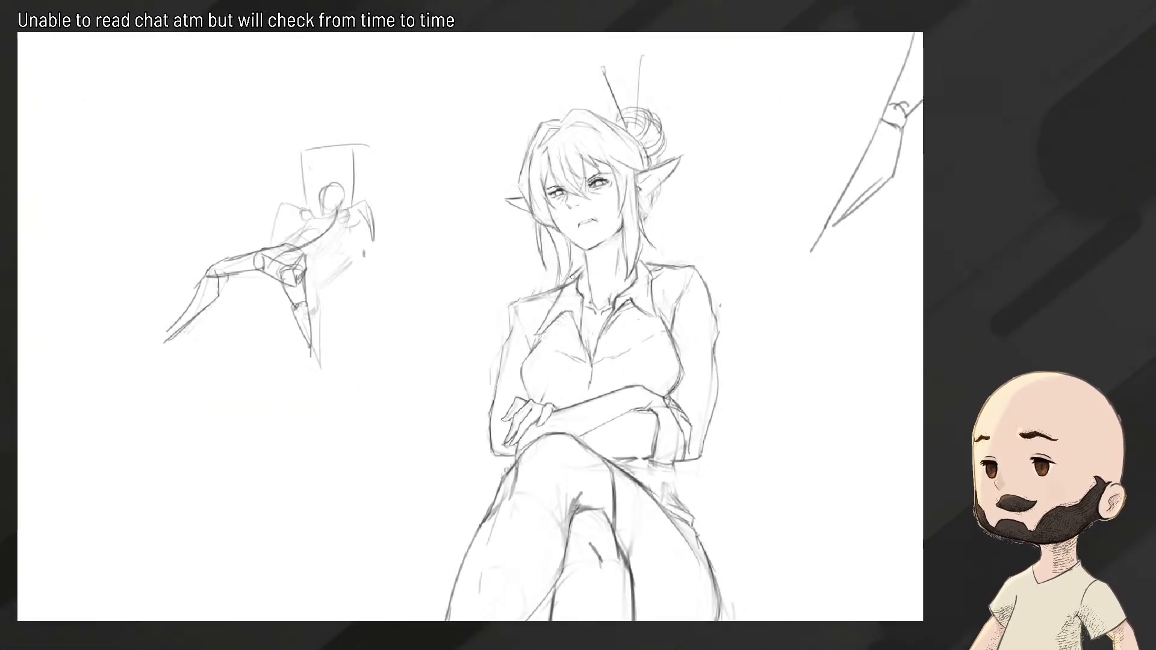
scroll(570, 283, "up", 2)
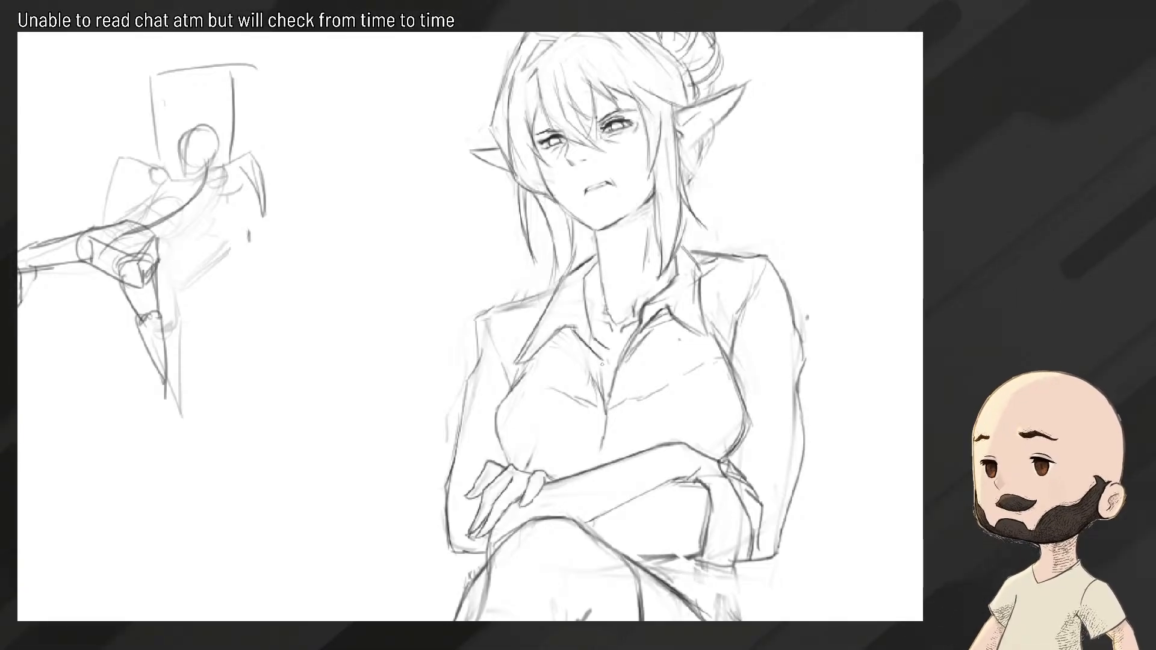
key("e")
left_click_drag(597, 330, 585, 355)
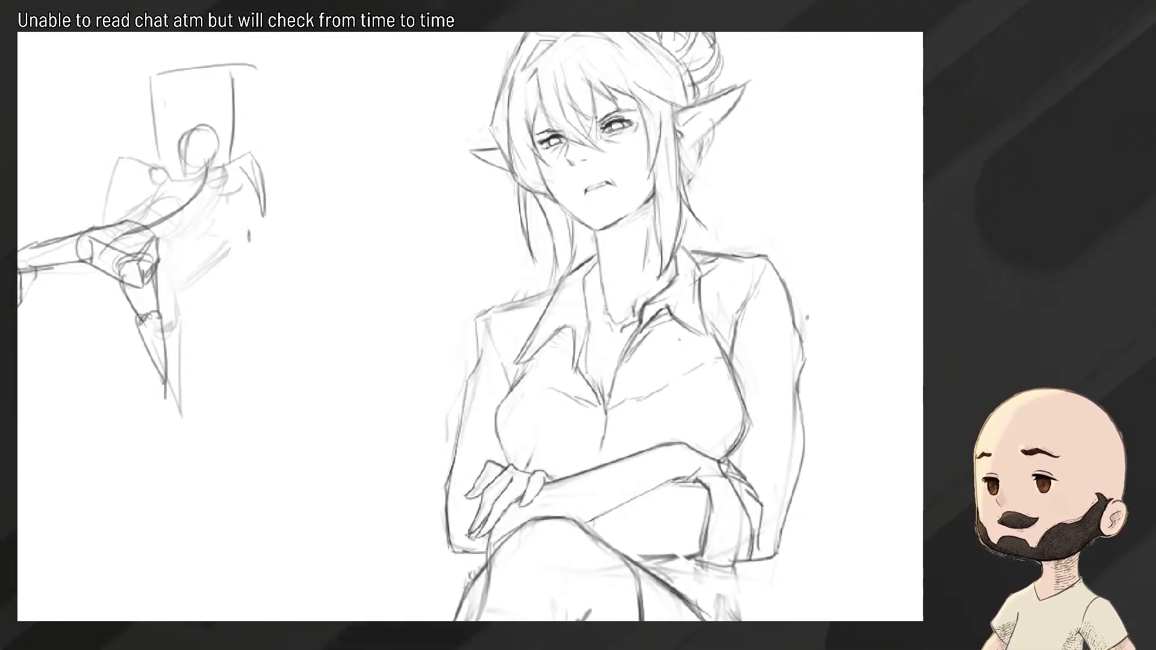
mouse_move(588, 372)
left_mouse_down()
mouse_move(515, 386)
mouse_move(581, 378)
left_mouse_up()
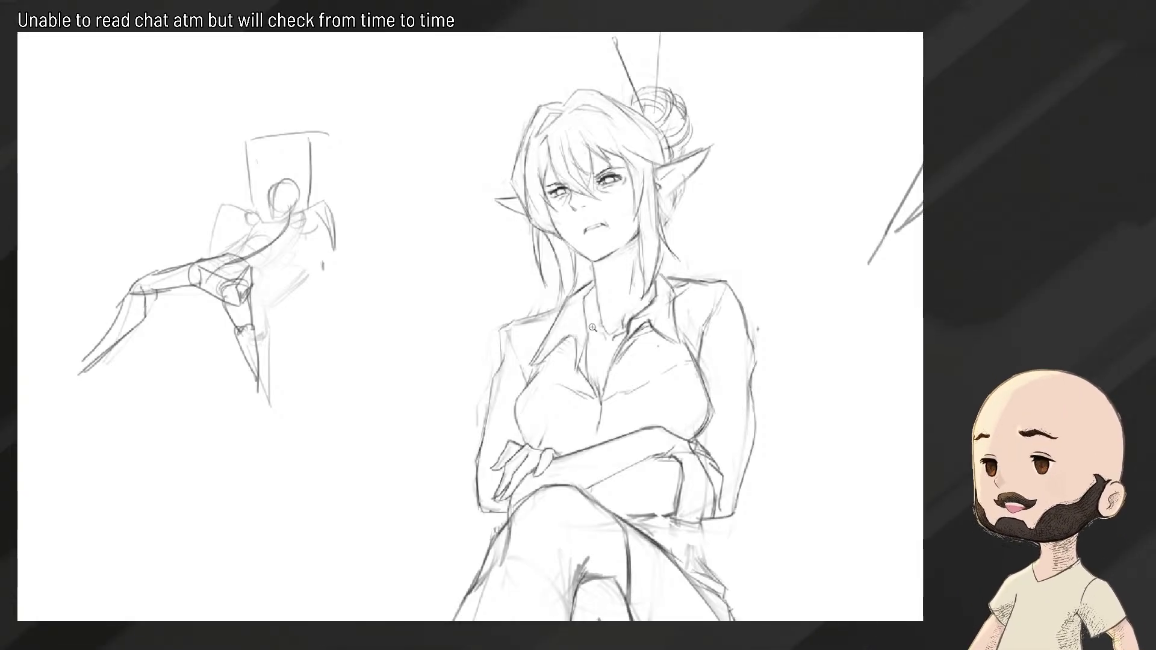
left_click_drag(592, 327, 610, 318)
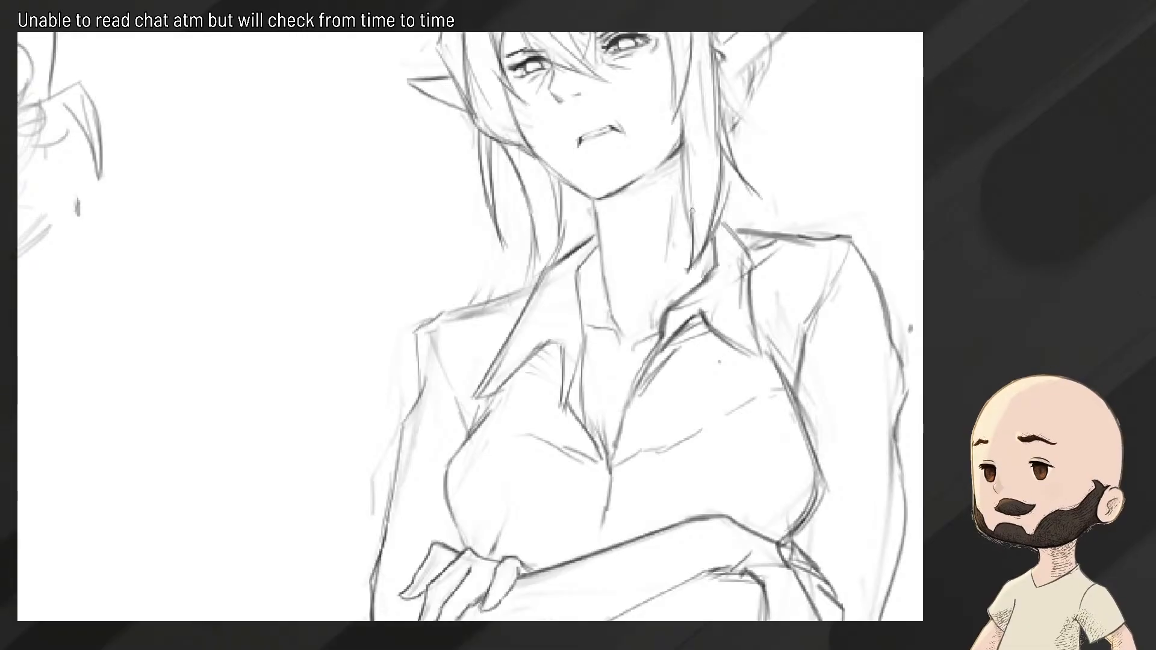
Soften the rough neck lines beneath the elf woman's jaw with the eraser
mouse_move(684, 191)
left_mouse_down()
mouse_move(634, 216)
mouse_move(688, 195)
mouse_move(671, 184)
left_mouse_up()
mouse_move(672, 183)
left_mouse_down()
mouse_move(618, 297)
mouse_move(645, 200)
left_mouse_up()
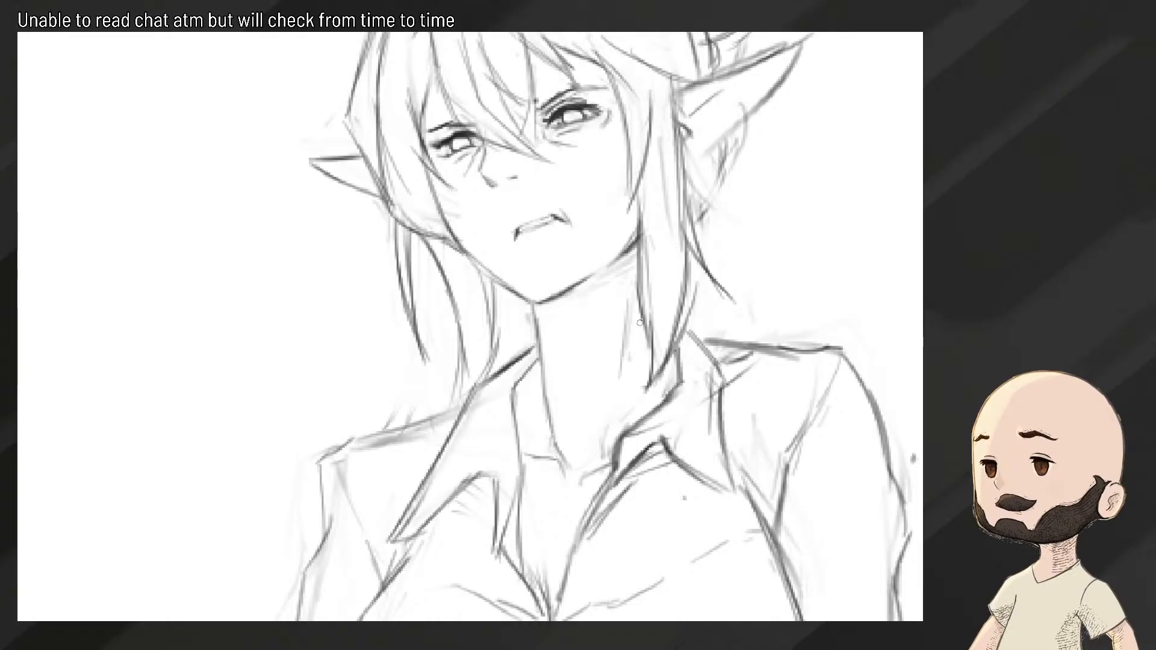
scroll(633, 347, "down", 3)
scroll(621, 415, "up", 3)
scroll(631, 244, "down", 3)
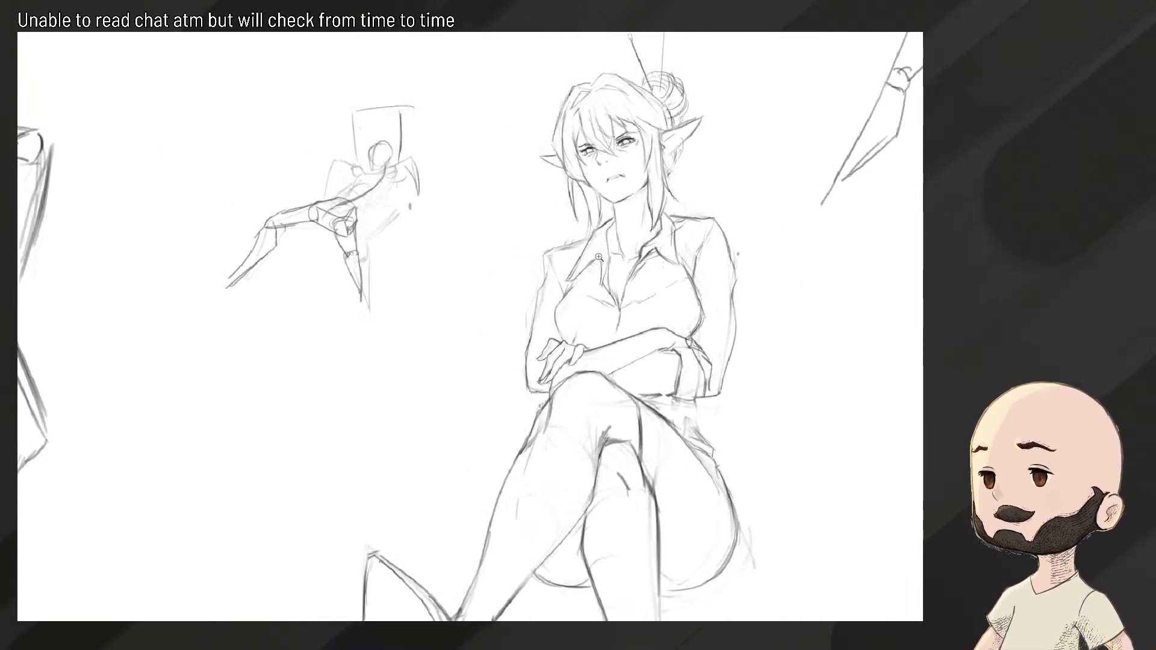
Erase the dark inner lines of the elf woman's shirt collar beside the base of her neck
scroll(631, 243, "up", 4)
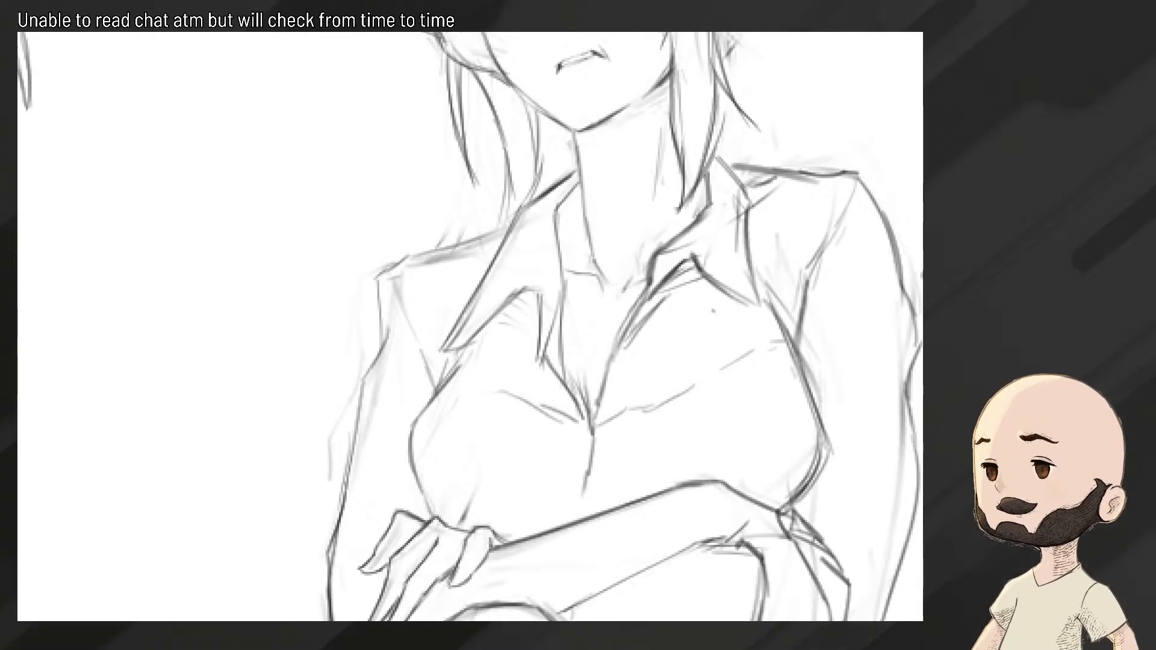
key("e")
mouse_move(652, 263)
left_mouse_down()
mouse_move(710, 209)
mouse_move(676, 241)
left_mouse_up()
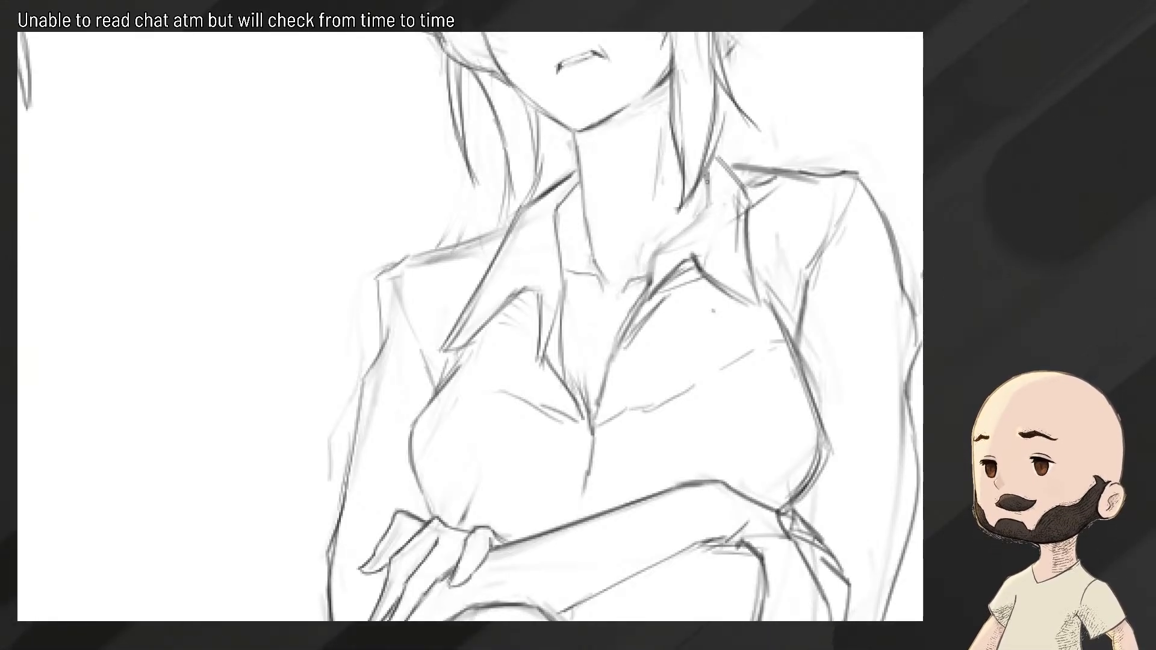
left_click_drag(682, 236, 637, 241)
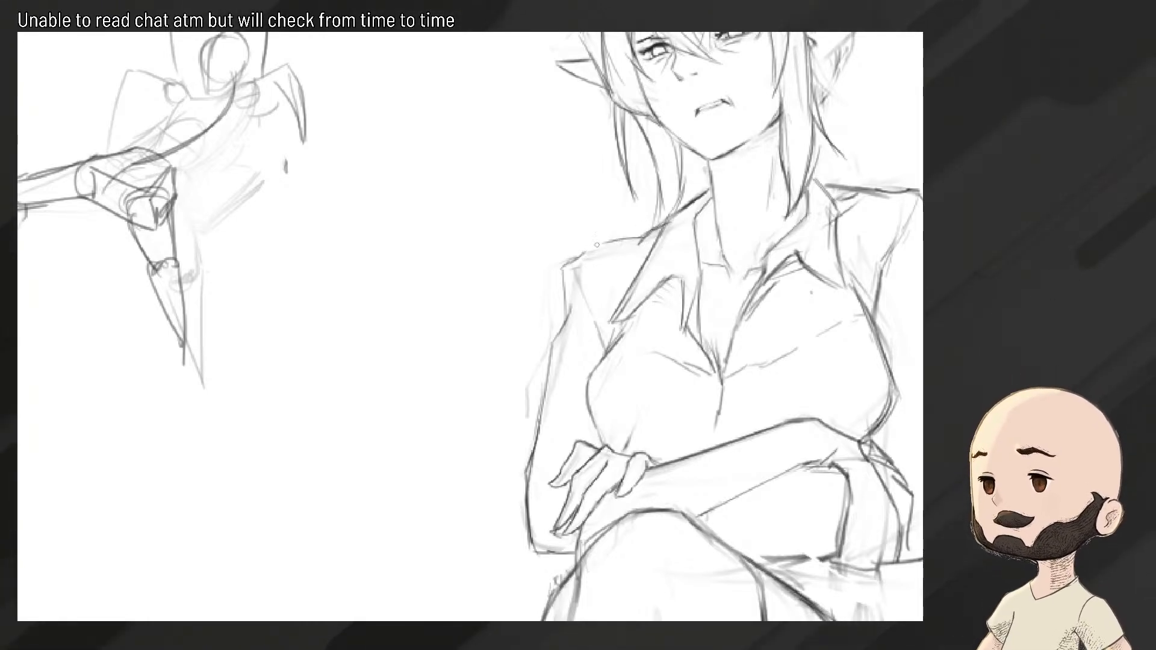
Clean up the rough sketch lines around both of the elf woman's shoulders
mouse_move(593, 261)
left_mouse_down()
mouse_move(562, 276)
mouse_move(585, 274)
left_mouse_up()
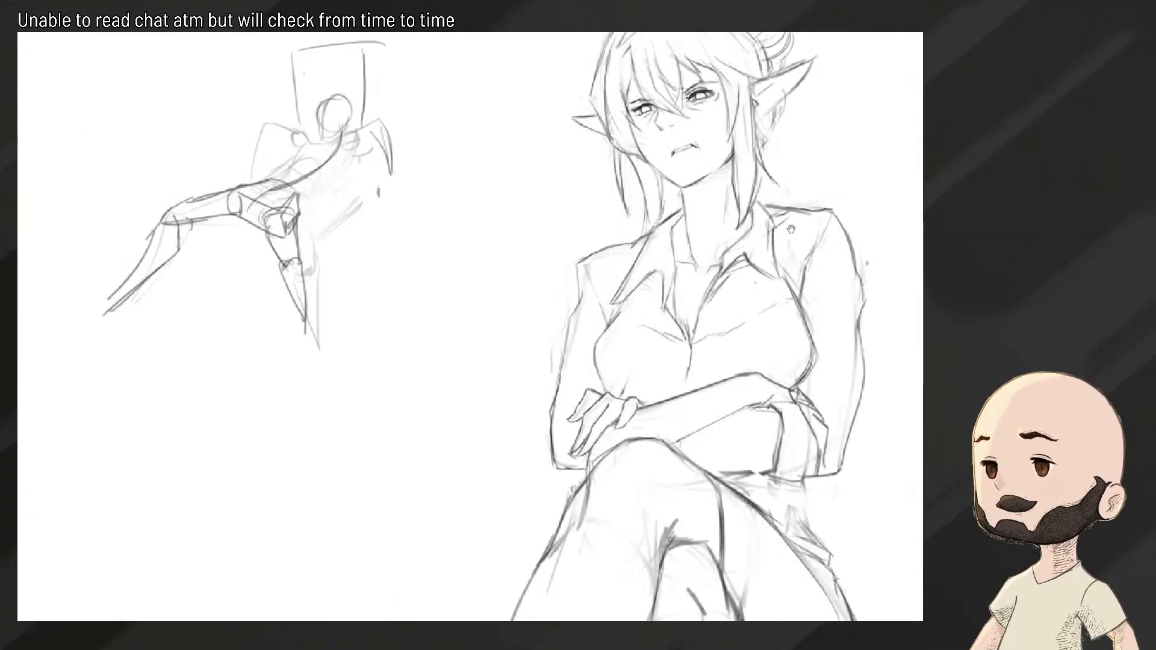
mouse_move(800, 222)
left_mouse_down()
mouse_move(657, 252)
mouse_move(668, 243)
left_mouse_up()
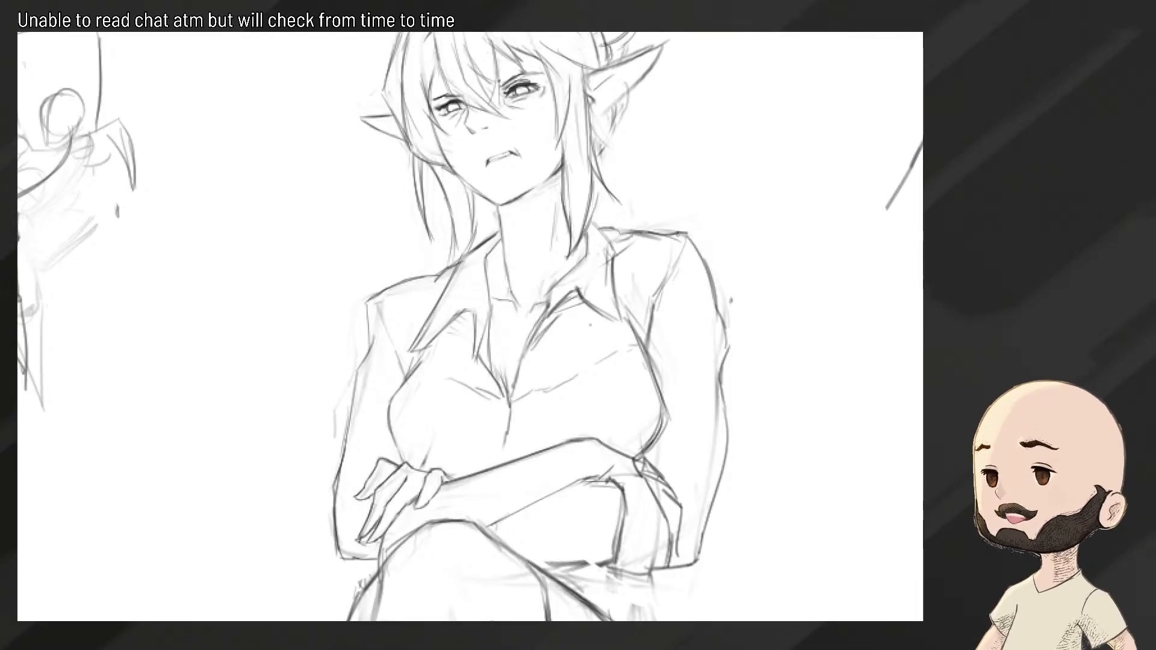
mouse_move(715, 236)
left_mouse_down()
mouse_move(680, 234)
mouse_move(702, 227)
mouse_move(692, 229)
left_mouse_up()
mouse_move(807, 163)
left_mouse_down()
mouse_move(722, 208)
mouse_move(797, 191)
left_mouse_up()
mouse_move(797, 190)
left_mouse_down()
mouse_move(767, 224)
mouse_move(753, 269)
left_mouse_up()
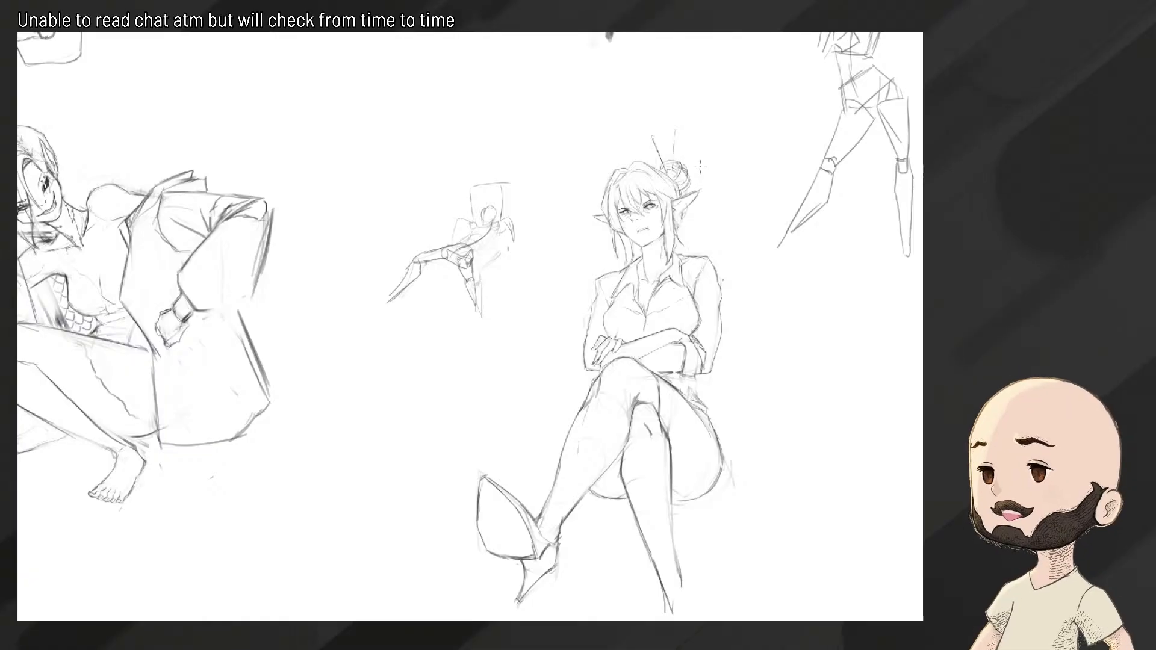
Open a blank portrait canvas as a separate document and return to the practice sketch page
mouse_move(700, 167)
left_mouse_down()
mouse_move(710, 175)
mouse_move(686, 482)
left_mouse_up()
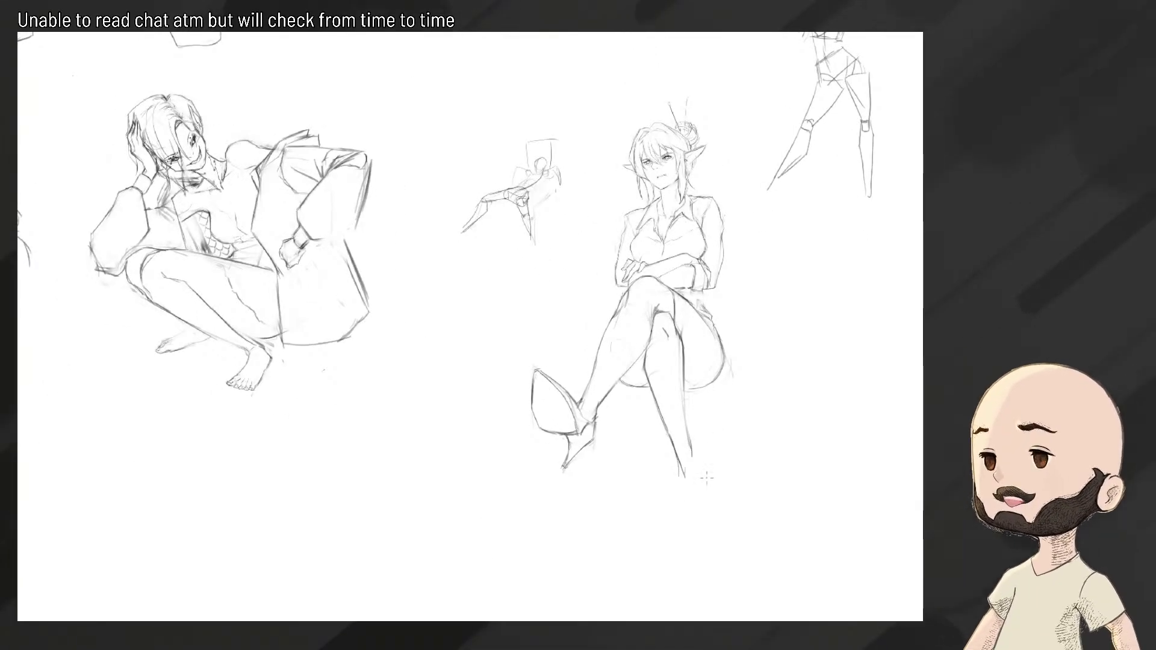
scroll(710, 467, "down", 2)
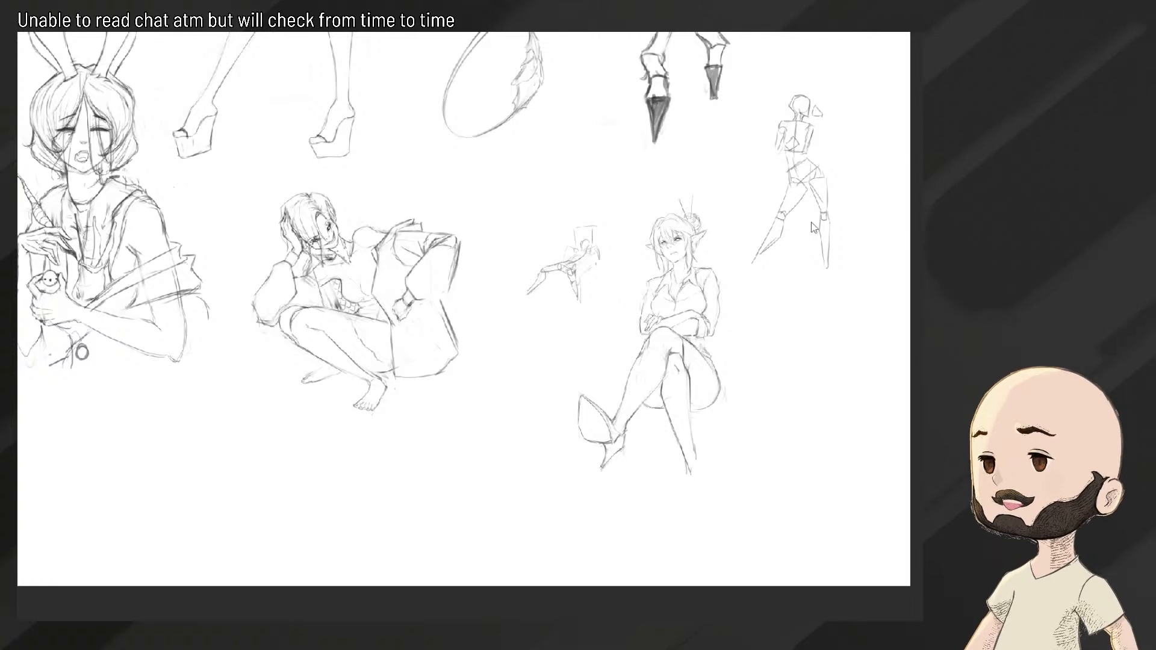
left_click(823, 154)
scroll(565, 230, "down", 4)
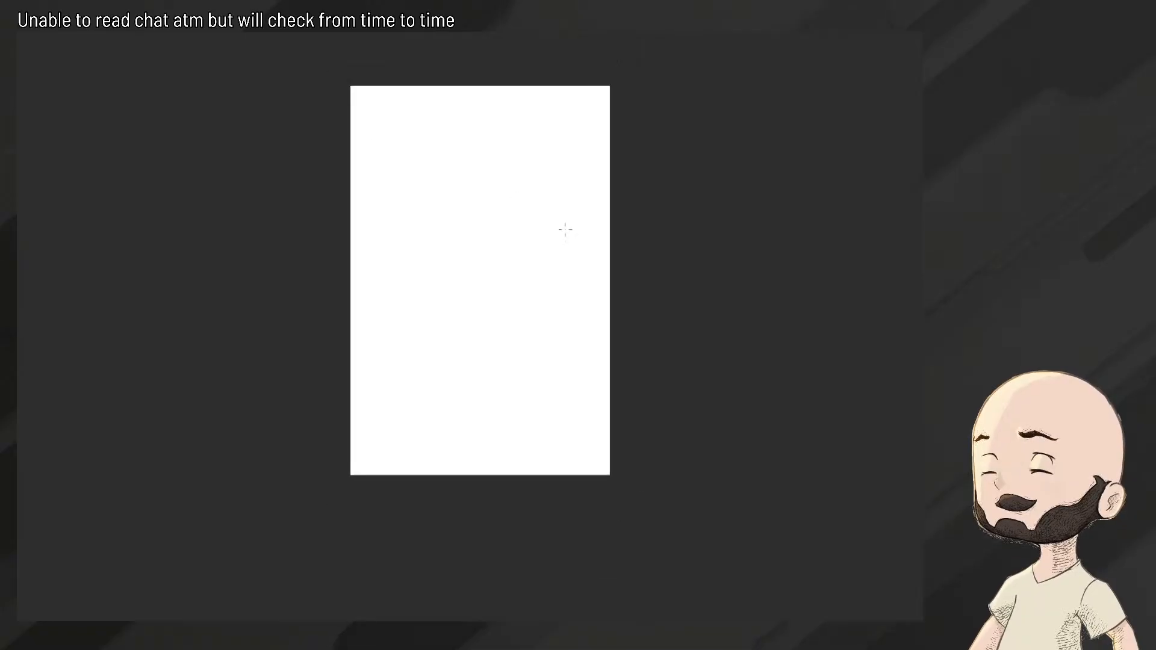
scroll(544, 241, "up", 1)
left_click(95, 29)
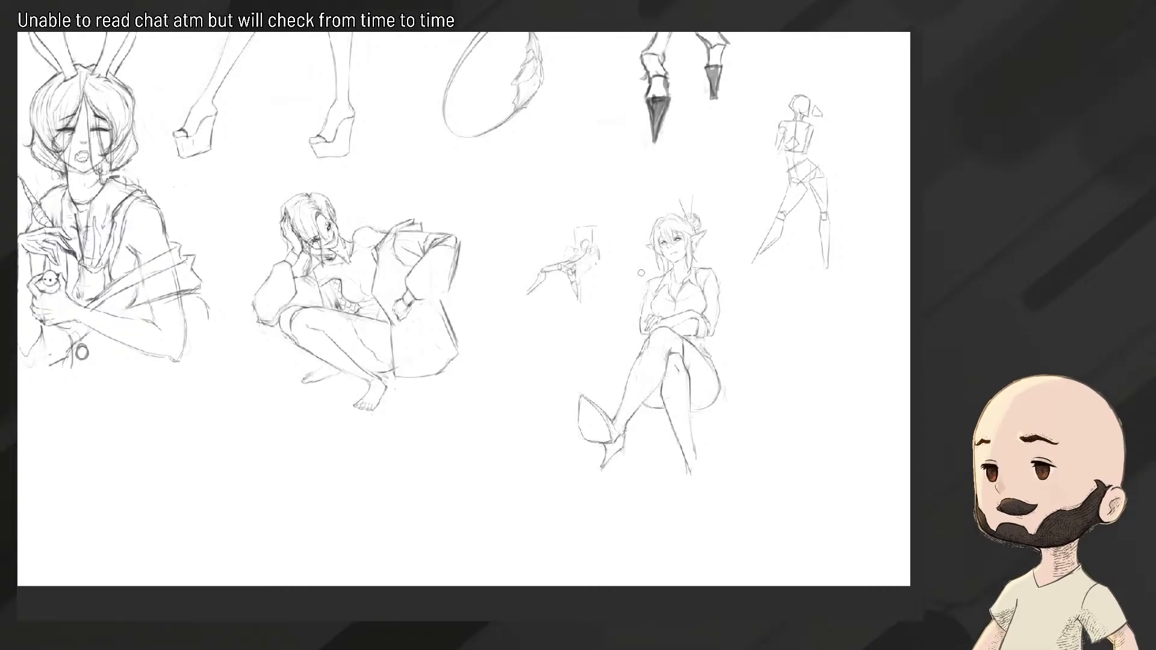
Lasso the seated elf woman, cut her from the practice page, and paste her onto the blank portrait canvas
mouse_move(630, 204)
left_mouse_down()
mouse_move(520, 392)
mouse_move(716, 512)
mouse_move(749, 343)
mouse_move(711, 184)
mouse_move(660, 176)
left_mouse_up()
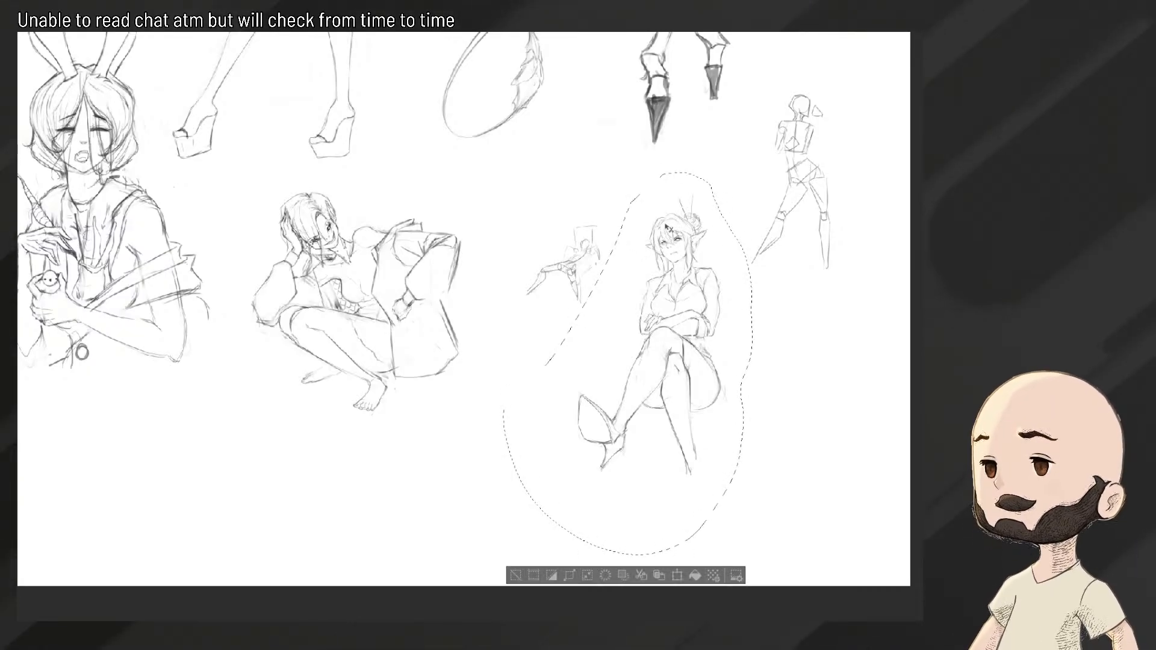
key("Delete")
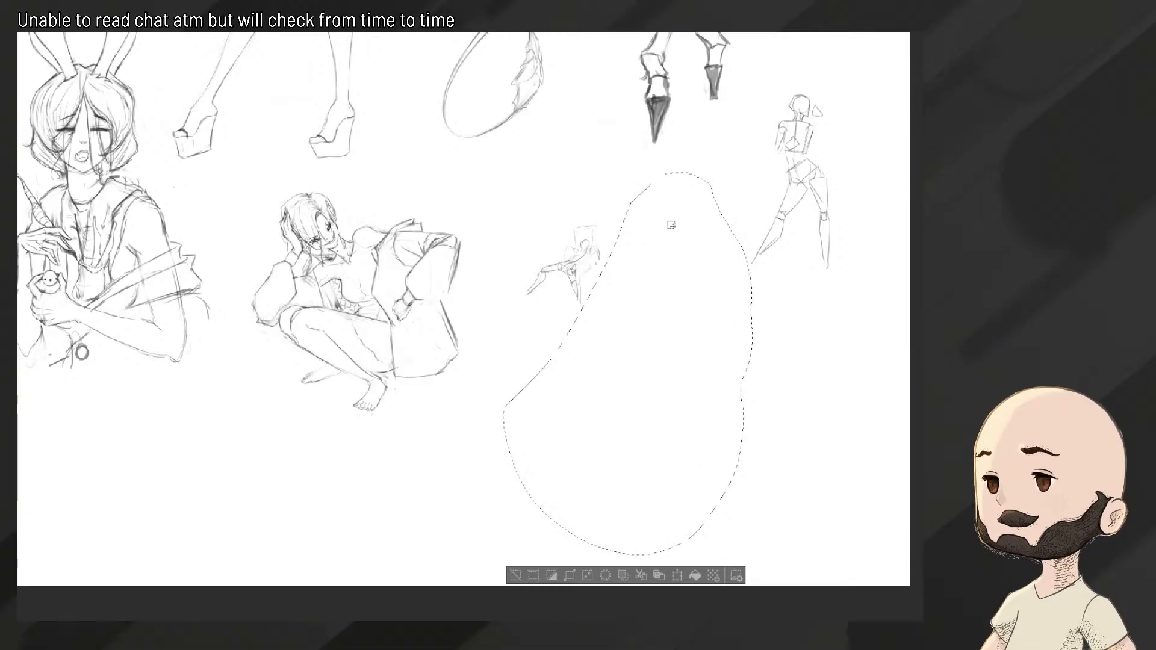
key("ctrl+d")
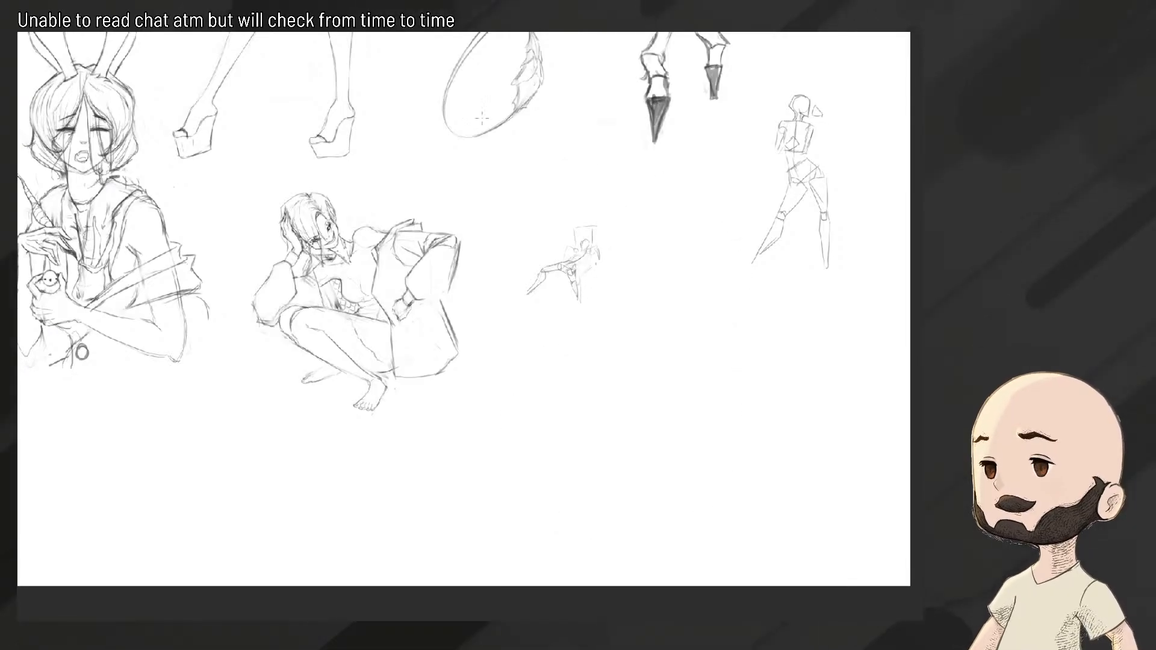
left_click(164, 31)
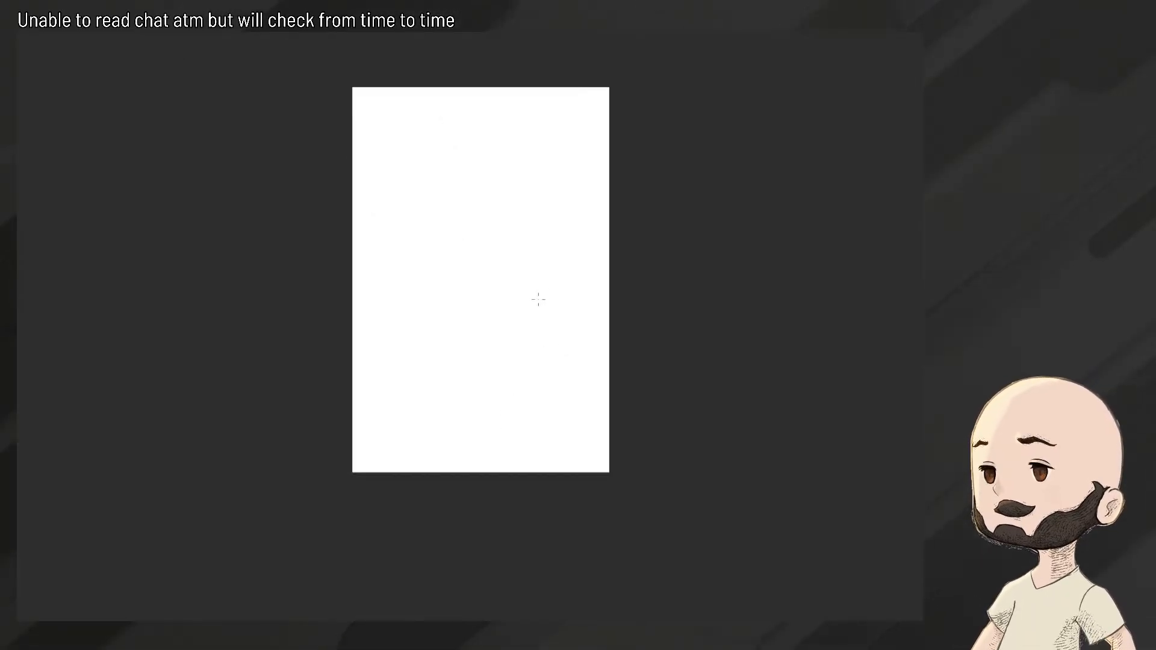
key("ctrl+v")
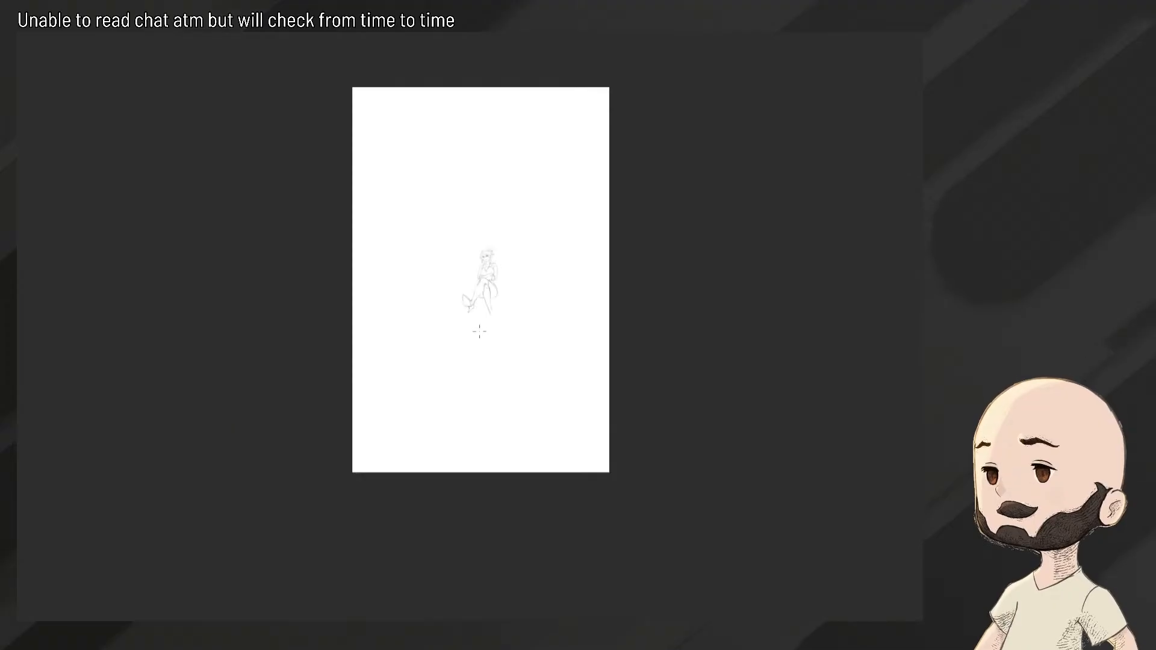
Scale the pasted elf woman up proportionally until she fills nearly the full height of the portrait canvas
key("ctrl+t")
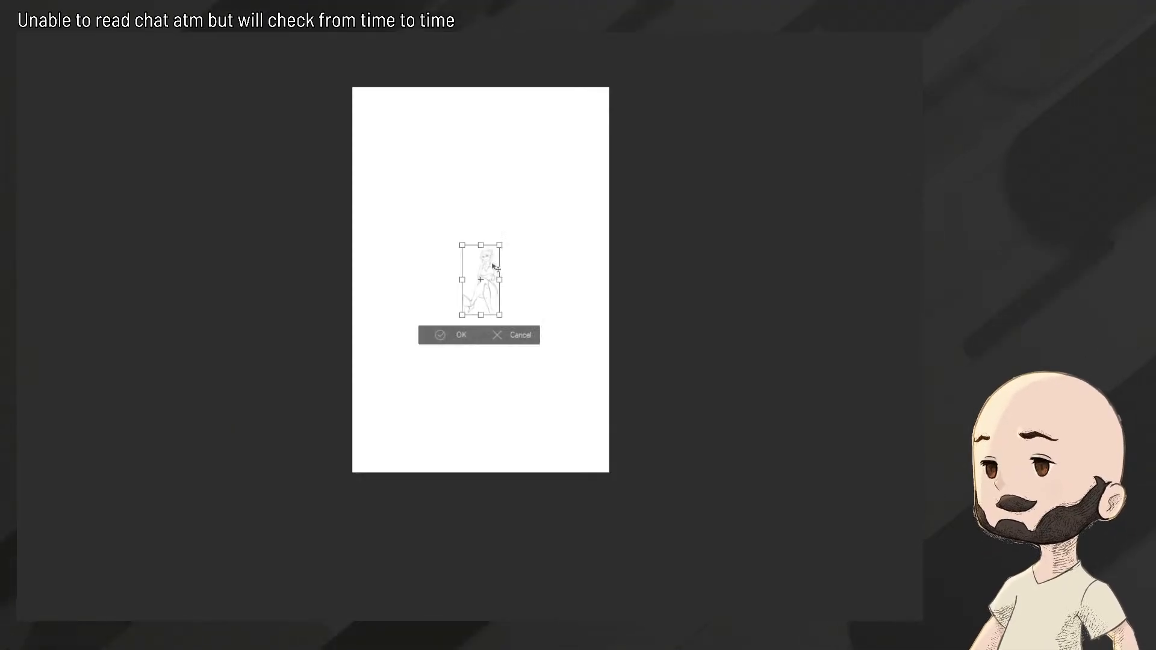
left_click_drag(480, 244, 476, 107)
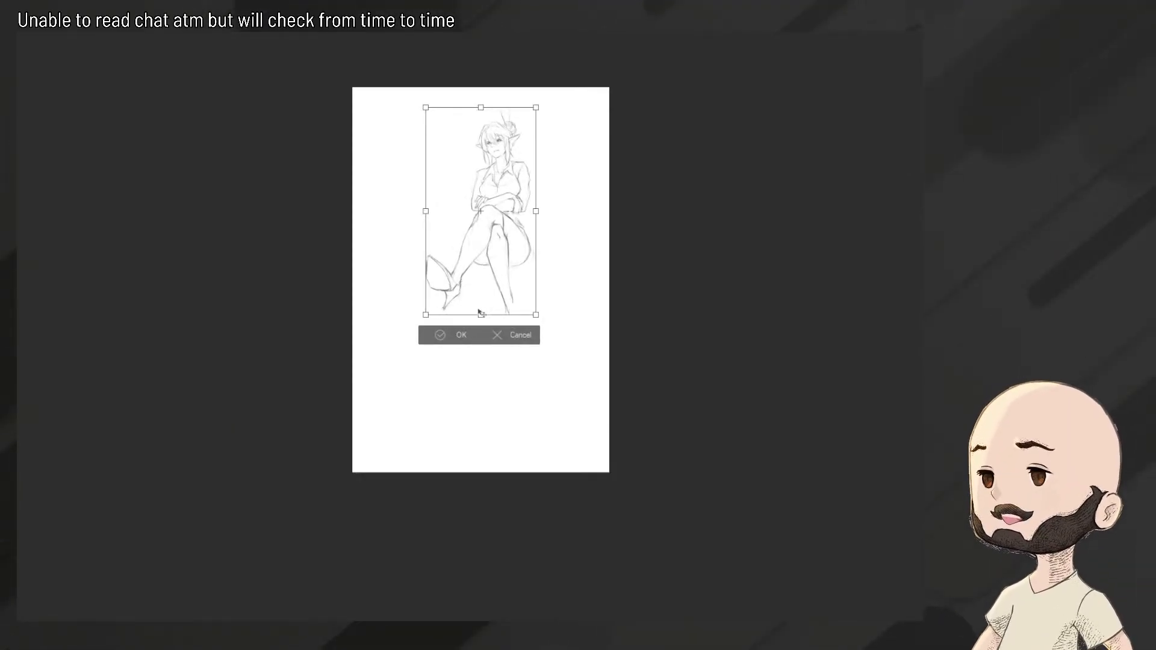
left_click_drag(480, 314, 480, 451)
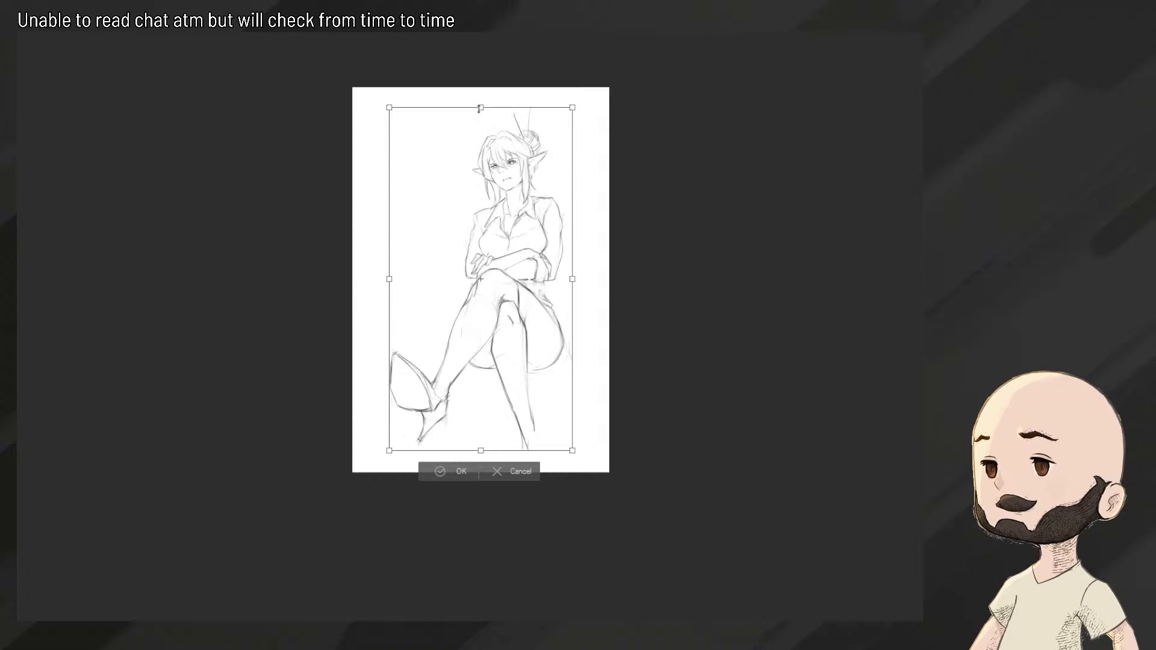
left_click_drag(485, 112, 476, 94)
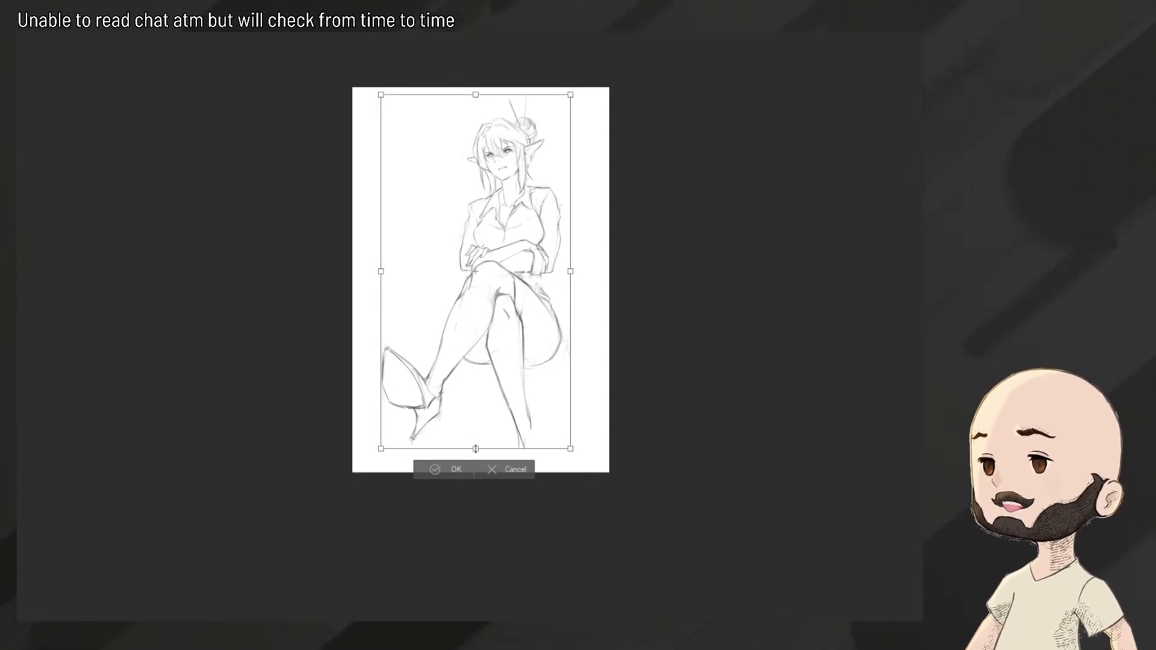
left_click_drag(476, 448, 475, 460)
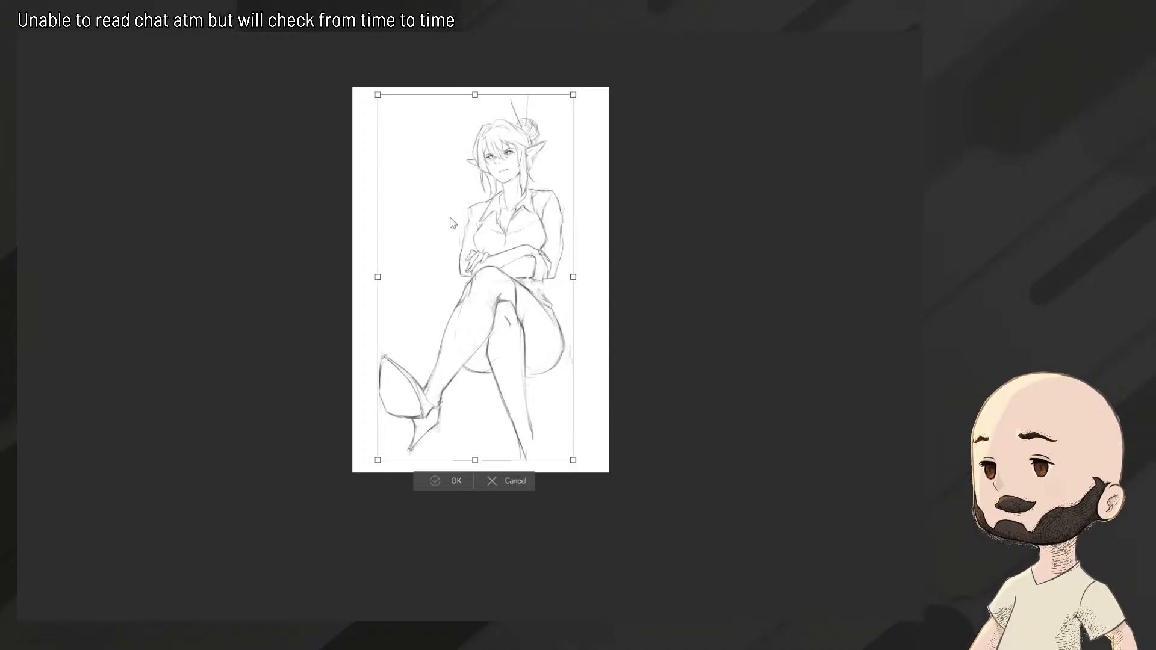
key("Return")
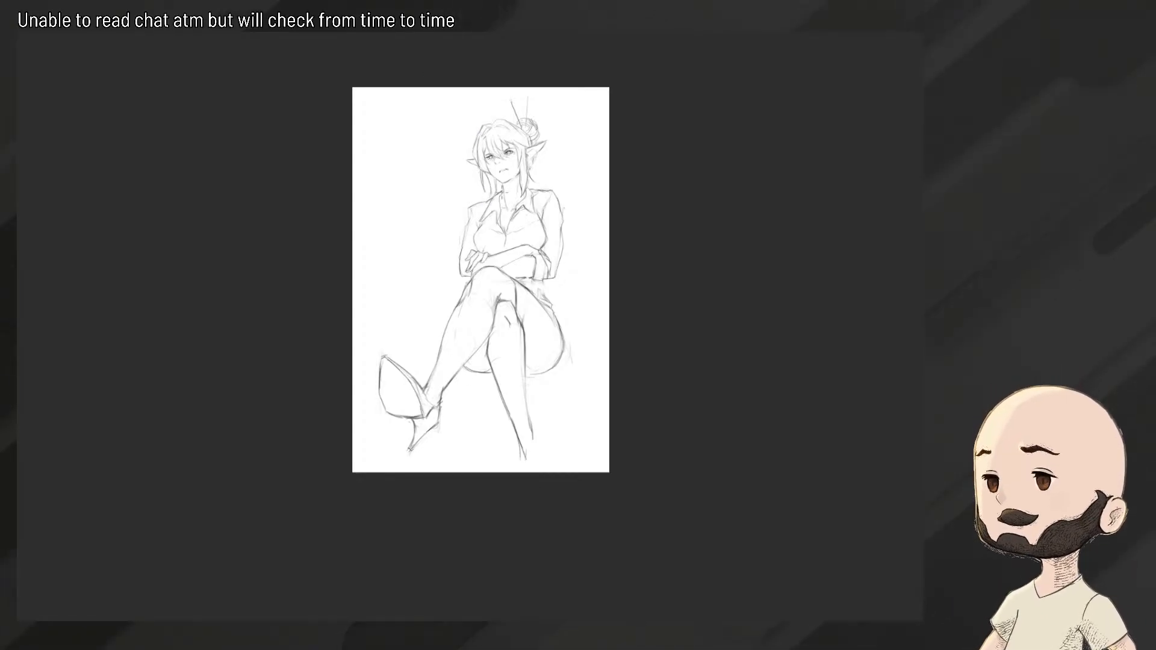
Redraw the elf woman's jawline from the cheek hair down to the chin as a cleaner, darker line
left_click_drag(512, 216, 614, 272)
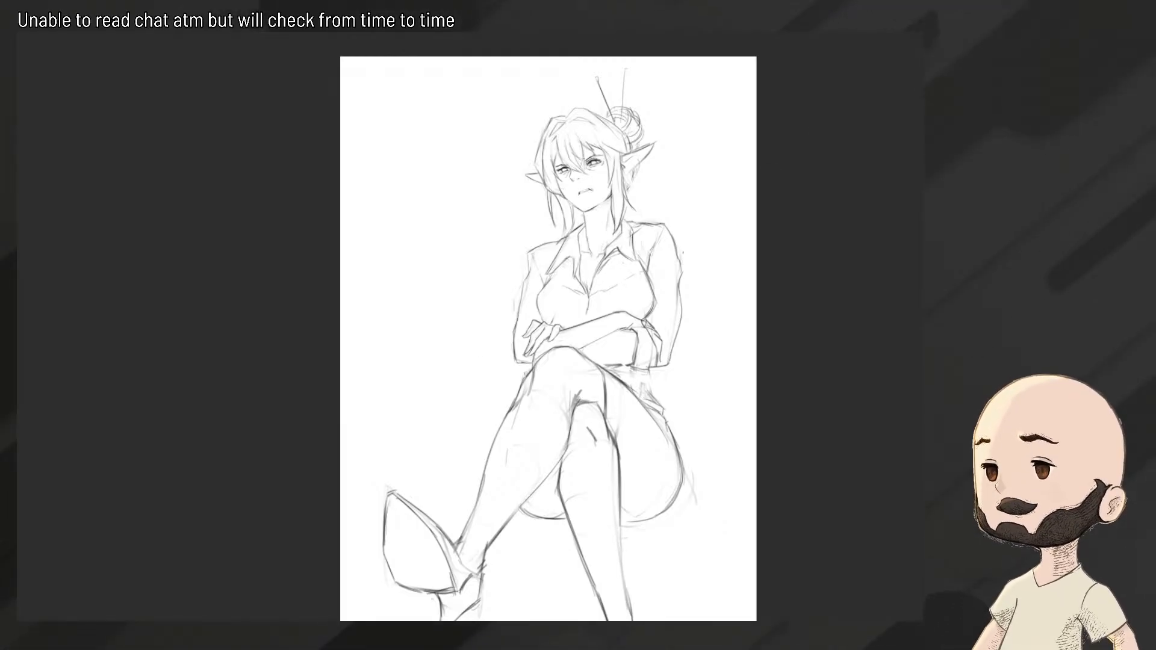
left_click(622, 272)
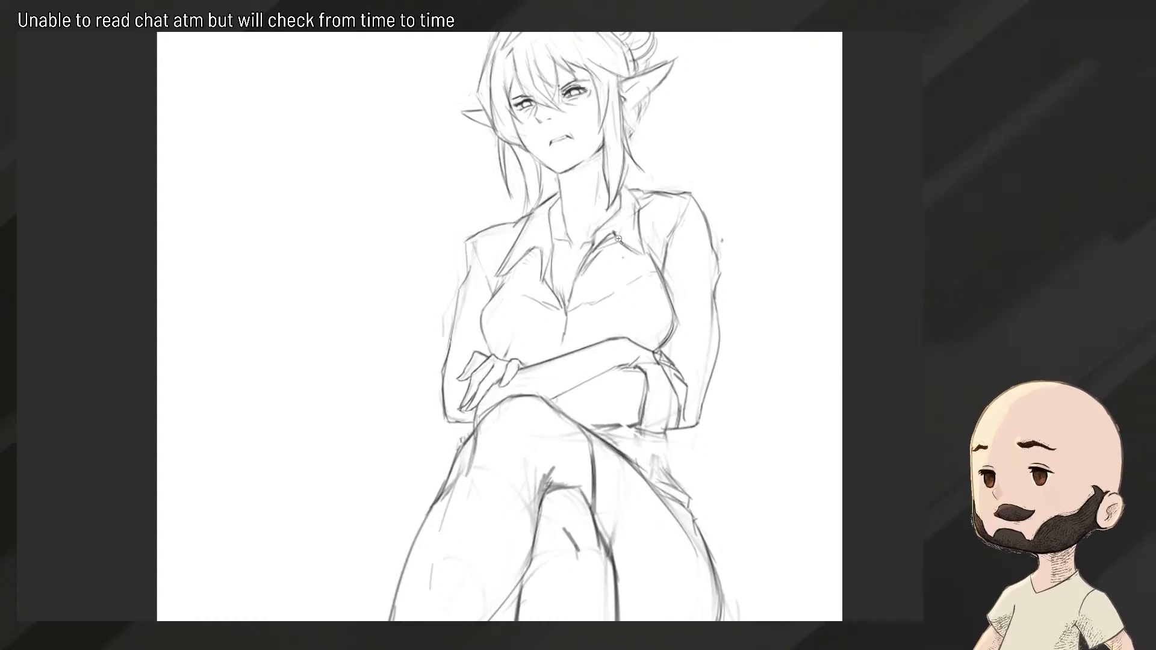
left_click_drag(685, 210, 632, 199)
left_click(626, 168)
left_click(611, 186)
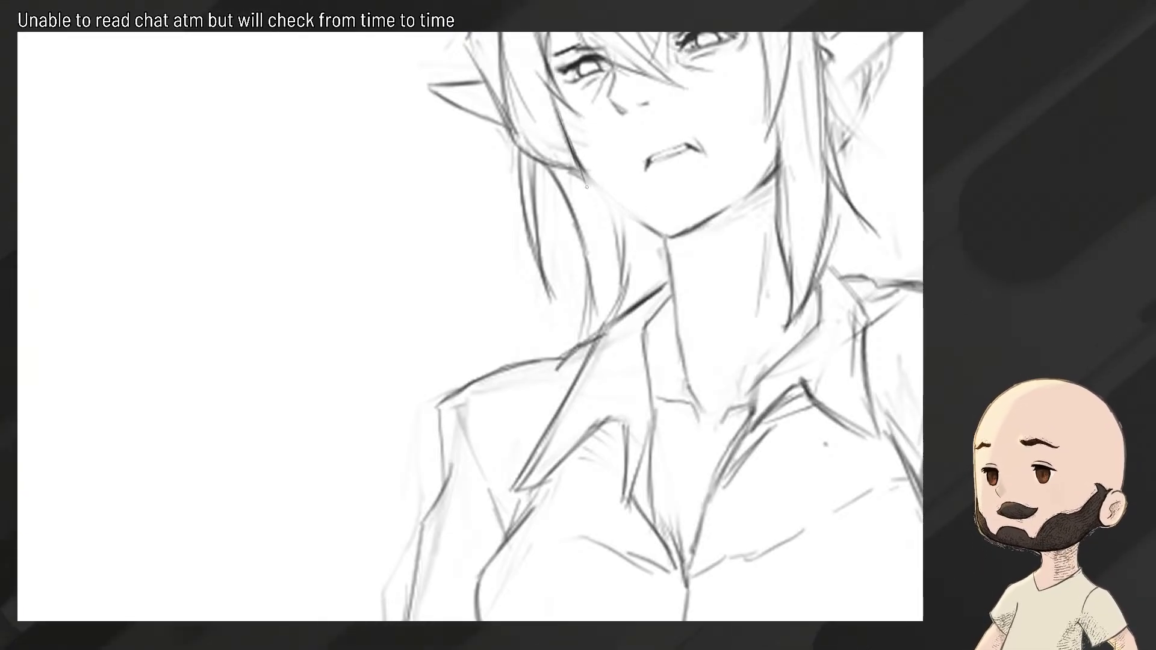
left_click_drag(614, 201, 701, 223)
key("ctrl+z")
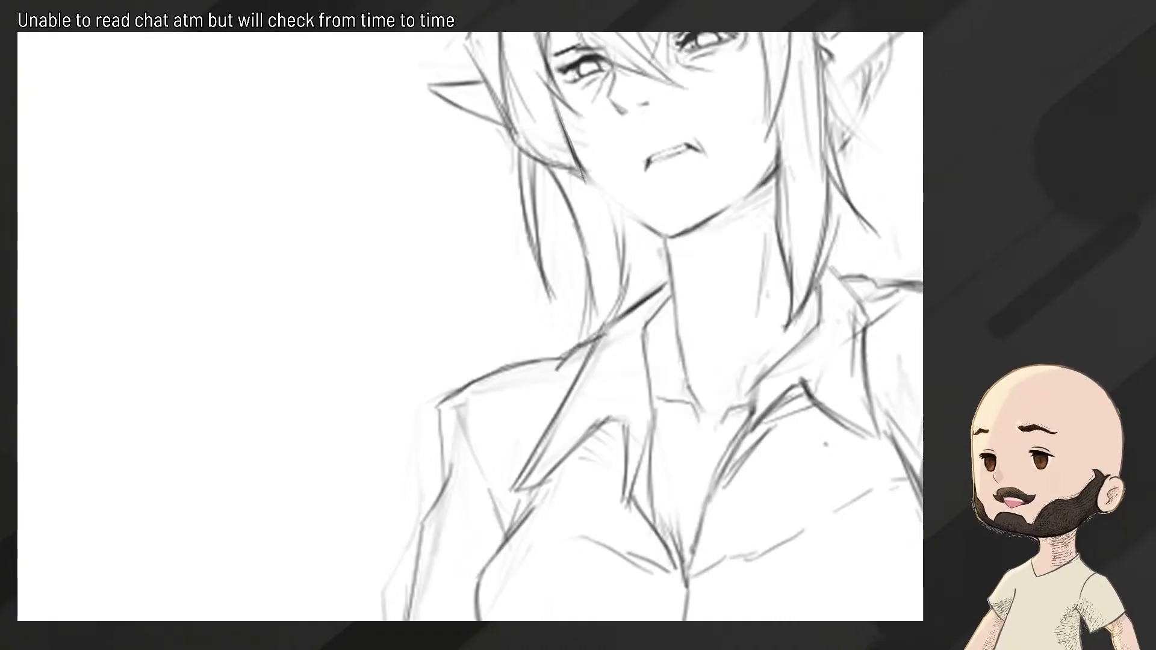
left_click_drag(582, 175, 610, 197)
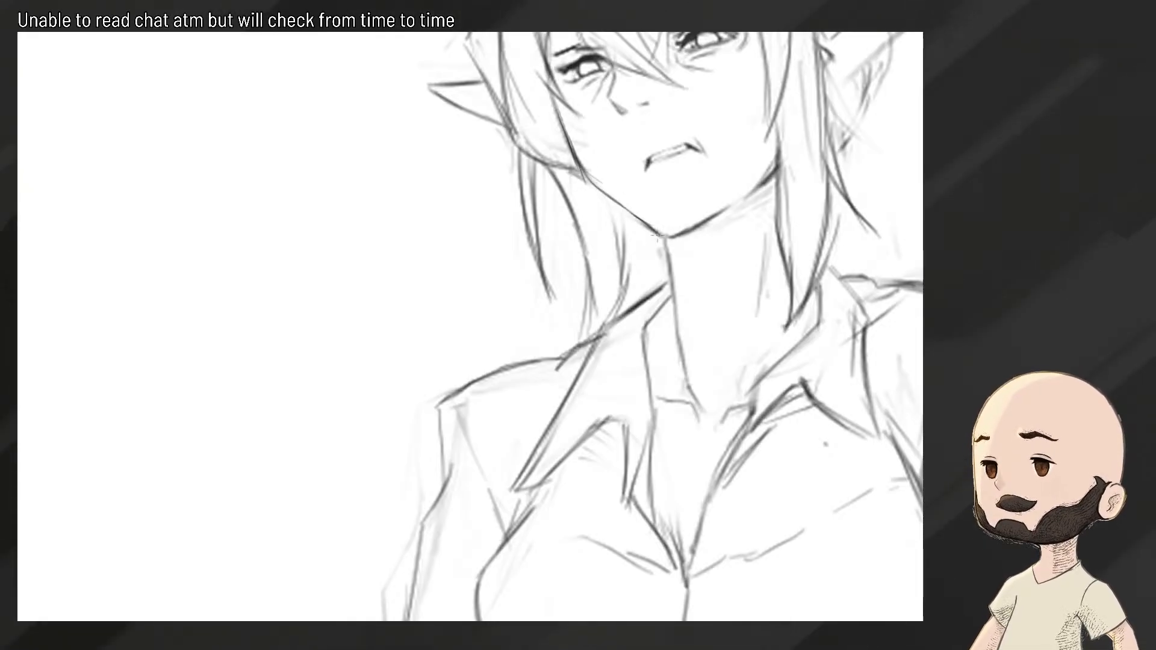
scroll(656, 238, "down", 9)
scroll(655, 240, "up", 5)
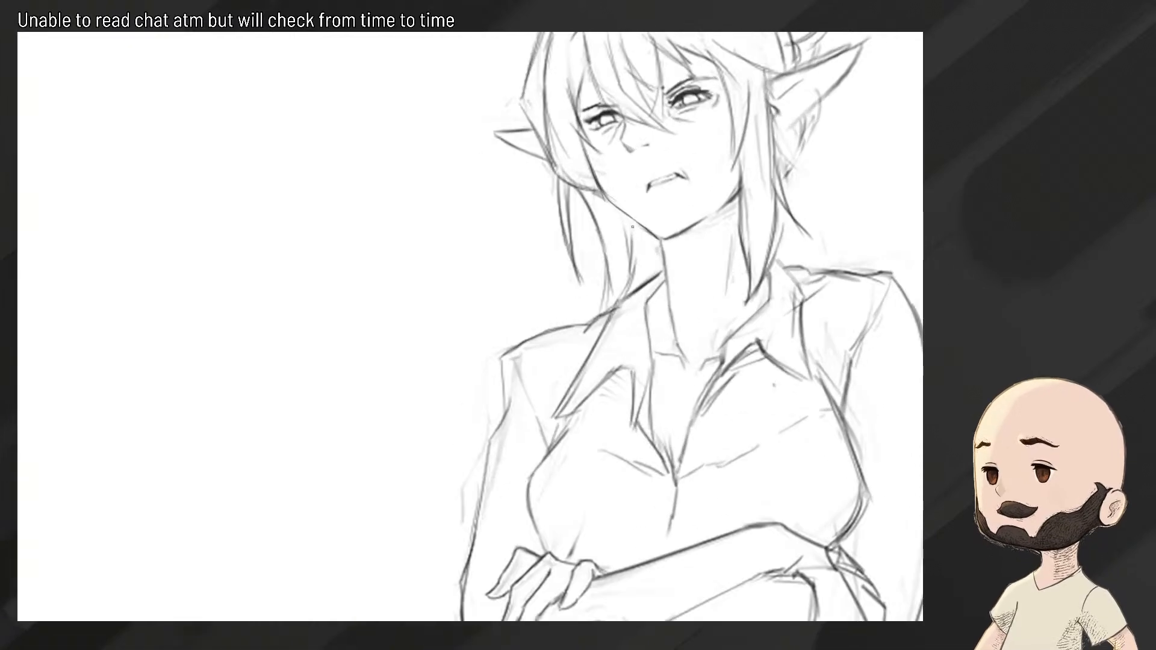
scroll(632, 227, "down", 5)
scroll(632, 227, "up", 5)
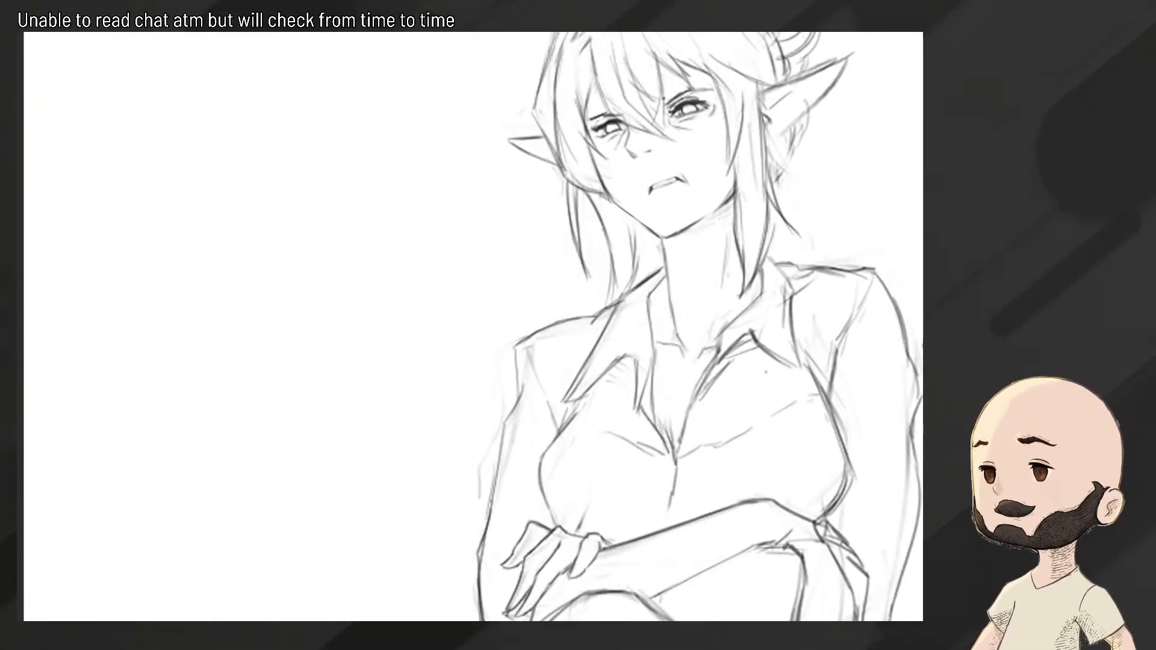
scroll(836, 184, "up", 5)
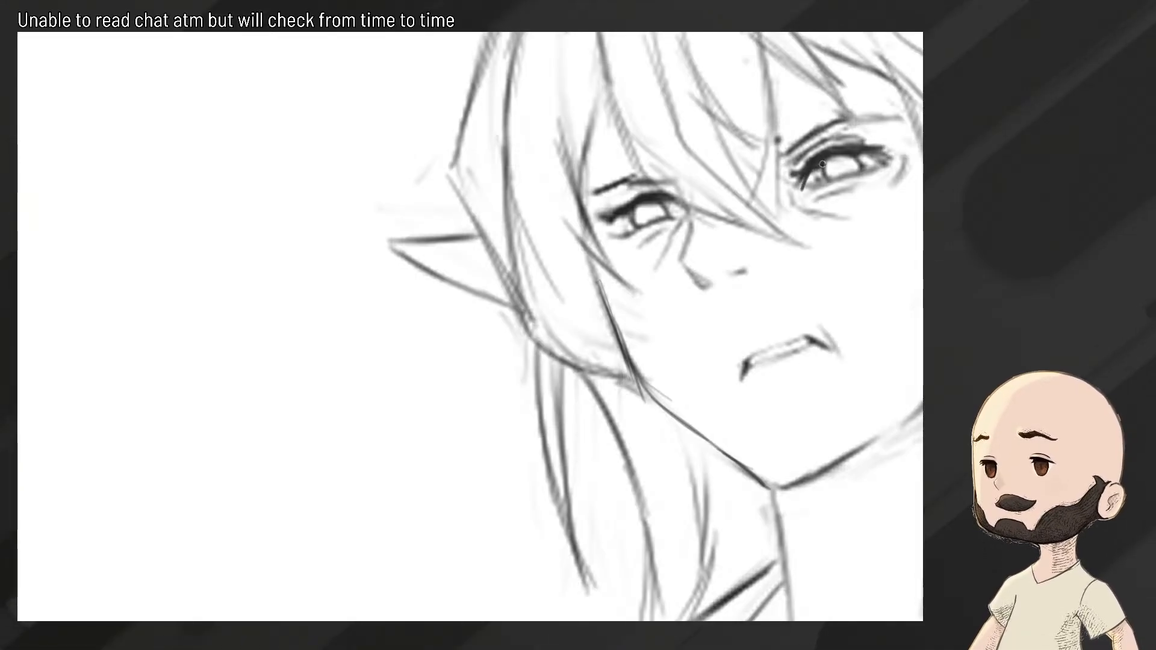
scroll(790, 206, "down", 5)
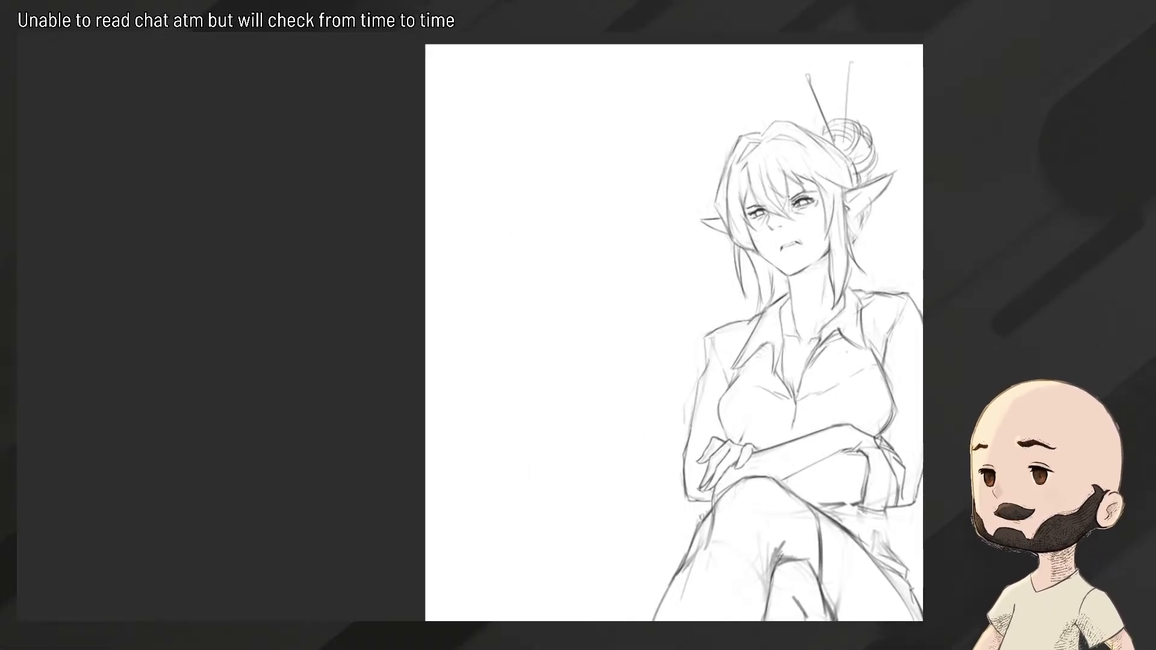
left_click_drag(549, 168, 553, 398)
key("ctrl+z")
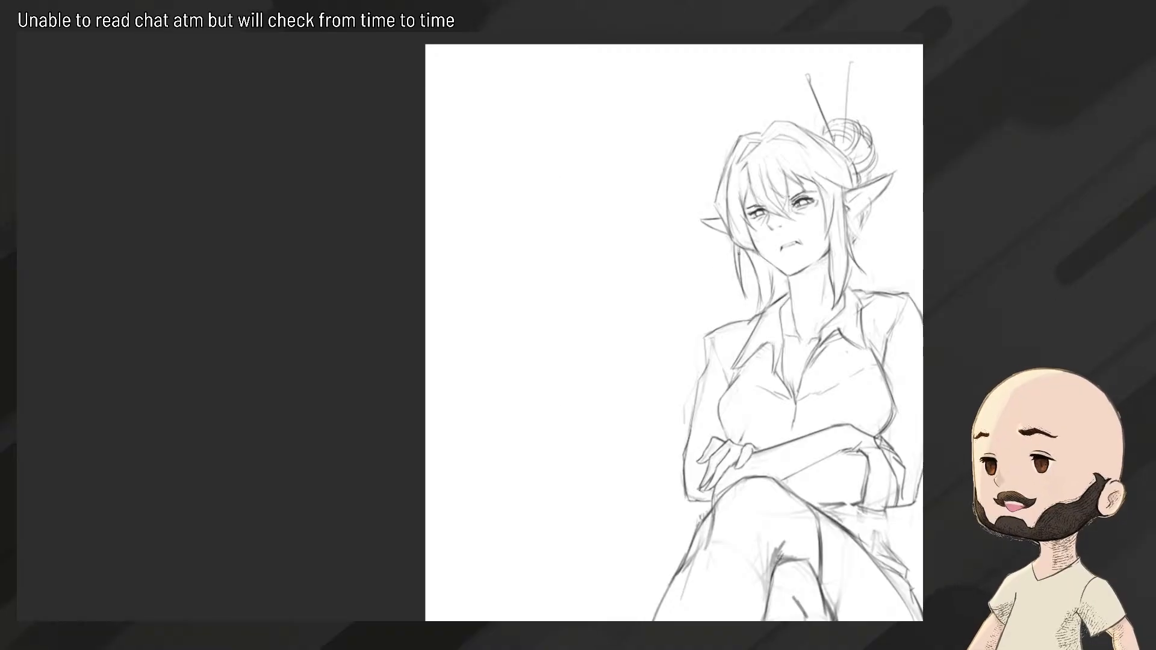
Darken the elf woman's eyebrow on the small-ear side and extend it inward toward the nose bridge
scroll(745, 252, "up", 2)
scroll(746, 251, "up", 3)
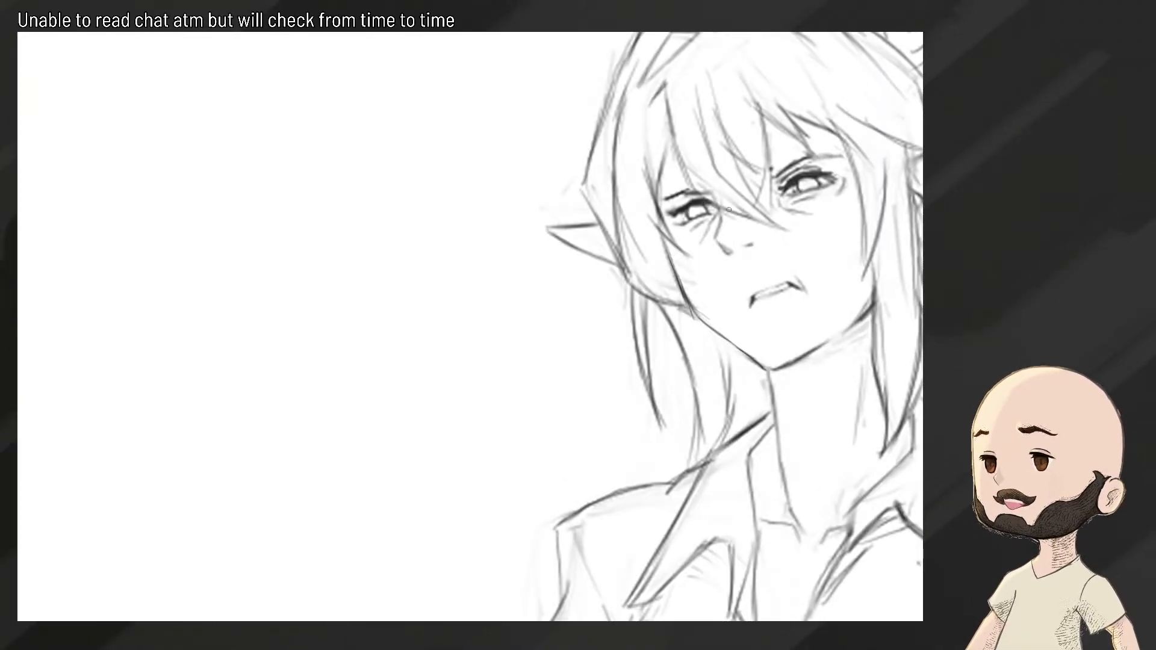
scroll(728, 210, "up", 2)
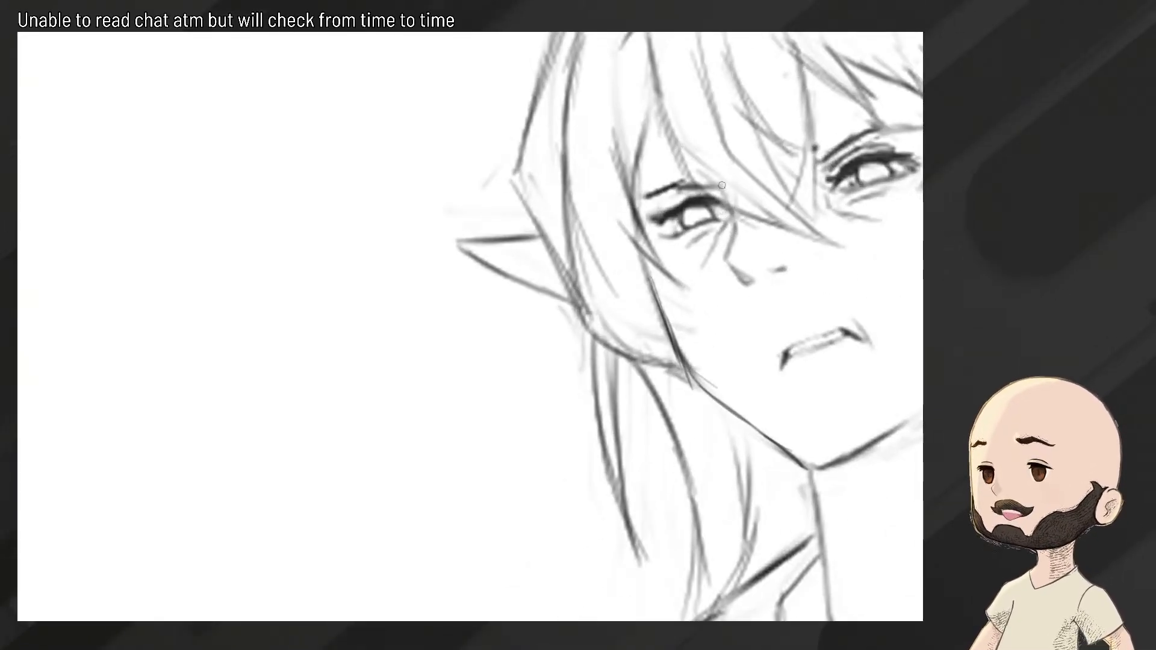
left_click_drag(690, 183, 724, 185)
key("ctrl+z")
mouse_move(665, 185)
left_mouse_down()
mouse_move(696, 185)
mouse_move(662, 197)
mouse_move(705, 204)
mouse_move(645, 198)
left_mouse_up()
key("ctrl+z")
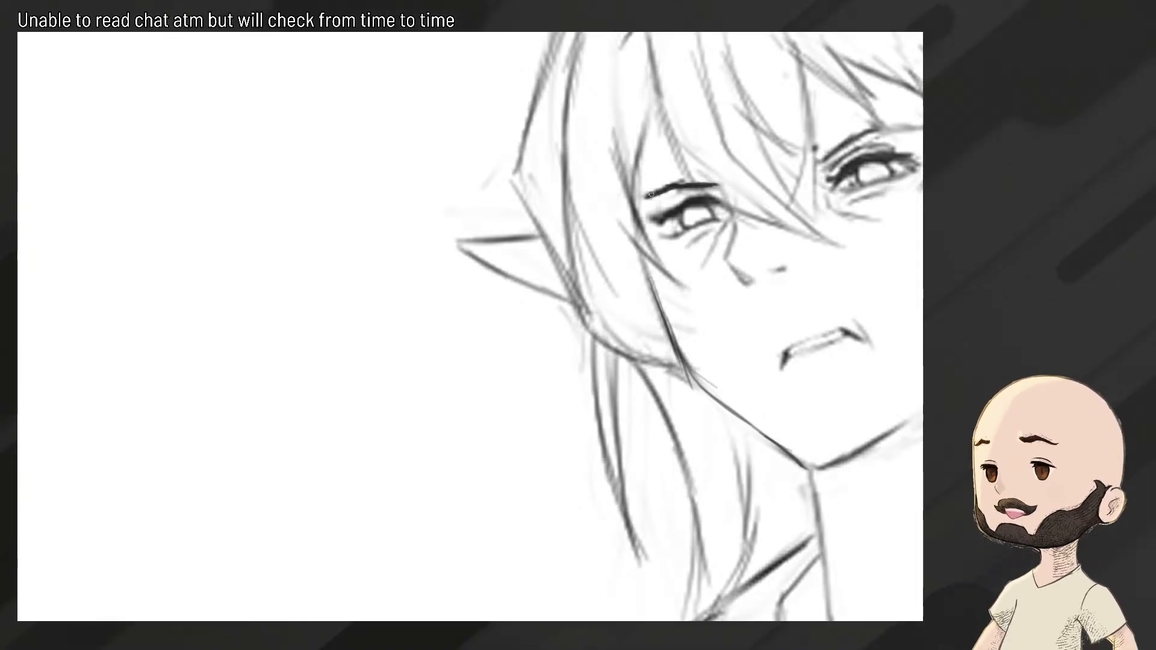
left_click_drag(741, 182, 691, 201)
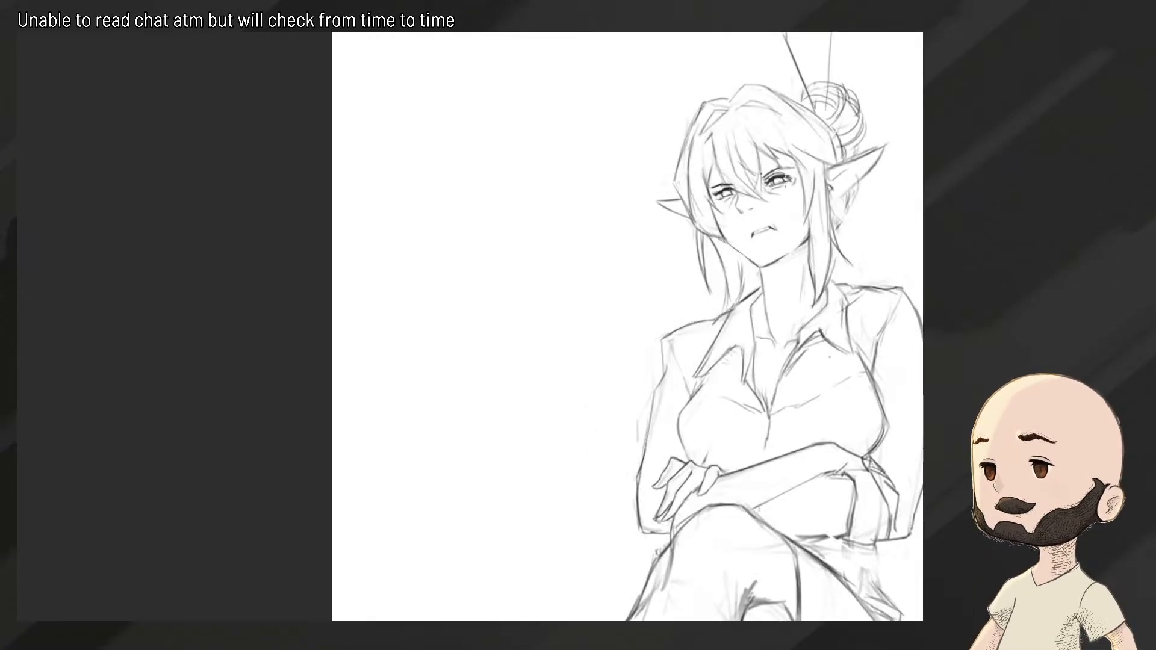
Fade the elf woman's old eye on the large-ear side to a faint guide and draw a short inner-corner stroke
mouse_move(609, 224)
left_mouse_down()
mouse_move(623, 265)
mouse_move(609, 337)
left_mouse_up()
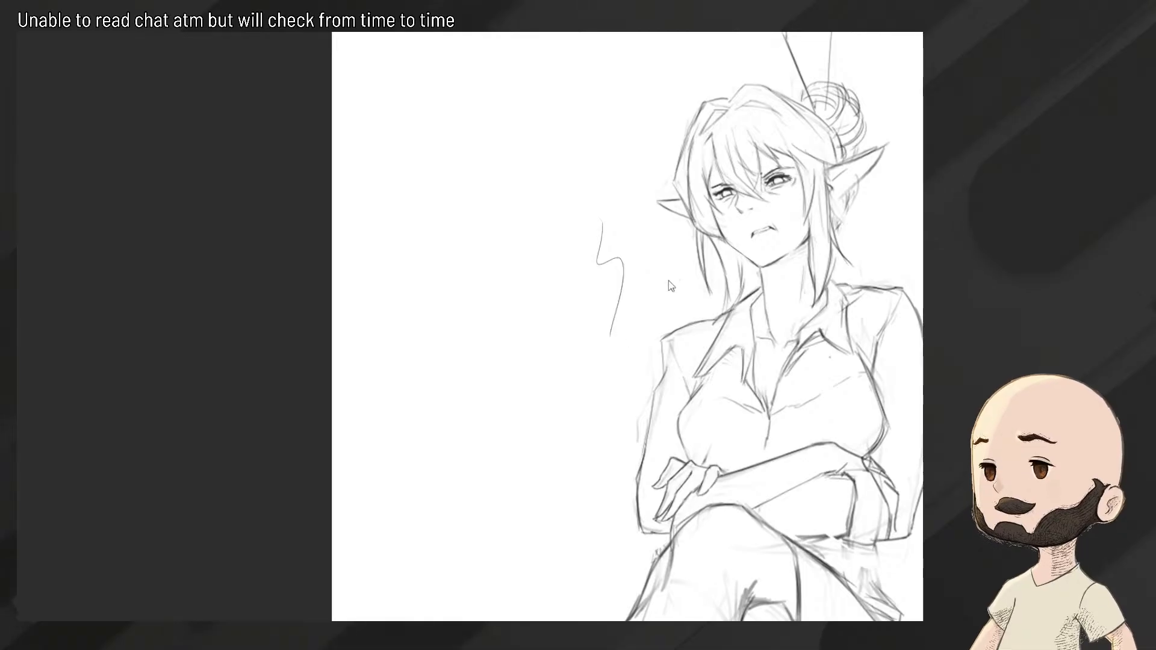
key("ctrl+z")
left_click_drag(787, 178, 861, 189)
left_click_drag(801, 188, 743, 244)
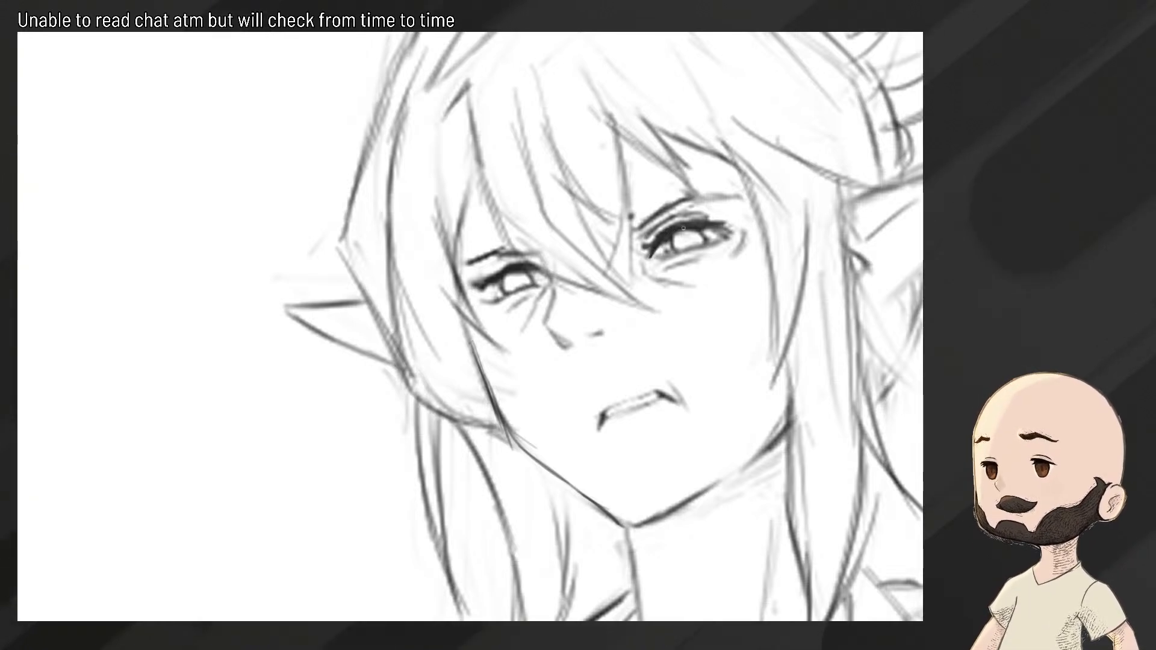
mouse_move(664, 259)
left_mouse_down()
mouse_move(716, 229)
mouse_move(693, 223)
mouse_move(659, 251)
left_mouse_up()
scroll(659, 251, "up", 1)
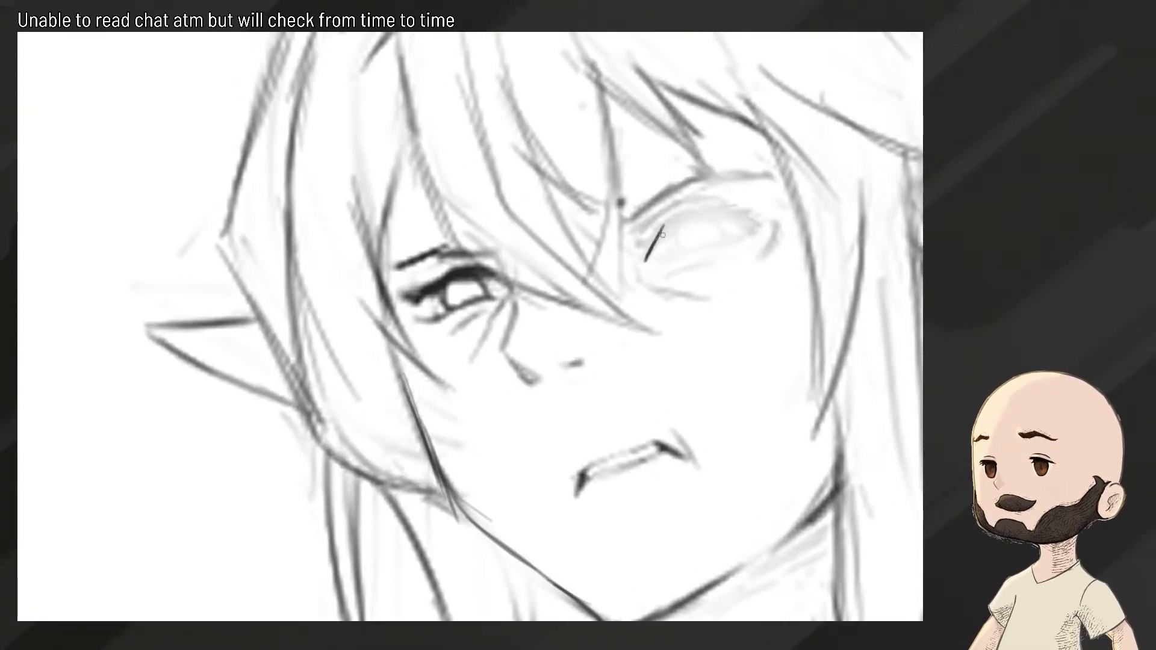
Draw a thin upper eyelid line from the inner corner outward on the large-ear-side eye, retrying the stroke until it fits
left_click_drag(663, 226, 723, 205)
key("ctrl+z")
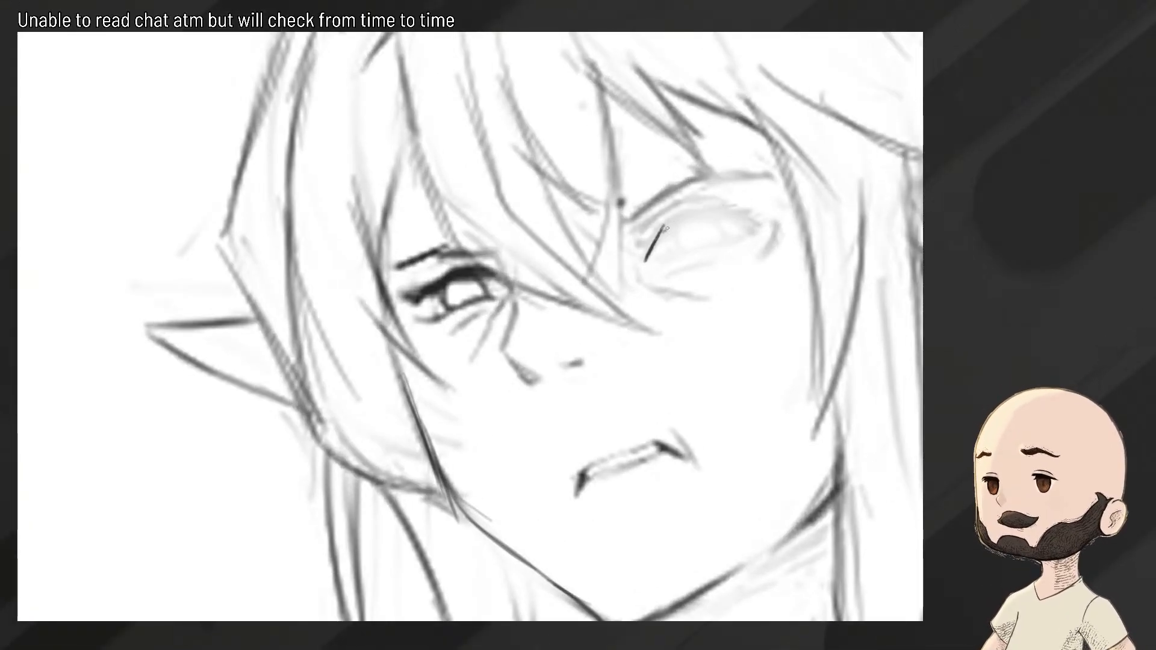
key("ctrl+z")
left_click_drag(663, 228, 718, 204)
scroll(693, 221, "down", 5)
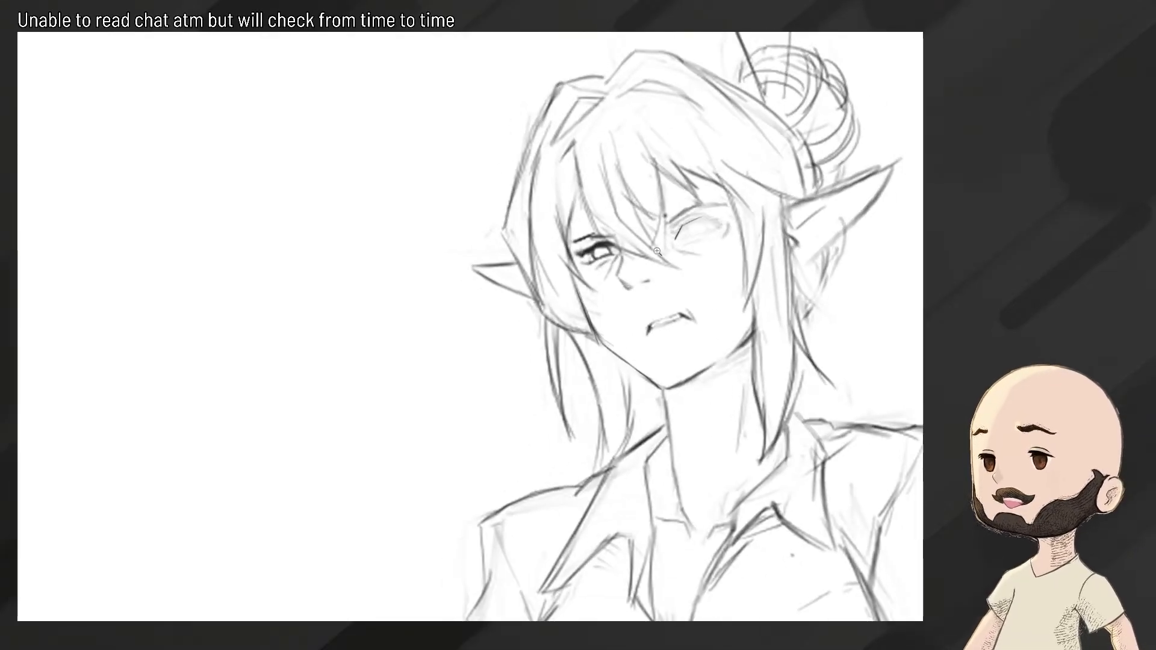
scroll(686, 224, "up", 5)
key("ctrl+z")
left_click_drag(677, 221, 731, 205)
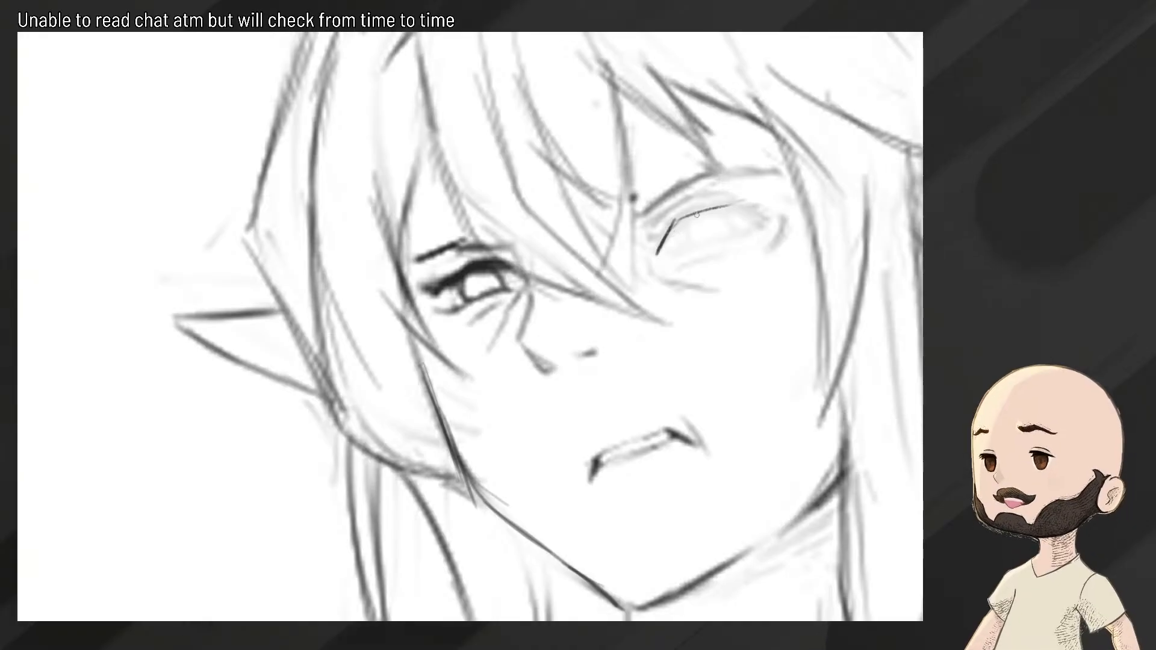
Darken the upper eyelid on the large-ear side, extend it into a pointed lash tip, and curve the outer corner downward
left_click_drag(679, 219, 741, 197)
key("ctrl+z")
key("ctrl+z")
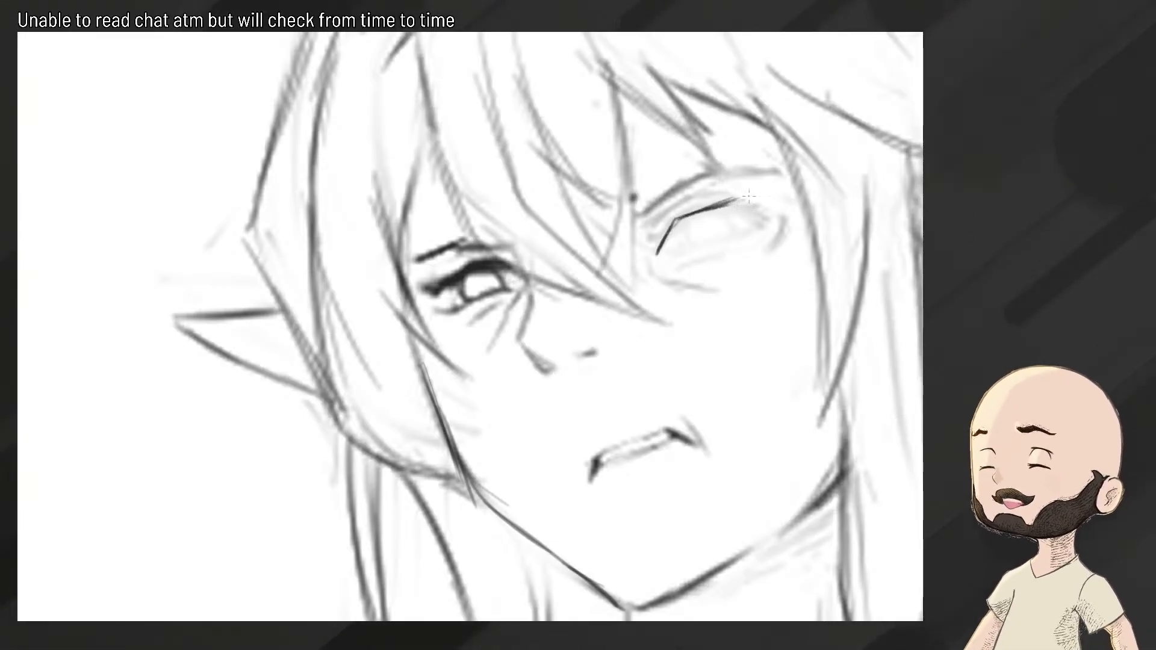
mouse_move(761, 187)
left_mouse_down()
mouse_move(717, 203)
mouse_move(739, 192)
left_mouse_up()
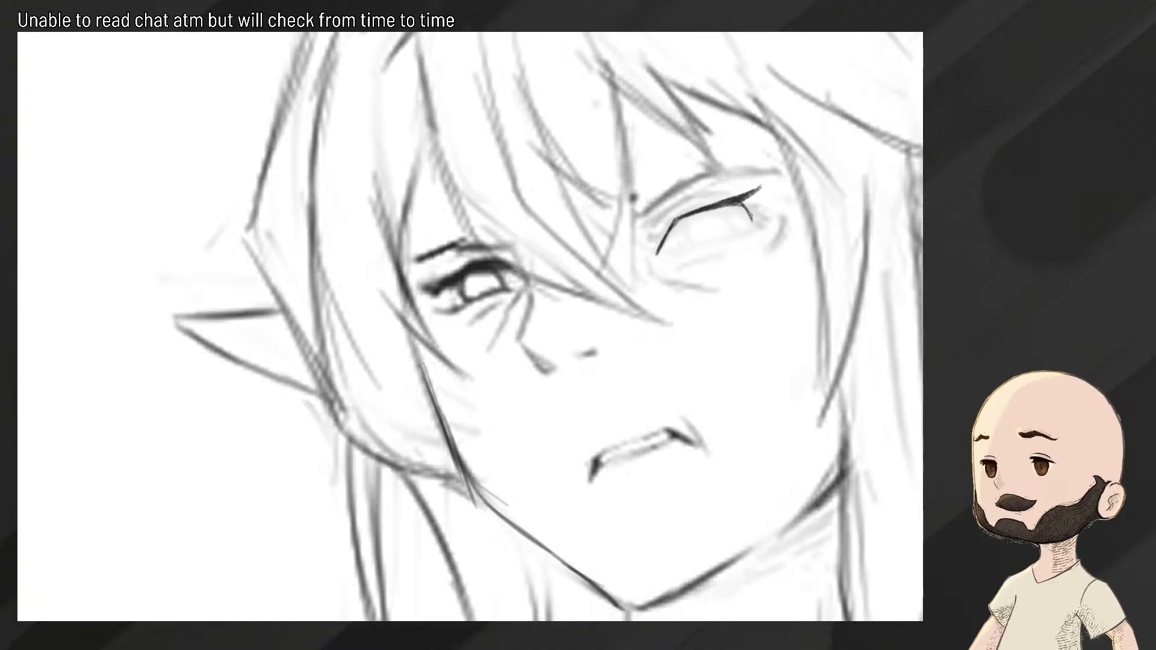
key("ctrl+z")
mouse_move(725, 204)
left_mouse_down()
mouse_move(751, 222)
mouse_move(673, 256)
mouse_move(716, 252)
left_mouse_up()
Fade the old eye on the small-ear side to a faint guide and try upper eyelid strokes over it
mouse_move(596, 264)
left_mouse_down()
mouse_move(588, 274)
mouse_move(600, 275)
left_mouse_up()
key("b")
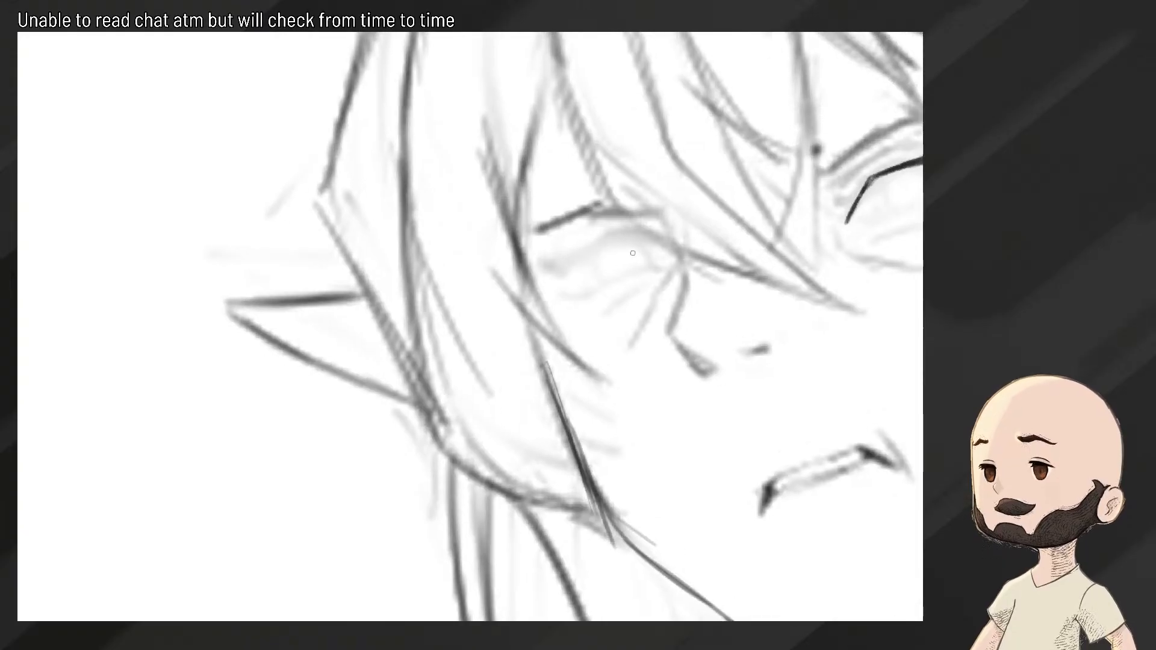
mouse_move(668, 248)
left_mouse_down()
mouse_move(629, 236)
mouse_move(554, 259)
left_mouse_up()
key("ctrl+z")
scroll(617, 248, "down", 5)
scroll(623, 249, "up", 3)
key("ctrl+z")
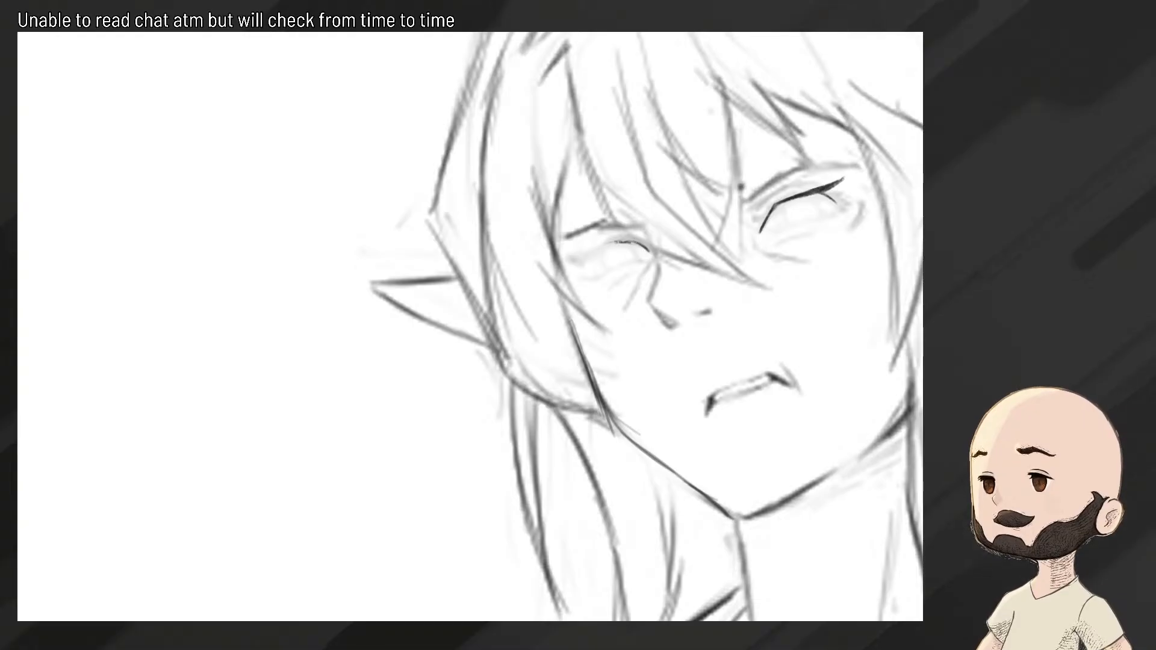
scroll(630, 243, "up", 3)
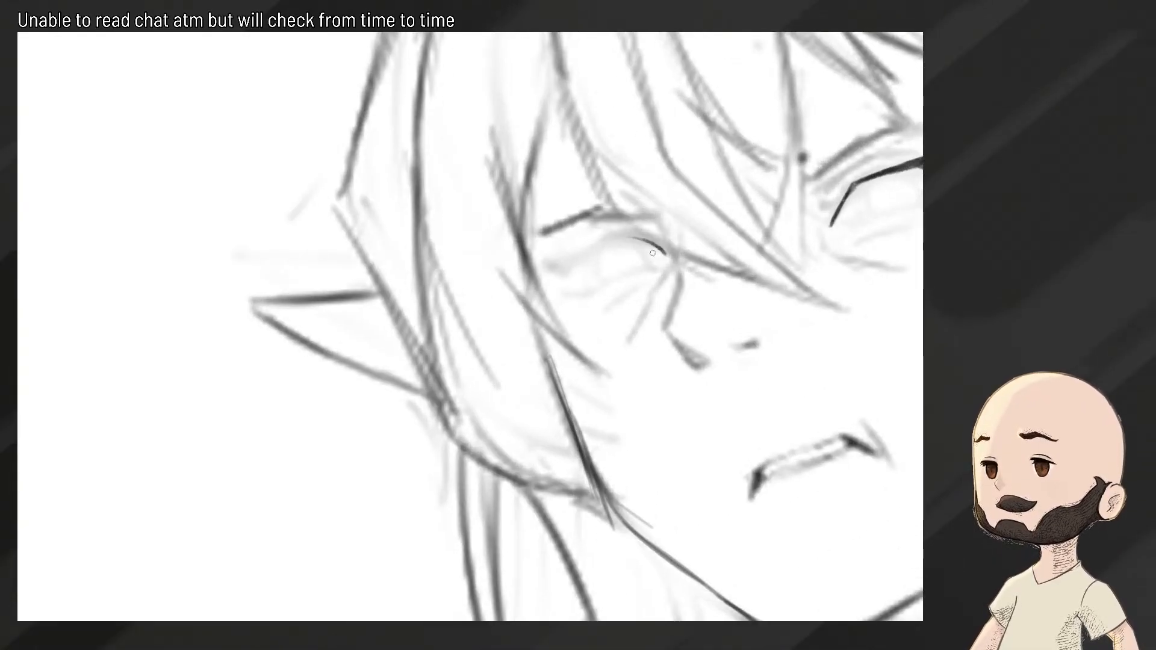
key("ctrl+z")
Draw the small-ear-side upper eyelid as a dark arched line from the nose side out to the cheek hair
mouse_move(634, 238)
left_mouse_down()
mouse_move(676, 260)
mouse_move(666, 251)
left_mouse_up()
key("ctrl+z")
mouse_move(591, 248)
left_mouse_down()
mouse_move(635, 234)
mouse_move(565, 262)
mouse_move(591, 259)
left_mouse_up()
key("ctrl+z")
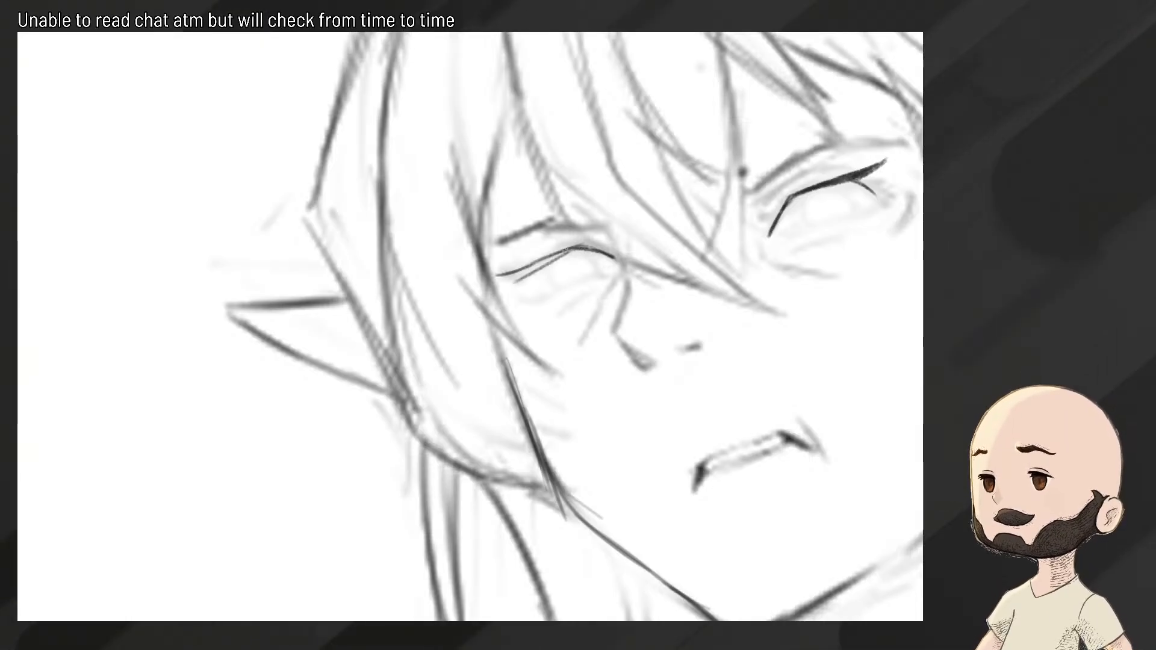
key("ctrl+z")
left_click_drag(579, 247, 499, 278)
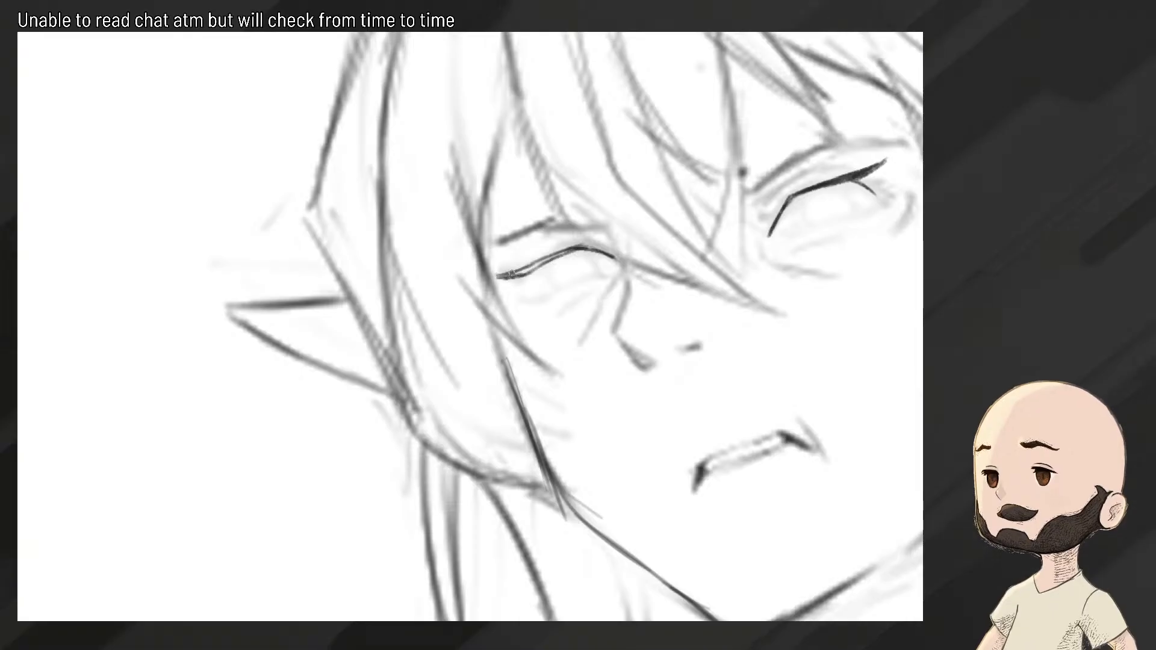
mouse_move(574, 249)
left_mouse_down()
mouse_move(516, 274)
mouse_move(570, 252)
mouse_move(608, 254)
left_mouse_up()
key("ctrl+z")
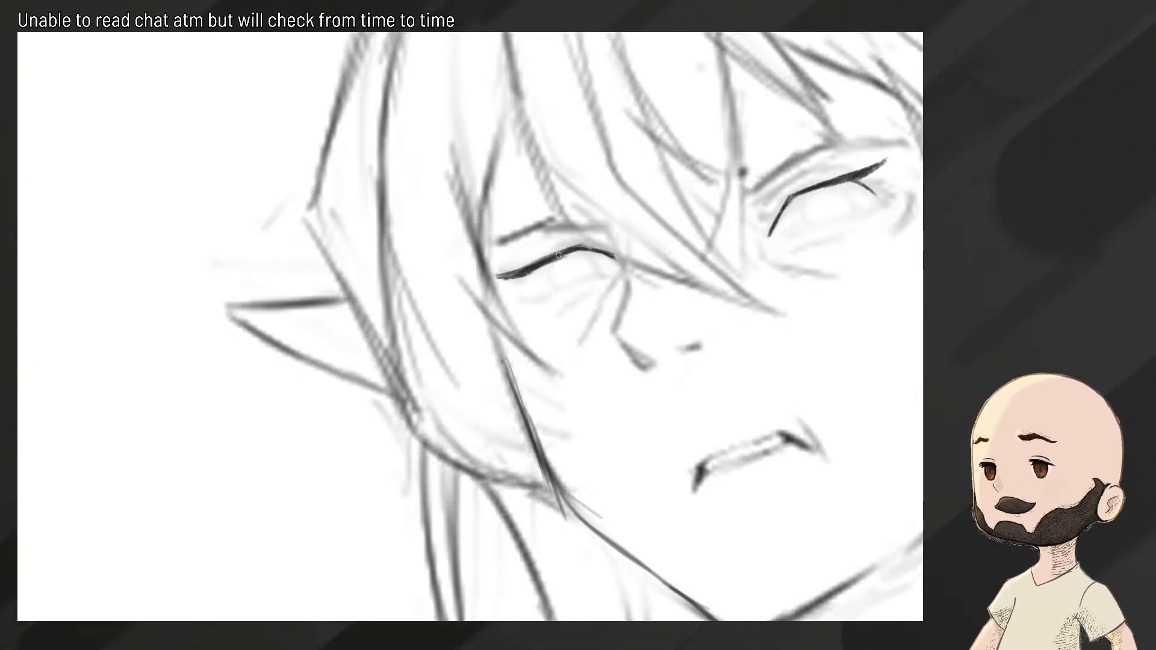
Add a short vertical line inside the outer corner of the small-ear-side eye and begin its lower eyelid
left_click_drag(519, 276, 521, 297)
key("ctrl+z")
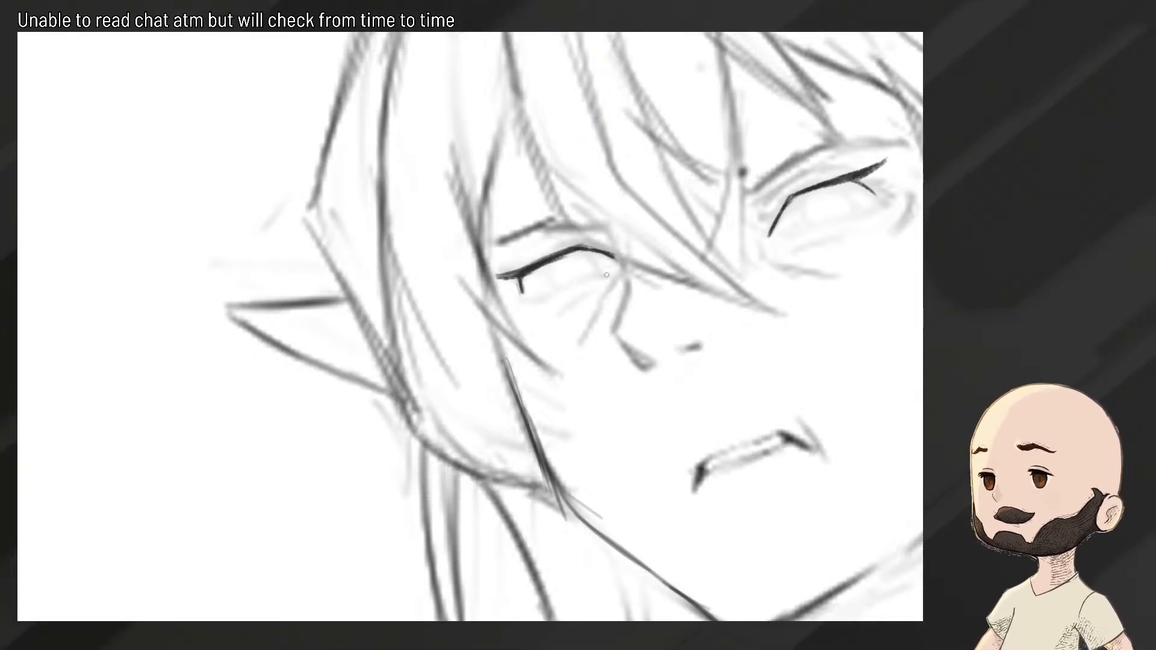
left_click_drag(520, 293, 601, 280)
key("ctrl+z")
key("ctrl+z")
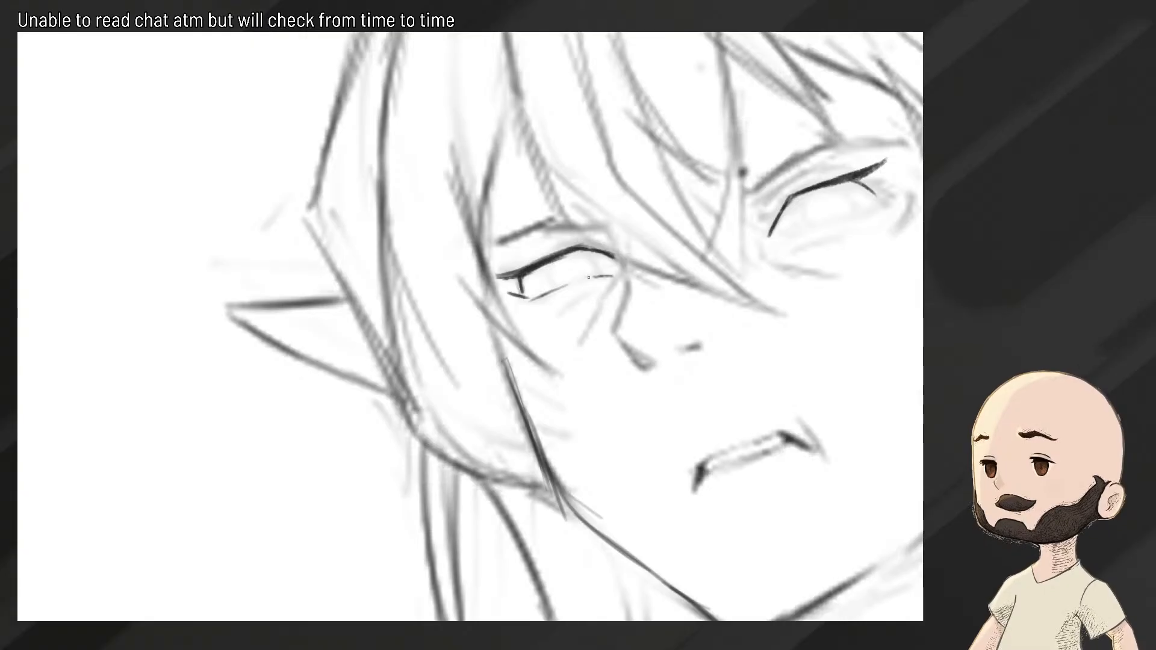
key("ctrl+z")
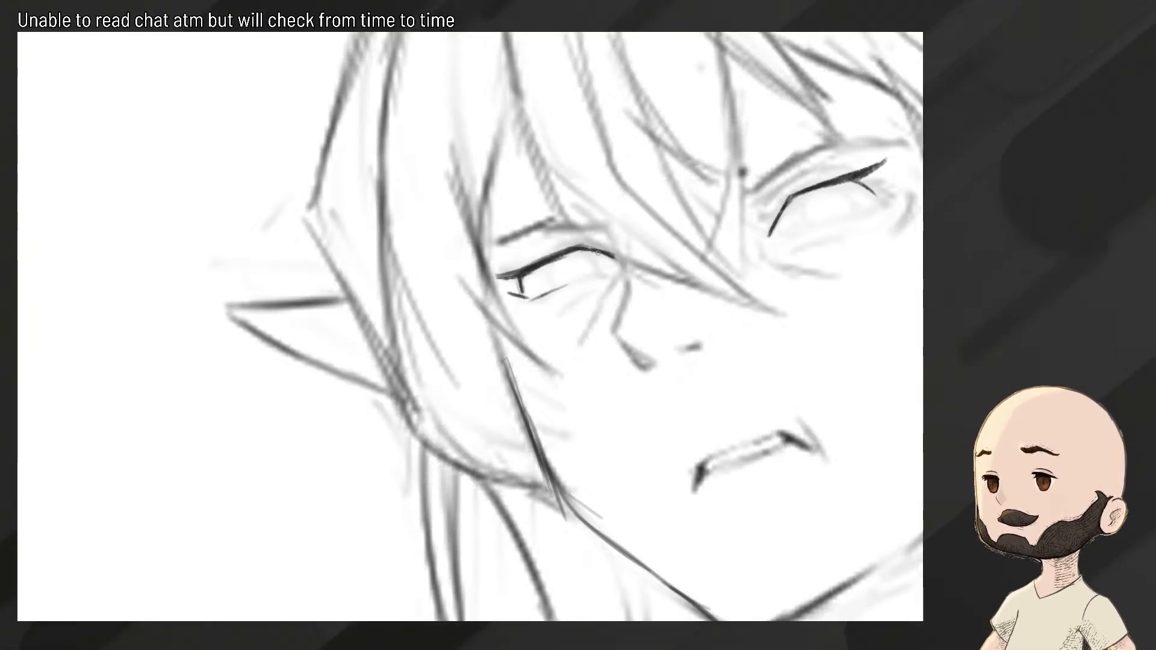
Redraw the inner corner of the small-ear-side eye as a downward curve and join the lower eyelid to it
left_click_drag(583, 250, 612, 260)
key("ctrl+z")
key("ctrl+z")
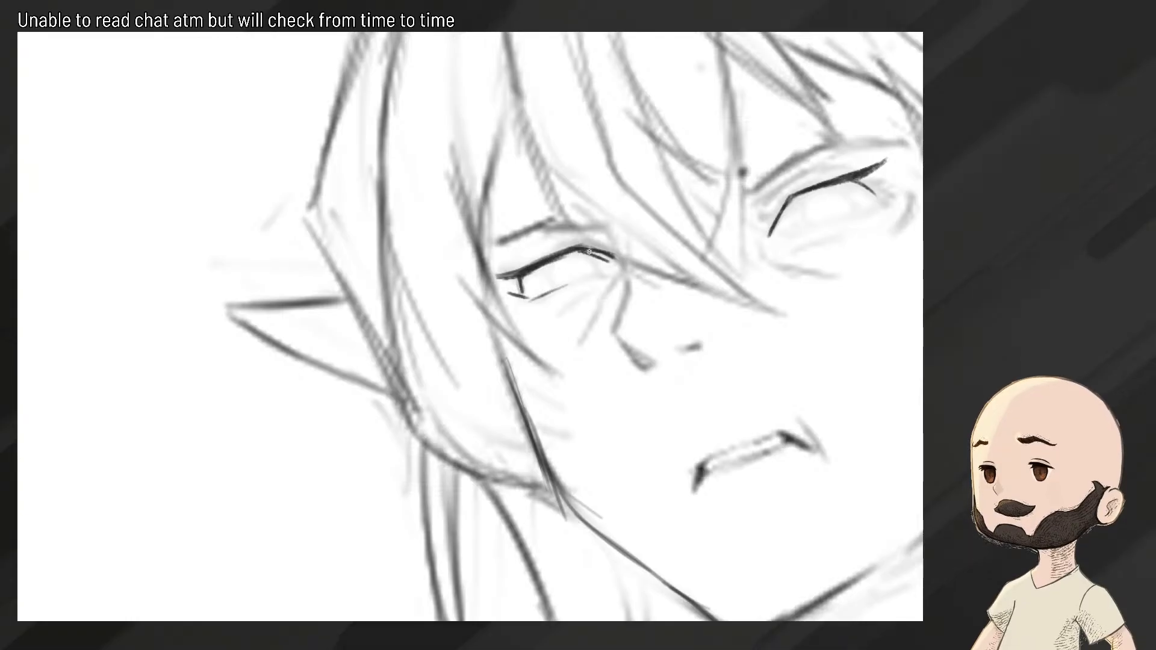
key("ctrl+z")
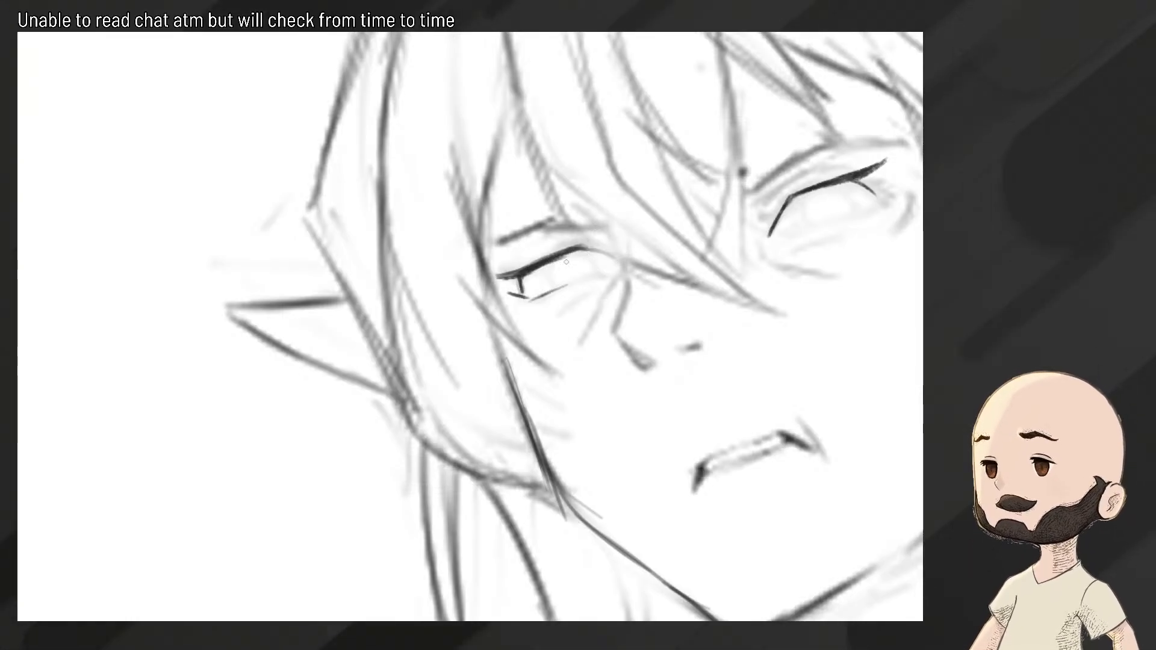
mouse_move(576, 248)
left_mouse_down()
mouse_move(615, 268)
mouse_move(538, 296)
left_mouse_up()
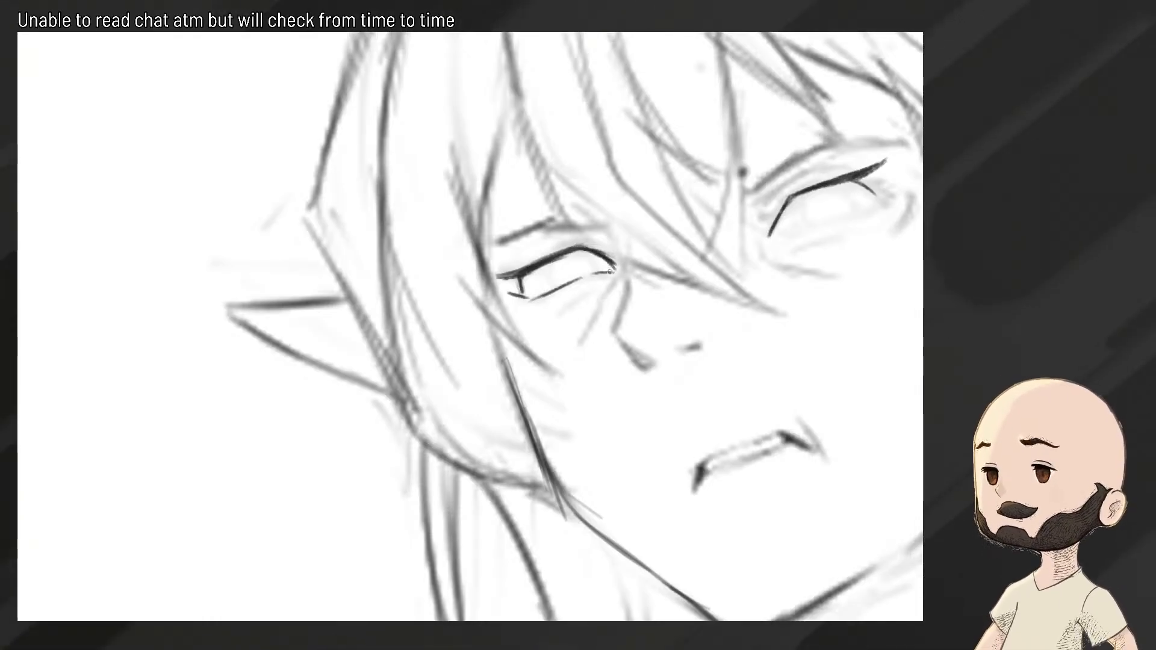
mouse_move(610, 272)
left_mouse_down()
mouse_move(505, 310)
mouse_move(582, 284)
left_mouse_up()
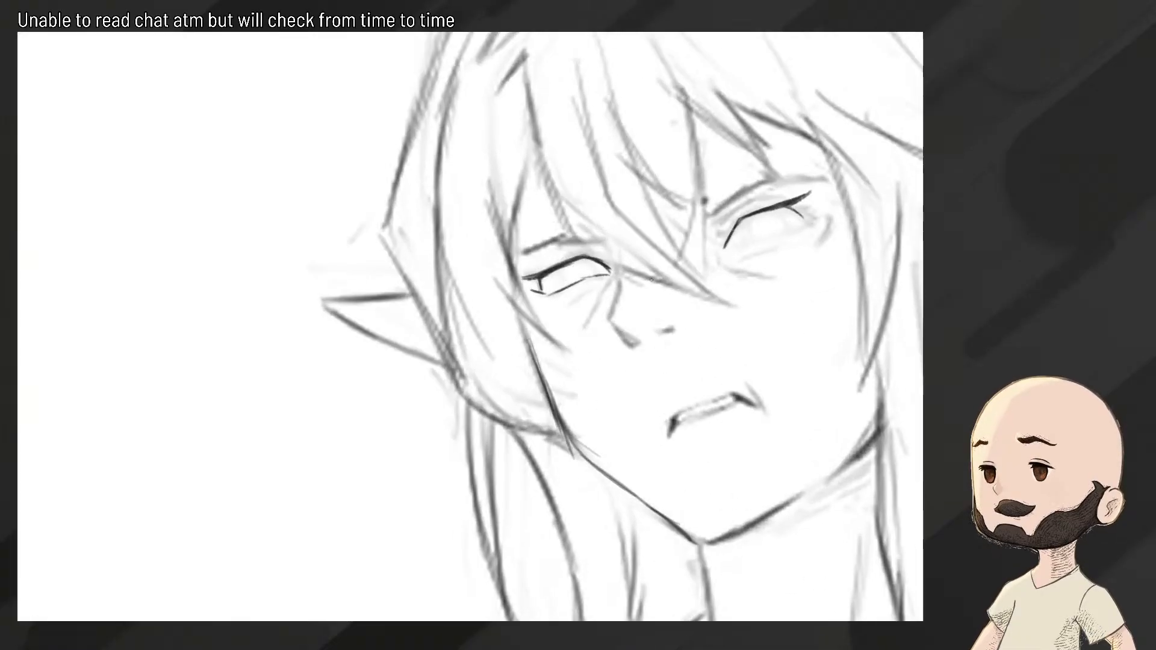
Draw the outer corner and lower eyelid of the large-ear-side eye to close its outline
left_click_drag(722, 271, 653, 287)
mouse_move(677, 250)
left_mouse_down()
mouse_move(705, 252)
mouse_move(662, 255)
left_mouse_up()
key("e")
key("b")
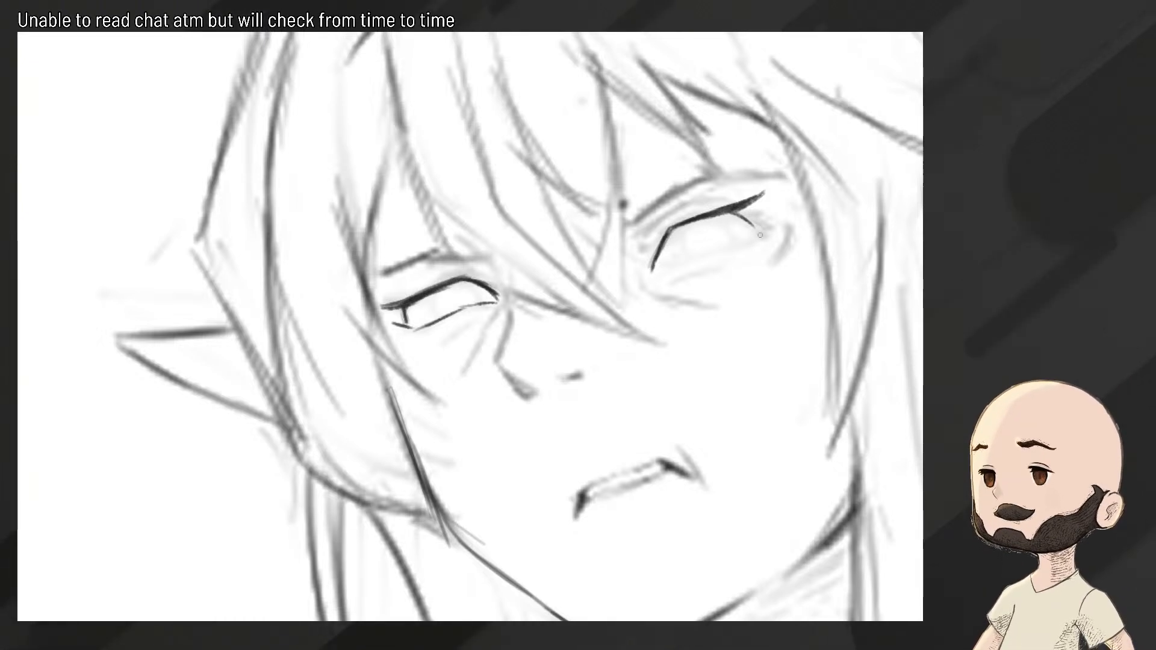
mouse_move(765, 218)
left_mouse_down()
mouse_move(750, 243)
mouse_move(697, 253)
left_mouse_up()
key("ctrl+z")
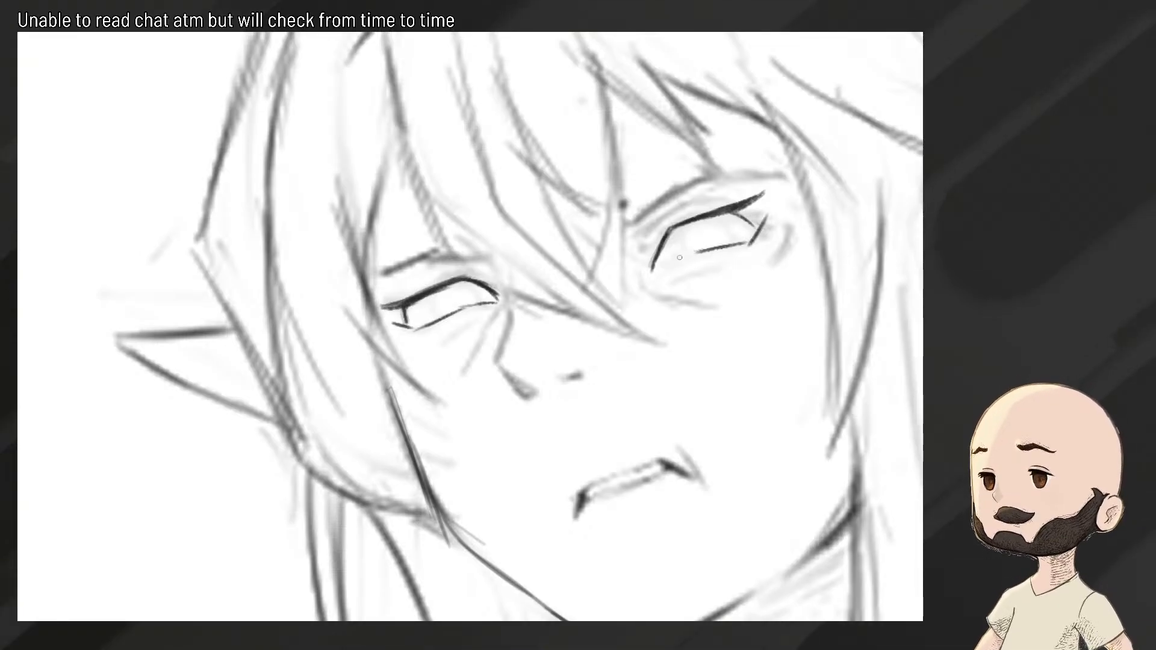
mouse_move(752, 239)
left_mouse_down()
mouse_move(640, 277)
mouse_move(716, 240)
mouse_move(709, 248)
left_mouse_up()
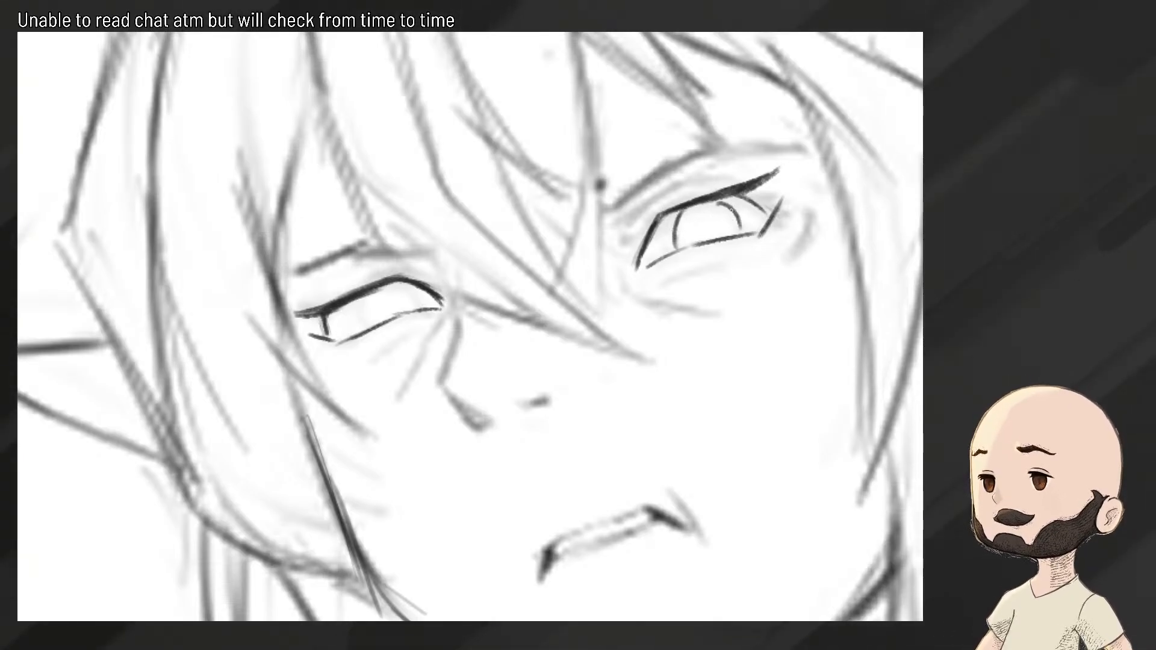
Draw curved iris edges inside both eyes and check the face in a mirrored view and at full-page size
left_click_drag(726, 196, 739, 227)
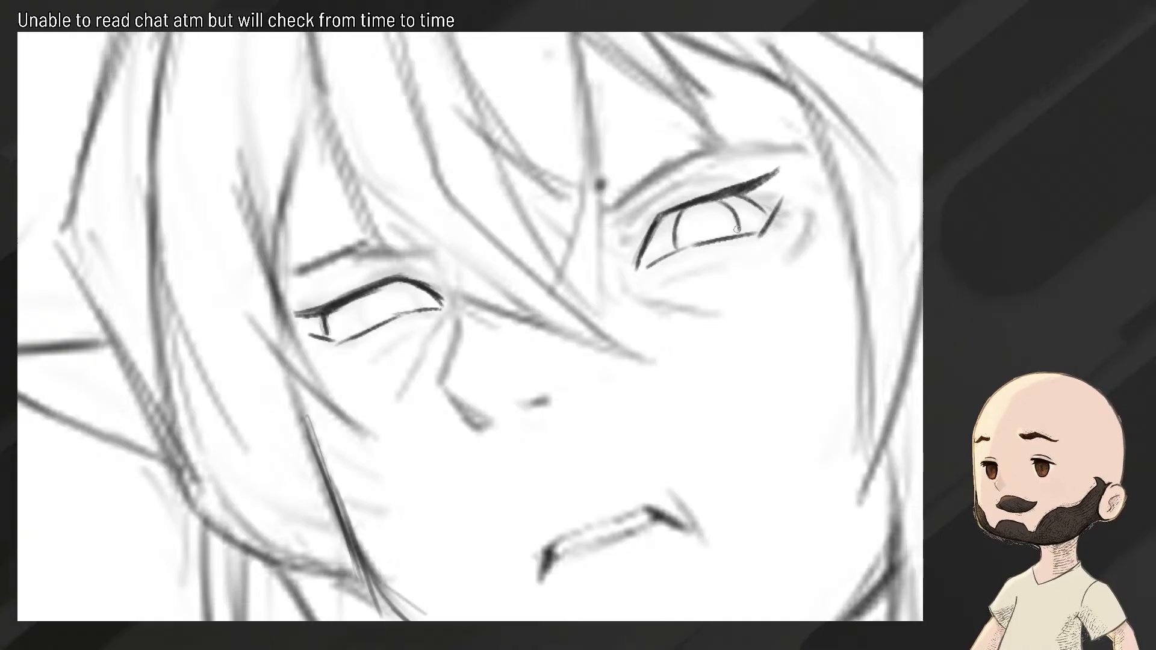
scroll(737, 229, "down", 8)
scroll(736, 228, "up", 7)
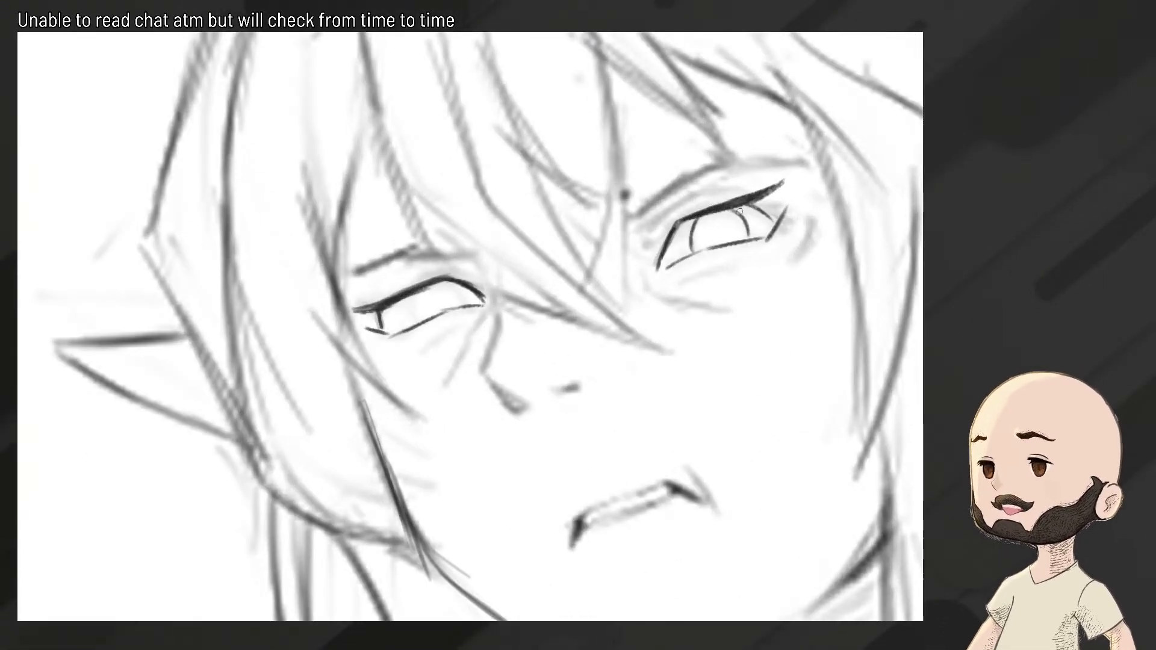
mouse_move(678, 226)
left_mouse_down()
mouse_move(744, 203)
mouse_move(668, 235)
mouse_move(764, 216)
left_mouse_up()
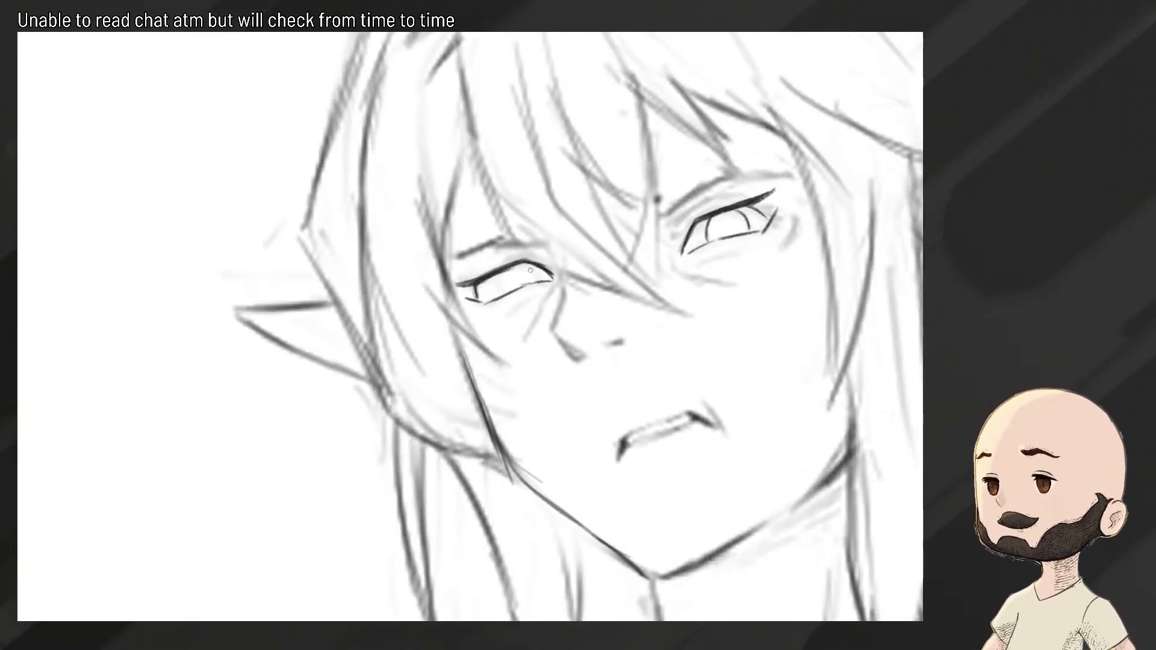
mouse_move(524, 264)
left_mouse_down()
mouse_move(537, 280)
mouse_move(481, 297)
mouse_move(626, 295)
left_mouse_up()
key("h")
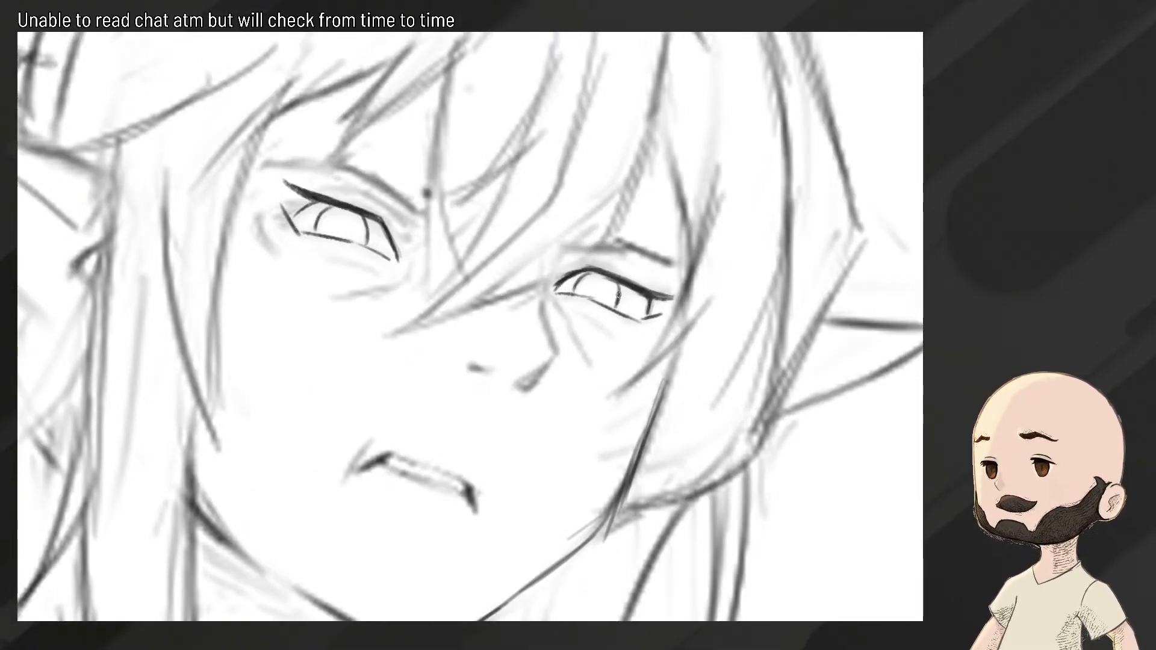
key("ctrl+0")
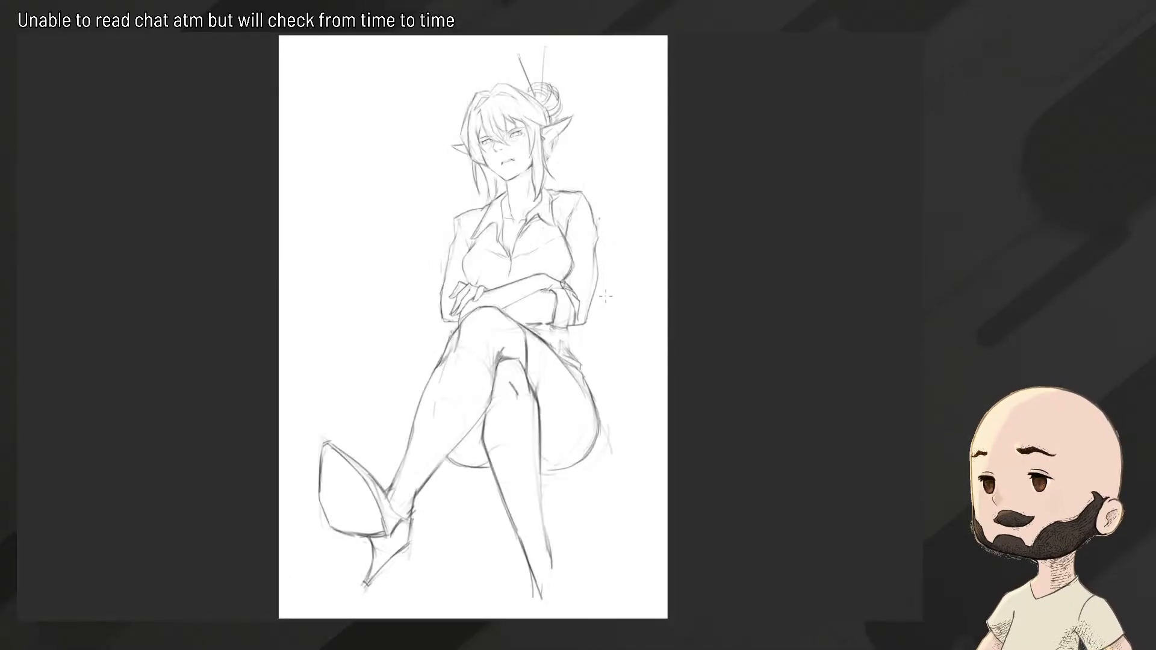
Add short crease strokes beneath the inner and outer parts of the small-ear-side eye
left_click_drag(519, 134, 626, 144)
left_click_drag(537, 154, 663, 235)
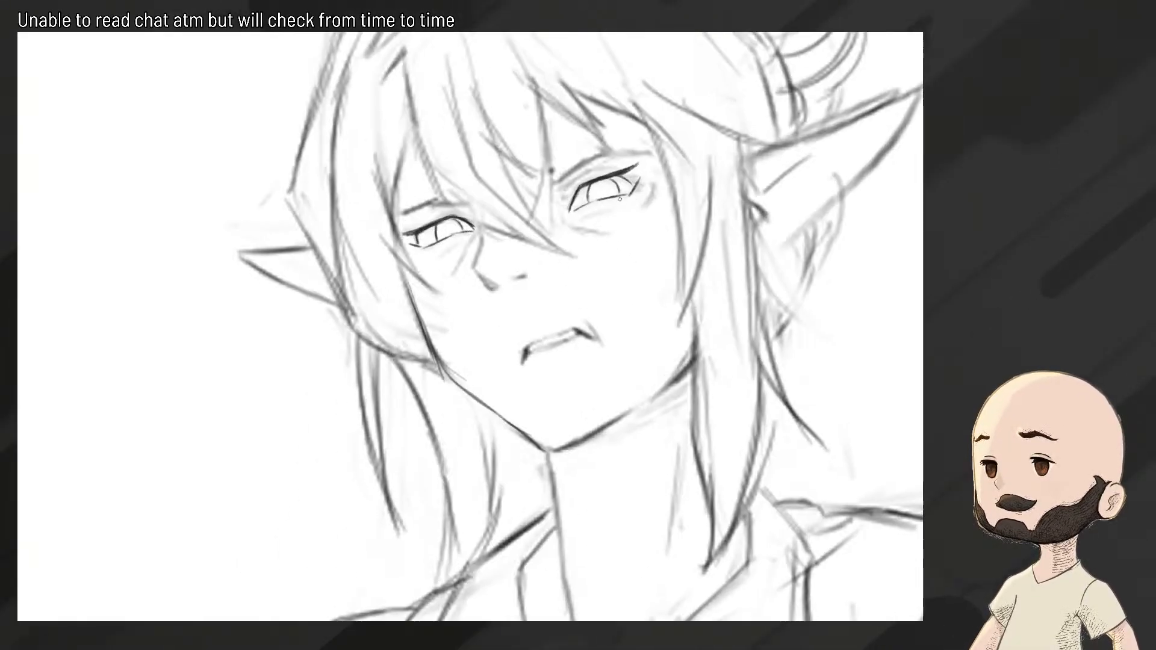
left_click_drag(594, 223, 692, 229)
left_click_drag(535, 259, 607, 253)
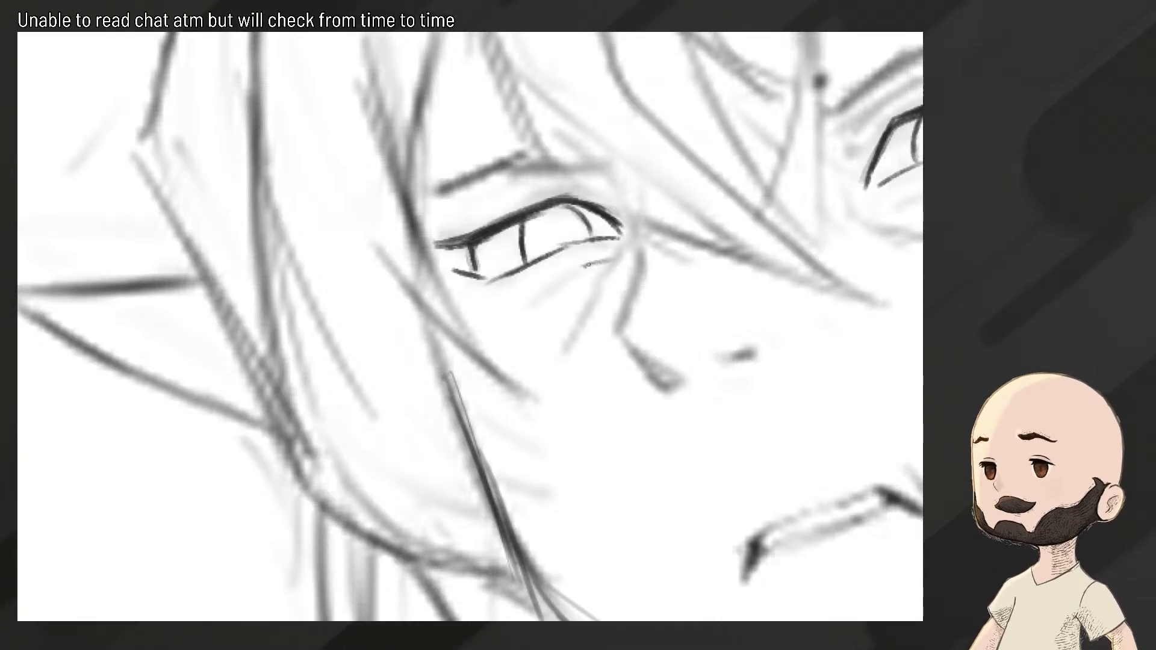
left_click_drag(620, 255, 583, 266)
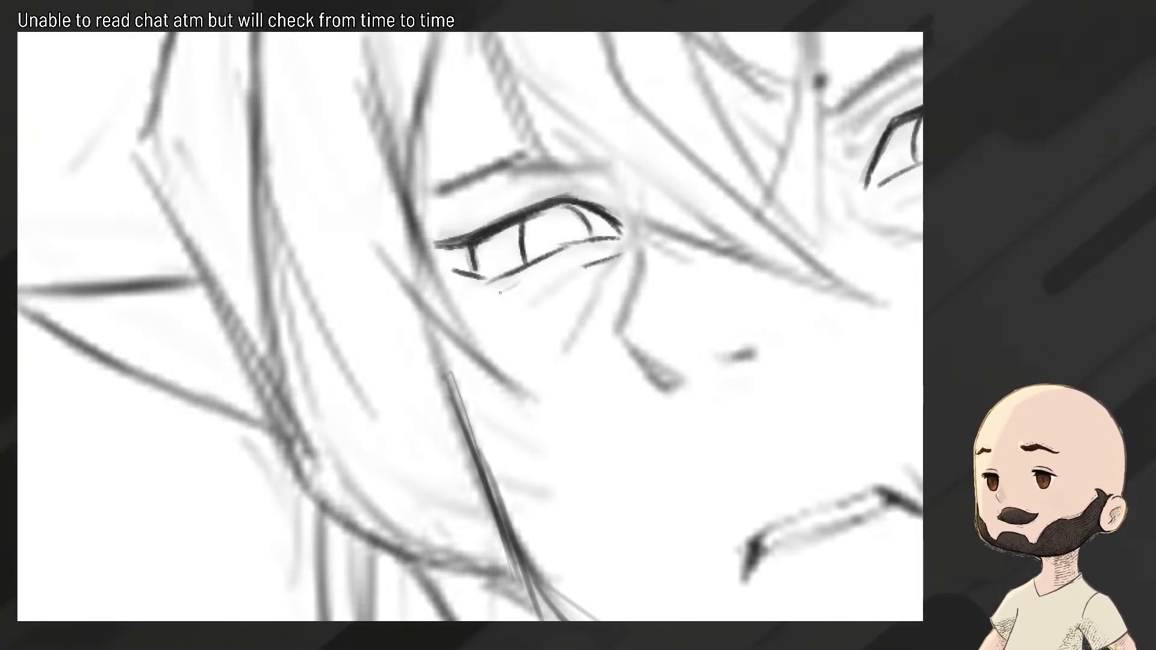
left_click_drag(517, 281, 474, 305)
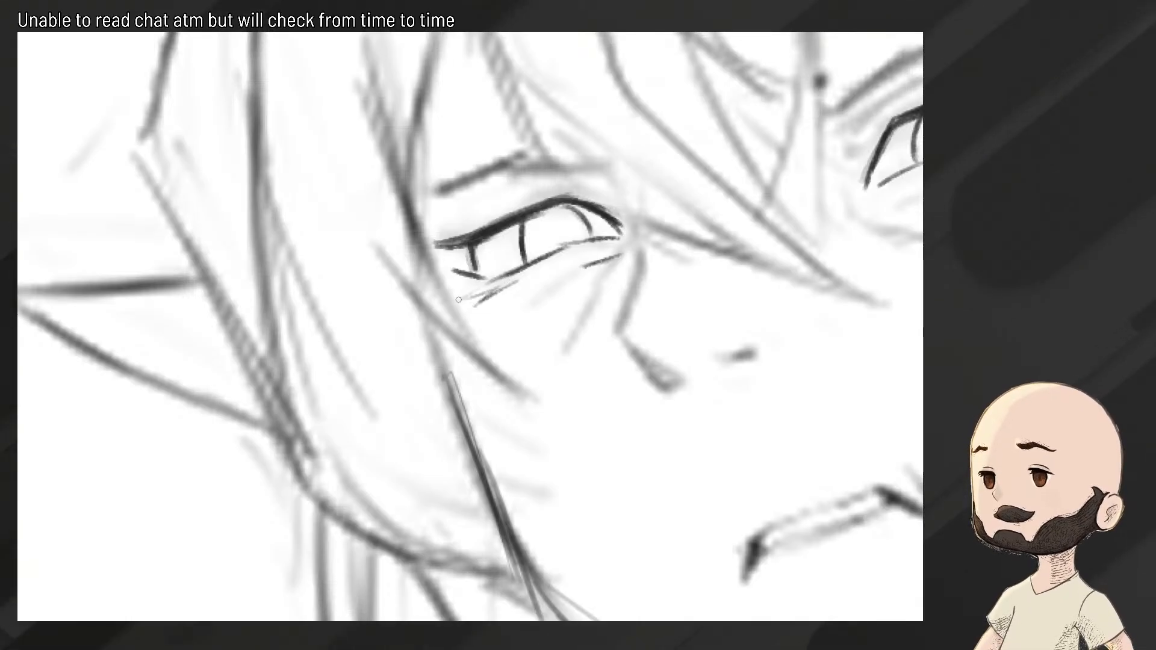
mouse_move(459, 300)
left_mouse_down()
mouse_move(428, 317)
mouse_move(488, 305)
mouse_move(478, 286)
mouse_move(434, 300)
mouse_move(476, 293)
left_mouse_up()
Undo the latest under-eye strokes and rework the creases beneath the small-ear-side eye
scroll(486, 295, "down", 8)
scroll(486, 295, "up", 8)
key("ctrl+z")
key("ctrl+z")
mouse_move(438, 238)
left_mouse_down()
mouse_move(489, 229)
mouse_move(425, 246)
mouse_move(579, 208)
mouse_move(530, 280)
left_mouse_up()
key("ctrl+z")
key("ctrl+z")
key("ctrl+z")
key("ctrl+z")
scroll(550, 219, "down", 7)
scroll(590, 241, "up", 1)
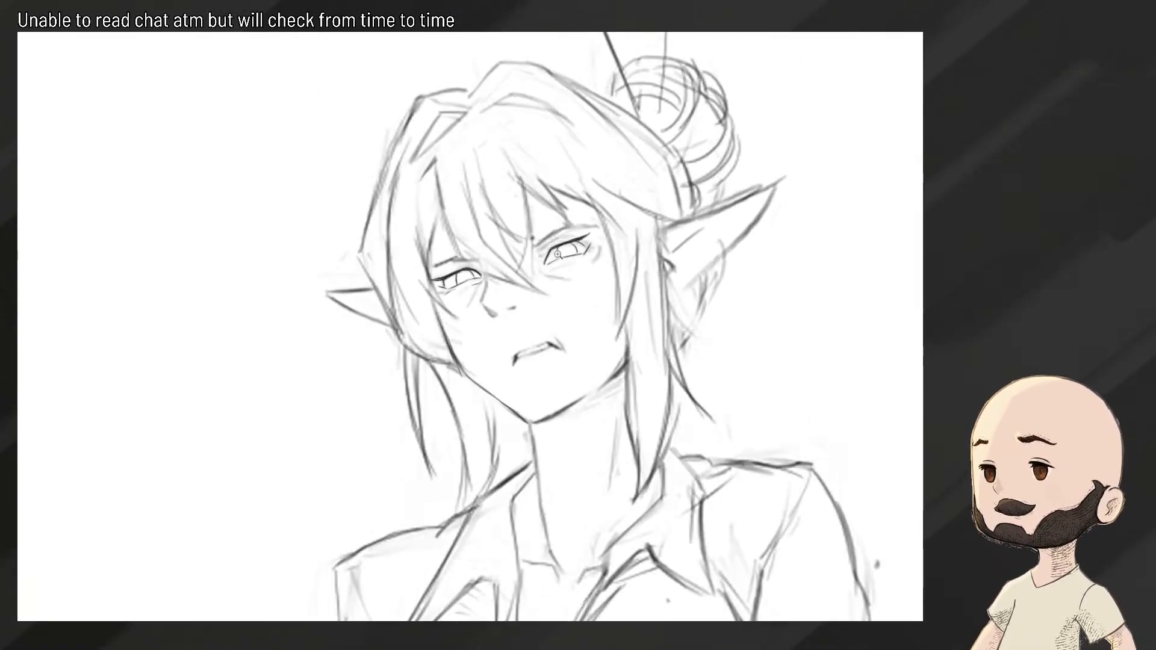
scroll(542, 253, "up", 4)
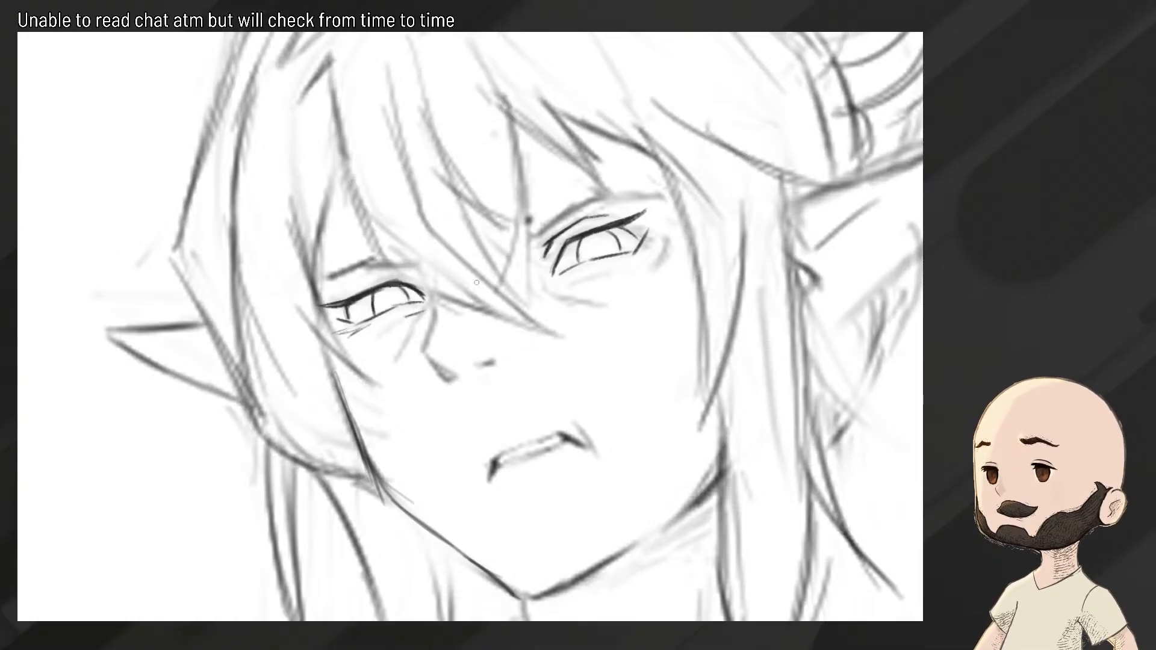
Rework the eyelid crease above the small-ear-side eye, undoing rejected strokes, and check the drawing at full-page size
scroll(407, 298, "down", 3)
left_click_drag(407, 298, 521, 305)
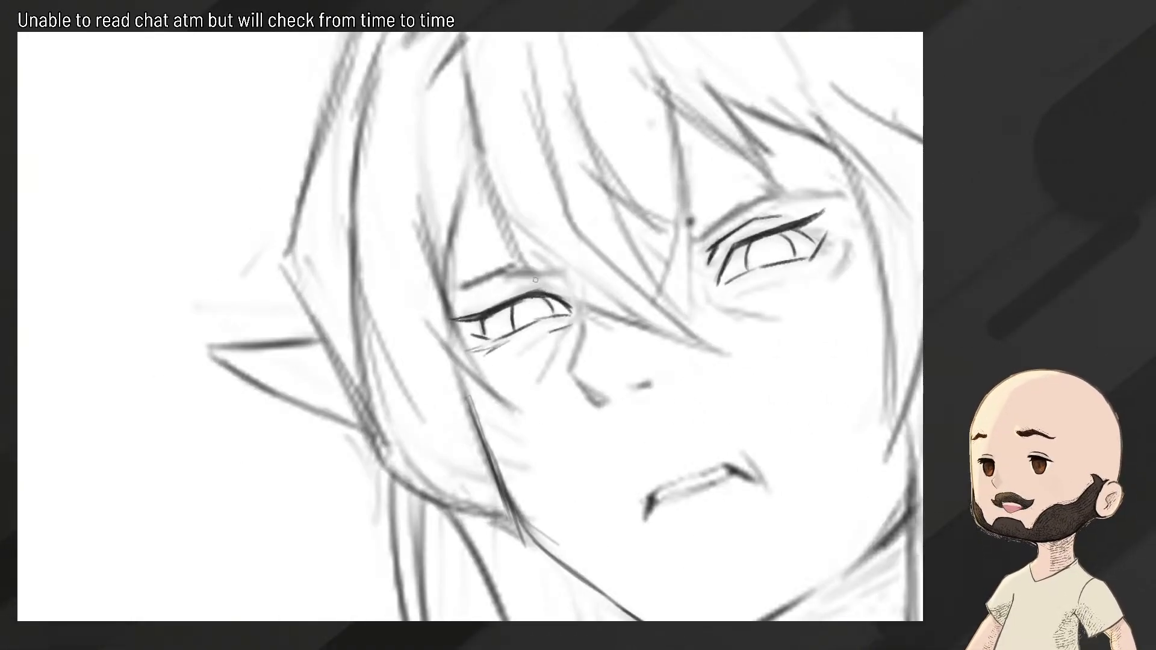
left_click_drag(539, 283, 563, 293)
key("ctrl+z")
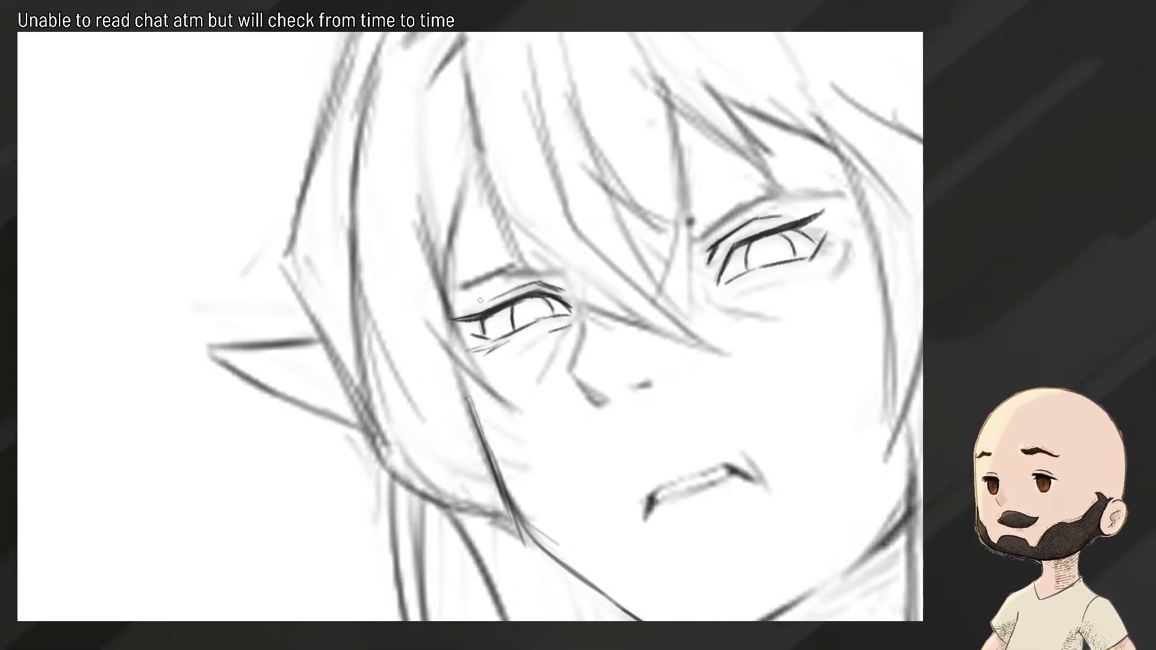
key("ctrl+z")
mouse_move(538, 284)
left_mouse_down()
mouse_move(560, 291)
mouse_move(497, 294)
mouse_move(409, 336)
mouse_move(506, 245)
left_mouse_up()
key("ctrl+z")
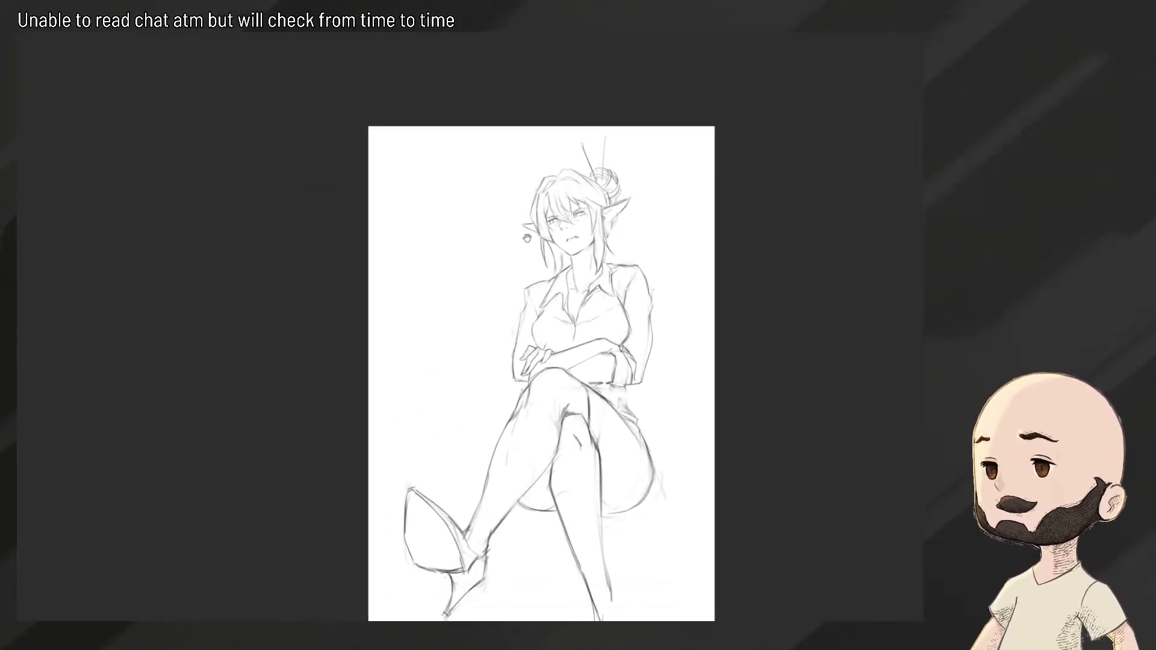
left_click_drag(562, 215, 566, 271)
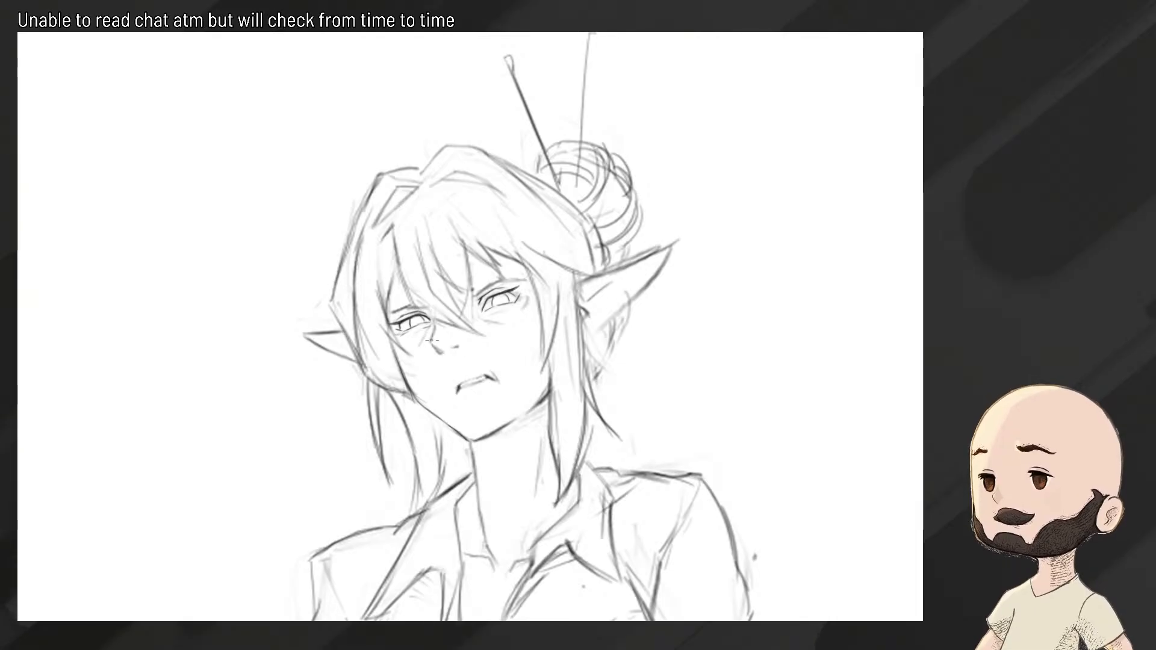
Darken the upper line of the mouth and its corner on the small-ear side
left_click_drag(428, 361, 459, 362)
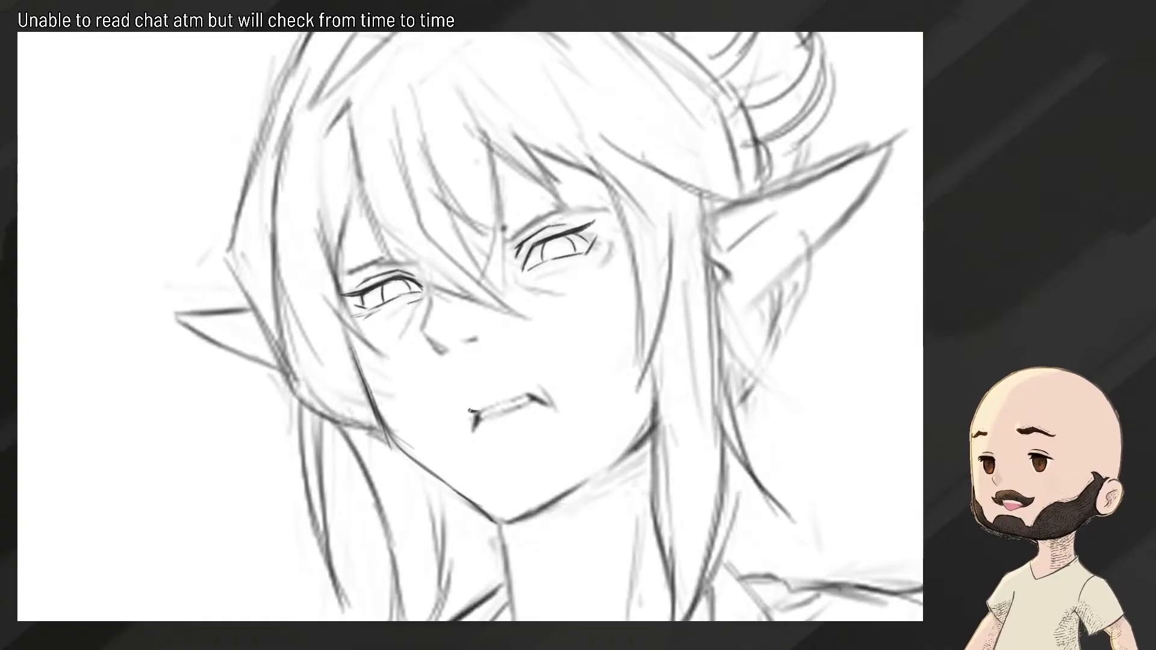
left_click_drag(470, 411, 525, 397)
mouse_move(520, 399)
left_mouse_down()
mouse_move(460, 422)
mouse_move(520, 411)
left_mouse_up()
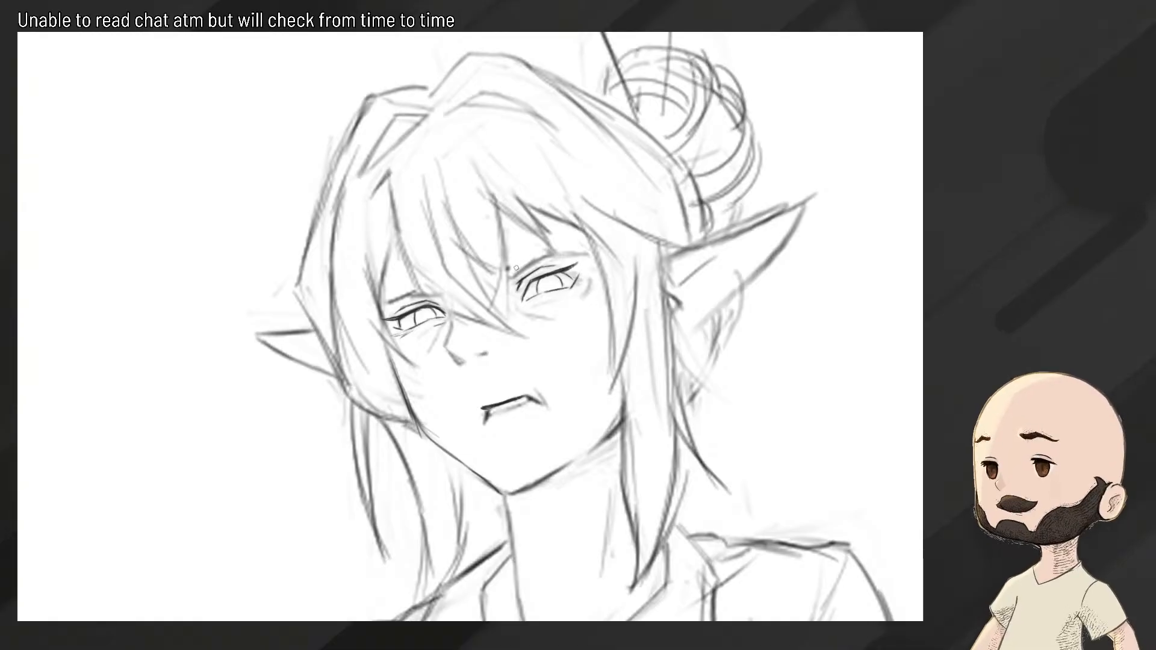
Redraw the large-ear-side eyebrow as a dark, angled stroke running from the nose bridge over the eye
scroll(517, 268, "up", 3)
scroll(519, 289, "down", 4)
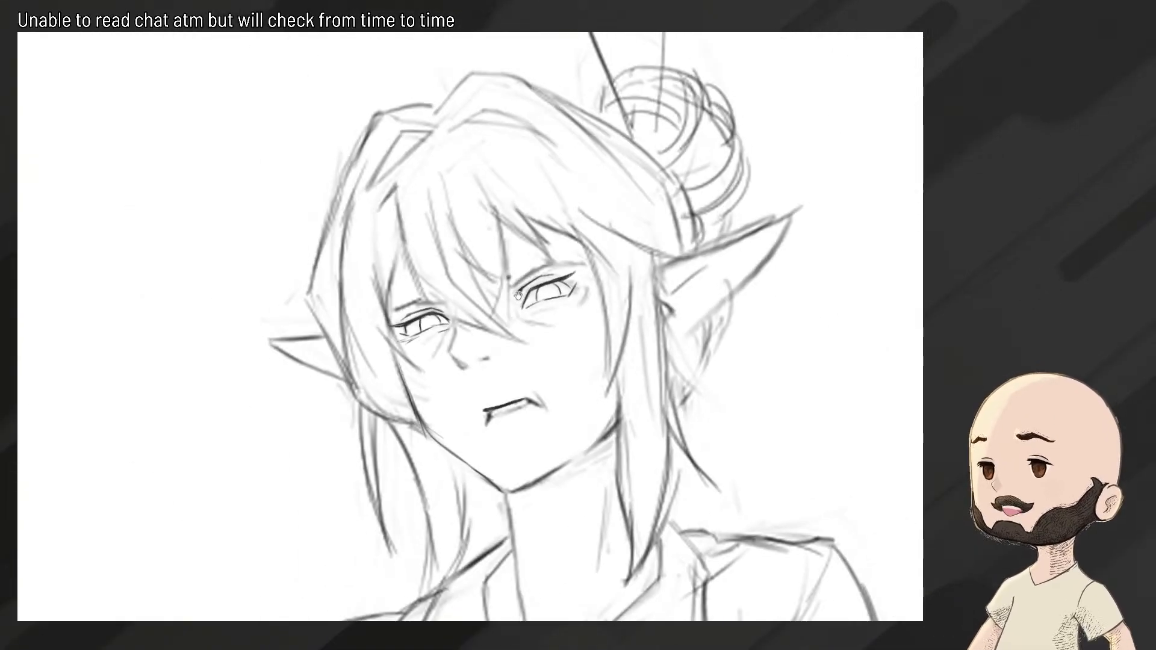
scroll(519, 293, "up", 3)
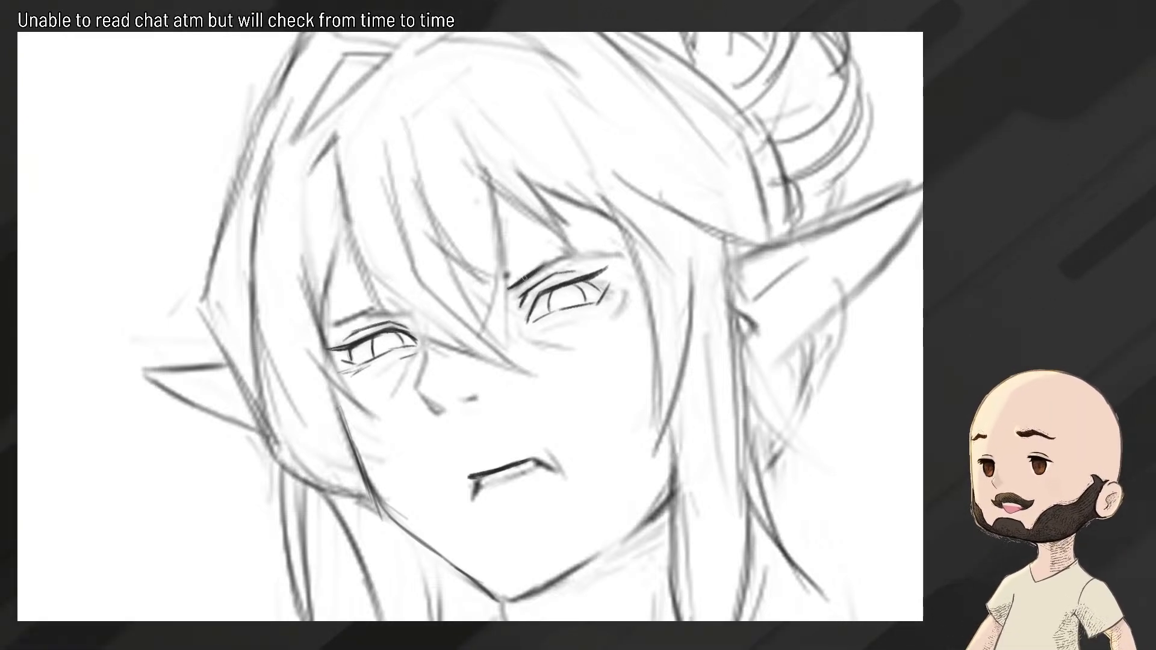
mouse_move(572, 352)
left_mouse_down()
mouse_move(592, 437)
mouse_move(562, 500)
left_mouse_up()
key("ctrl+z")
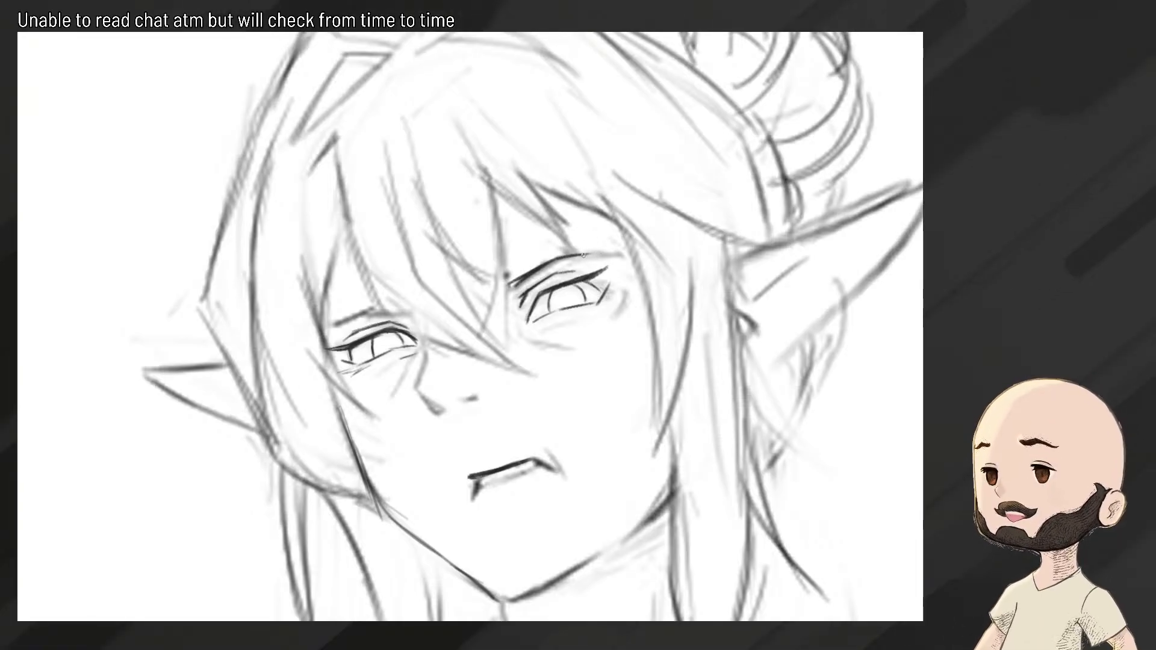
mouse_move(593, 257)
left_mouse_down()
mouse_move(456, 312)
mouse_move(517, 301)
left_mouse_up()
scroll(513, 296, "up", 2)
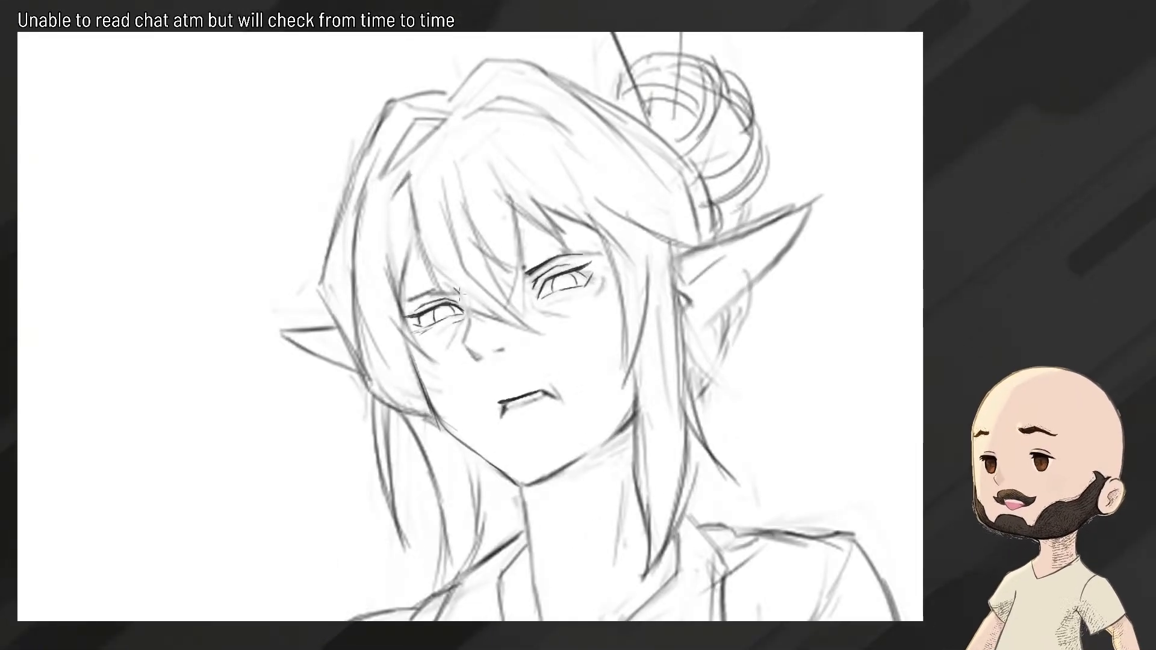
Redraw the small-ear-side eyebrow with a darker line in the mirrored view and check it in the unmirrored drawing
key("m")
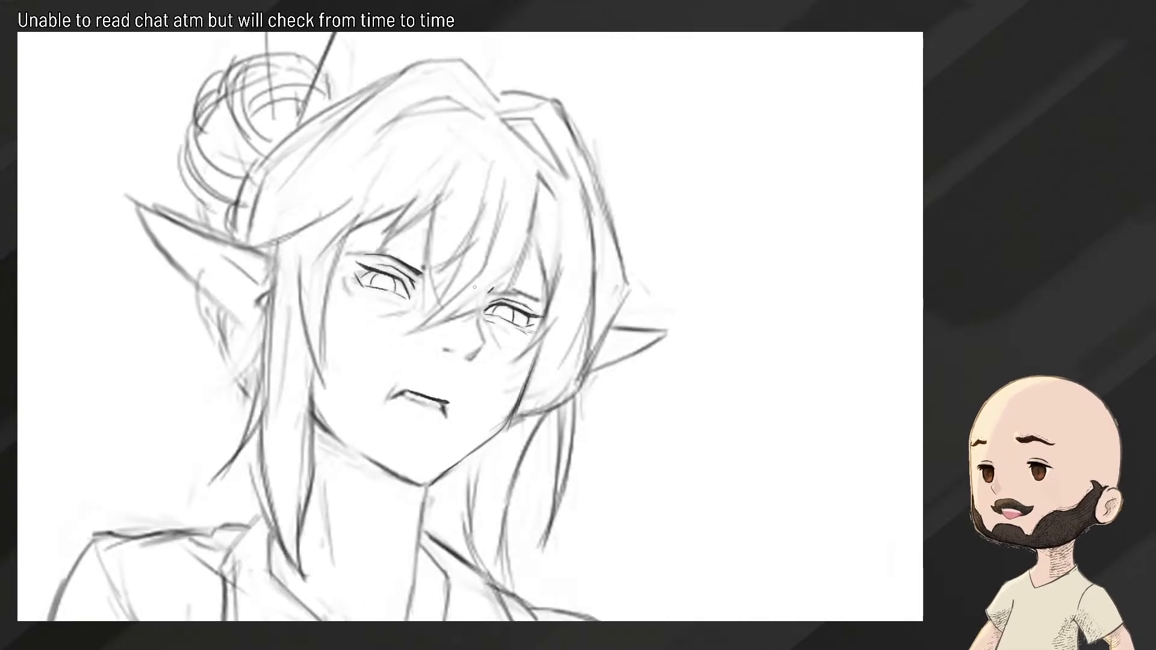
scroll(511, 299, "up", 4)
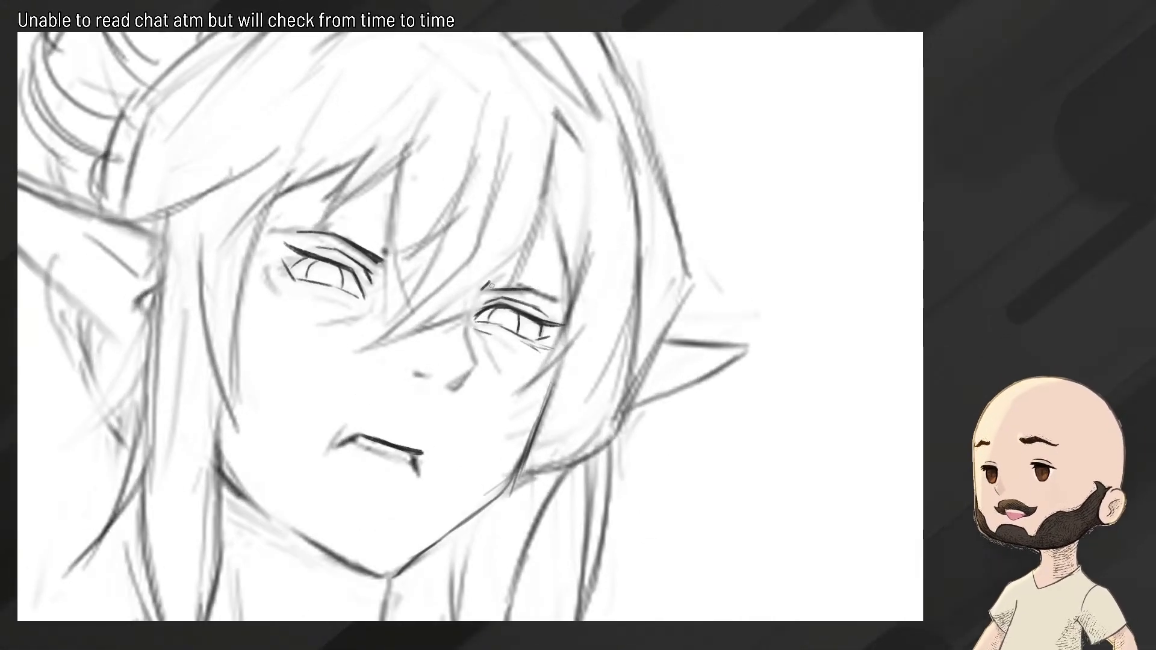
left_click_drag(490, 287, 520, 289)
key("ctrl+z")
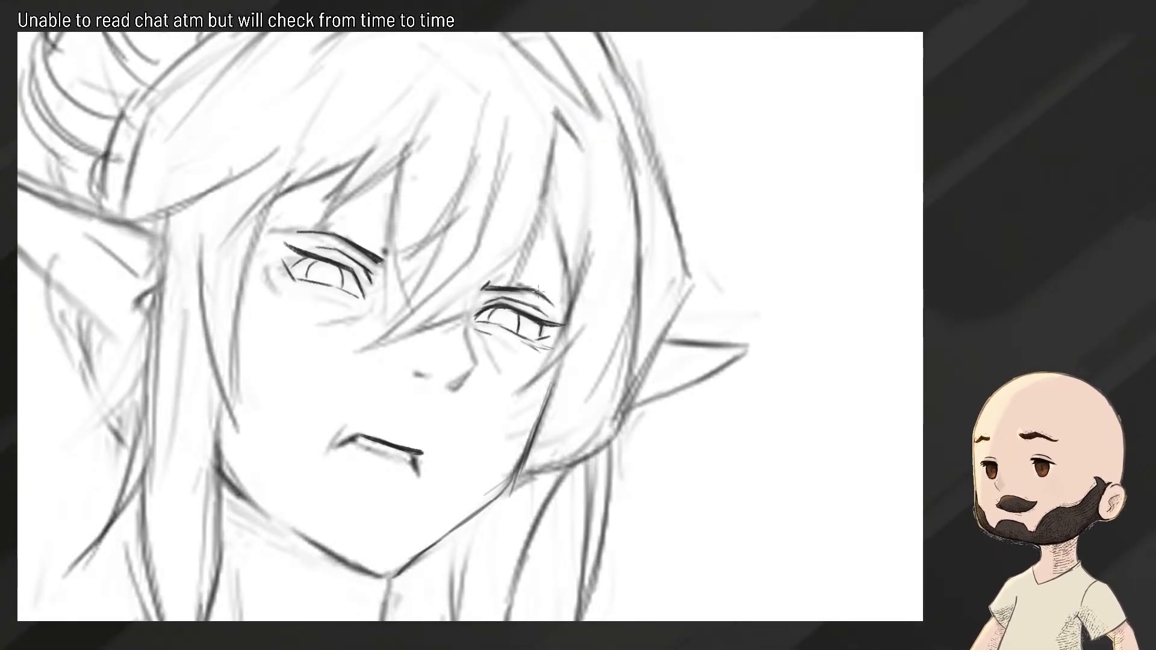
key("ctrl+0")
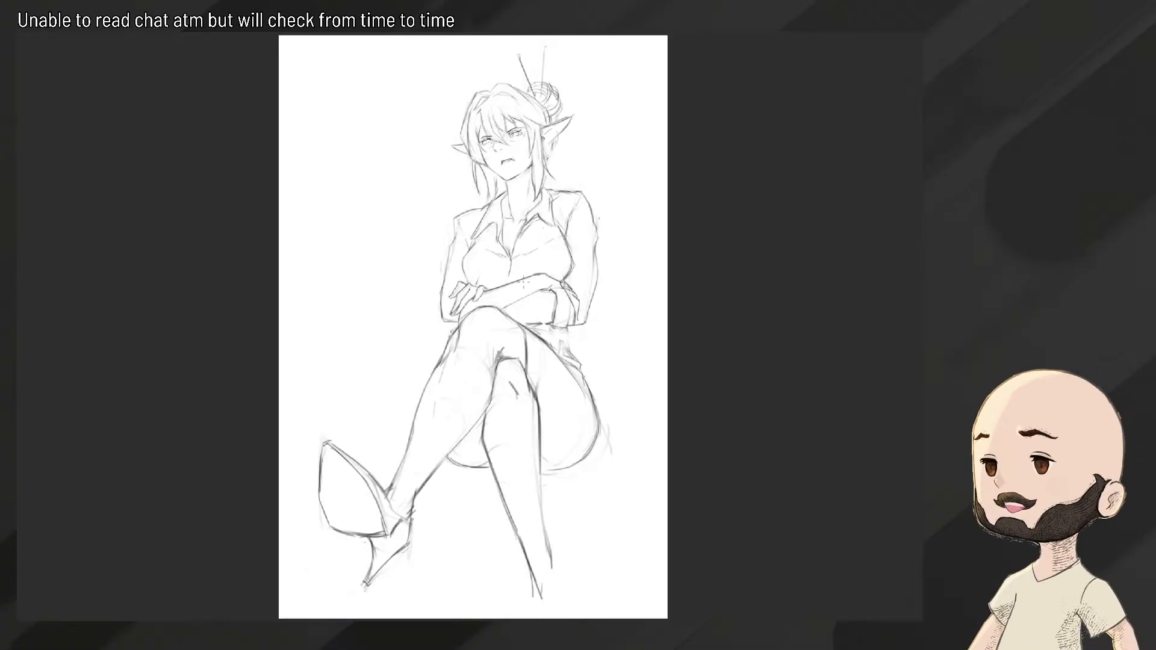
mouse_move(512, 122)
left_mouse_down()
mouse_move(575, 207)
mouse_move(611, 217)
left_mouse_up()
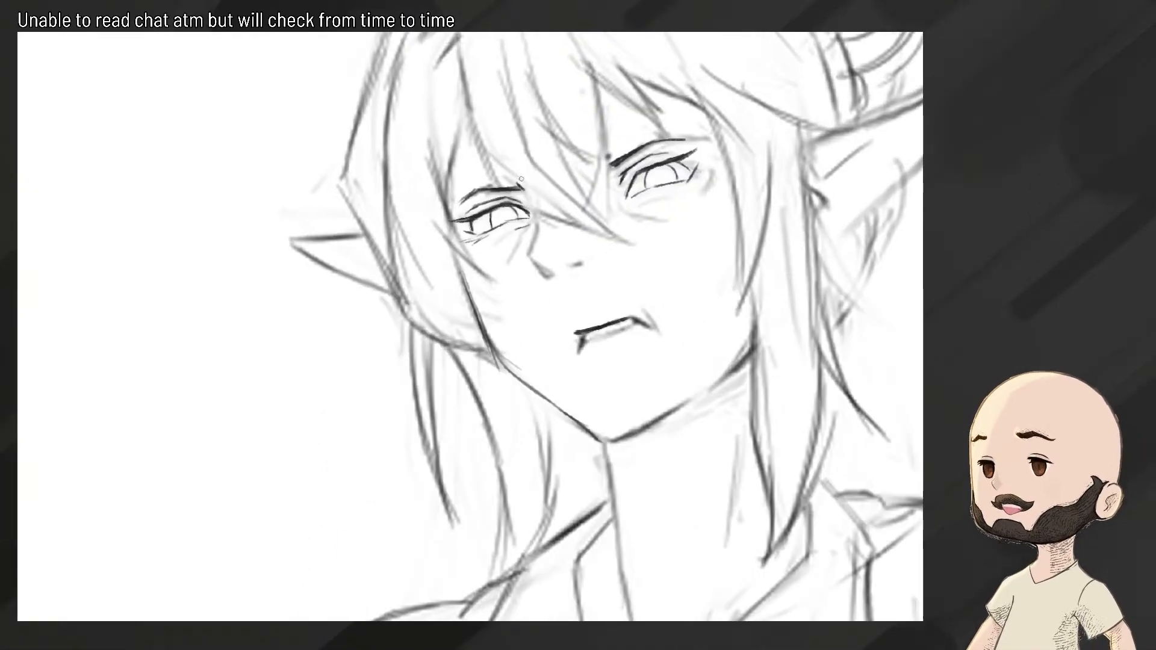
scroll(502, 206, "up", 1)
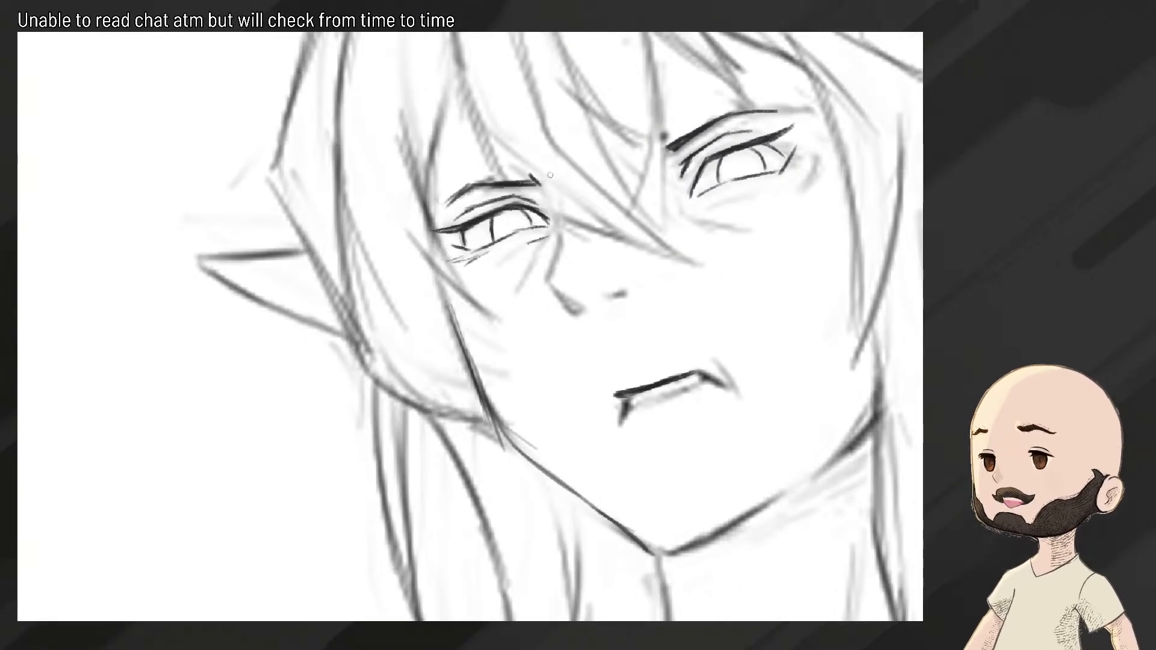
scroll(550, 175, "down", 2)
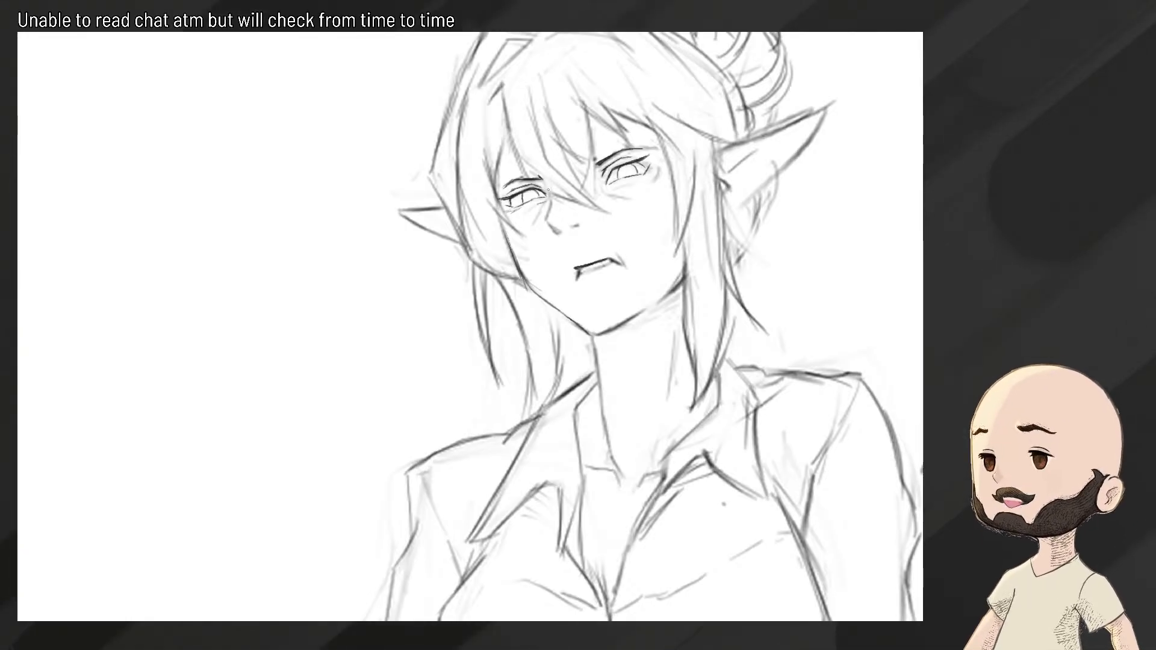
Redraw the nose bridge and tip as one clean dark line, undoing the heavy tip stroke and erasing stray marks
scroll(549, 189, "up", 2)
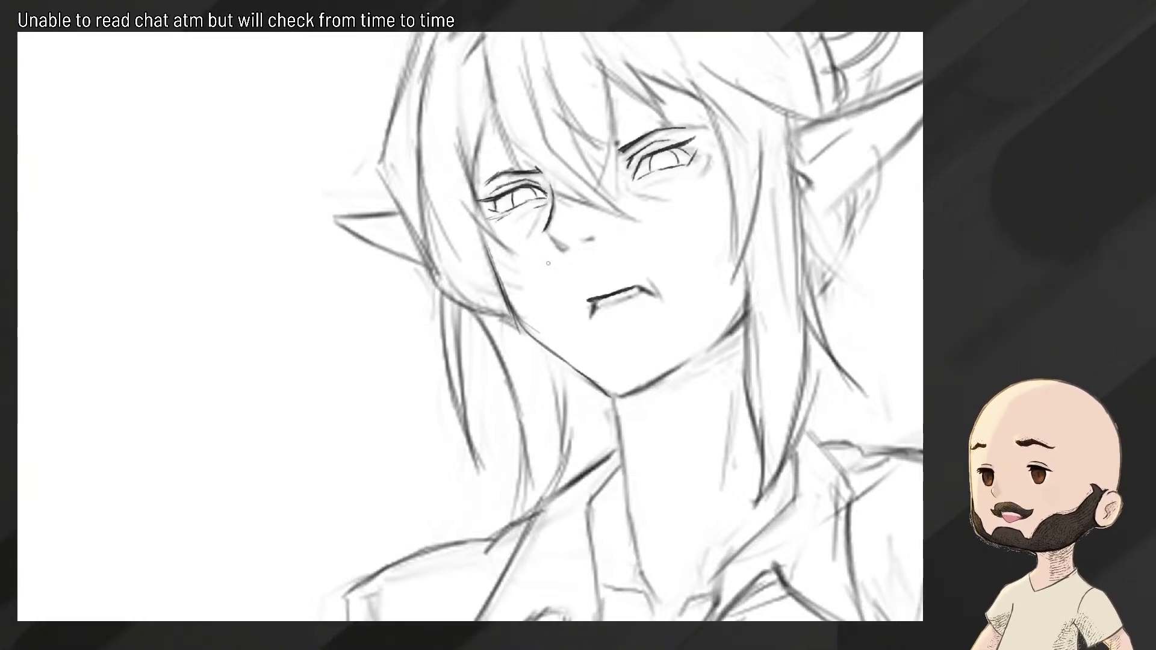
mouse_move(547, 239)
left_mouse_down()
mouse_move(577, 248)
mouse_move(522, 285)
mouse_move(567, 265)
left_mouse_up()
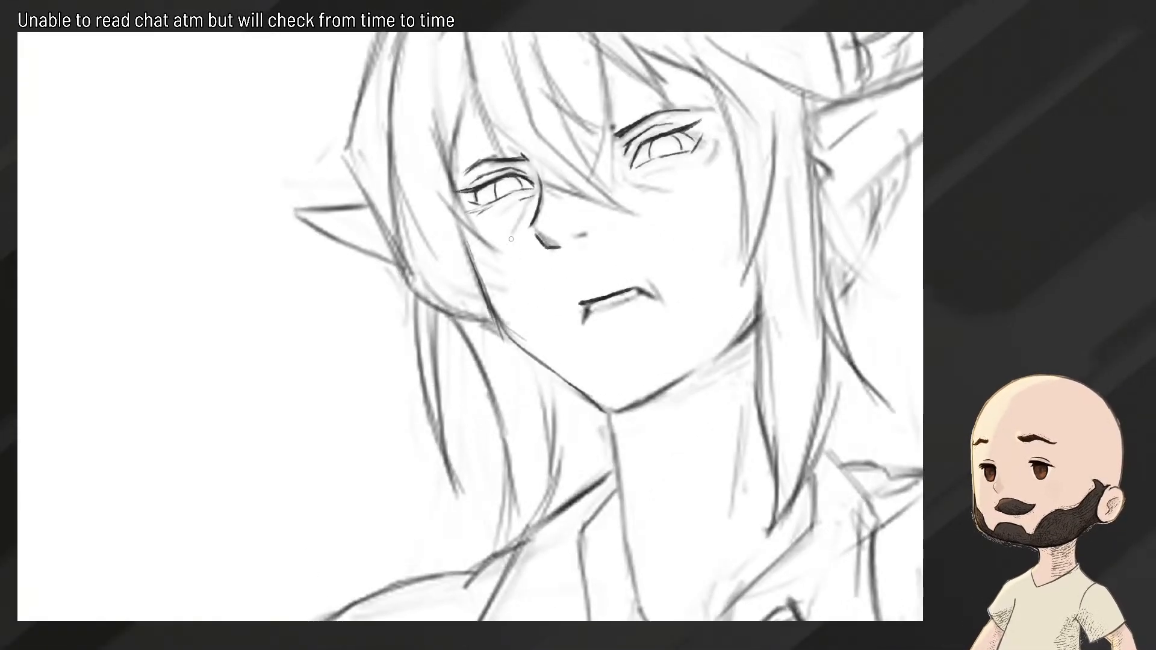
key("ctrl+z")
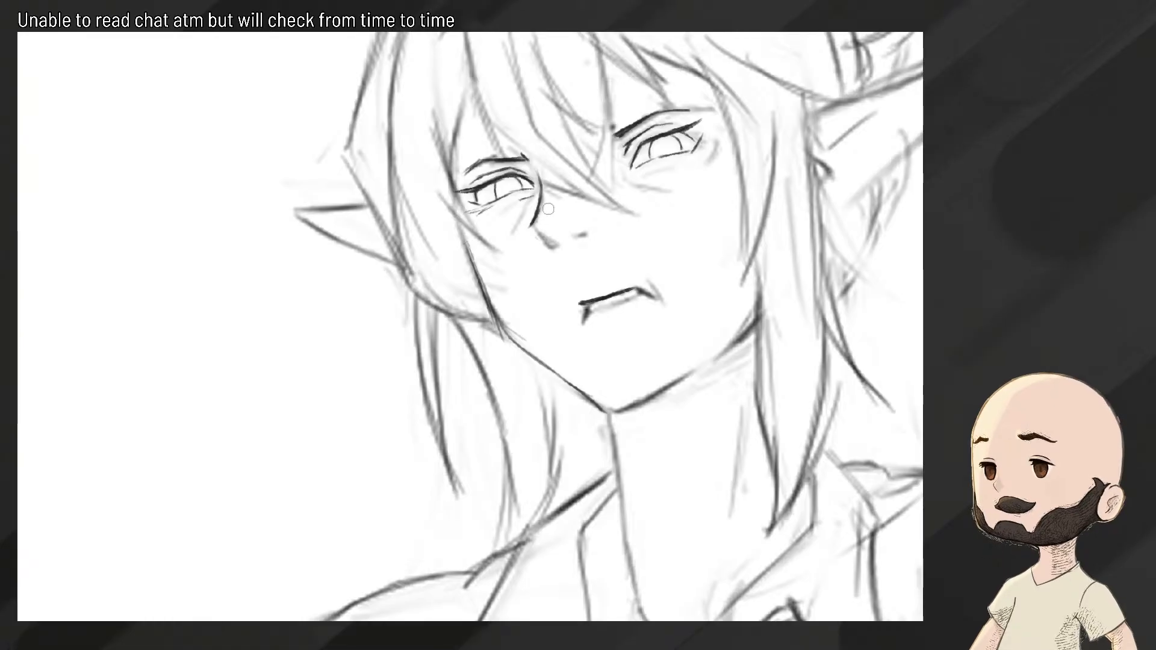
key("e")
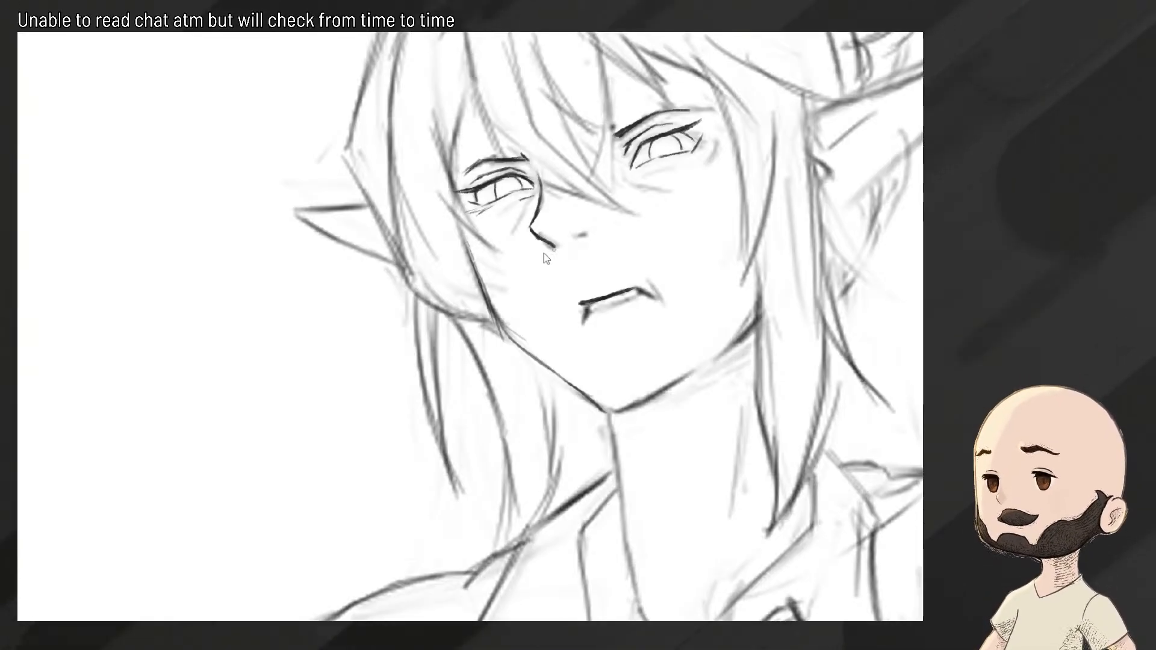
mouse_move(545, 254)
left_mouse_down()
mouse_move(492, 269)
mouse_move(557, 256)
left_mouse_up()
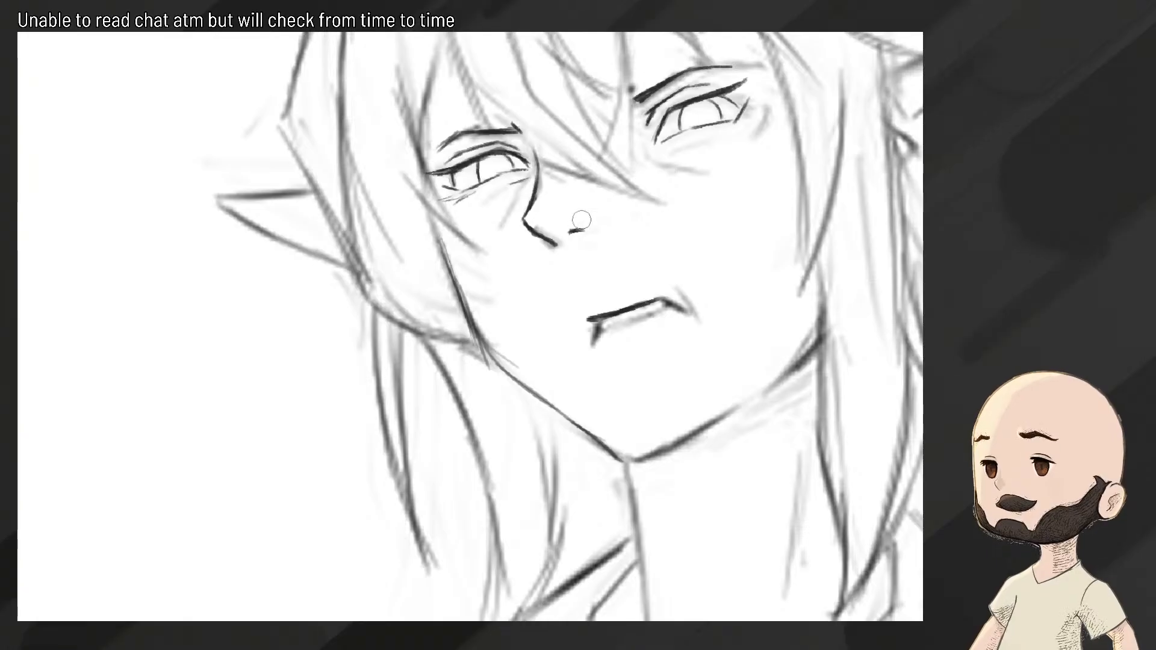
Darken the short nostril mark beside the nose tip and clean up around it
left_click_drag(624, 233, 576, 216)
left_click_drag(576, 217, 602, 213)
left_click_drag(549, 240, 573, 242)
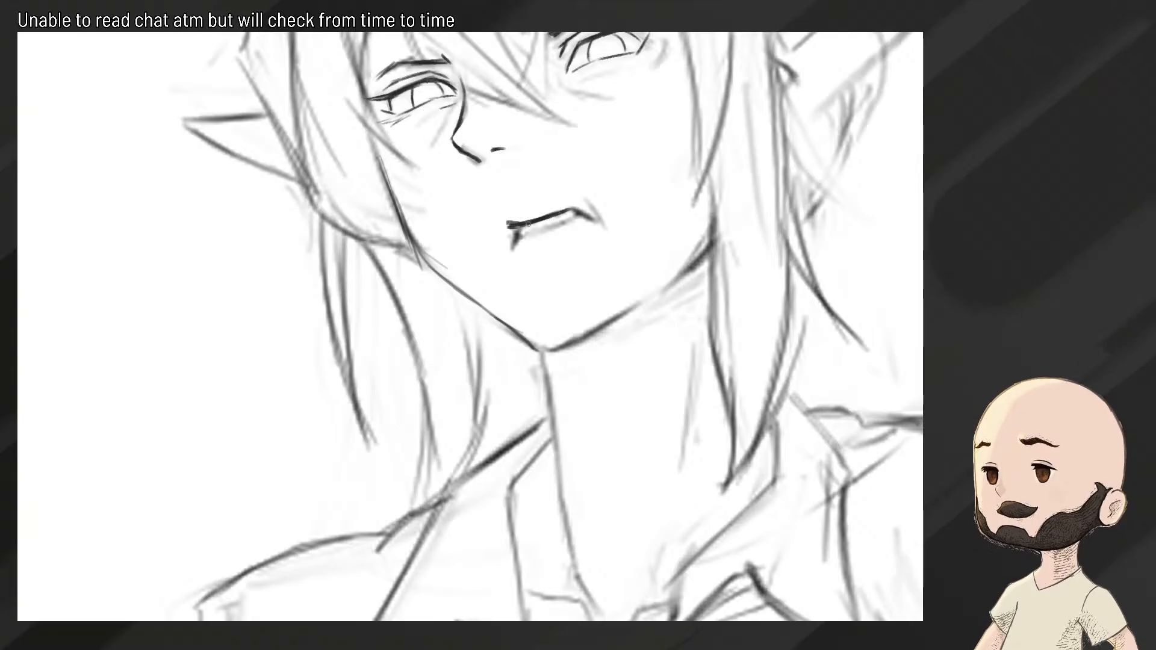
Thicken the mouth line toward its small-ear-side corner and check the face mirrored and zoomed out
key("ctrl+z")
mouse_move(512, 222)
left_mouse_down()
mouse_move(537, 218)
mouse_move(460, 219)
mouse_move(514, 225)
left_mouse_up()
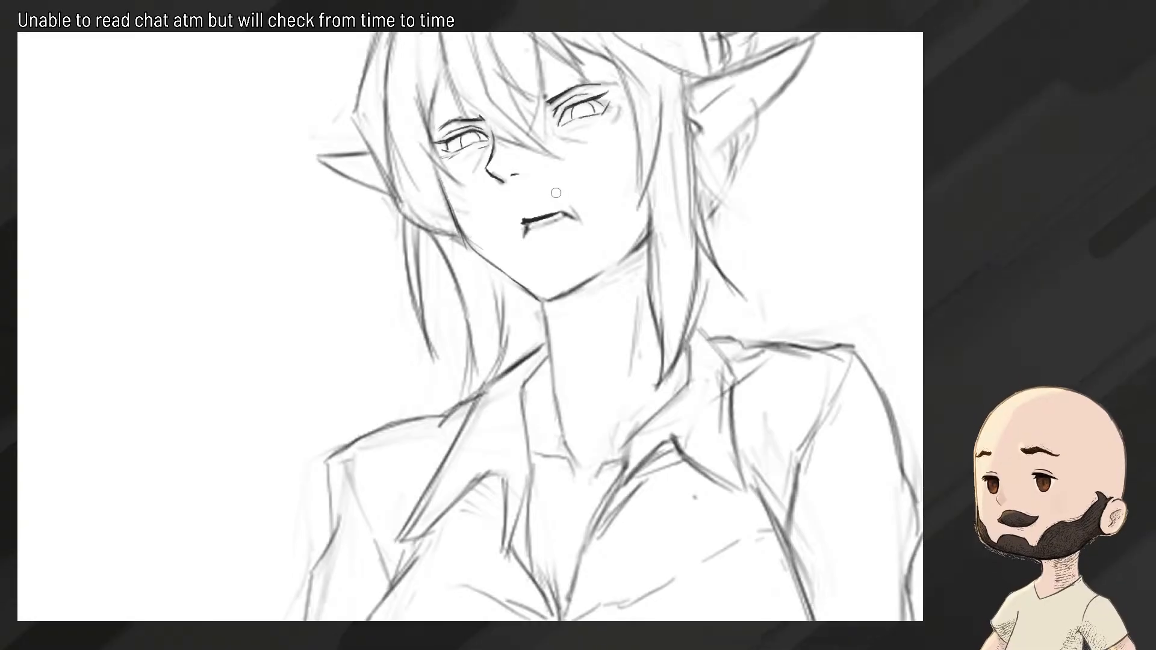
key("h")
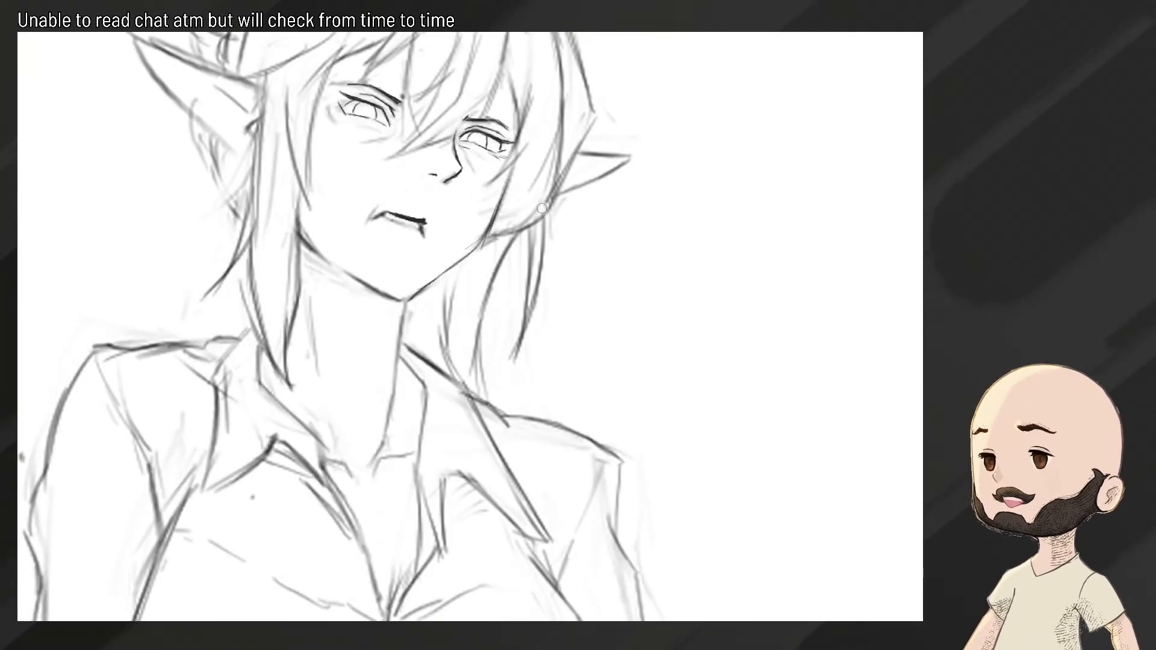
key("h")
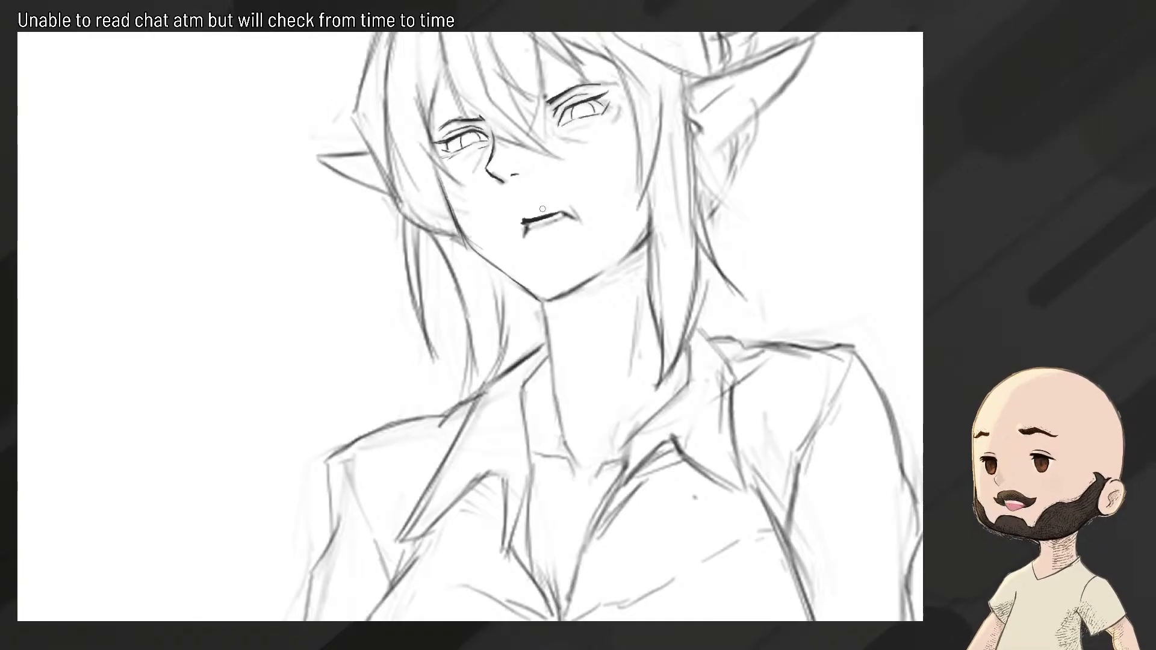
scroll(542, 209, "up", 2)
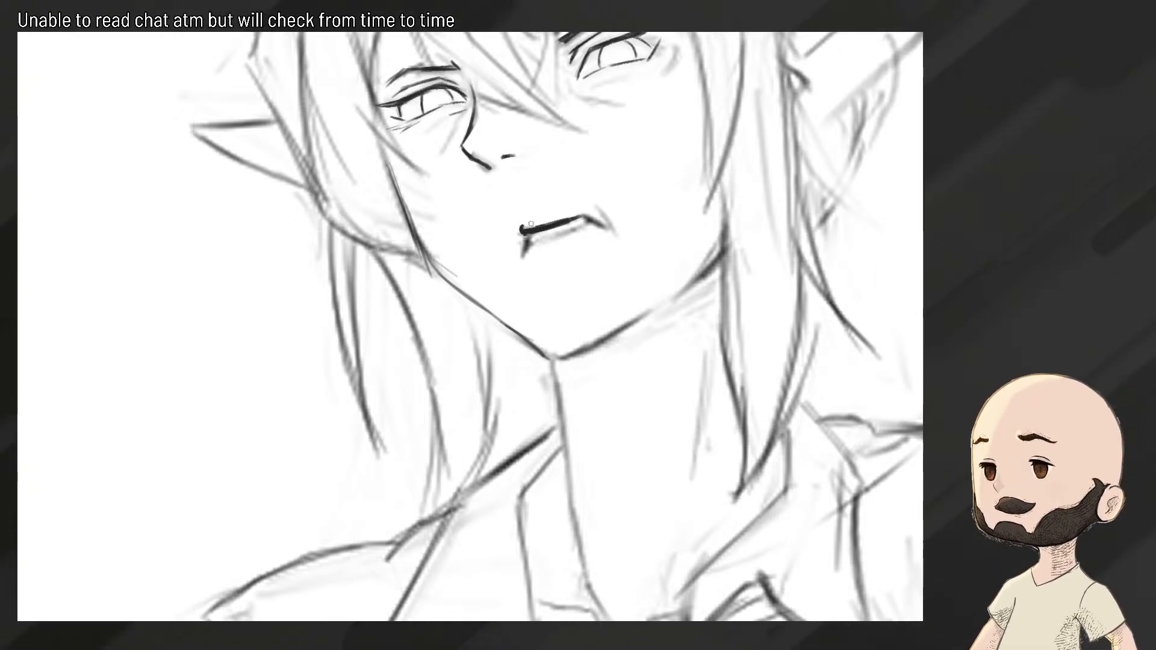
scroll(533, 243, "down", 4)
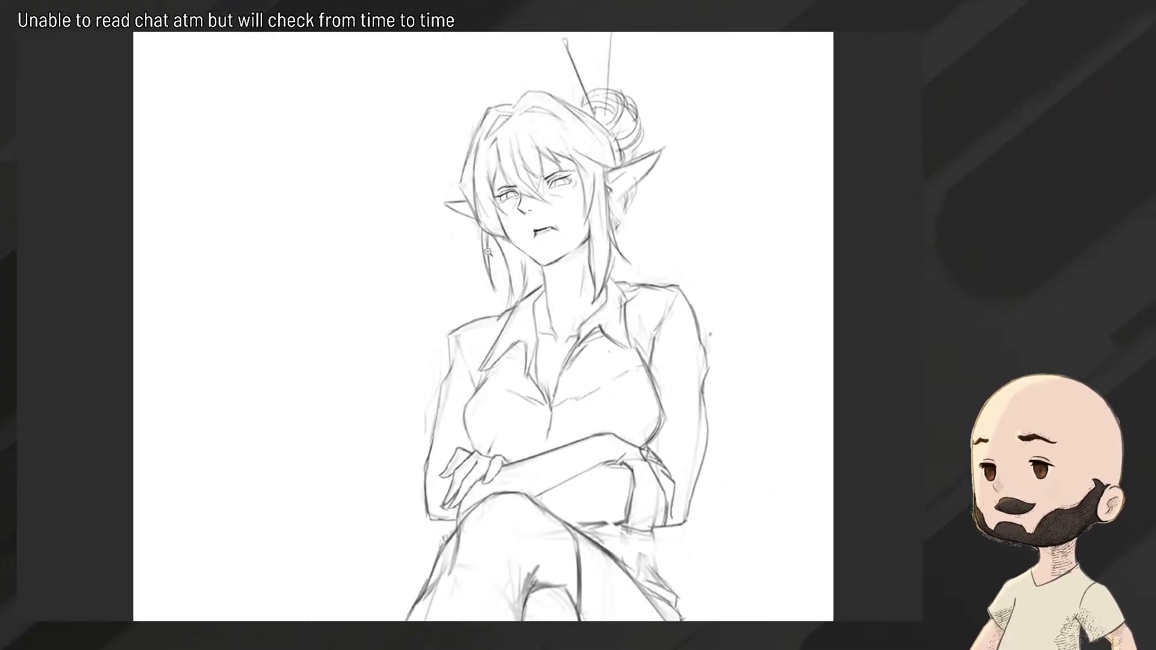
scroll(533, 243, "up", 3)
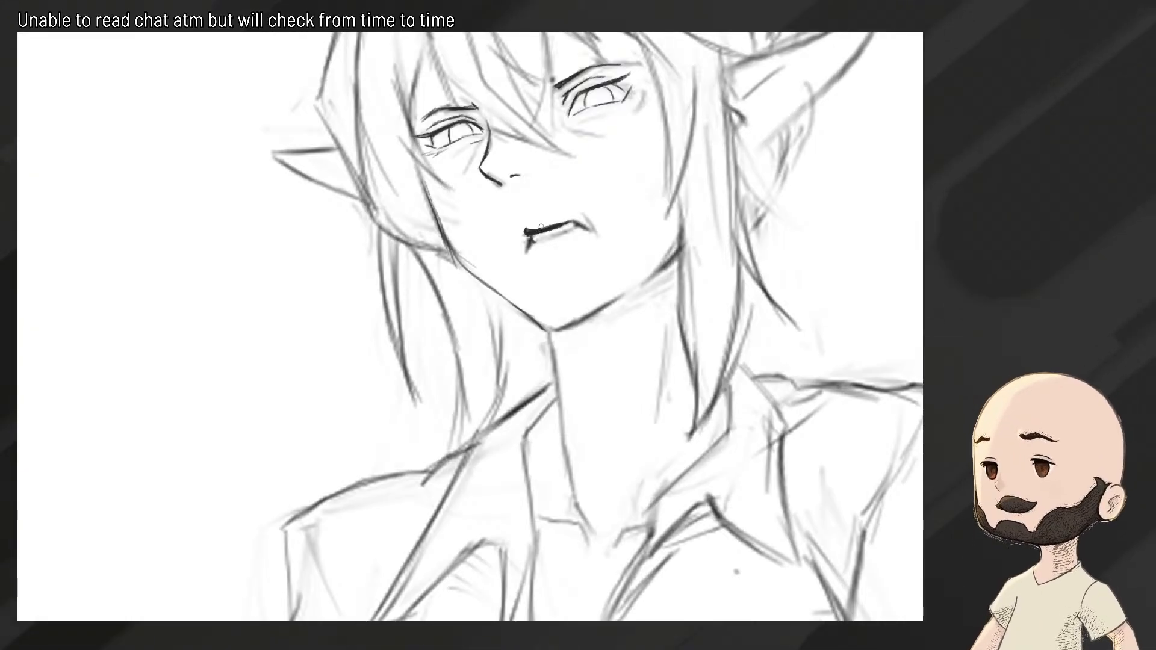
Erase the middle of the mouth line and redraw it as a cleaner stroke between the corners
key("e")
left_click_drag(561, 206, 470, 363)
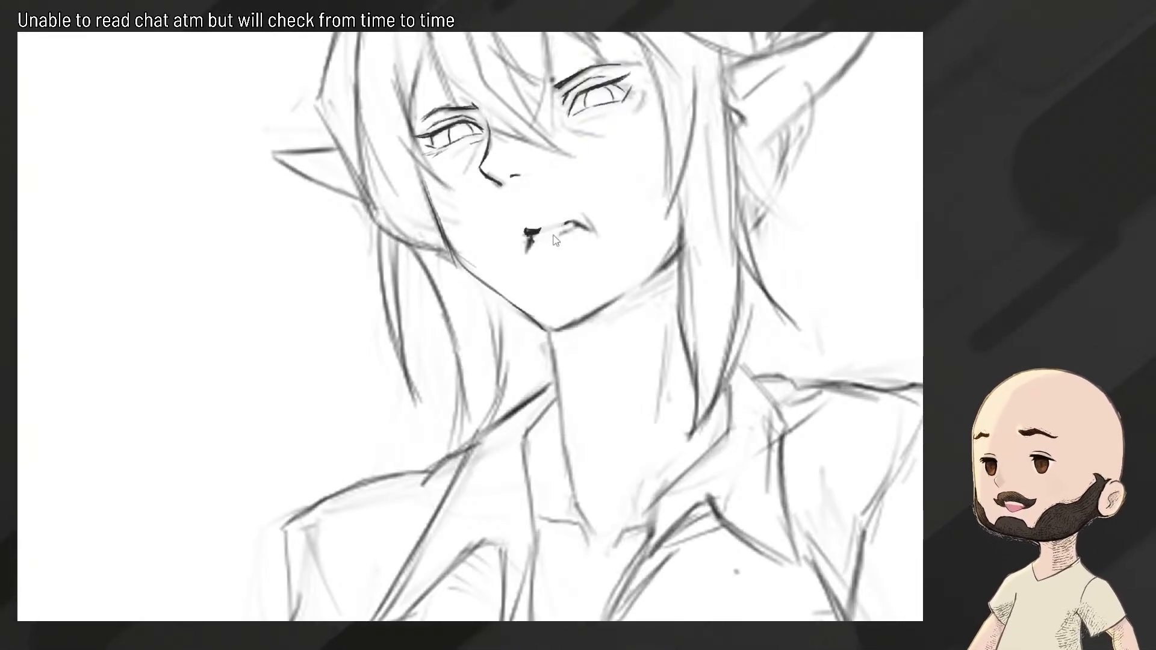
key("b")
left_click_drag(538, 231, 573, 223)
Trim the small-ear-side mouth corner with a smaller eraser, sharpen its downward point and check it from a distance
key("e")
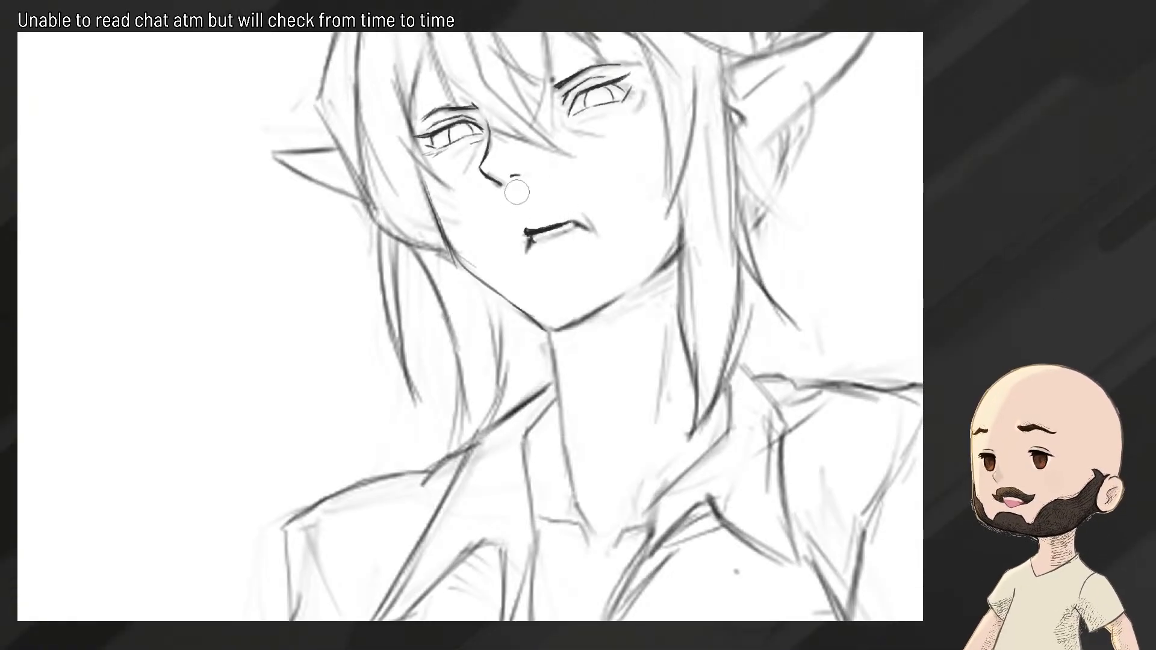
key("bracketleft")
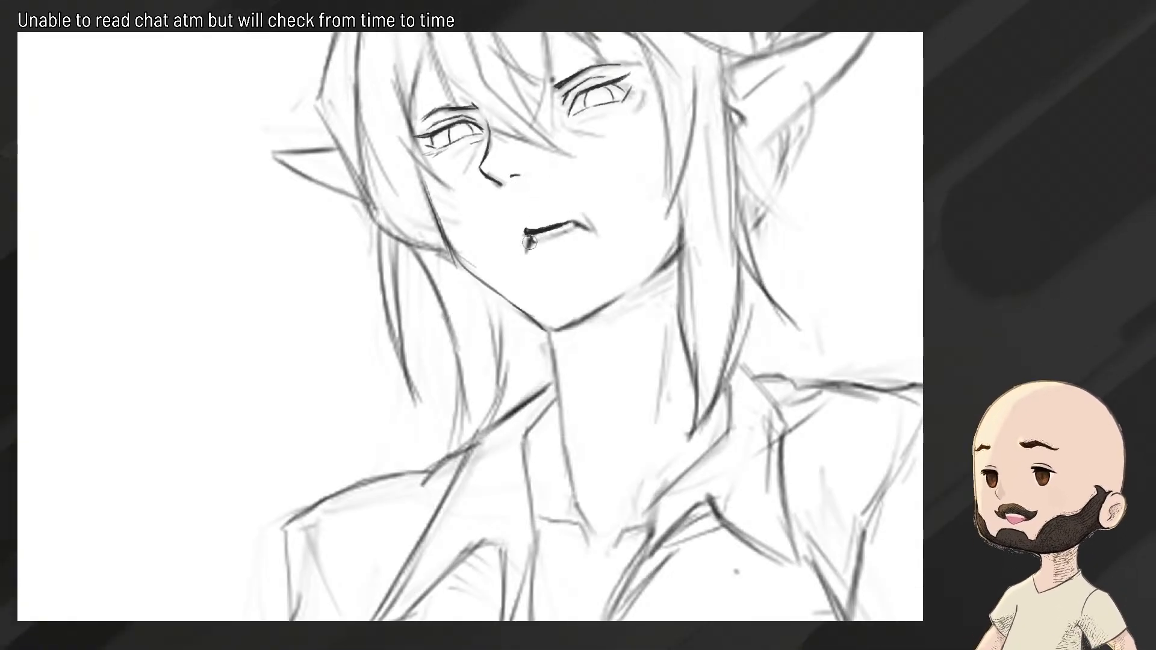
left_click_drag(531, 242, 533, 241)
key("b")
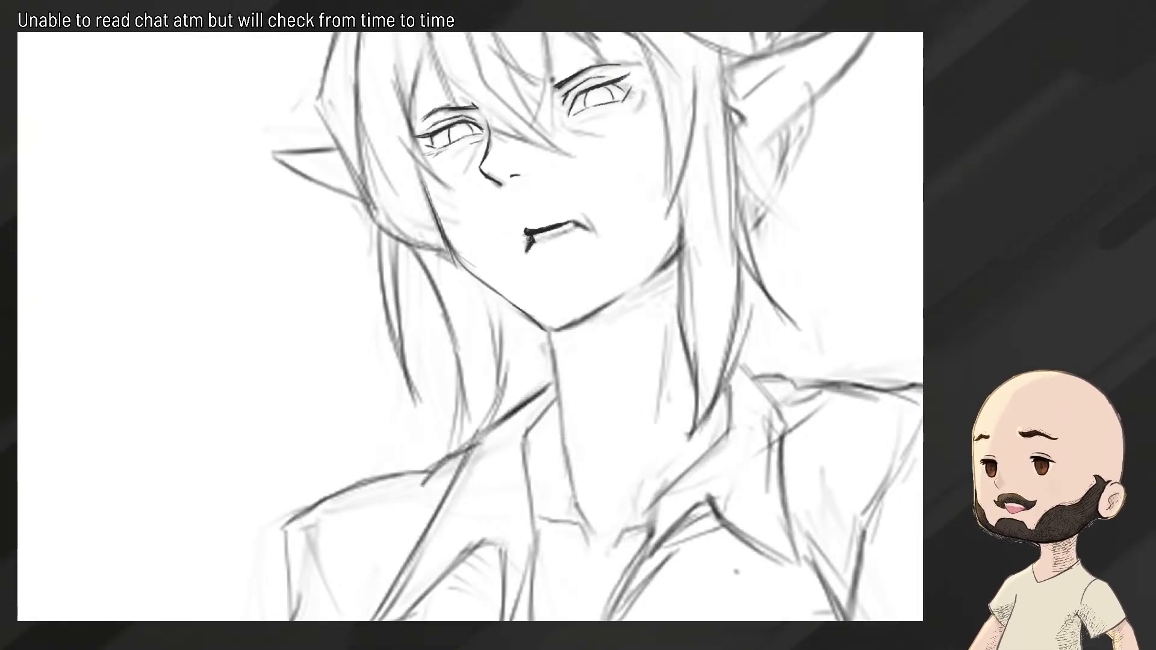
scroll(528, 246, "down", 5)
scroll(533, 244, "up", 6)
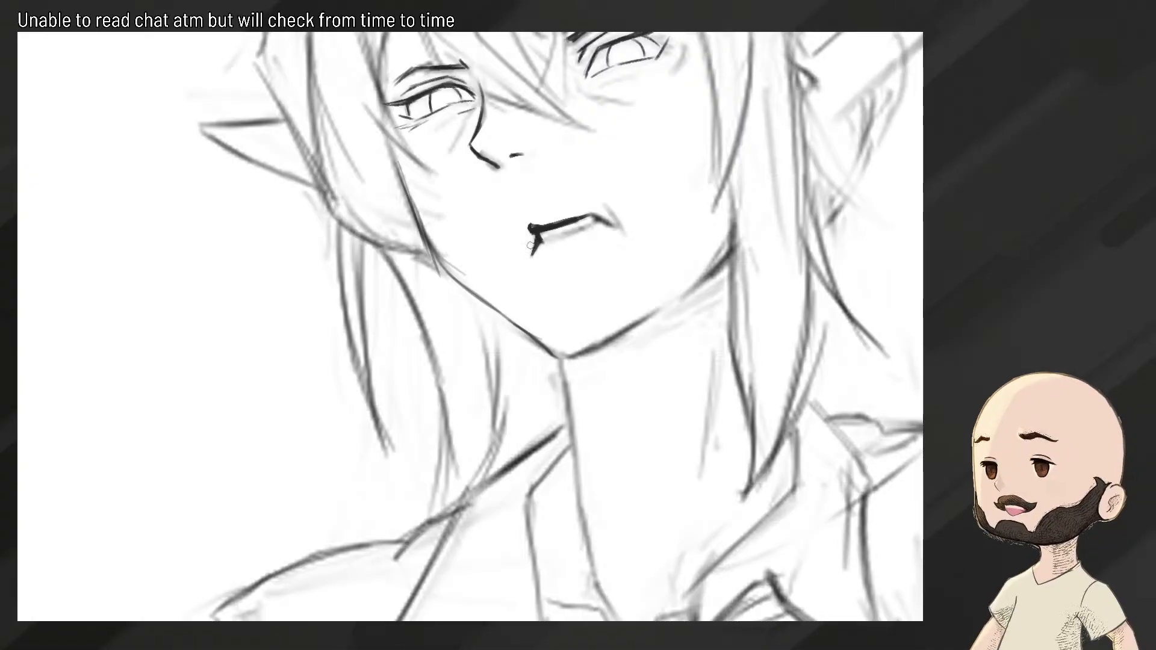
scroll(542, 254, "down", 5)
scroll(539, 254, "up", 5)
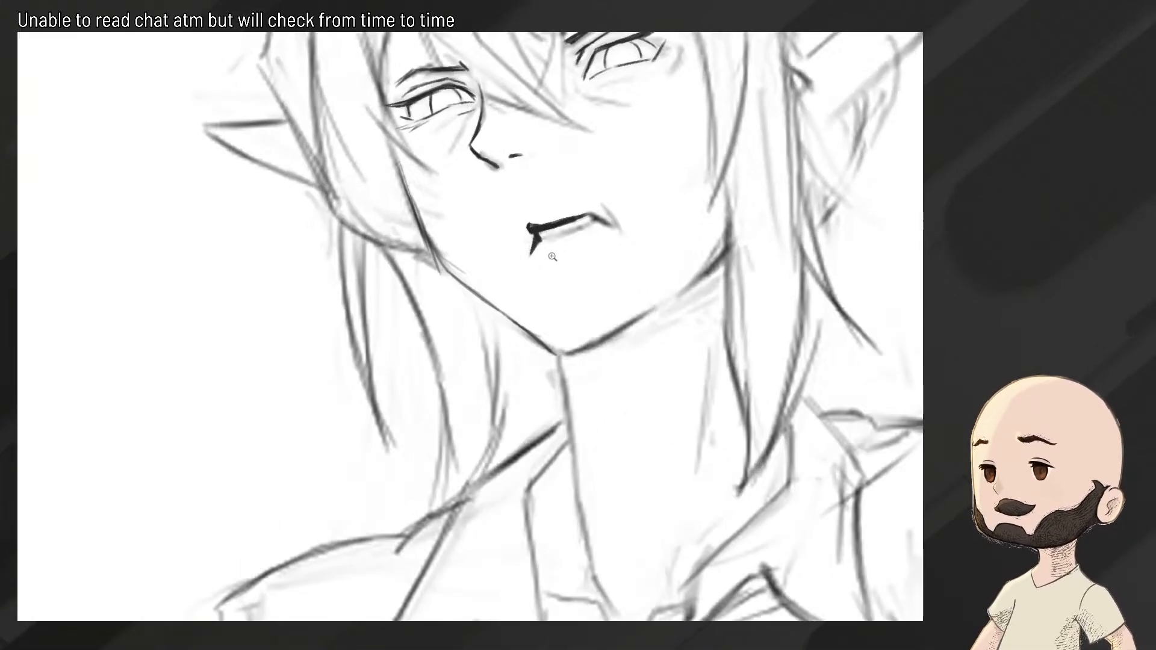
Draw the lower edge of the open mouth beneath the upper line, joining it to both corners
scroll(537, 237, "down", 4)
left_click(514, 270)
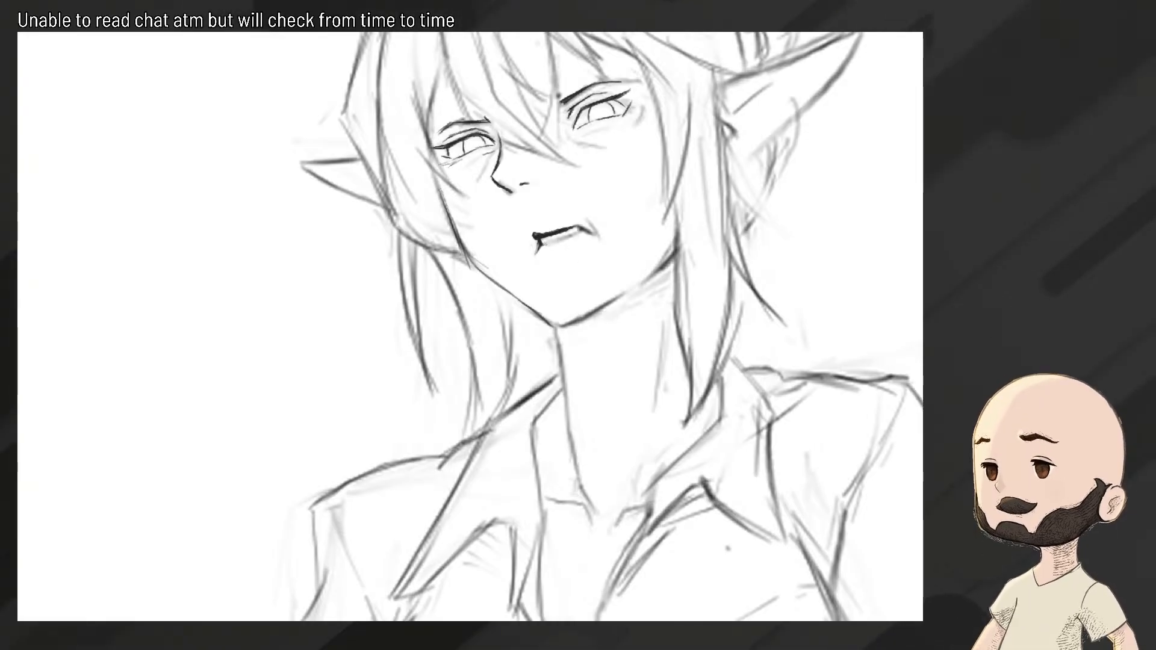
left_click_drag(559, 242, 591, 234)
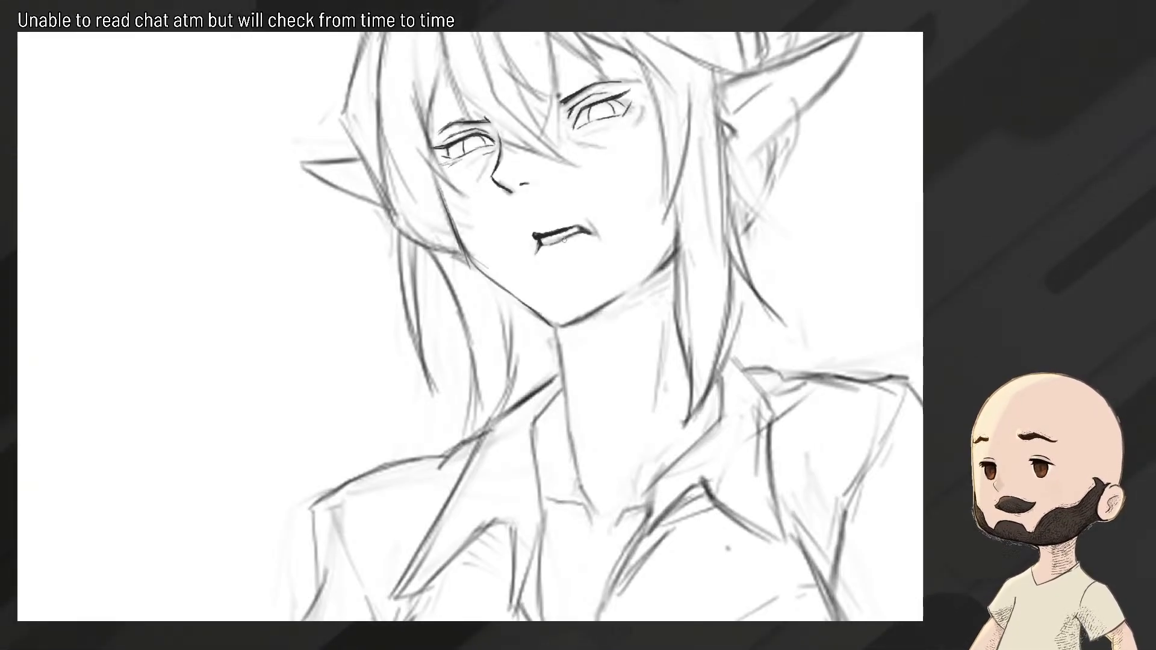
mouse_move(555, 255)
left_mouse_down()
mouse_move(477, 289)
mouse_move(561, 246)
left_mouse_up()
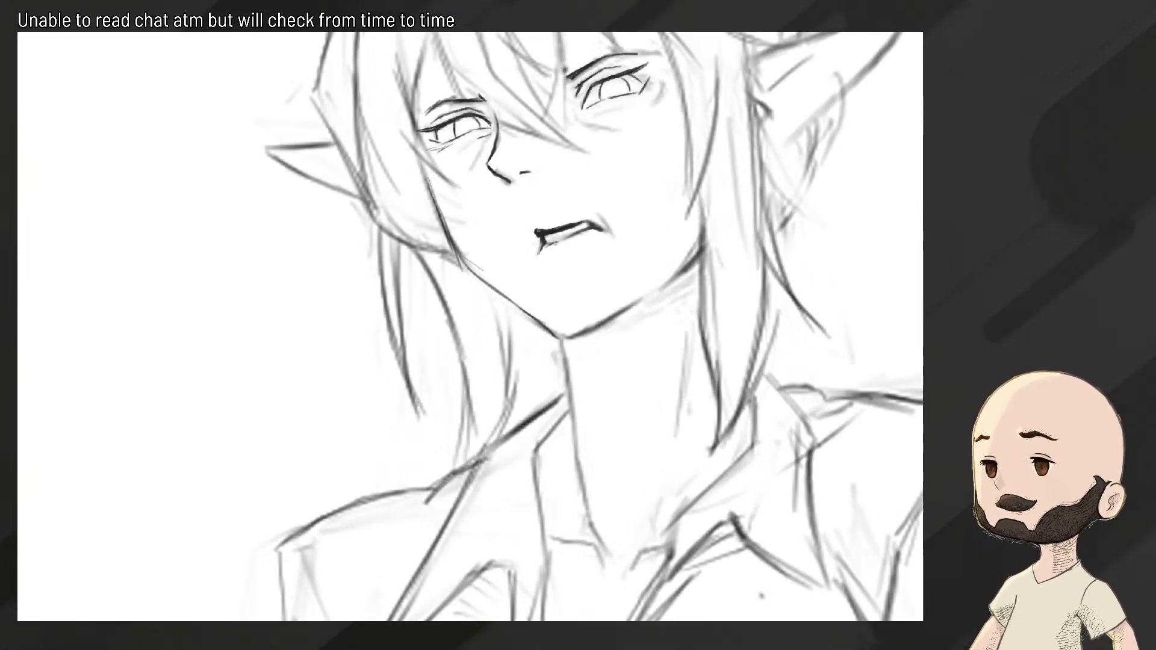
mouse_move(541, 249)
left_mouse_down()
mouse_move(589, 228)
mouse_move(517, 259)
mouse_move(598, 213)
left_mouse_up()
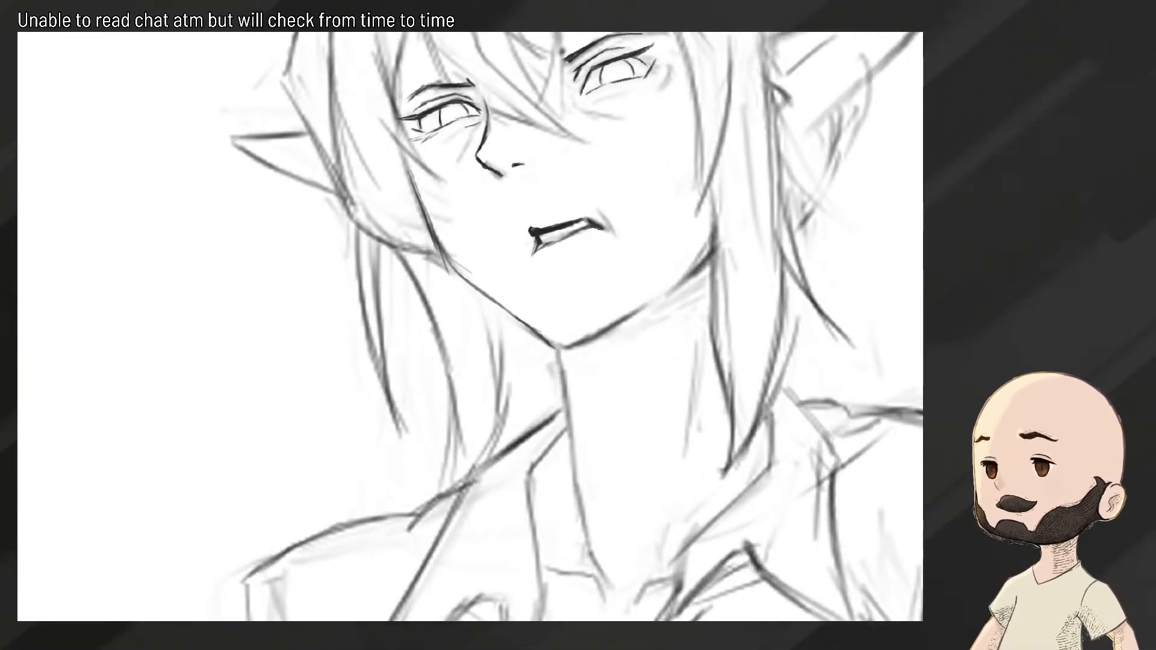
Clean the faint sketch marks around the large-ear-side mouth corner and darken its downward turn
scroll(598, 225, "down", 6)
scroll(598, 225, "up", 5)
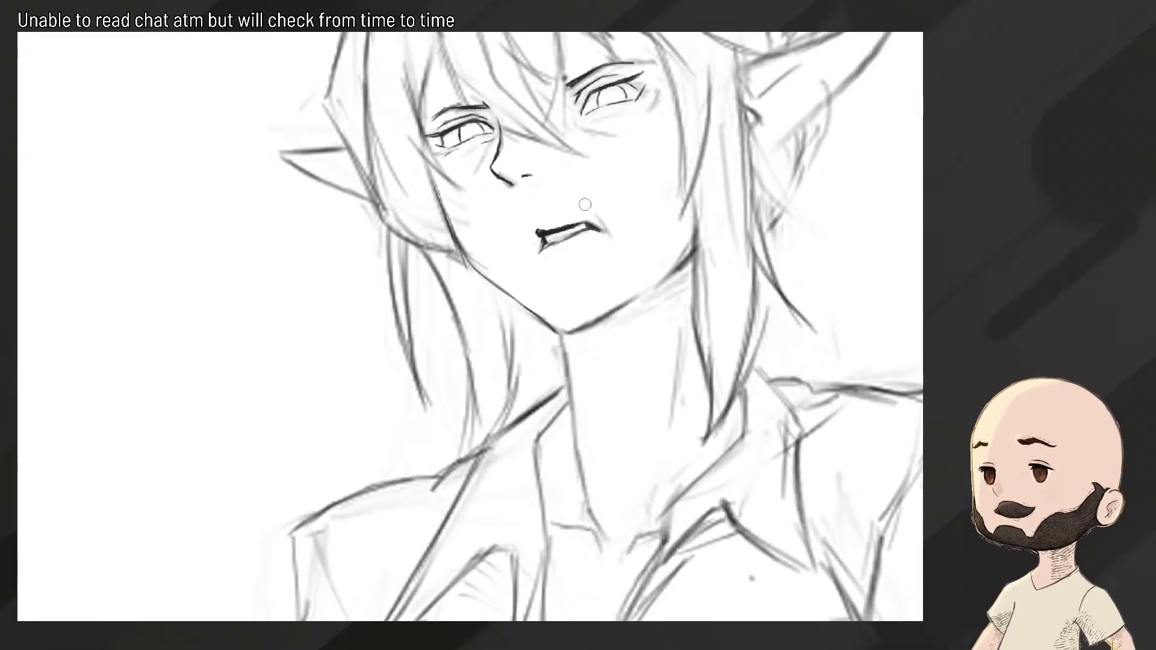
mouse_move(620, 239)
left_mouse_down()
mouse_move(555, 260)
mouse_move(614, 245)
left_mouse_up()
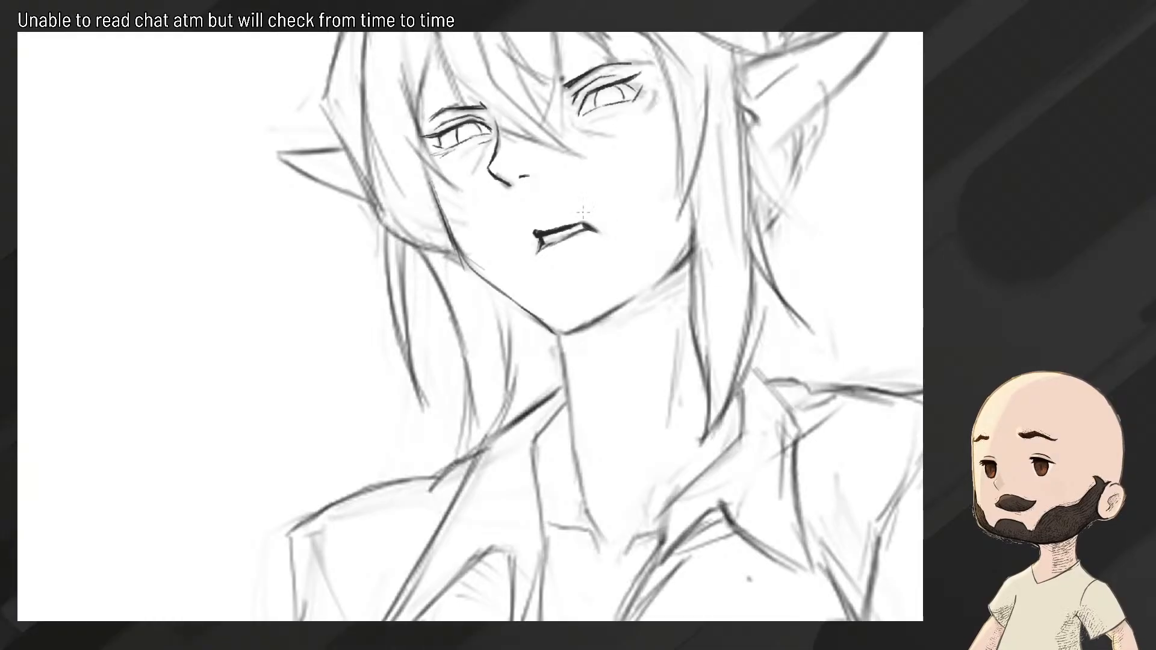
mouse_move(600, 246)
left_mouse_down()
mouse_move(540, 252)
mouse_move(595, 230)
mouse_move(581, 203)
left_mouse_up()
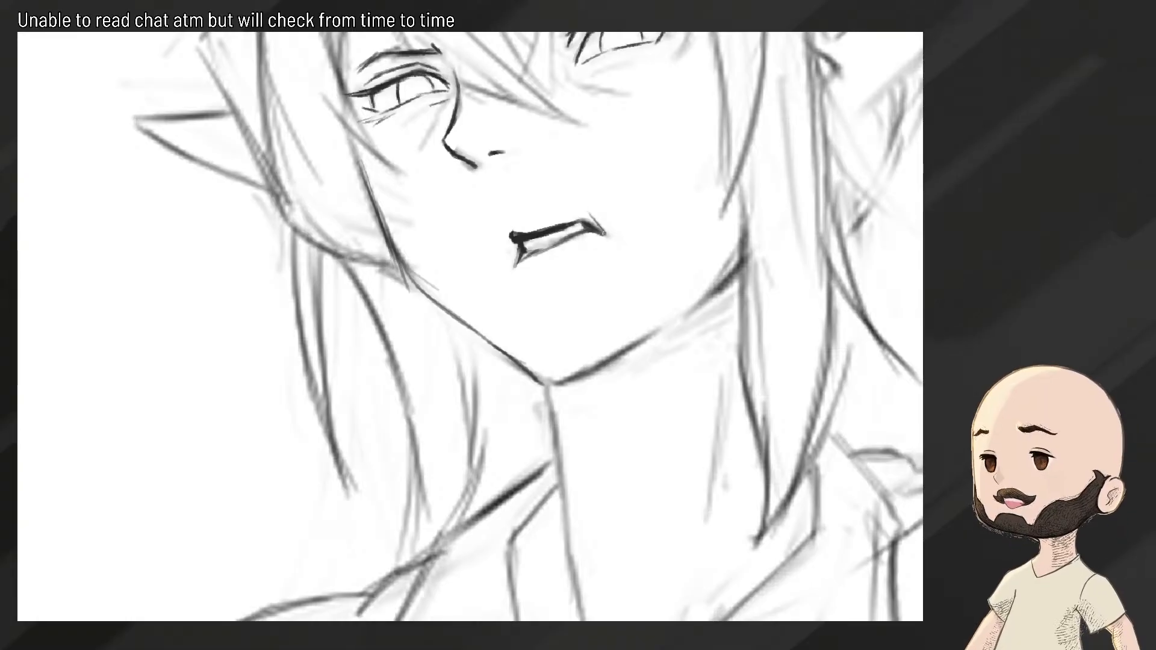
Add a short diagonal stroke across the large-ear-side mouth corner, trim it and check the mouth from a distance
key("ctrl+0")
left_click_drag(605, 241, 653, 238)
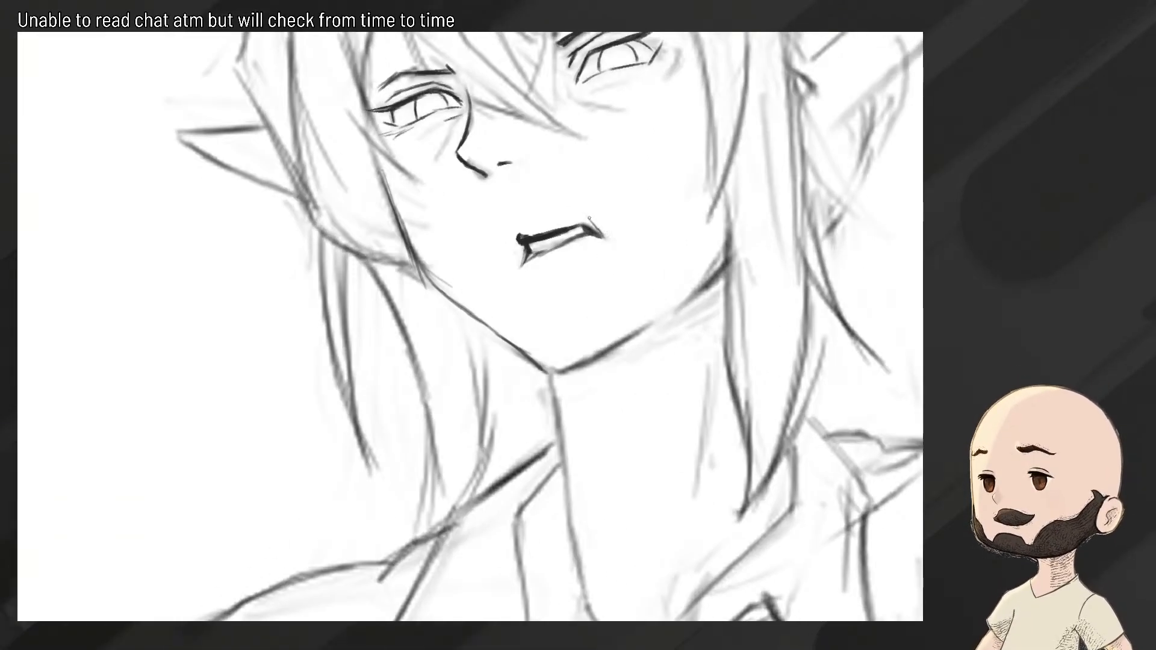
mouse_move(576, 200)
left_mouse_down()
mouse_move(610, 244)
mouse_move(551, 282)
mouse_move(605, 271)
left_mouse_up()
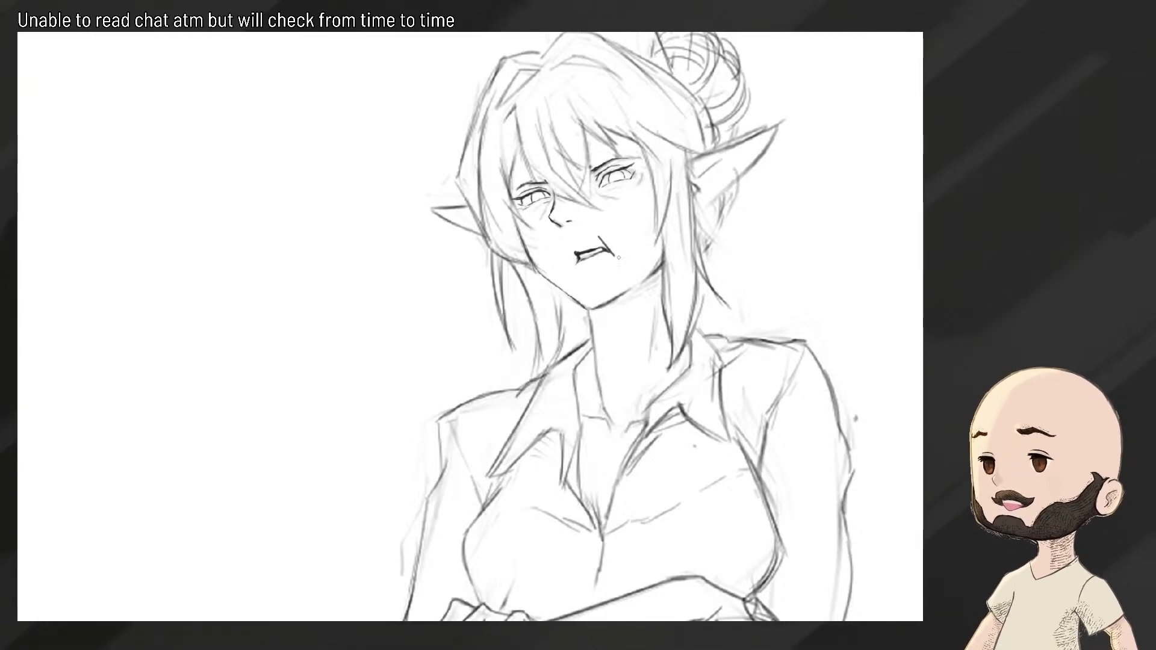
scroll(618, 258, "up", 3)
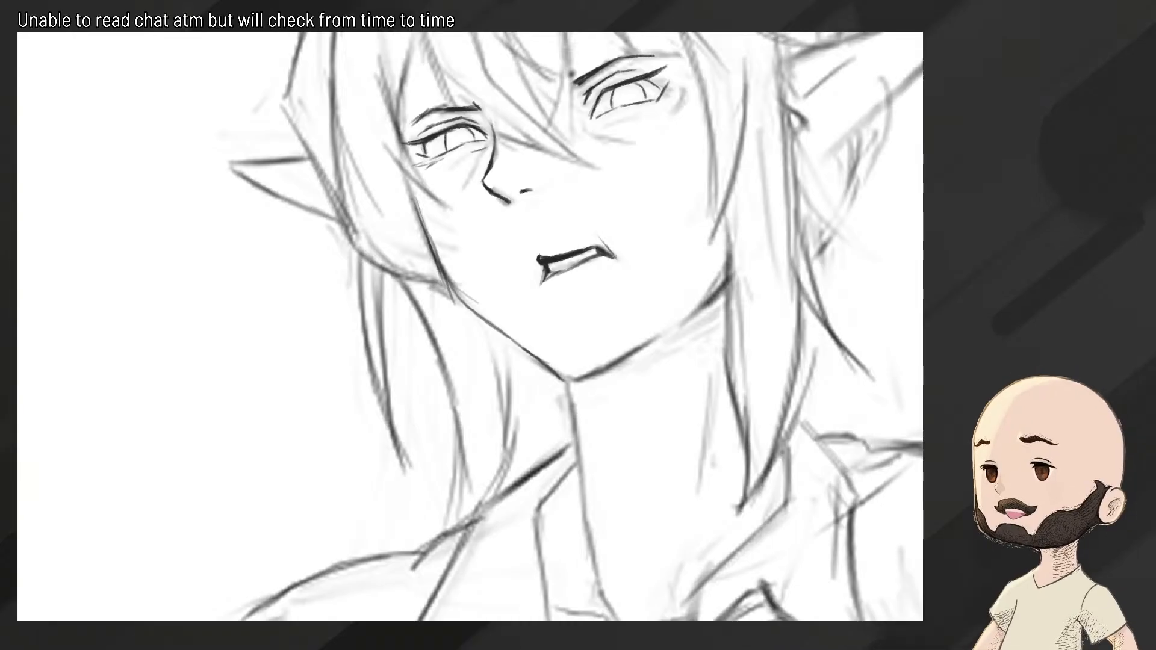
scroll(617, 260, "down", 5)
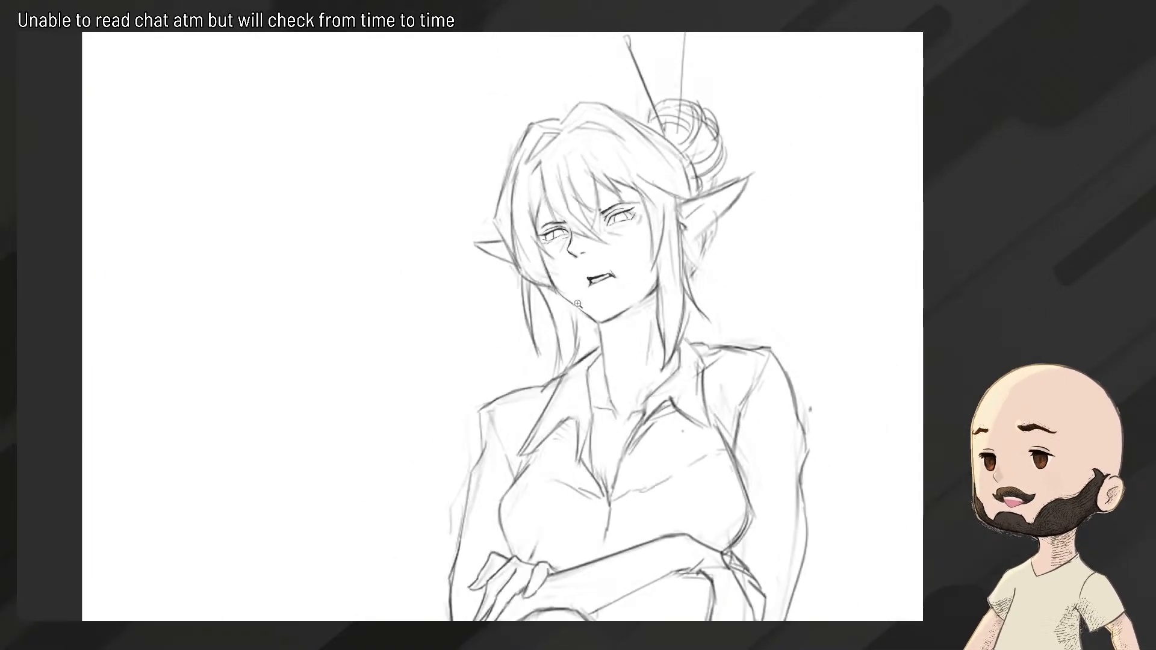
Add short lashes along the upper lid of the large-ear-side eye and check the face zoomed out
scroll(571, 307, "down", 2)
scroll(647, 209, "up", 6)
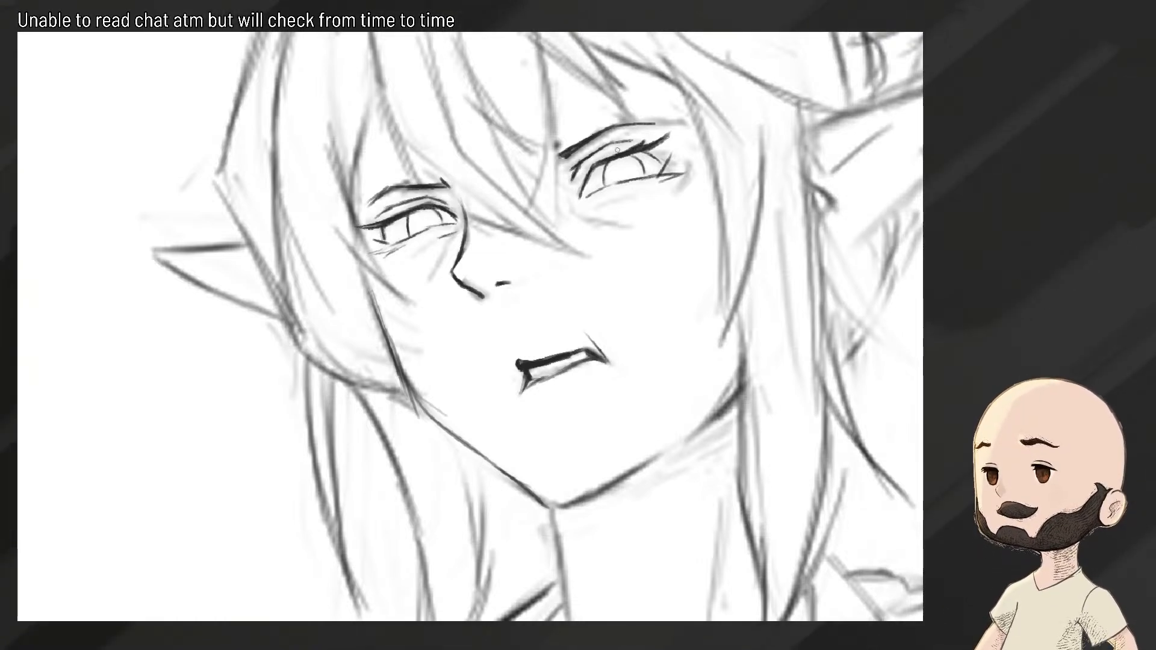
mouse_move(606, 157)
left_mouse_down()
mouse_move(572, 176)
mouse_move(621, 159)
left_mouse_up()
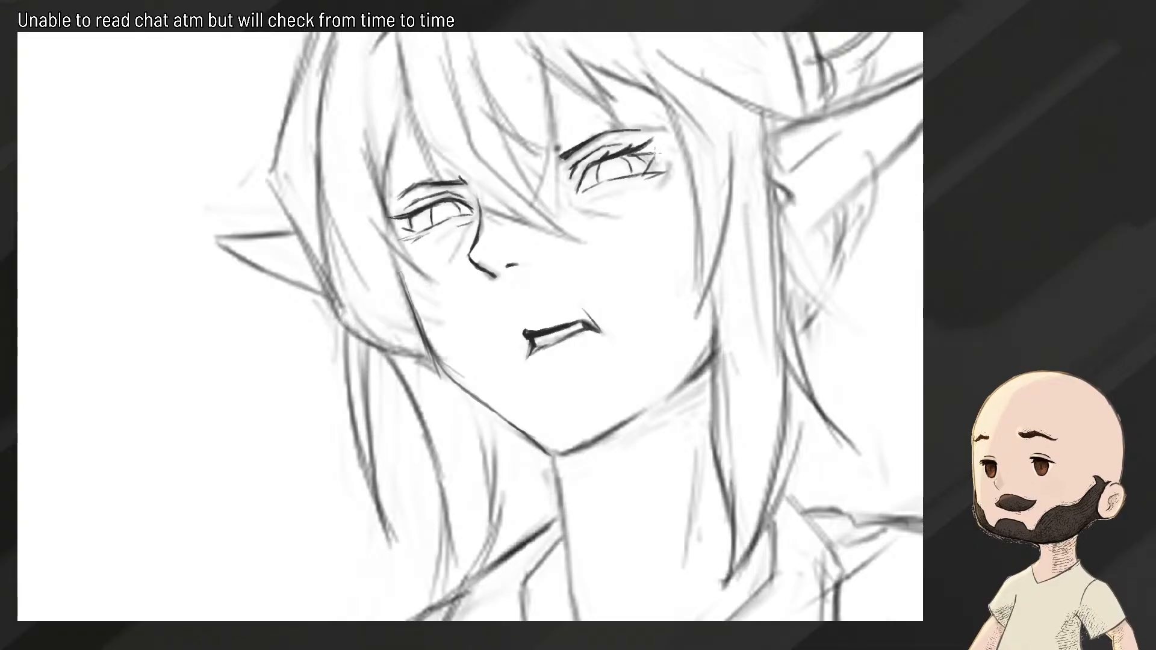
scroll(638, 164, "down", 5)
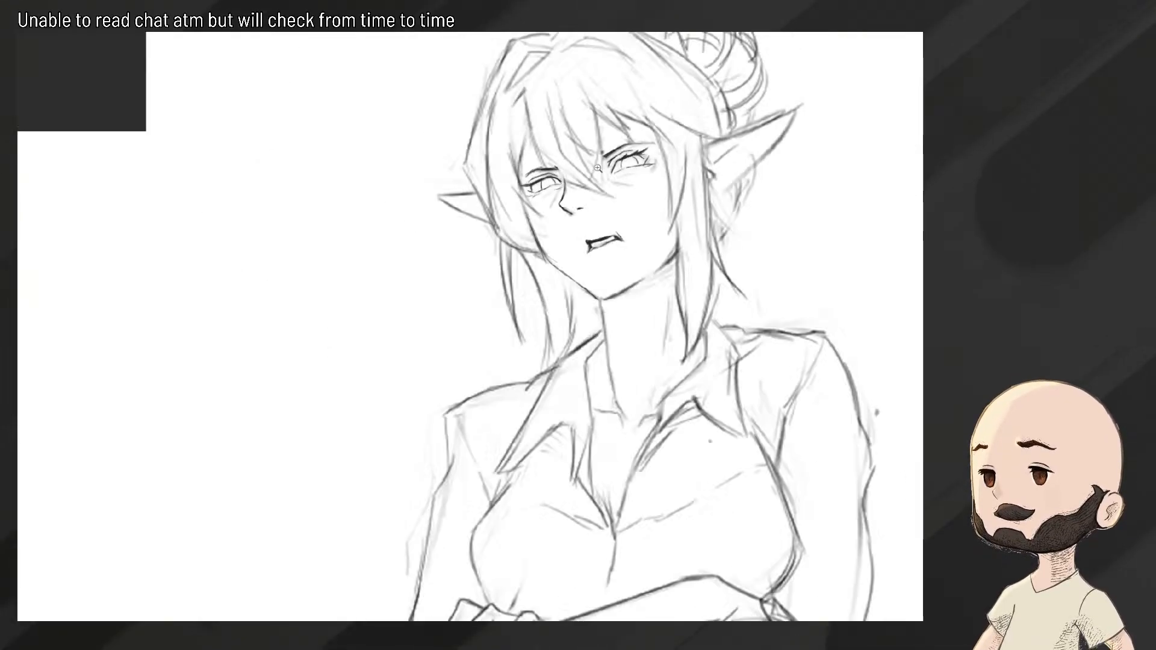
Mirror the canvas, add a small pointed lash at the large-ear-side eye's outer corner and check the whole figure
scroll(638, 163, "up", 2)
key("m")
scroll(638, 164, "down", 4)
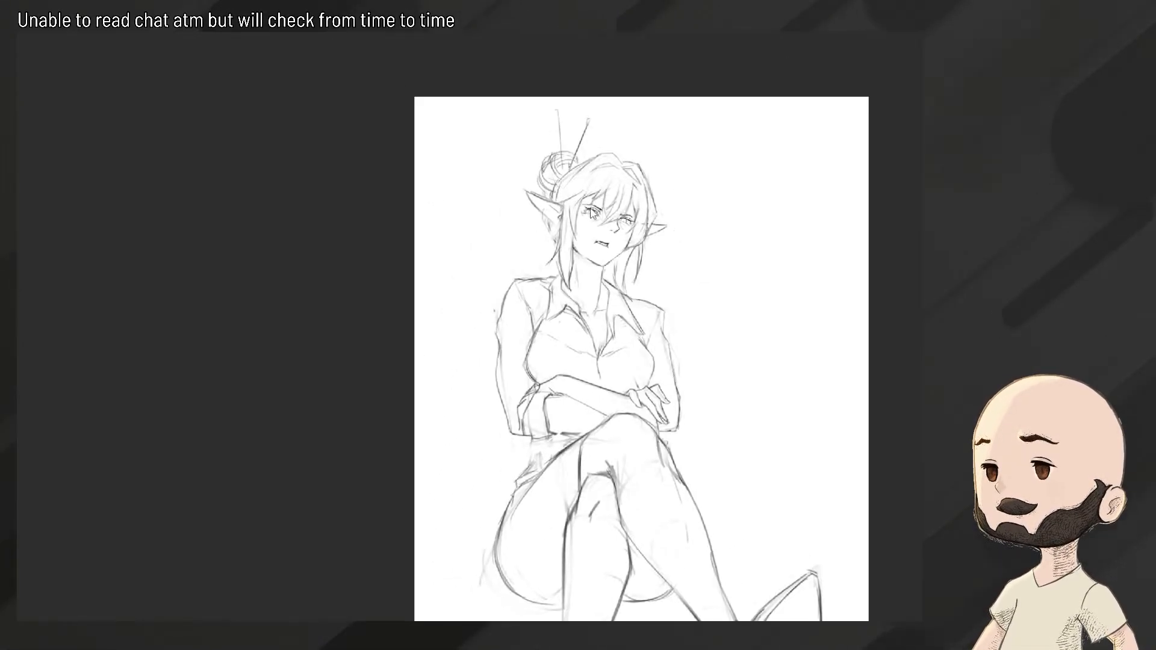
scroll(631, 200, "up", 7)
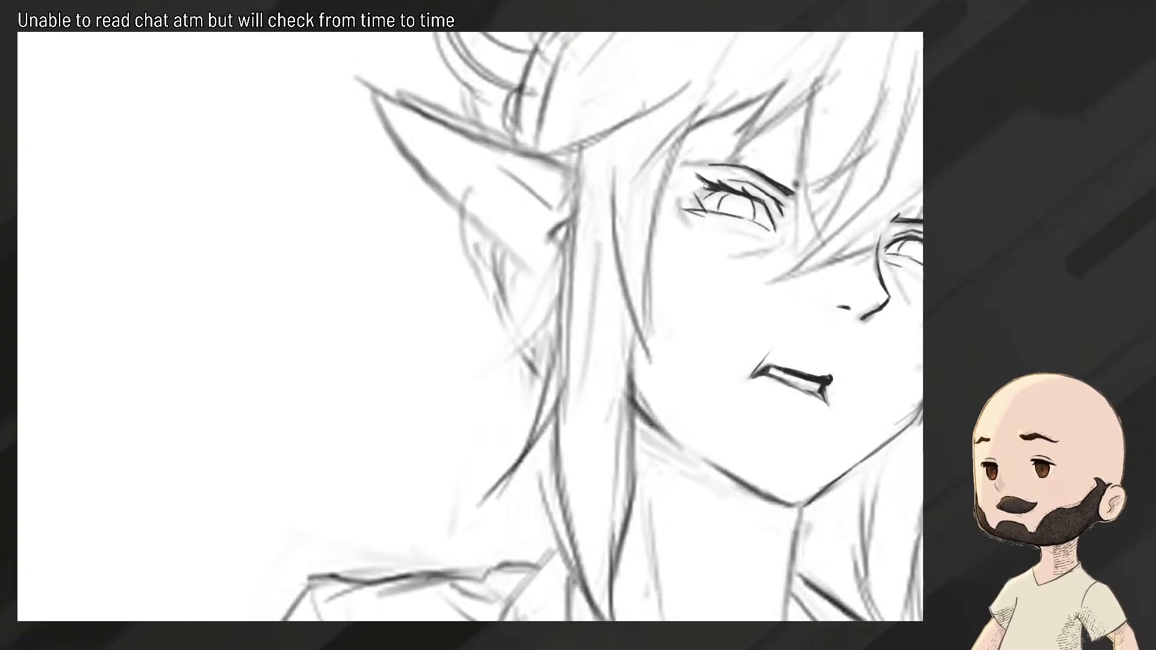
scroll(714, 191, "down", 4)
scroll(713, 191, "up", 4)
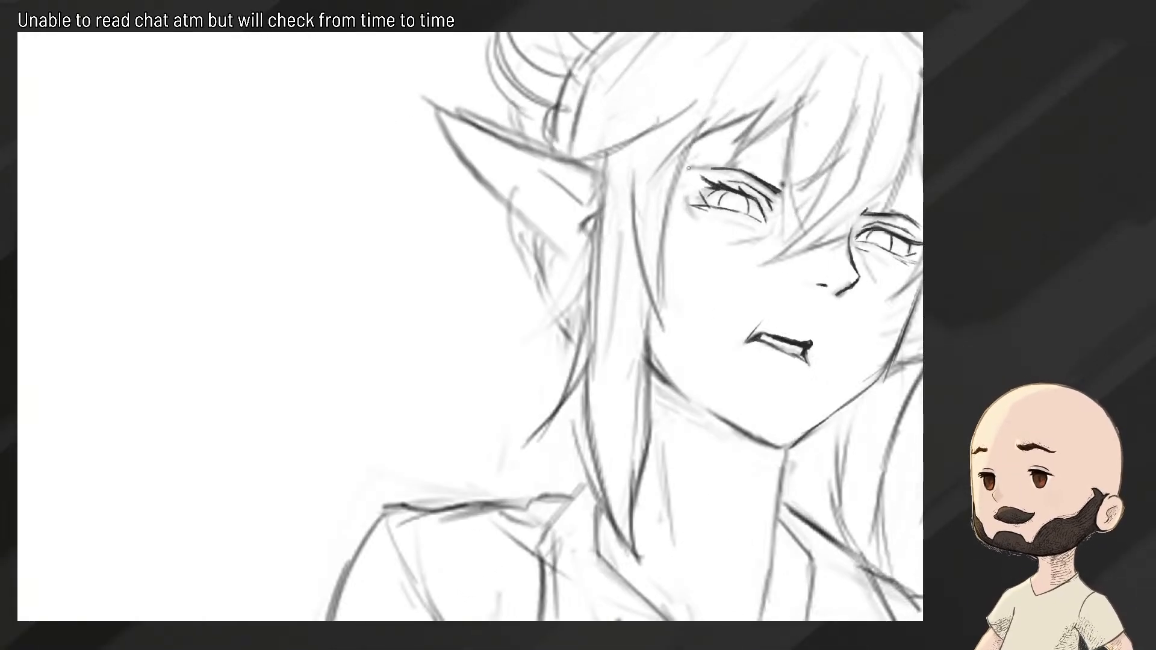
scroll(703, 193, "up", 2)
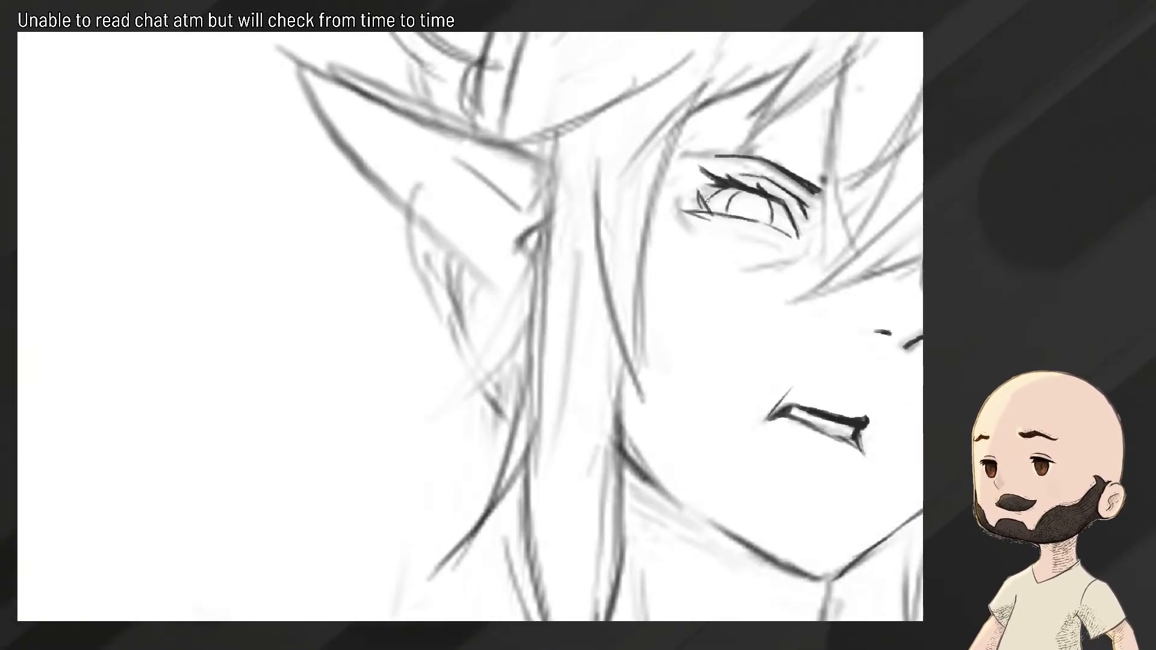
scroll(648, 252, "down", 5)
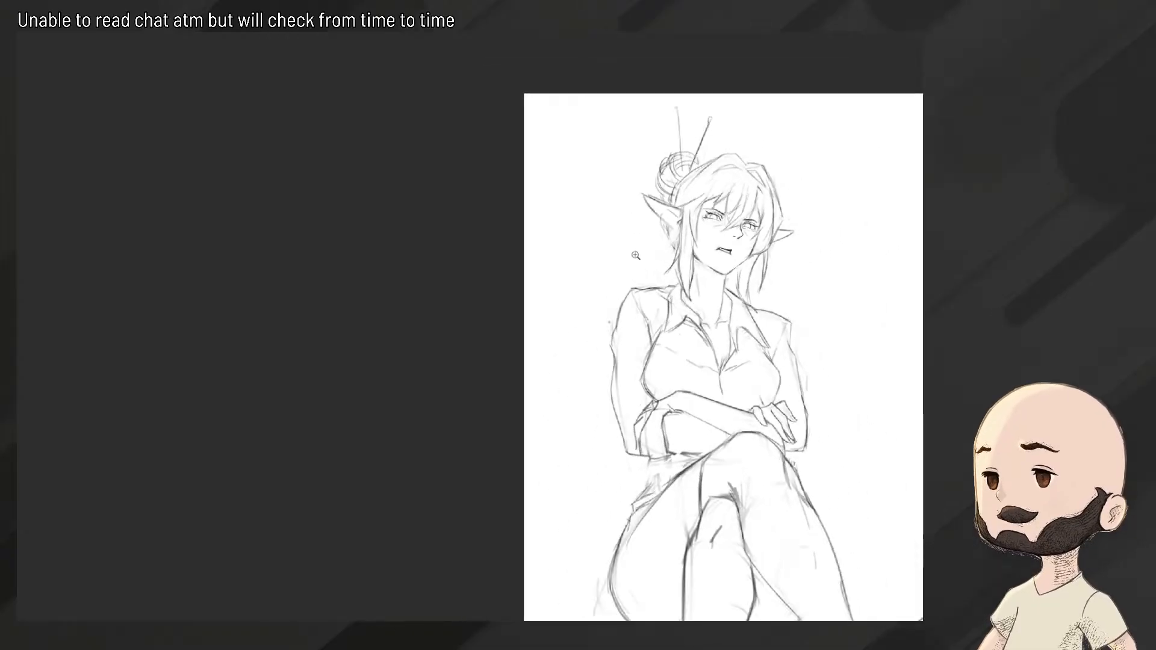
Refine the upper and outer lashes of the large-ear-side eye, comparing close-up with the whole figure
scroll(647, 252, "up", 5)
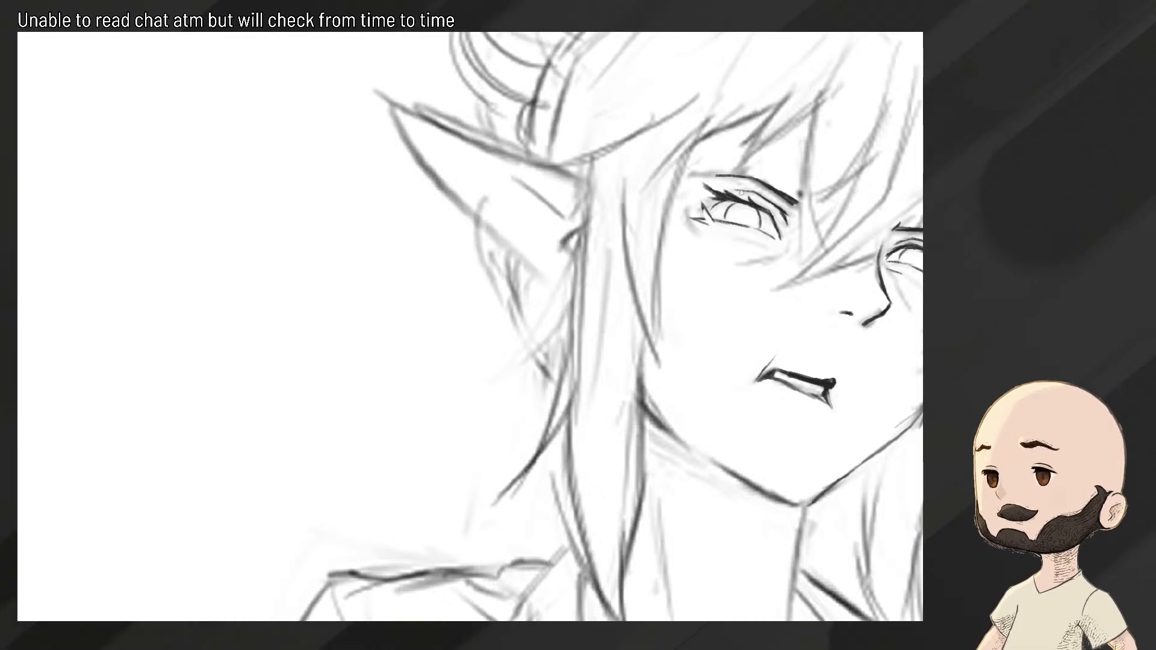
scroll(733, 197, "up", 4)
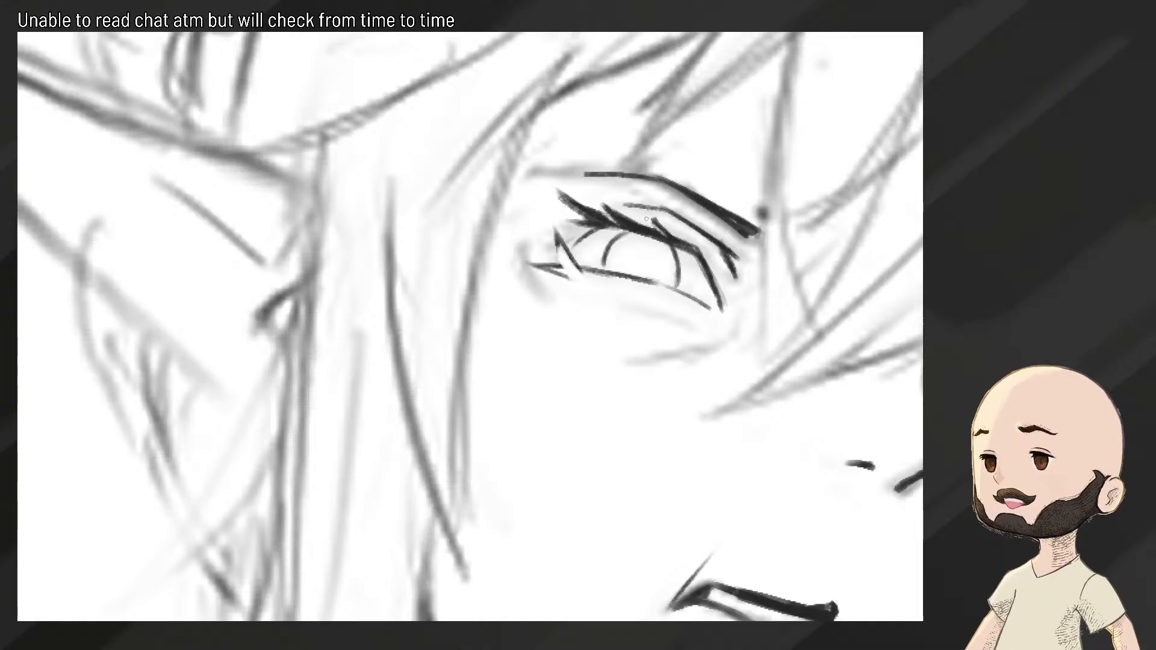
scroll(675, 245, "down", 8)
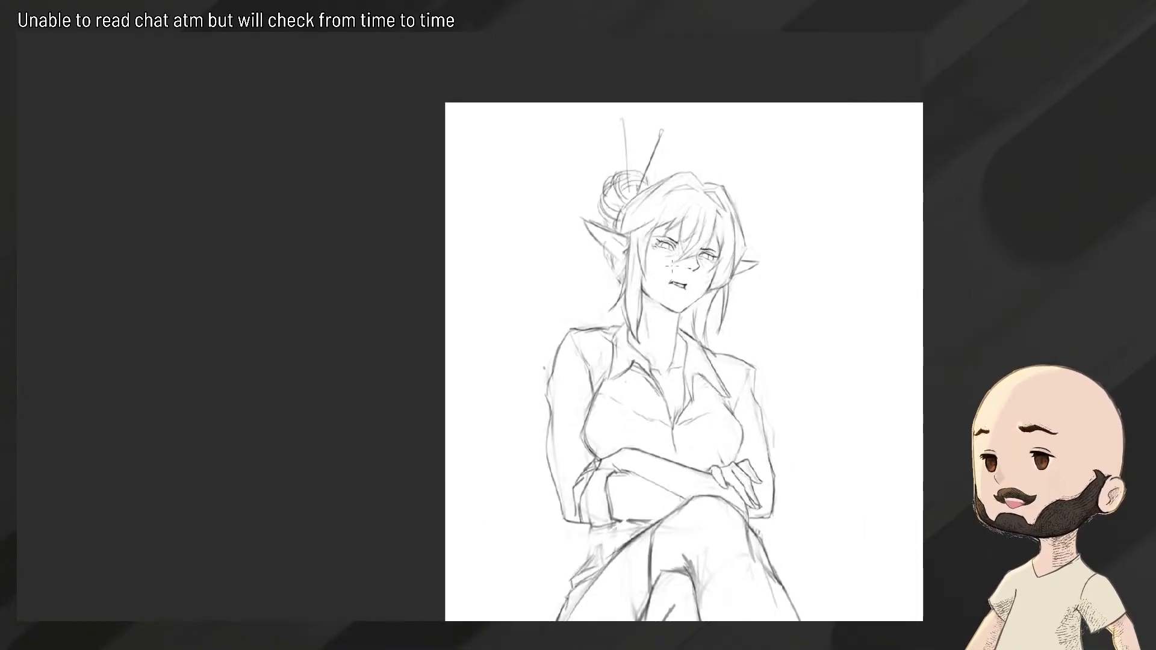
scroll(677, 244, "up", 8)
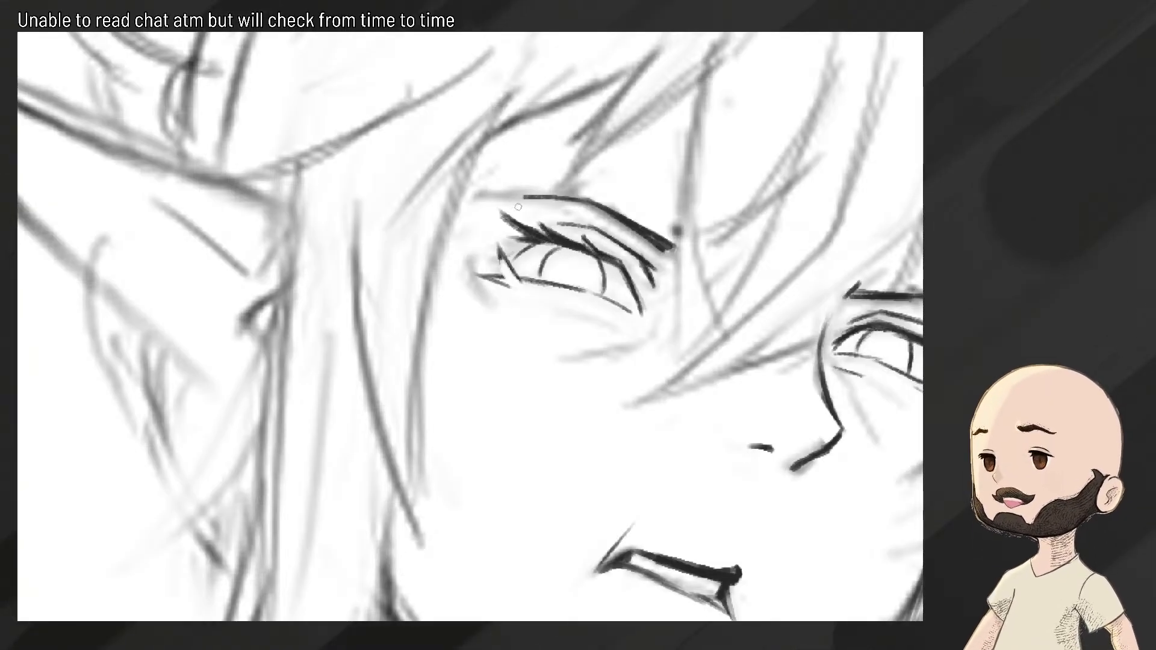
scroll(550, 222, "down", 8)
scroll(555, 241, "up", 5)
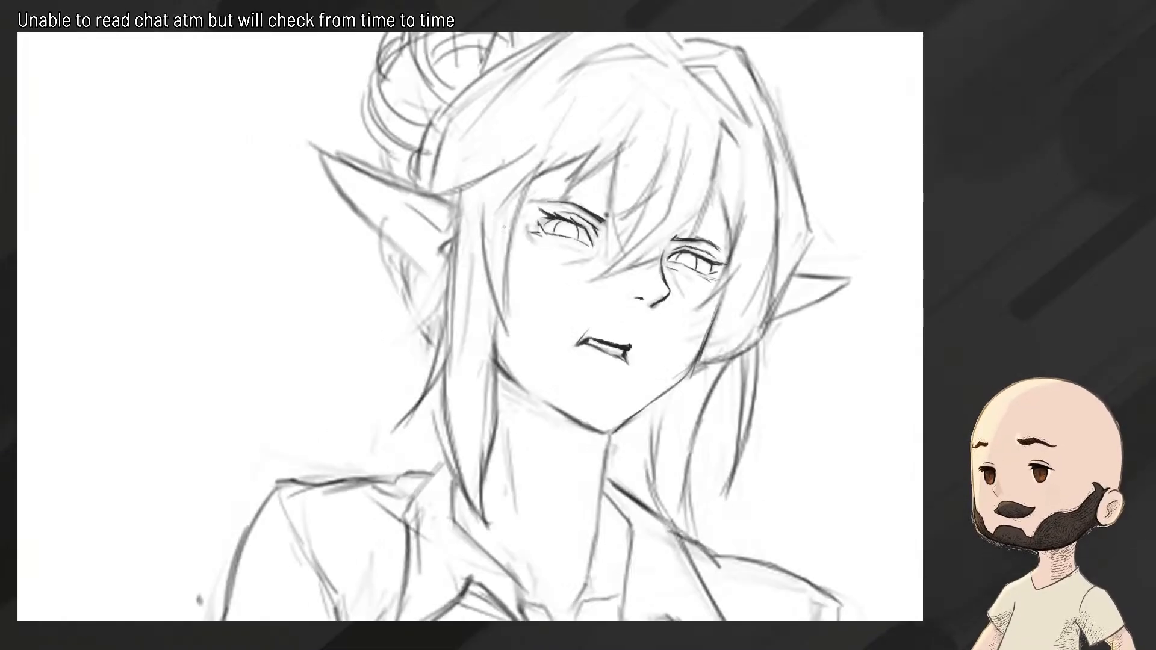
Flip the canvas back and draw a thin eyelid crease above the large-ear-side eye, redoing the first stroke
key("h")
mouse_move(555, 242)
left_mouse_down()
mouse_move(382, 236)
mouse_move(686, 240)
left_mouse_up()
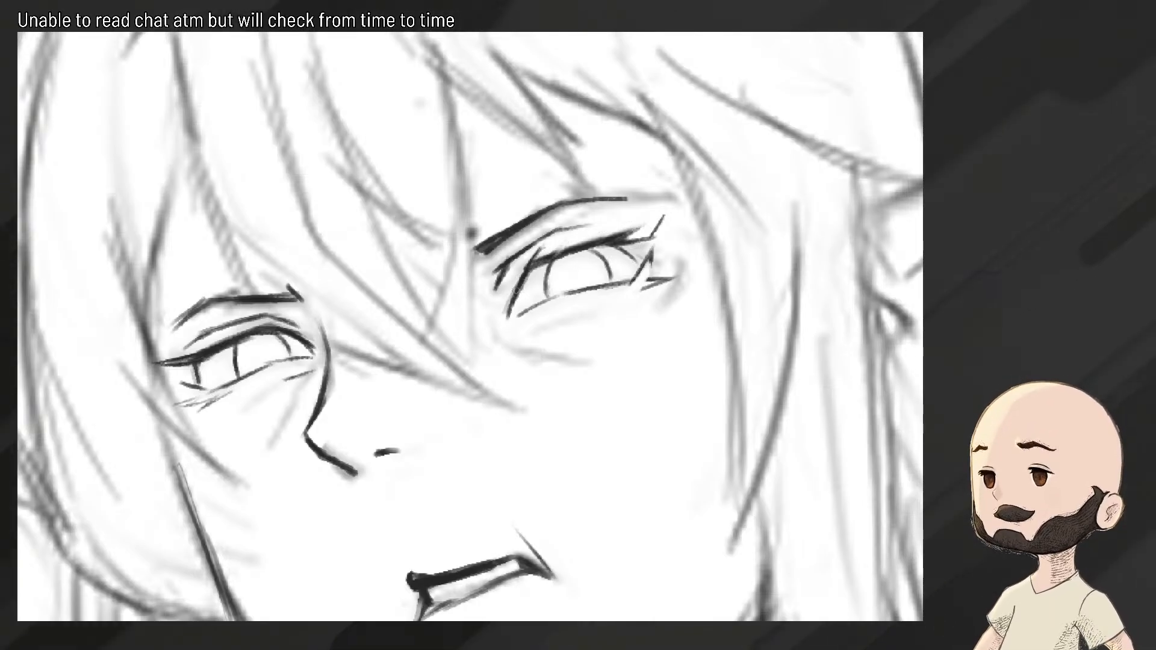
left_click_drag(541, 249, 642, 221)
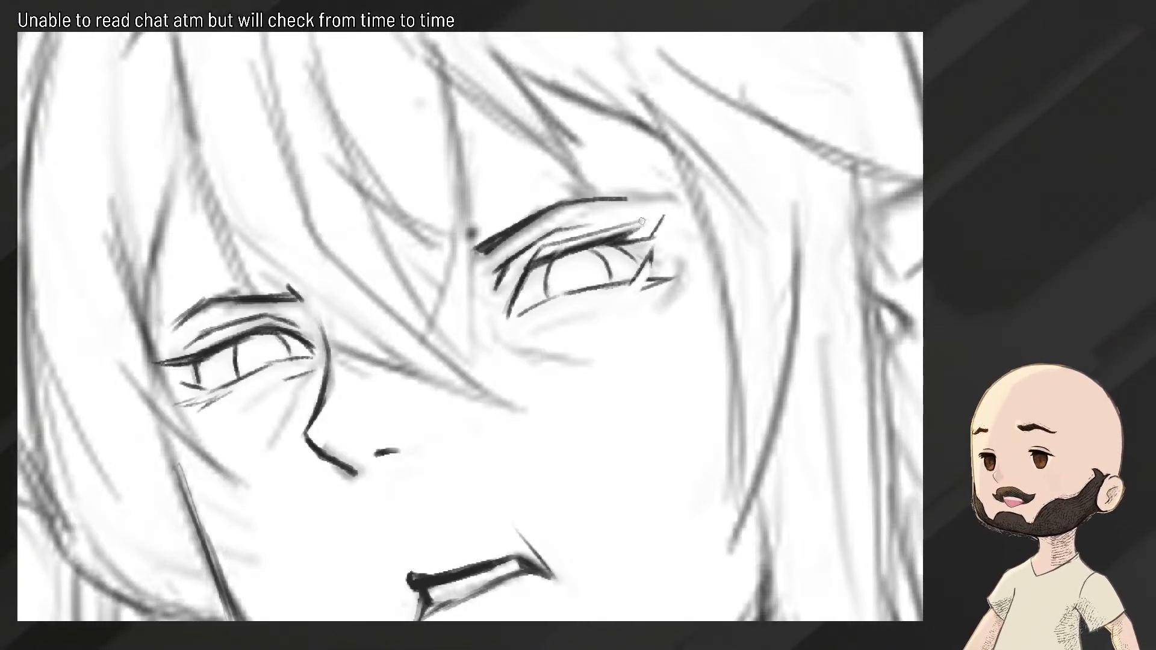
key("ctrl+z")
left_click_drag(541, 248, 613, 228)
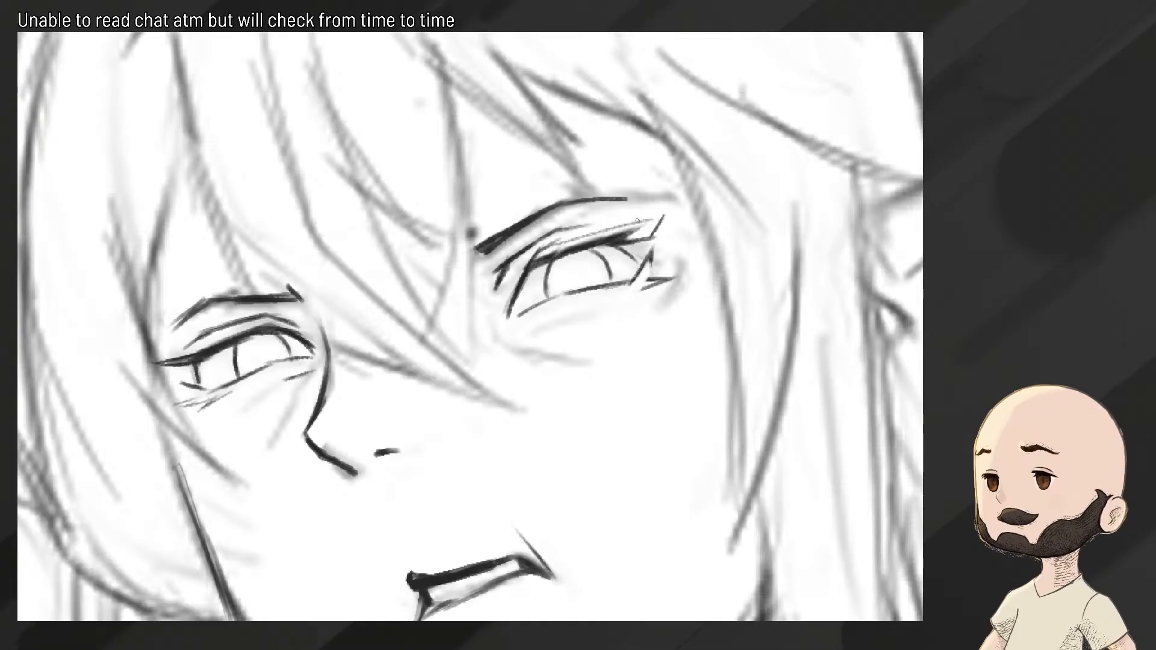
Draw and darken the thick upper lash line with a pointed outer wing on the eye nearest the hair bun
key("ctrl+z")
left_click_drag(541, 248, 655, 219)
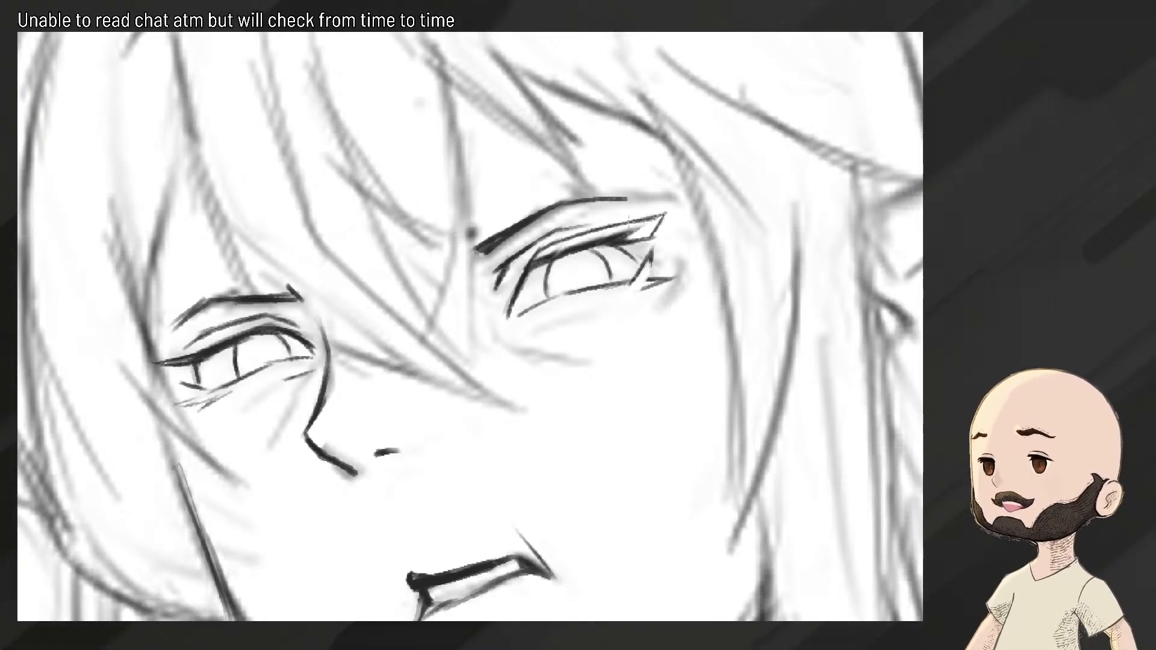
left_click_drag(538, 253, 630, 223)
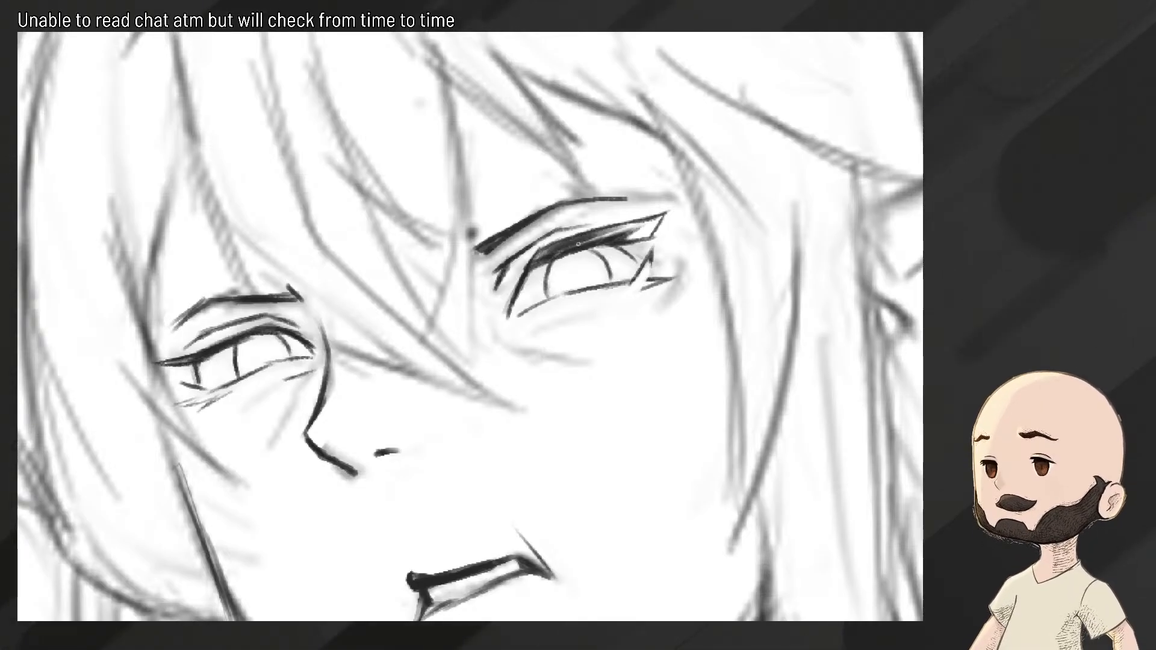
key("ctrl+z")
key("ctrl+z")
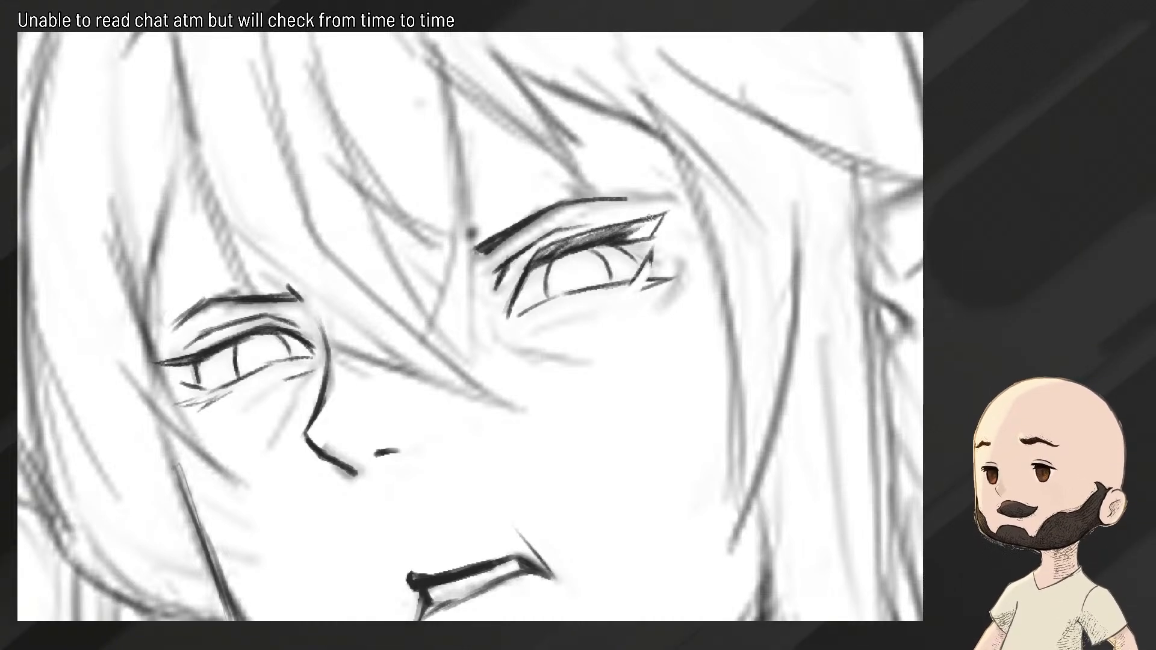
mouse_move(650, 217)
left_mouse_down()
mouse_move(624, 236)
mouse_move(639, 238)
mouse_move(575, 266)
mouse_move(663, 223)
left_mouse_up()
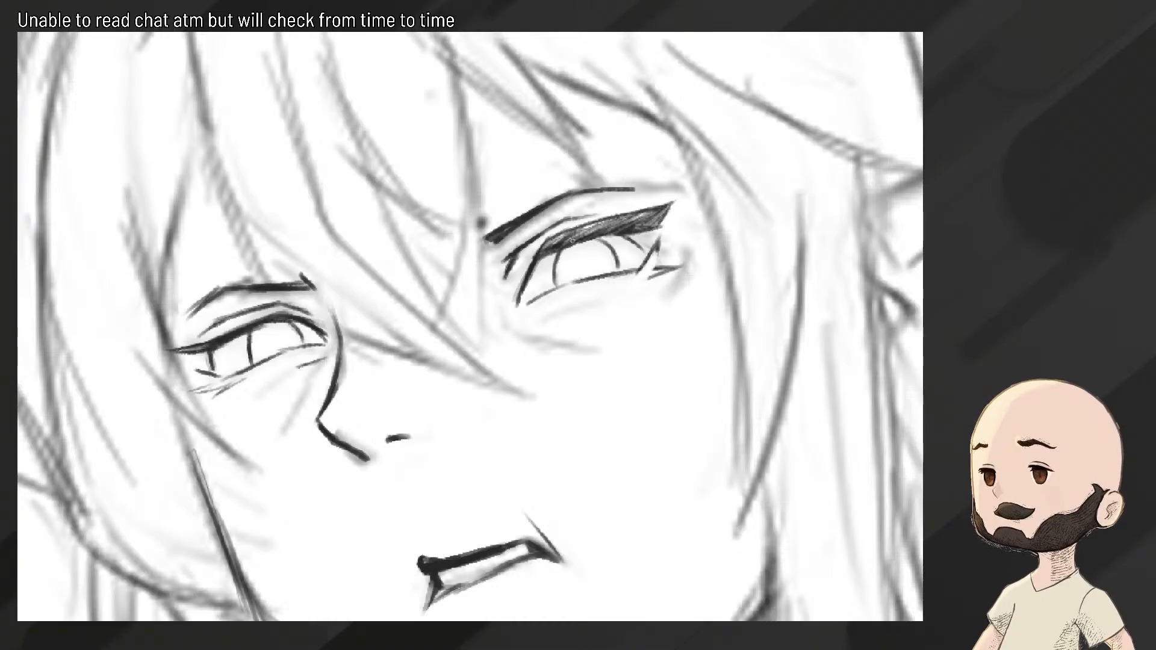
left_click_drag(572, 248, 522, 285)
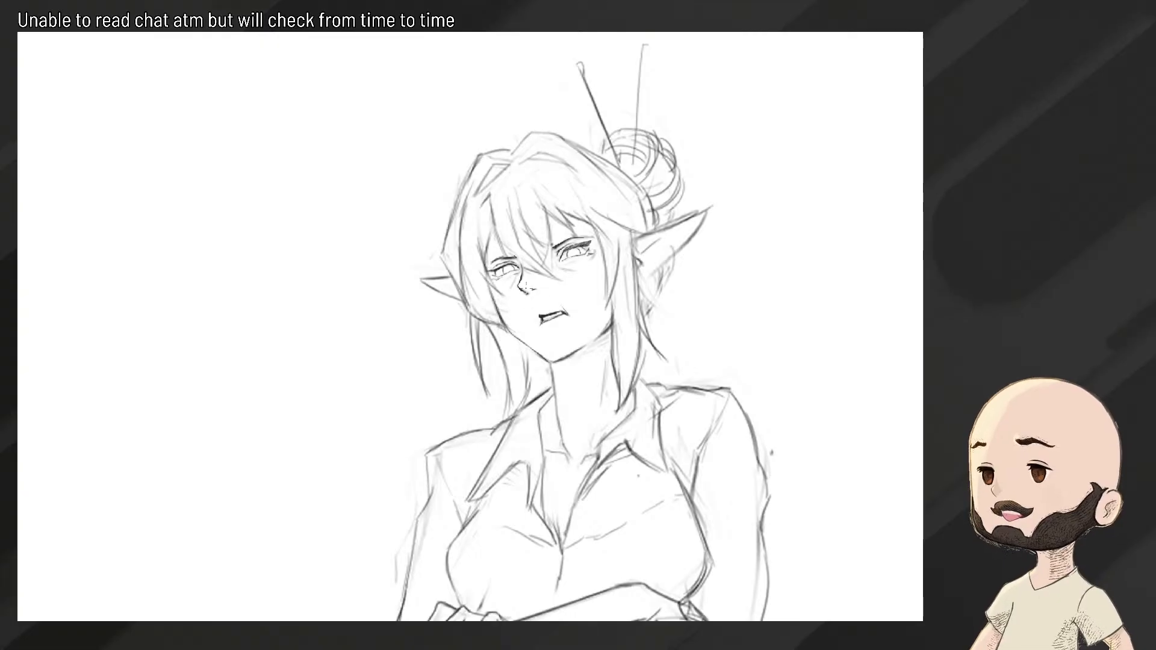
Draw a clean dark jawline from the far cheek around the chin and up toward the near side hair
left_click_drag(523, 285, 537, 300)
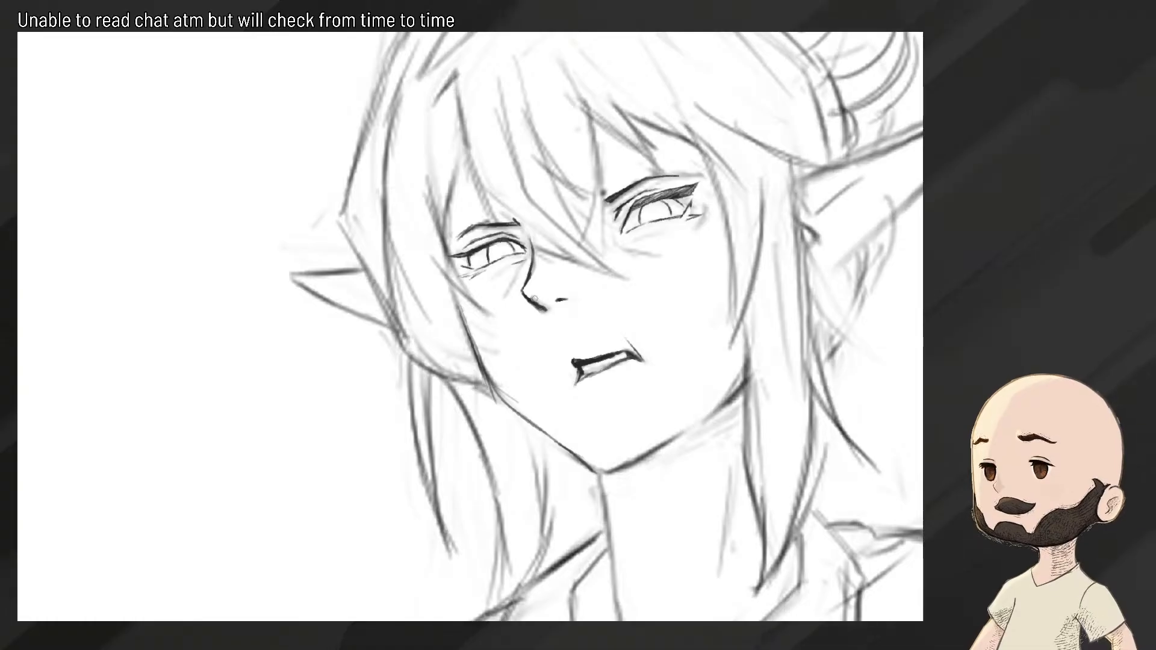
left_click_drag(558, 319, 526, 337)
left_click_drag(526, 337, 530, 258)
scroll(533, 265, "up", 3)
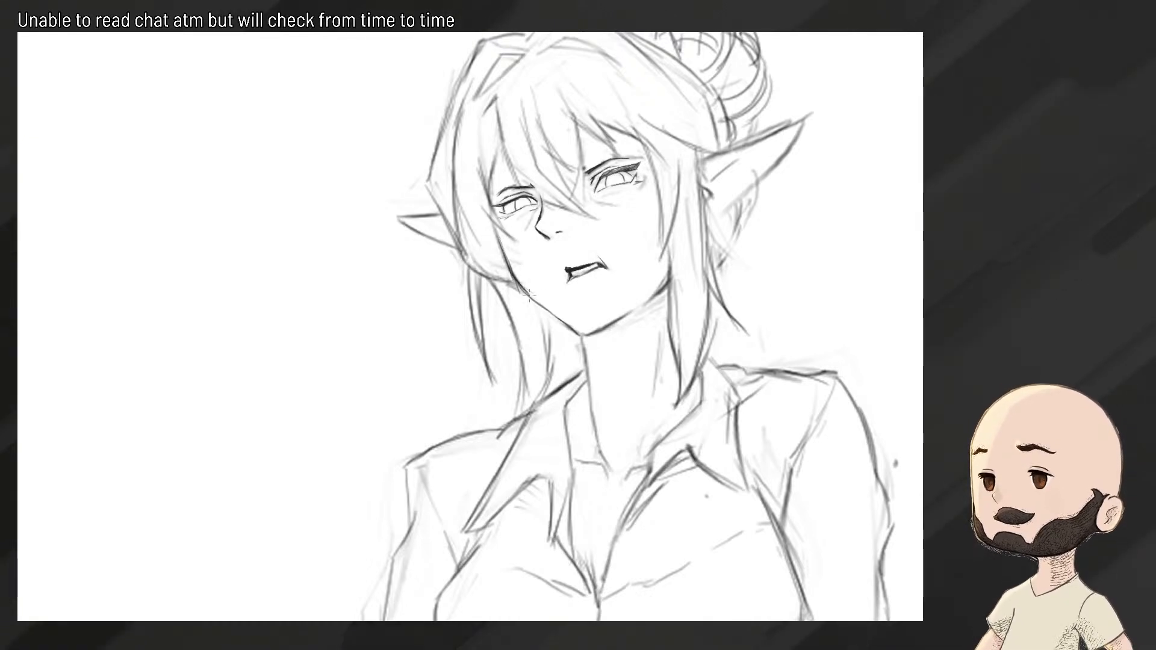
scroll(538, 301, "up", 2)
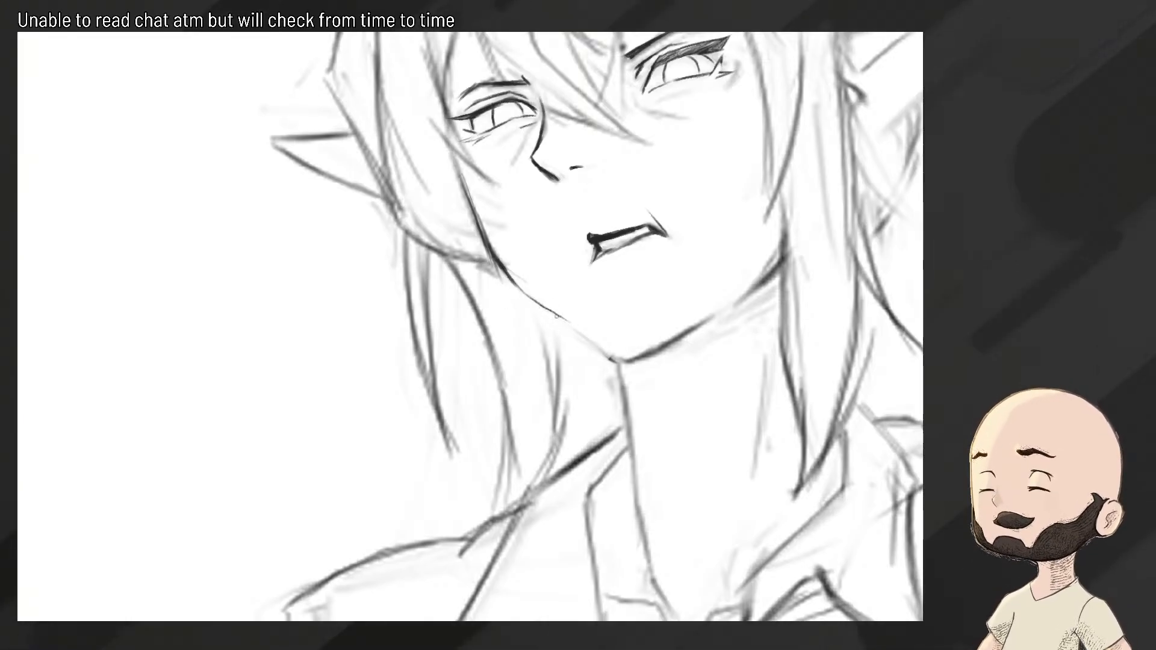
mouse_move(589, 343)
left_mouse_down()
mouse_move(535, 361)
mouse_move(674, 337)
mouse_move(654, 349)
mouse_move(733, 291)
mouse_move(660, 347)
mouse_move(611, 347)
mouse_move(623, 350)
mouse_move(614, 381)
mouse_move(607, 357)
mouse_move(637, 357)
mouse_move(614, 357)
mouse_move(639, 356)
mouse_move(628, 359)
mouse_move(818, 229)
left_mouse_up()
Rework the rear part of the jawline where it curves up to meet the side hair lock
scroll(613, 369, "down", 5)
scroll(614, 369, "up", 4)
key("e")
key("b")
scroll(604, 370, "up", 3)
key("ctrl+z")
scroll(701, 316, "down", 5)
scroll(701, 316, "up", 6)
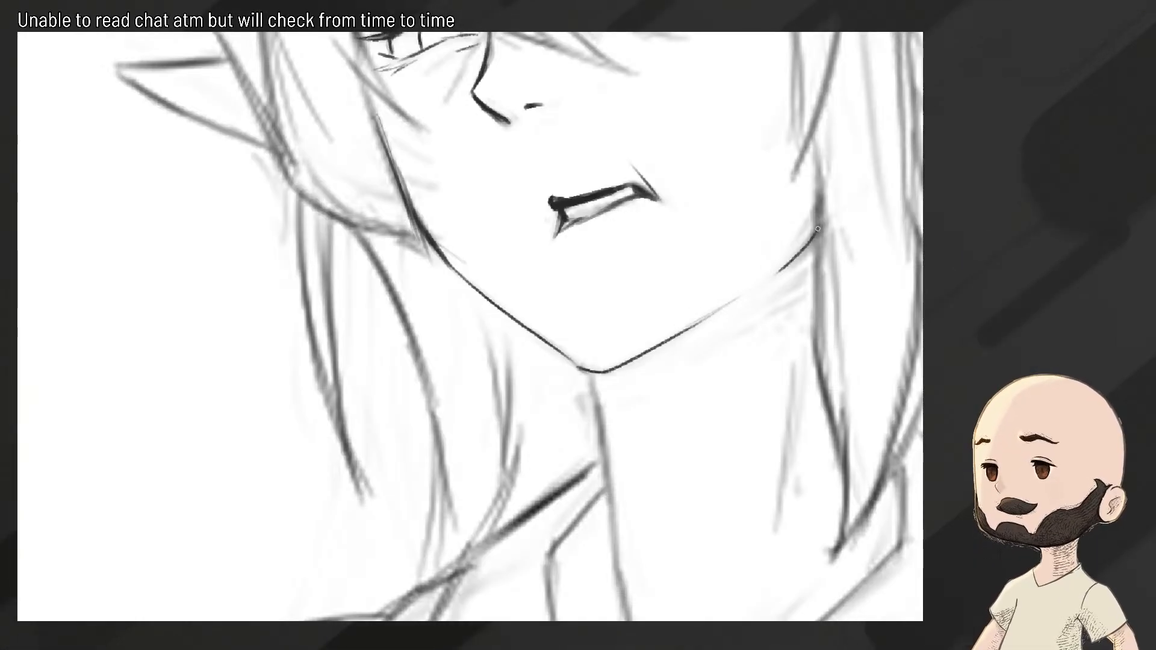
key("ctrl+z")
left_click_drag(768, 275, 818, 233)
left_click_drag(756, 281, 810, 240)
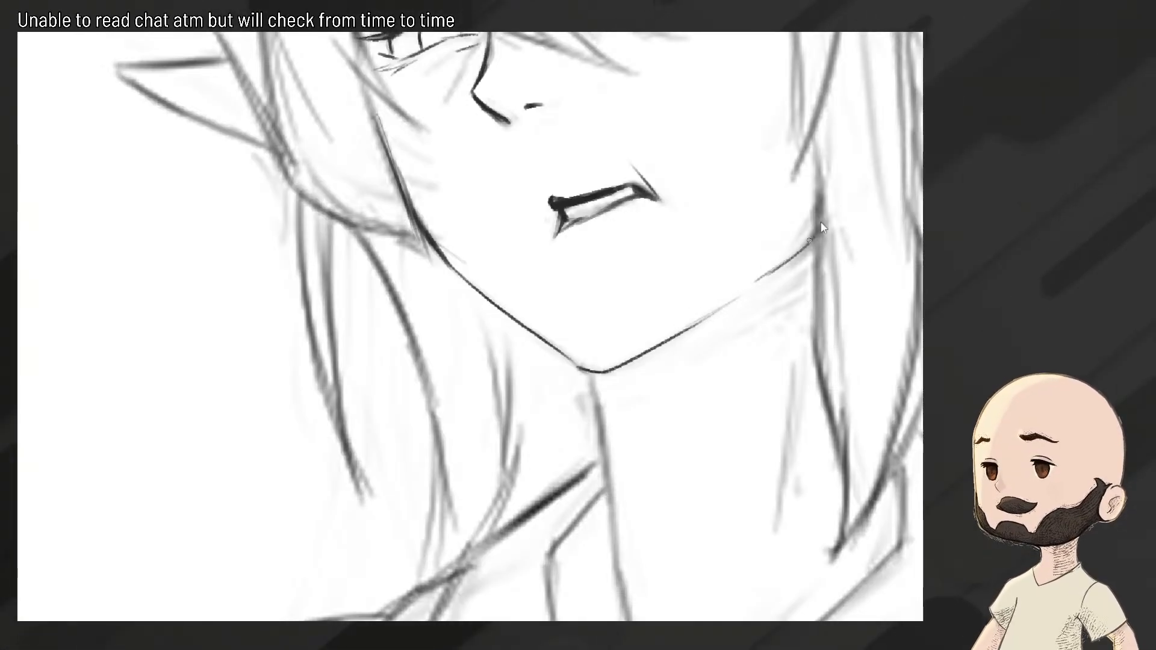
key("ctrl+z")
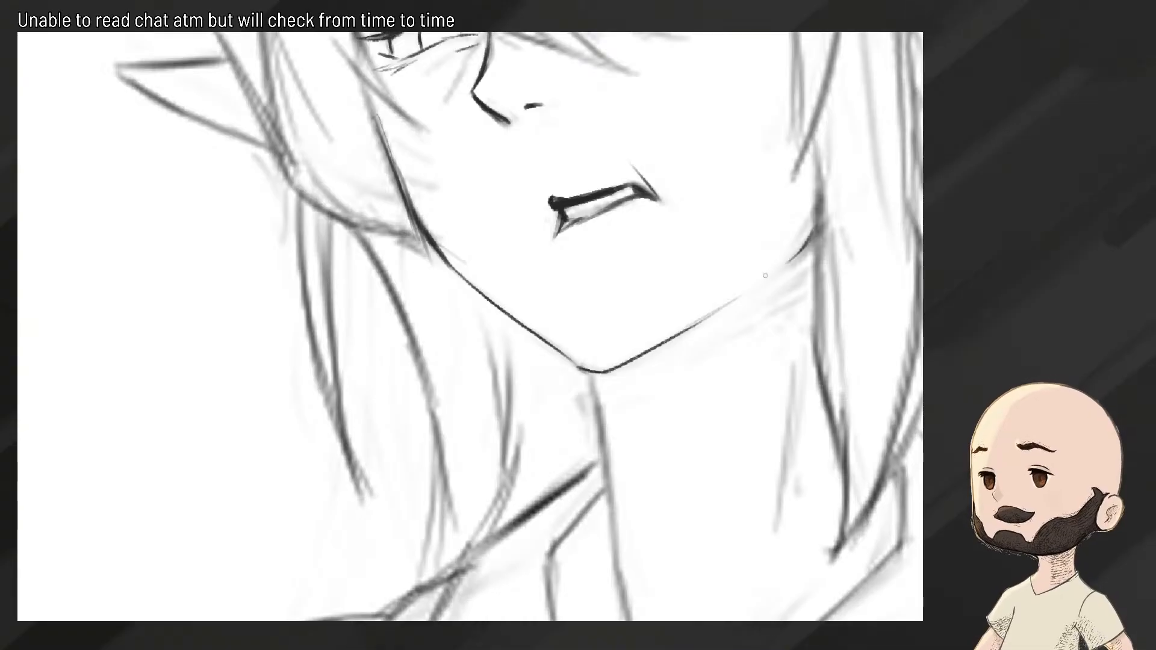
Examine the redrawn jawline up close and against the whole head and upper body
scroll(792, 254, "down", 5)
scroll(791, 255, "up", 4)
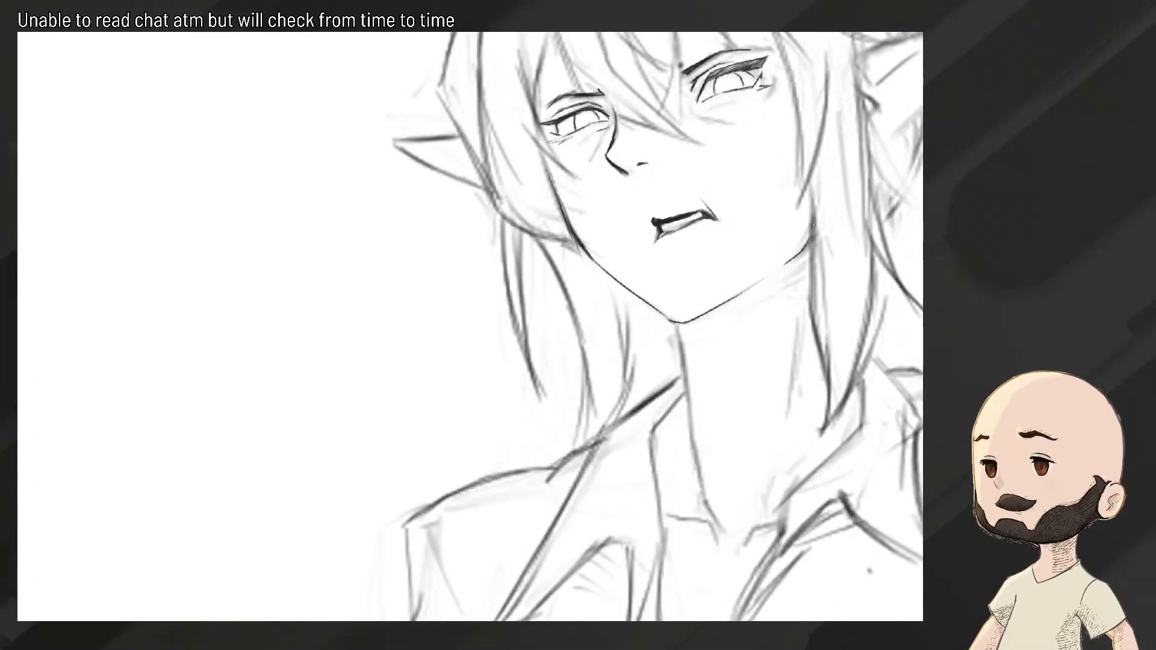
scroll(788, 257, "down", 5)
scroll(798, 250, "up", 5)
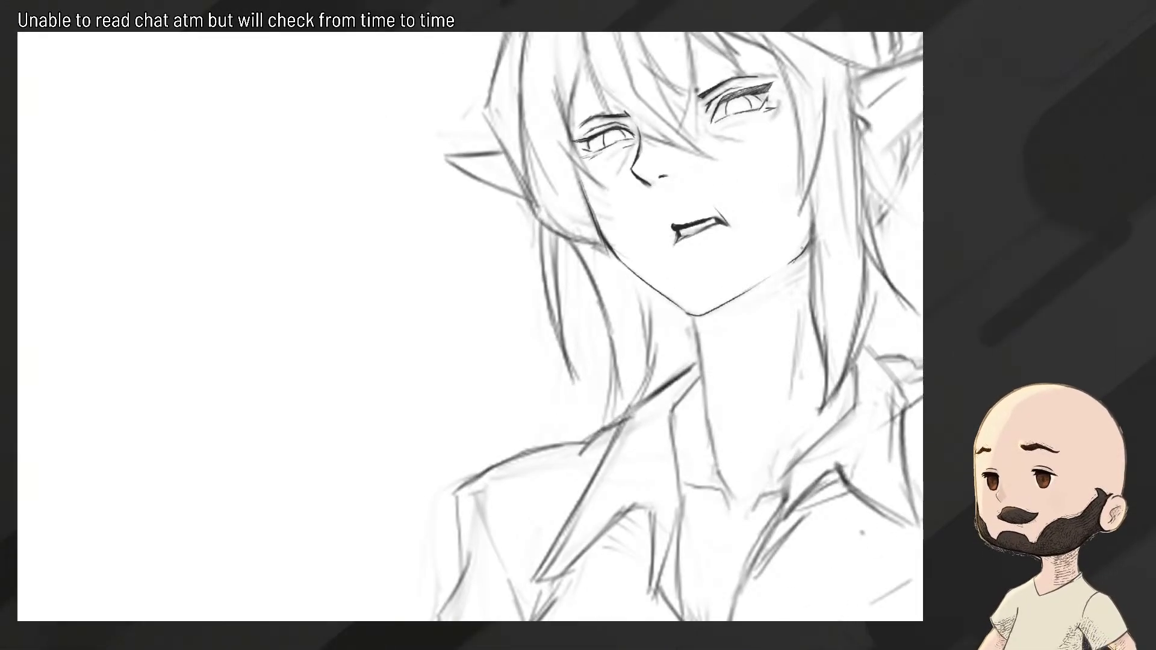
scroll(809, 249, "up", 2)
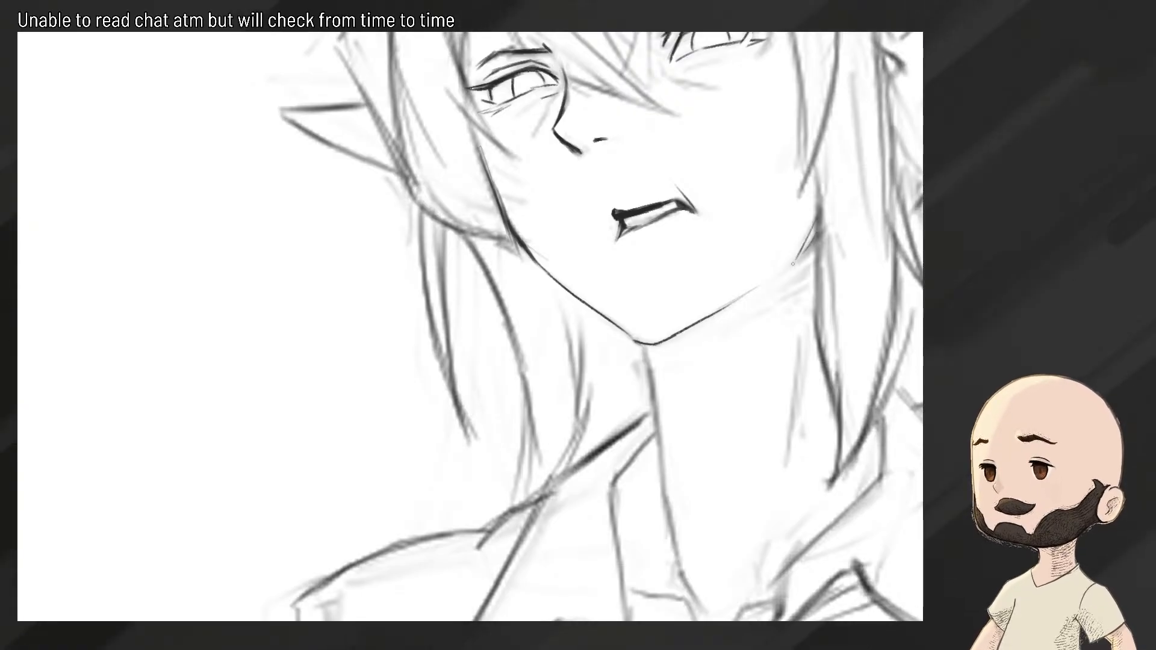
scroll(807, 249, "down", 4)
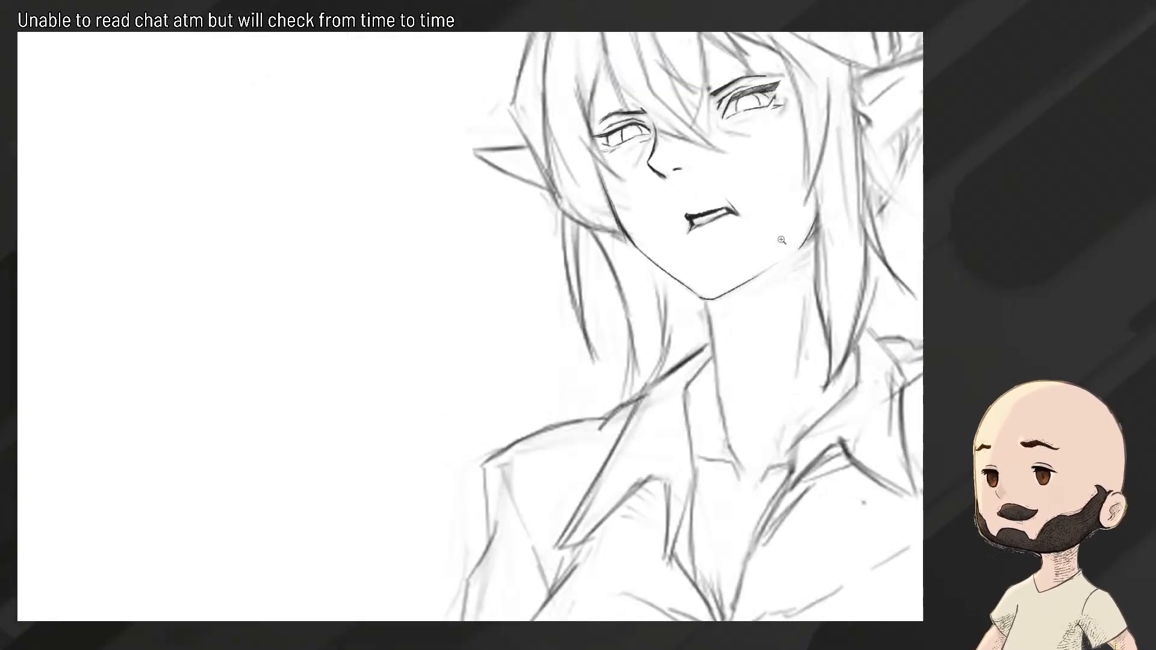
scroll(806, 249, "up", 4)
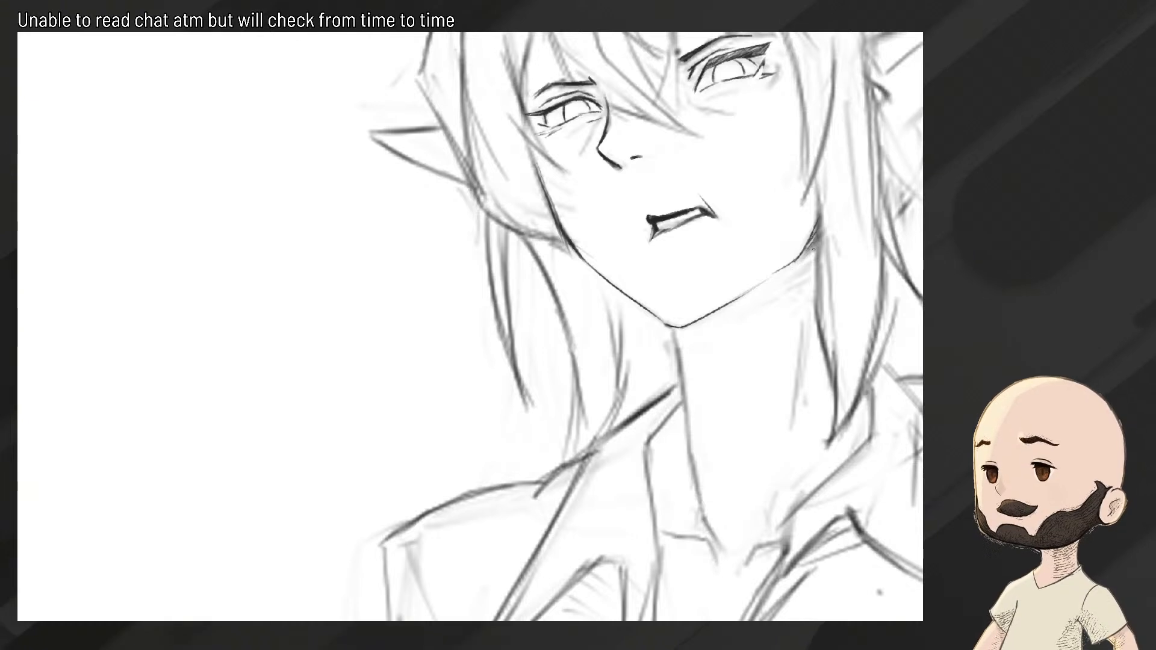
scroll(798, 263, "down", 3)
scroll(763, 290, "up", 5)
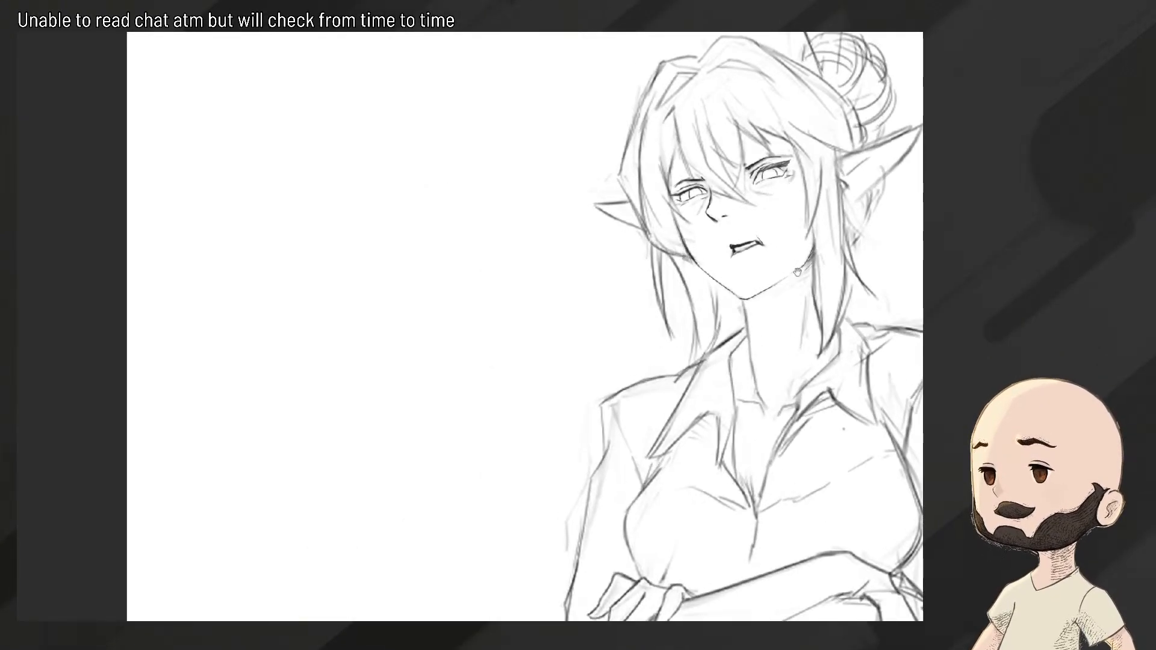
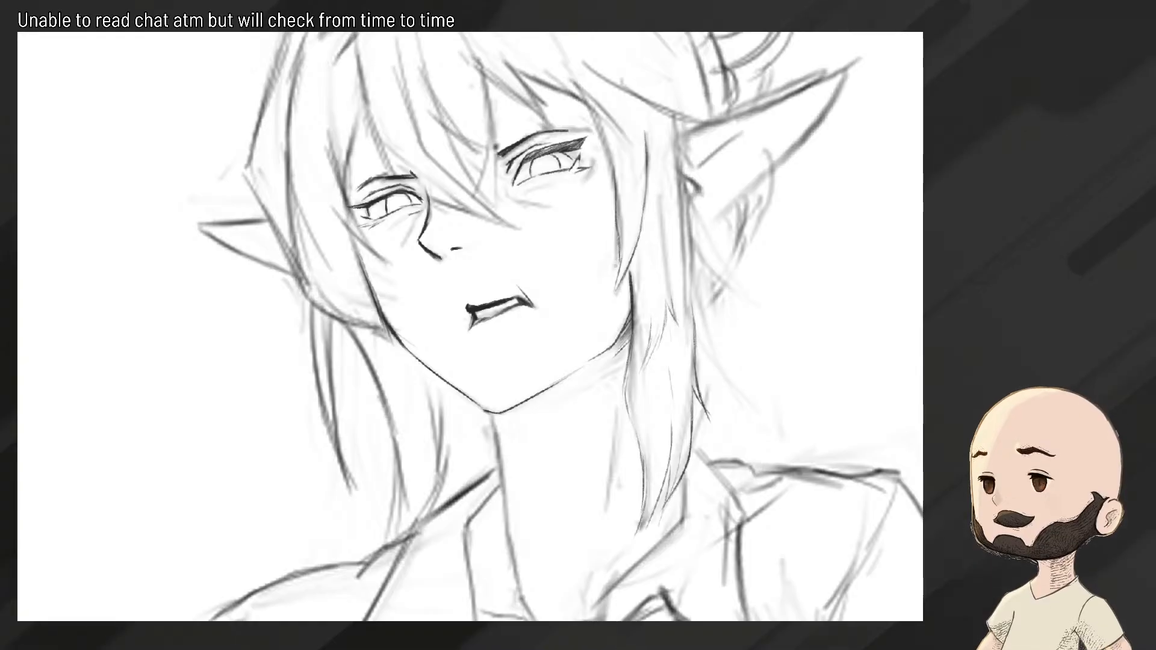
Draw the edge of the side hair framing the face beside the eye nearest the bun, connecting it to the bangs
mouse_move(622, 234)
left_mouse_down()
mouse_move(572, 234)
mouse_move(618, 230)
left_mouse_up()
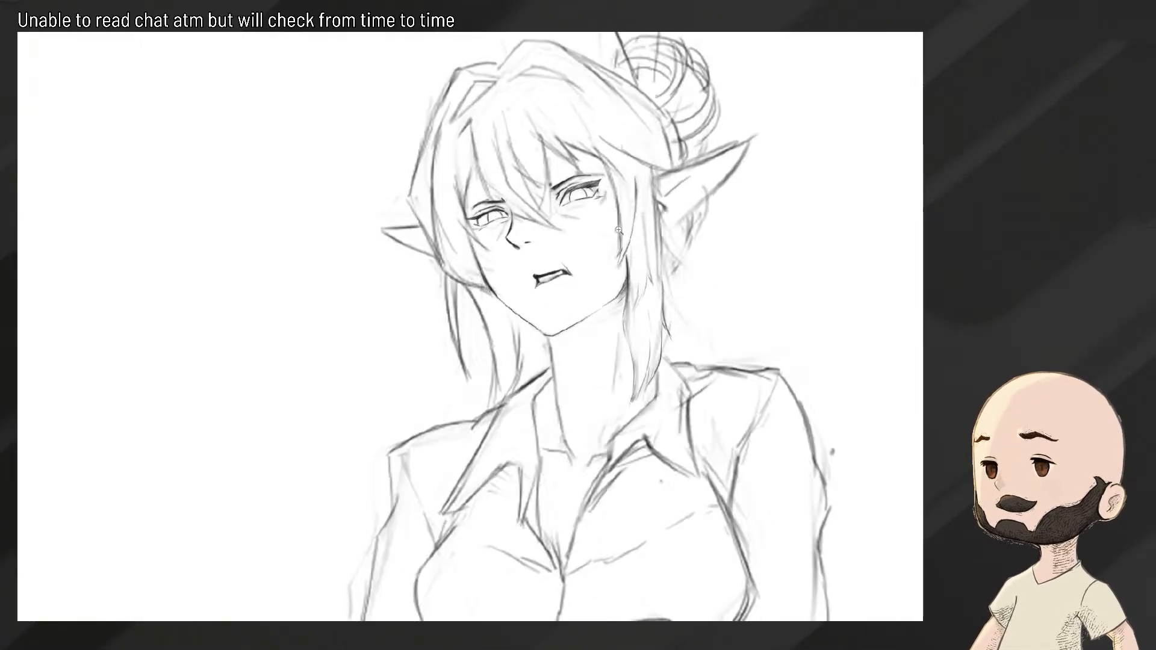
left_click(620, 194)
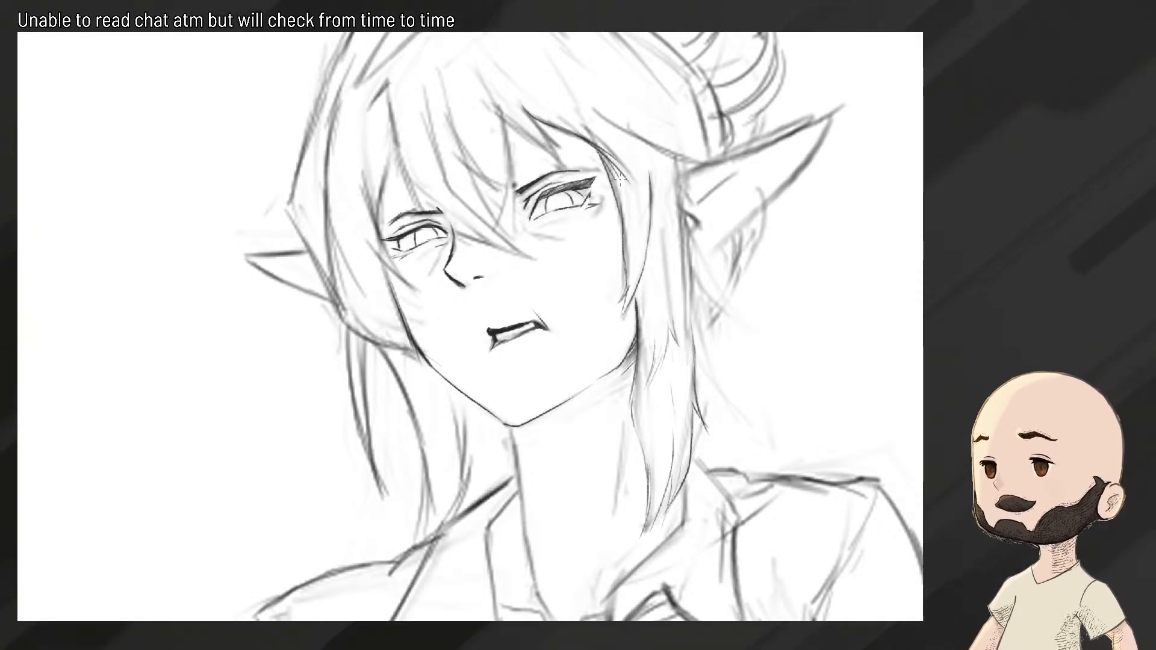
scroll(613, 167, "down", 5)
scroll(612, 167, "up", 3)
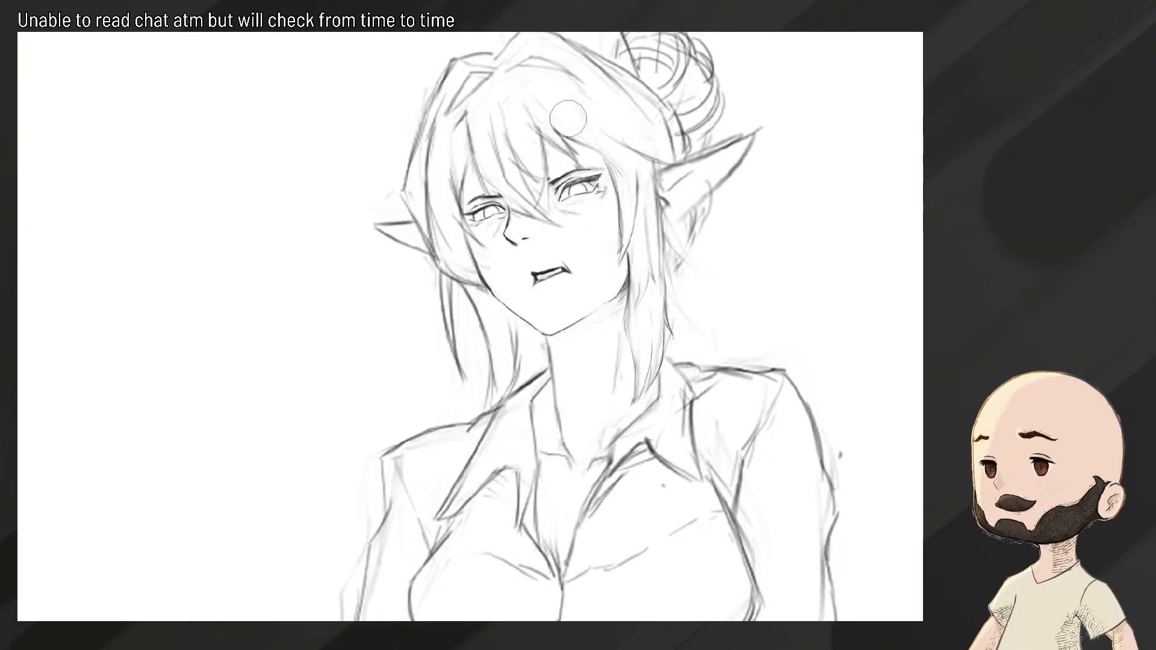
scroll(604, 132, "up", 3)
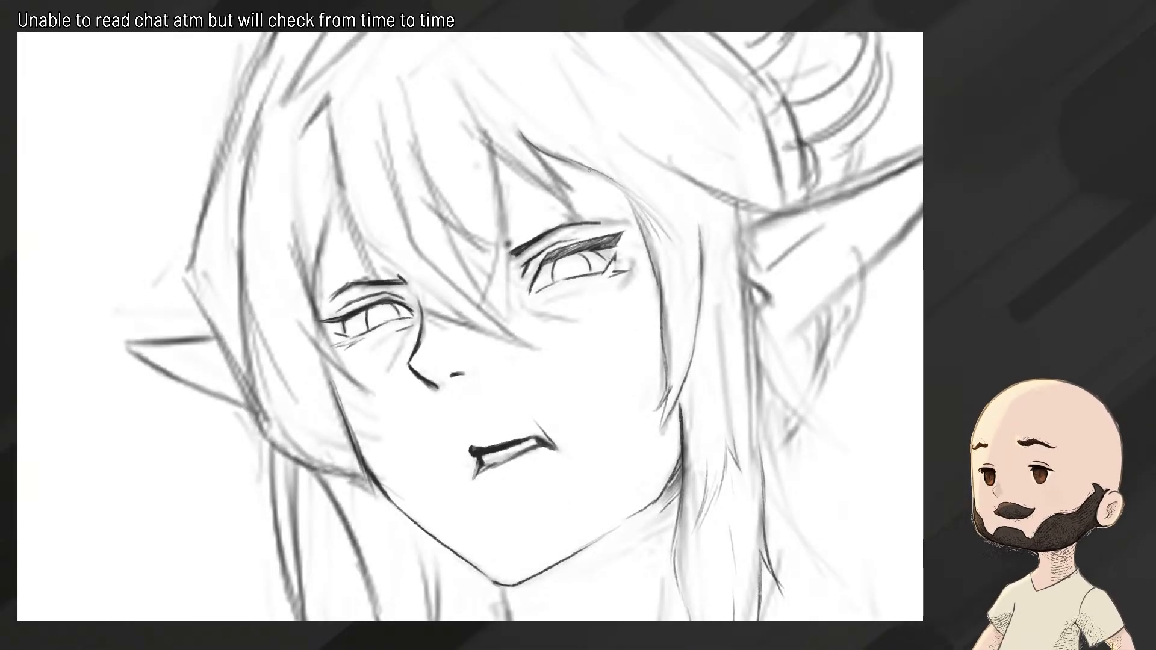
scroll(640, 217, "down", 3)
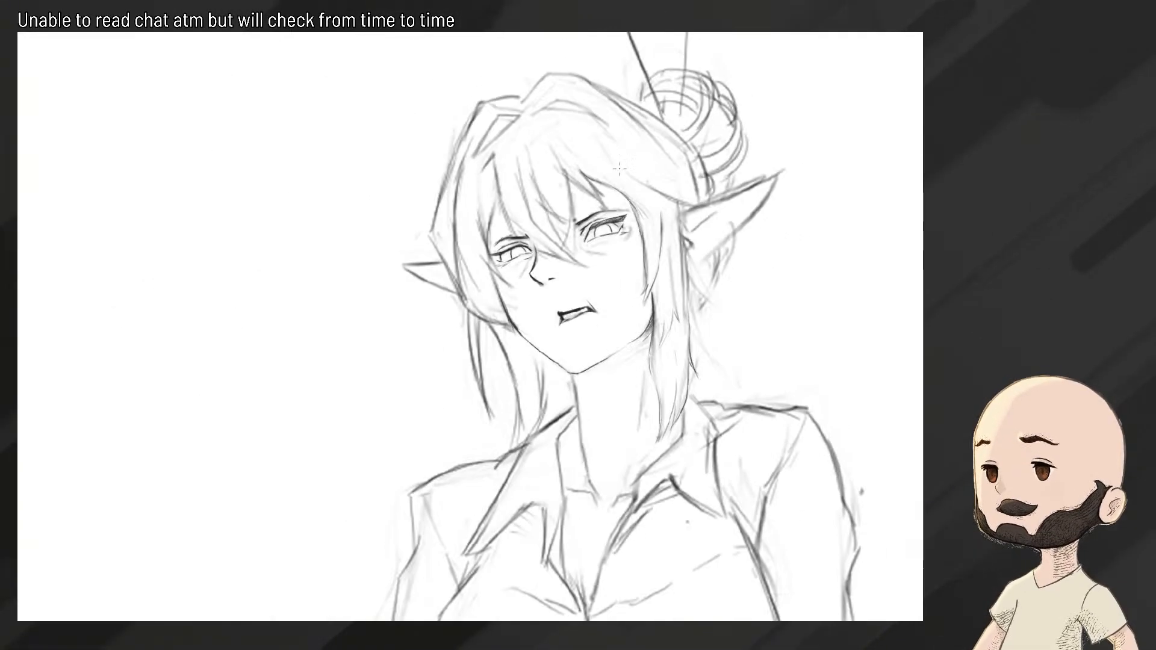
scroll(588, 91, "up", 2)
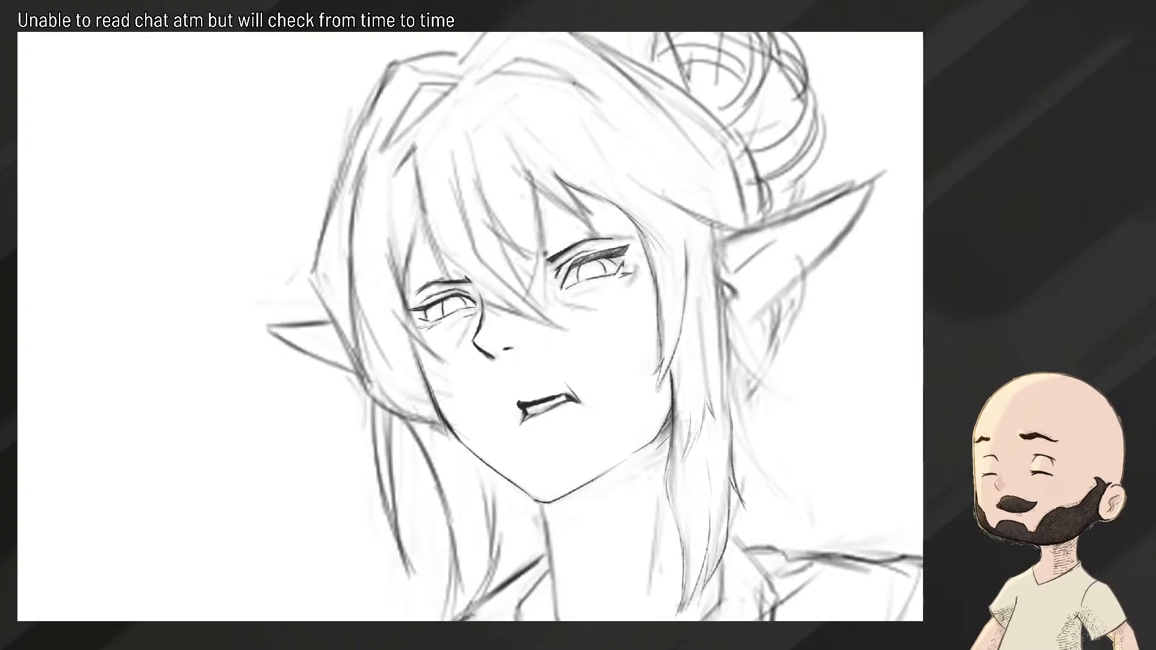
Draw the swept hair strand lines from the crown down toward the near ear and tidy their ends
mouse_move(604, 115)
left_mouse_down()
mouse_move(669, 159)
mouse_move(680, 216)
mouse_move(687, 199)
mouse_move(717, 224)
left_mouse_up()
key("e")
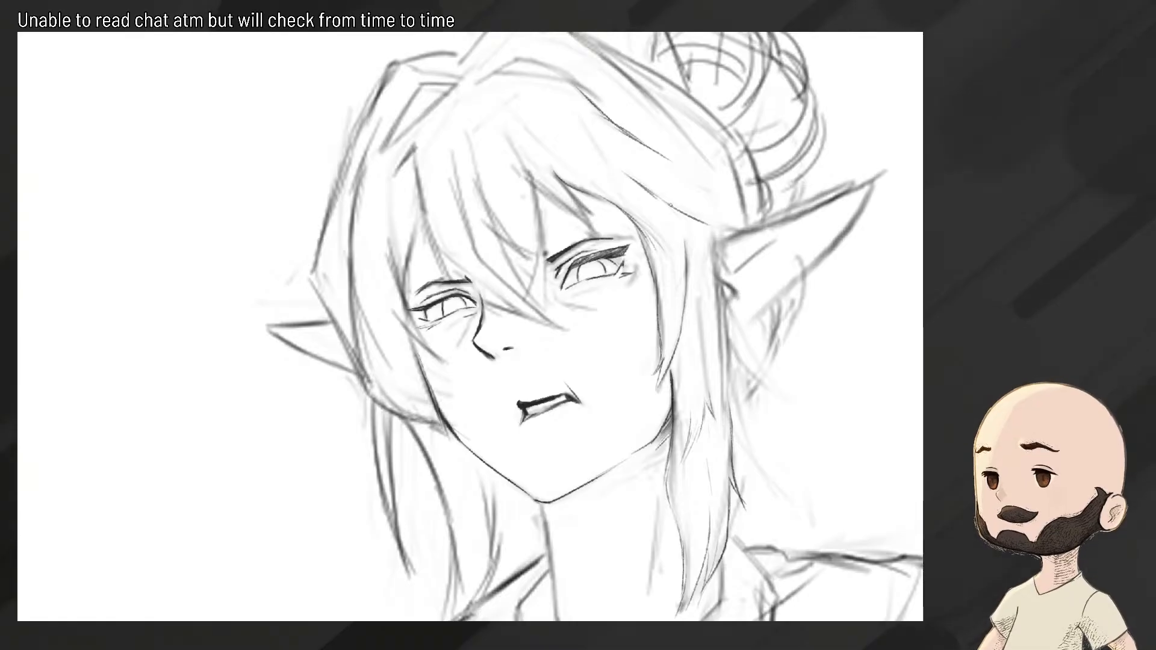
key("ctrl+z")
mouse_move(654, 193)
left_mouse_down()
mouse_move(689, 228)
mouse_move(609, 215)
mouse_move(656, 206)
left_mouse_up()
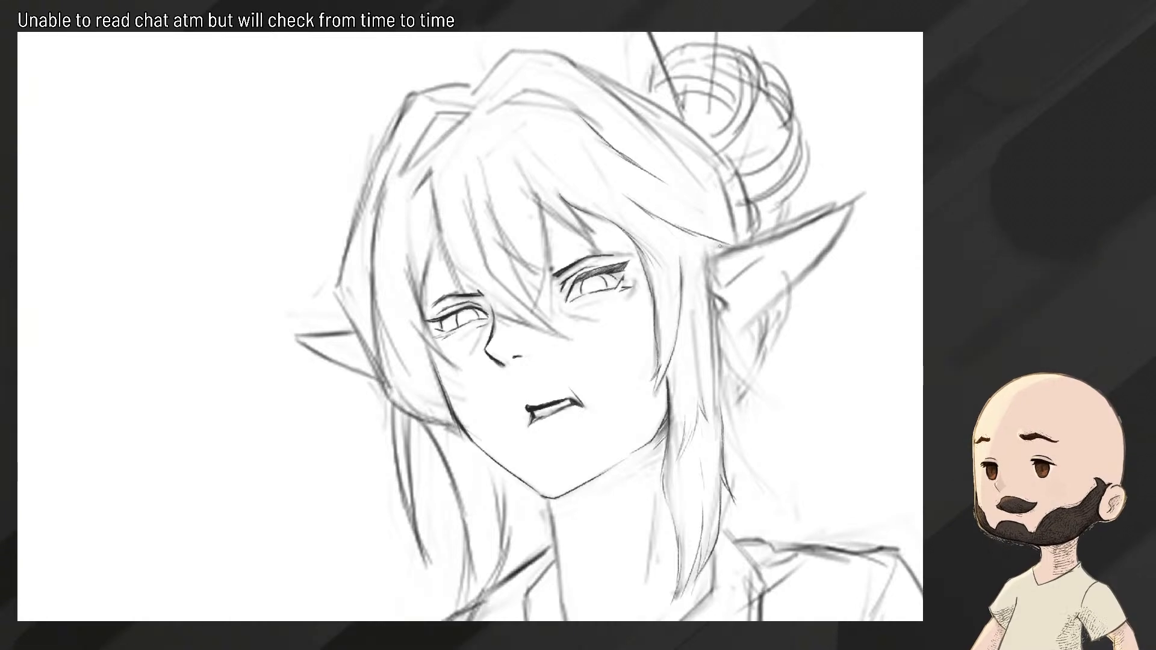
mouse_move(716, 240)
left_mouse_down()
mouse_move(611, 235)
mouse_move(703, 229)
left_mouse_up()
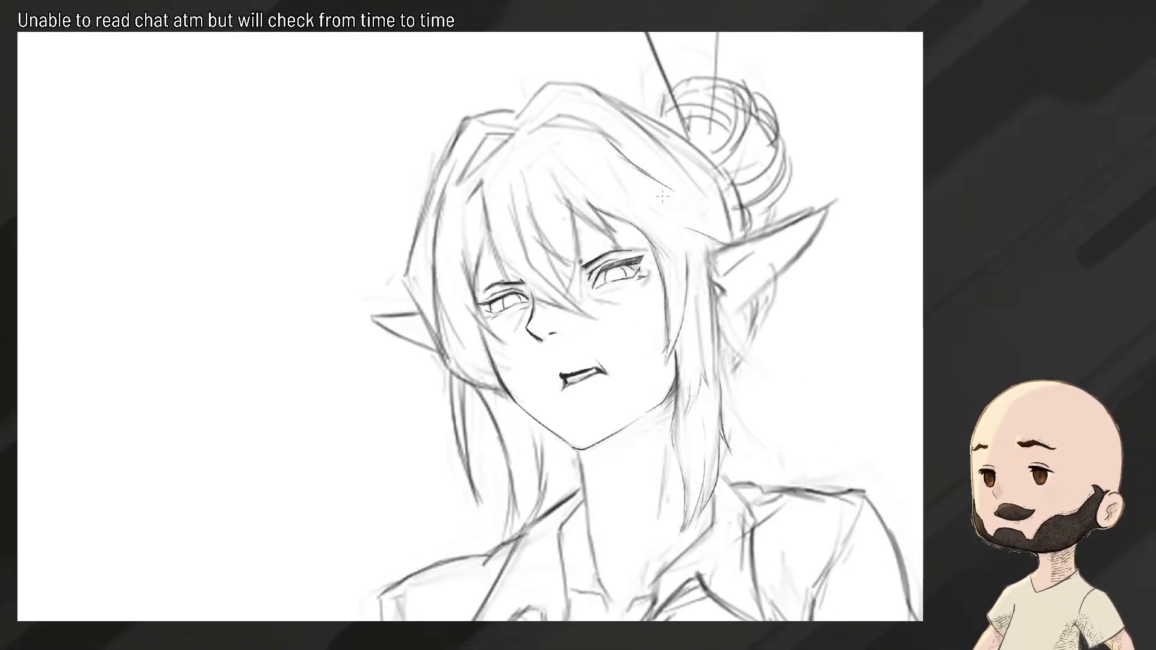
left_click_drag(678, 230, 675, 206)
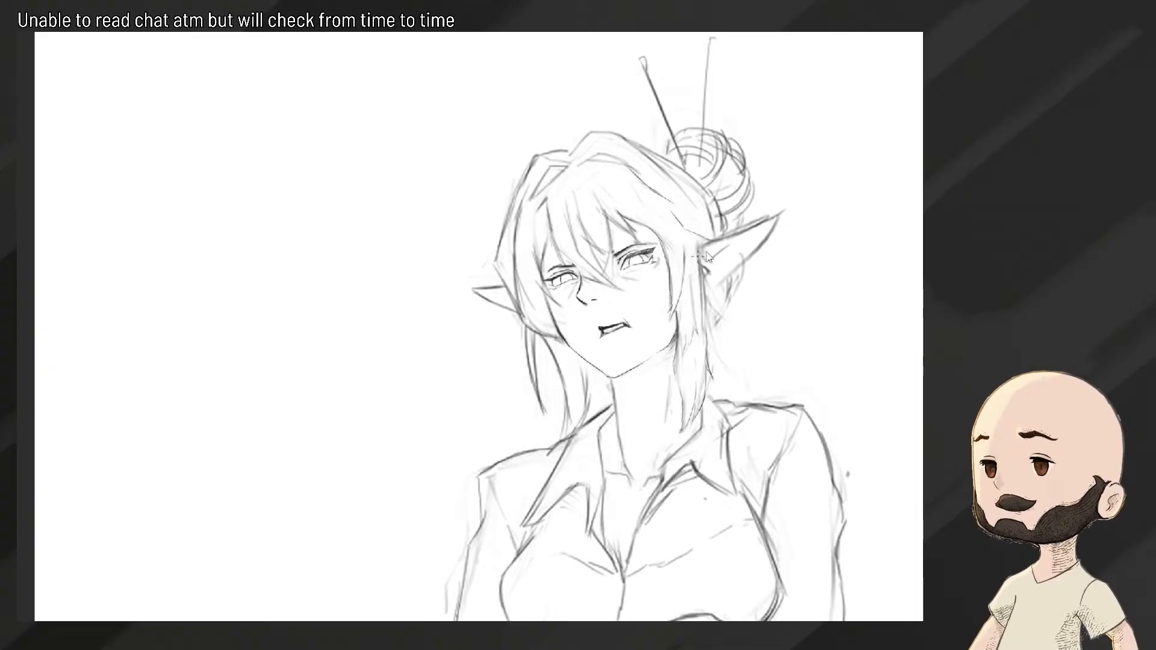
Fade the rough lines of the near ear with the eraser and draw a short dark line at its base
mouse_move(706, 256)
left_mouse_down()
mouse_move(695, 288)
mouse_move(724, 329)
mouse_move(832, 209)
mouse_move(768, 225)
mouse_move(901, 138)
mouse_move(732, 221)
mouse_move(836, 175)
left_mouse_up()
key("b")
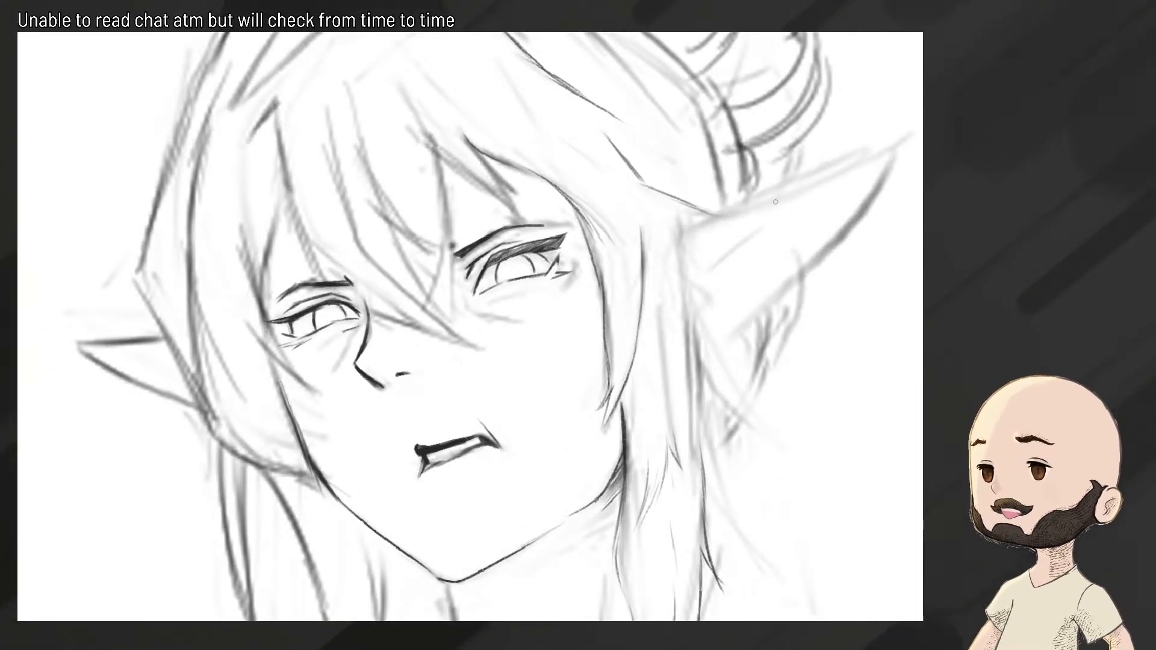
left_click_drag(720, 230, 744, 239)
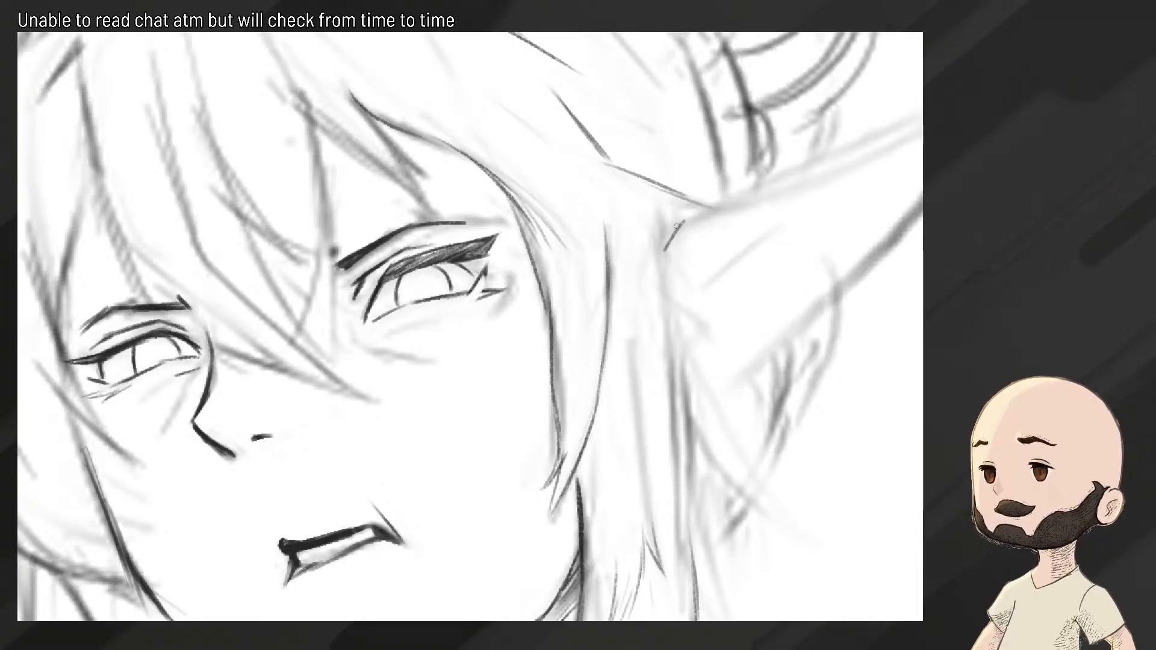
mouse_move(679, 222)
left_mouse_down()
mouse_move(657, 283)
mouse_move(684, 282)
left_mouse_up()
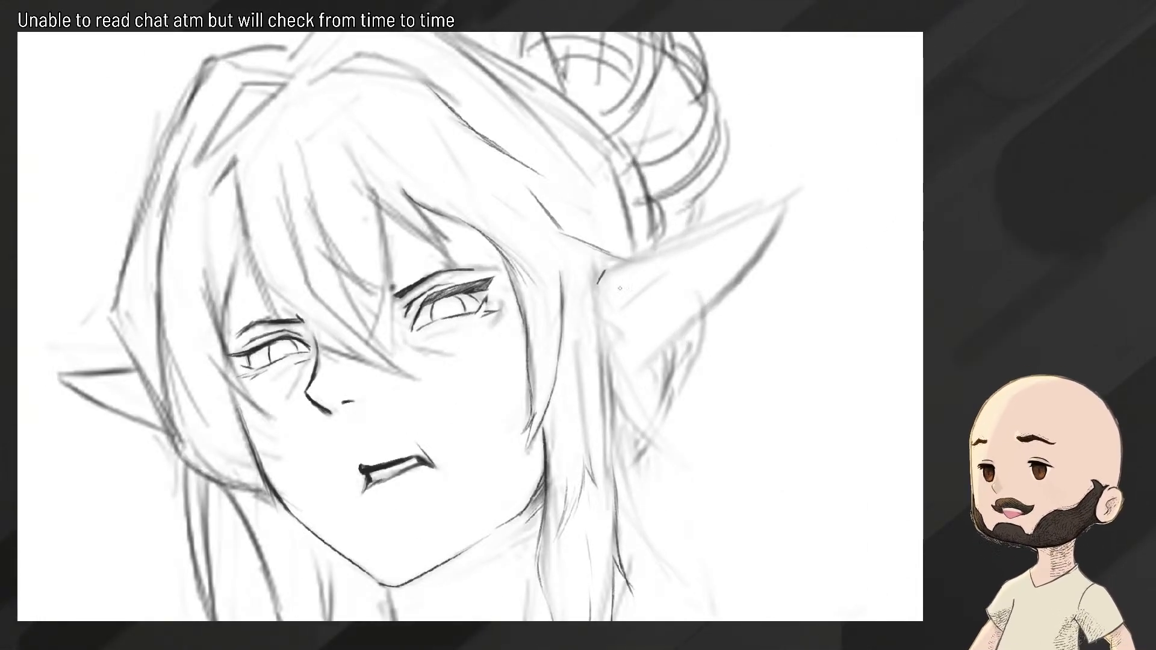
Try to draw the inner fold of the near ear, with a line running toward its tip
mouse_move(622, 306)
left_mouse_down()
mouse_move(620, 345)
mouse_move(743, 223)
left_mouse_up()
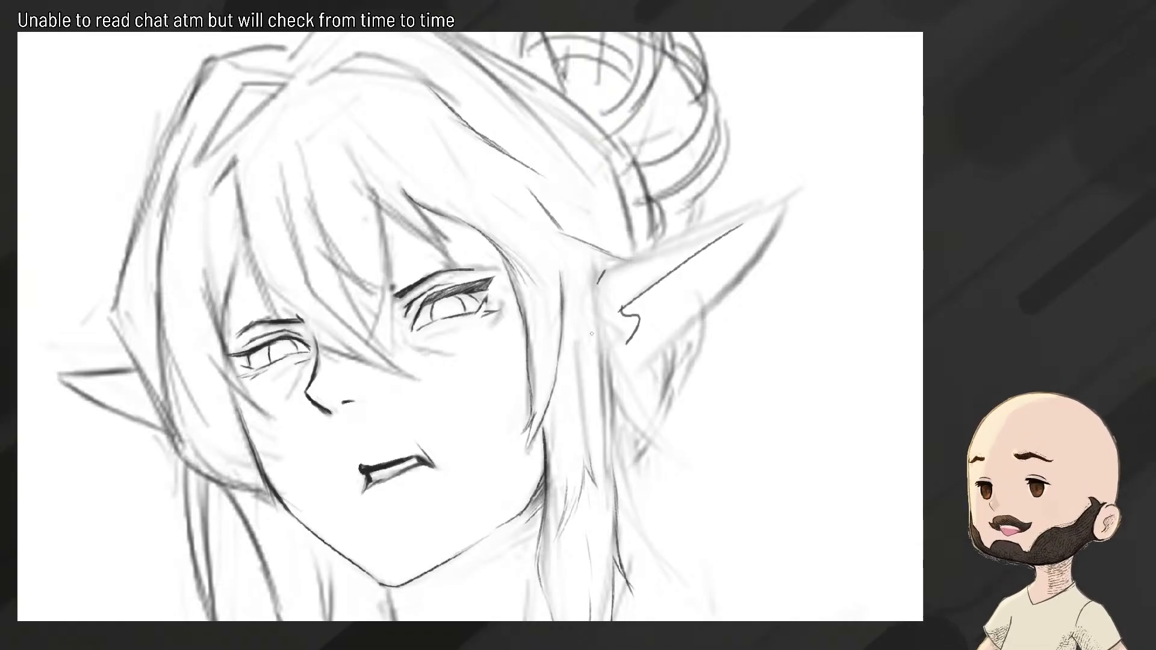
mouse_move(632, 324)
left_mouse_down()
mouse_move(570, 358)
mouse_move(628, 330)
left_mouse_up()
key("ctrl+z")
key("ctrl+z")
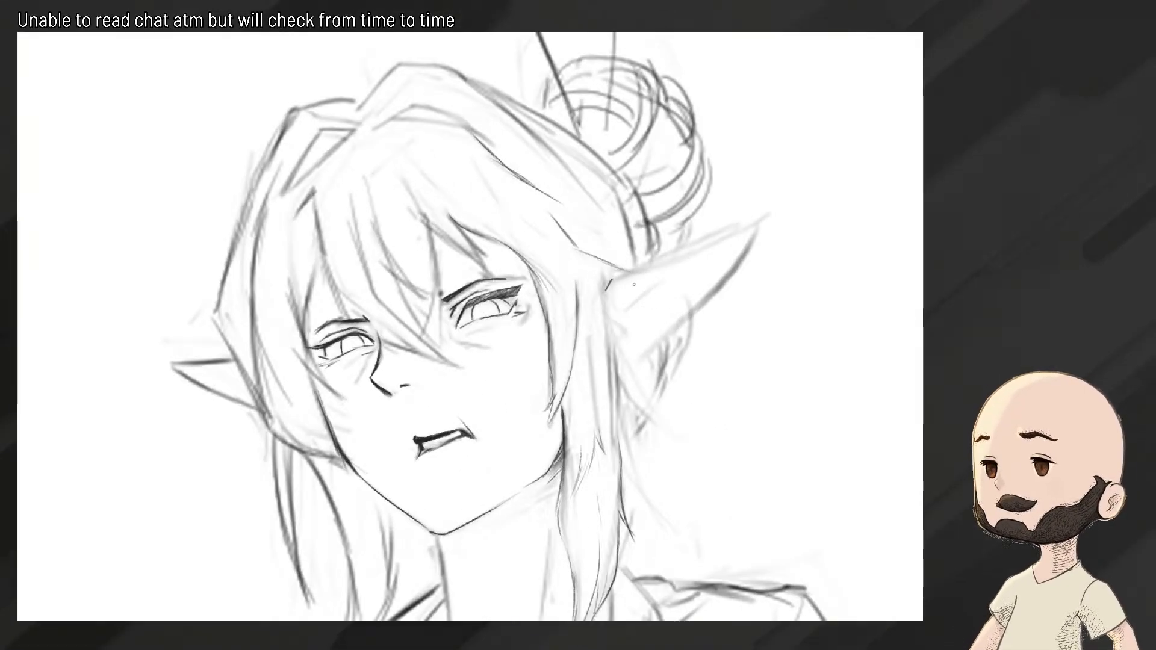
Draw the clean upper edge of the near ear from its base at the hair to the pointed tip
left_click_drag(610, 281, 736, 230)
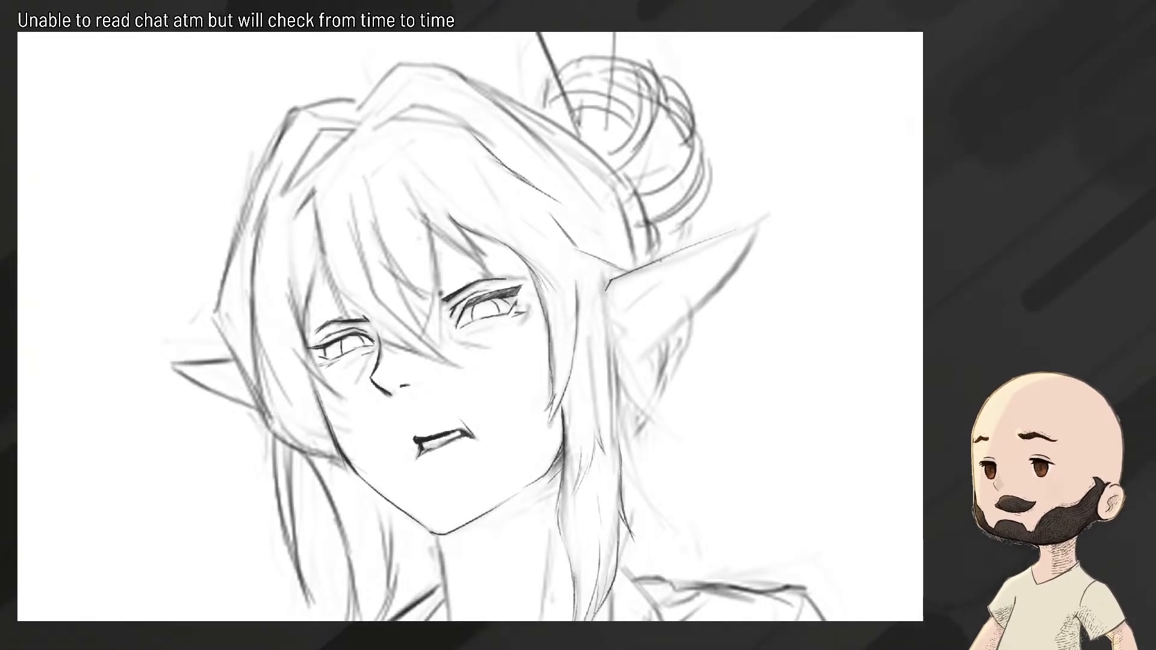
key("ctrl+z")
left_click_drag(665, 257, 747, 226)
key("ctrl+z")
left_click_drag(637, 266, 743, 229)
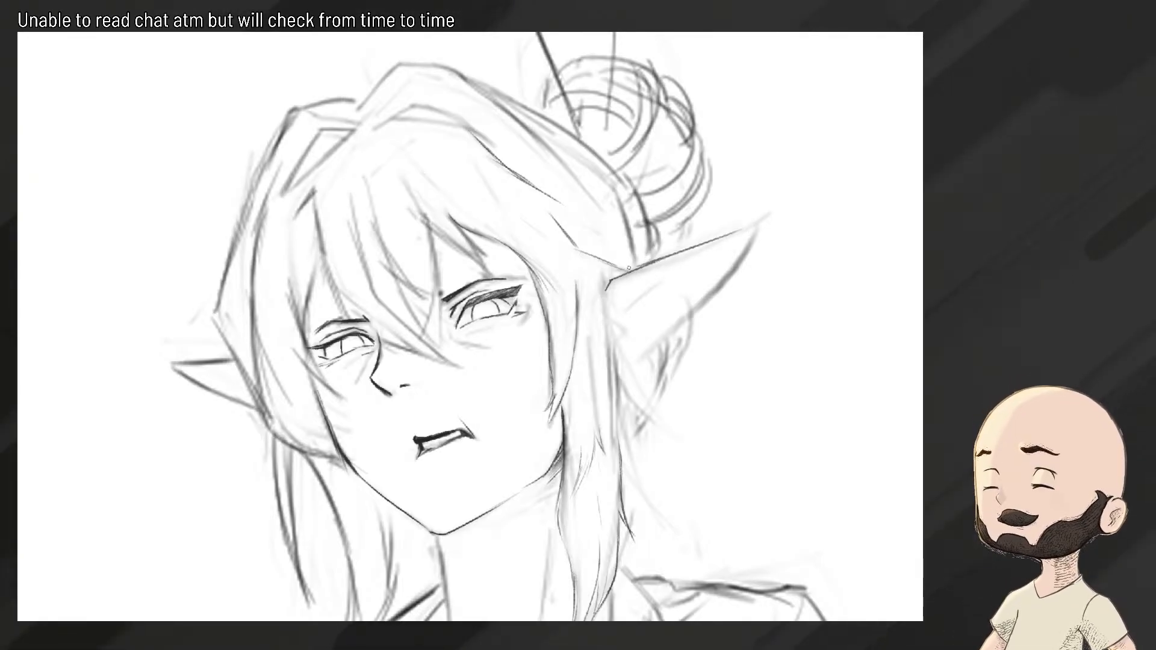
Undo the last strokes on the near ear's upper edge and redraw the line out to the pointed tip
key("ctrl+z")
left_click_drag(645, 266, 747, 227)
key("ctrl+z")
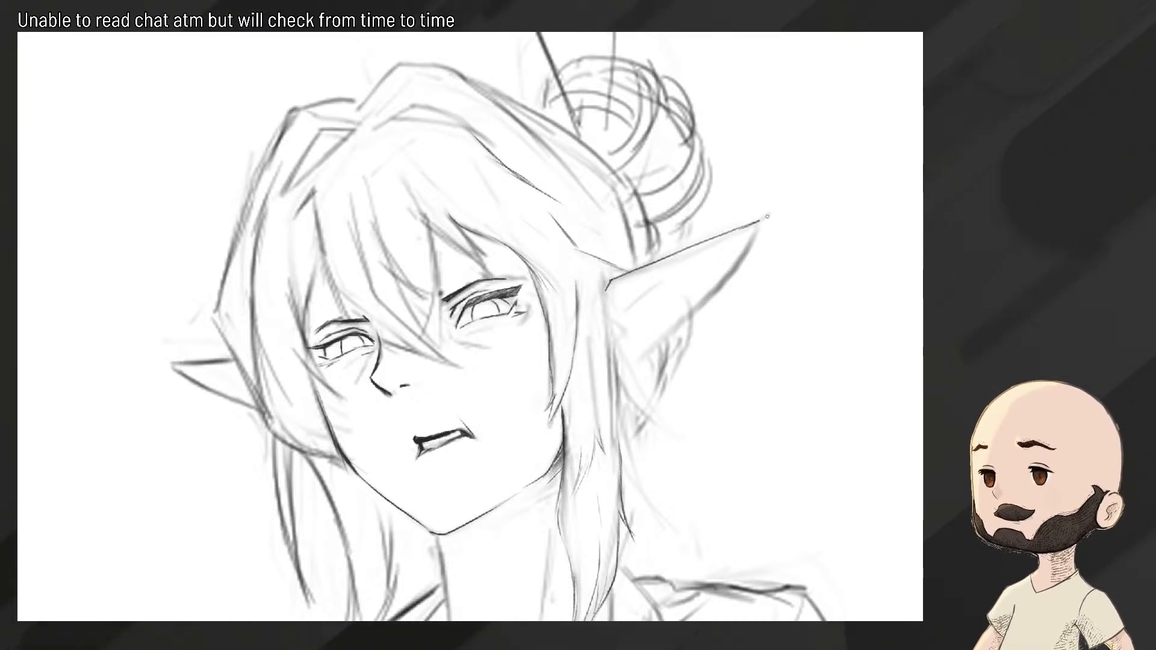
left_click_drag(749, 224, 765, 219)
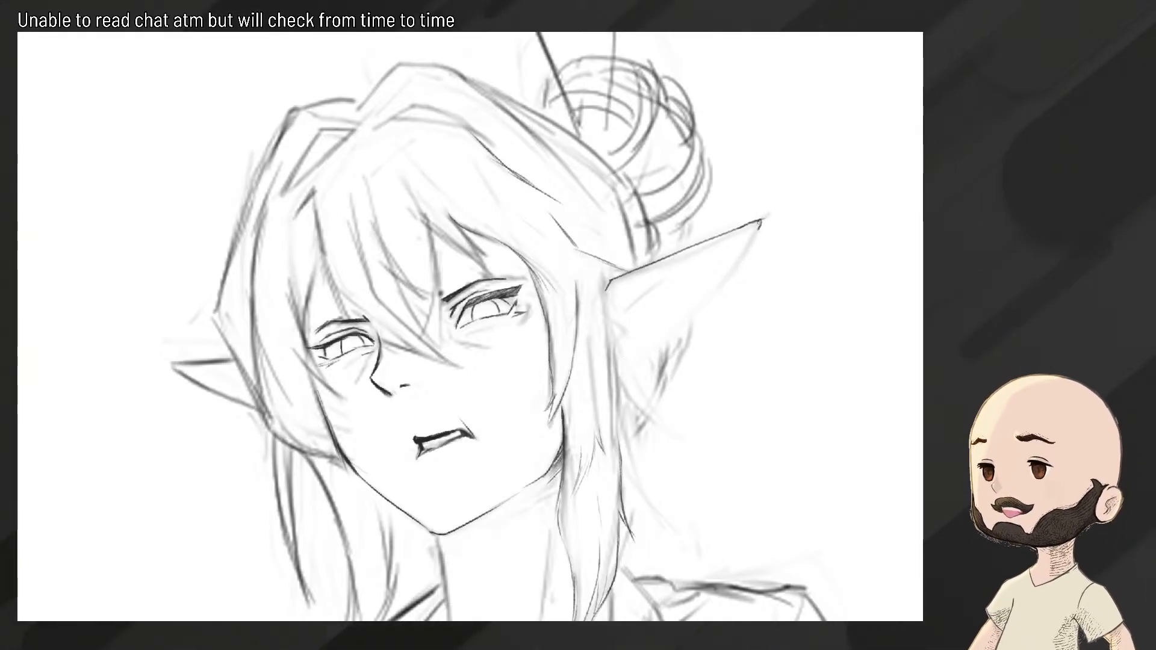
Draw the near ear's lower edge from the tip back toward the base, and darken the small fold inside the ear
left_click_drag(762, 220, 713, 295)
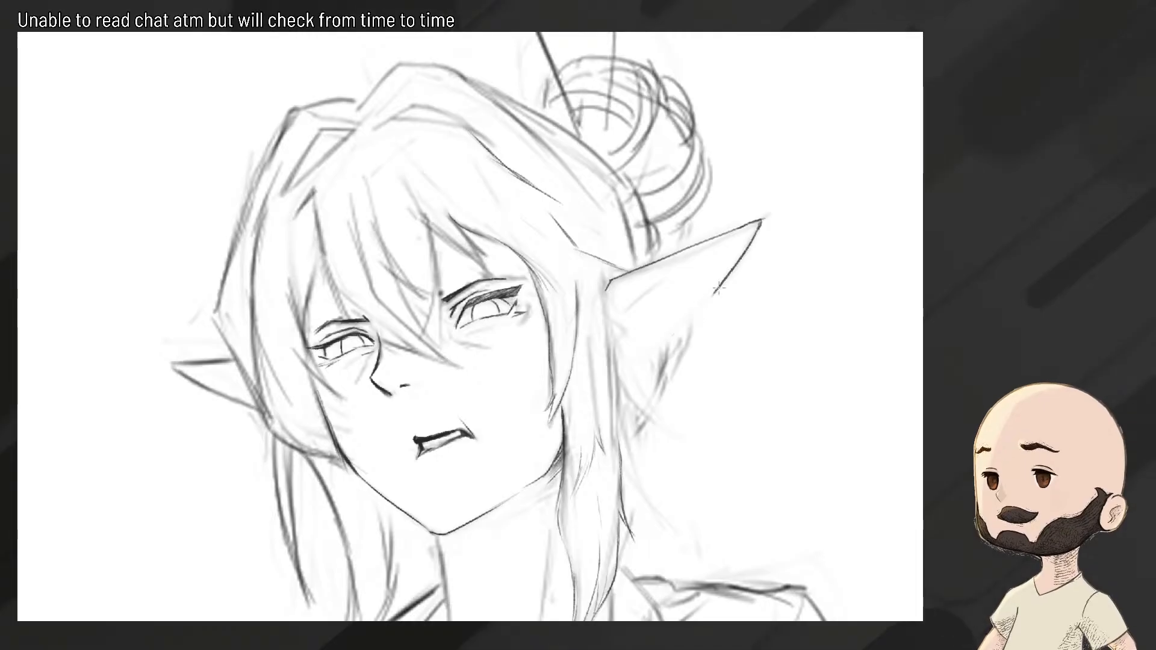
left_click_drag(718, 287, 674, 328)
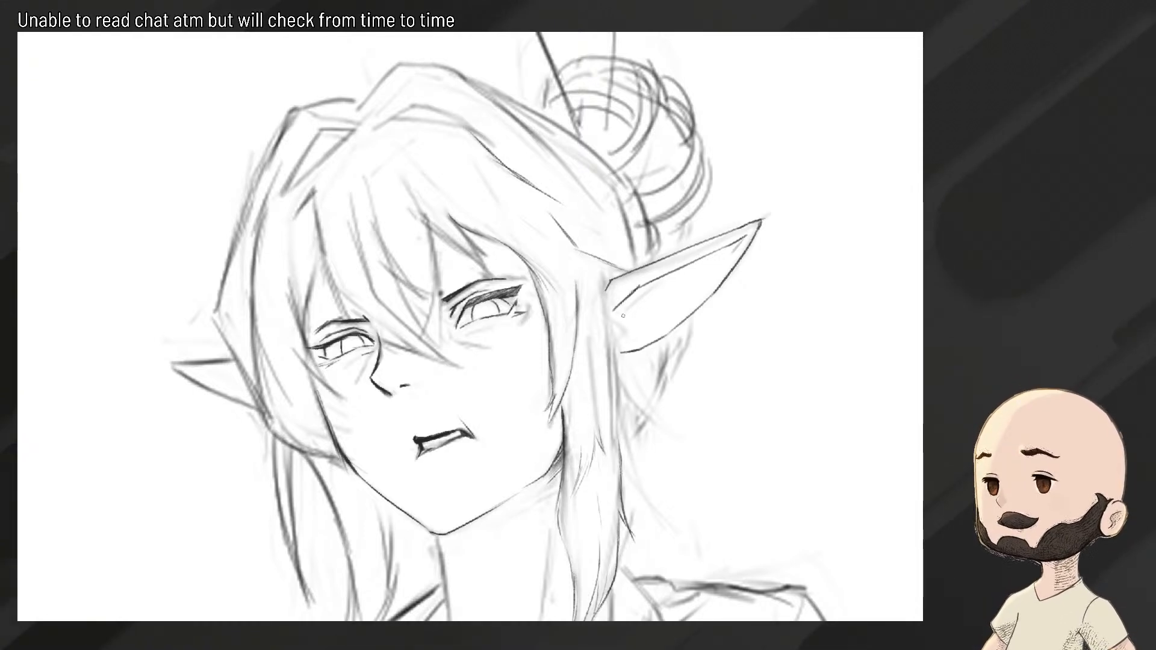
left_click_drag(624, 305, 627, 322)
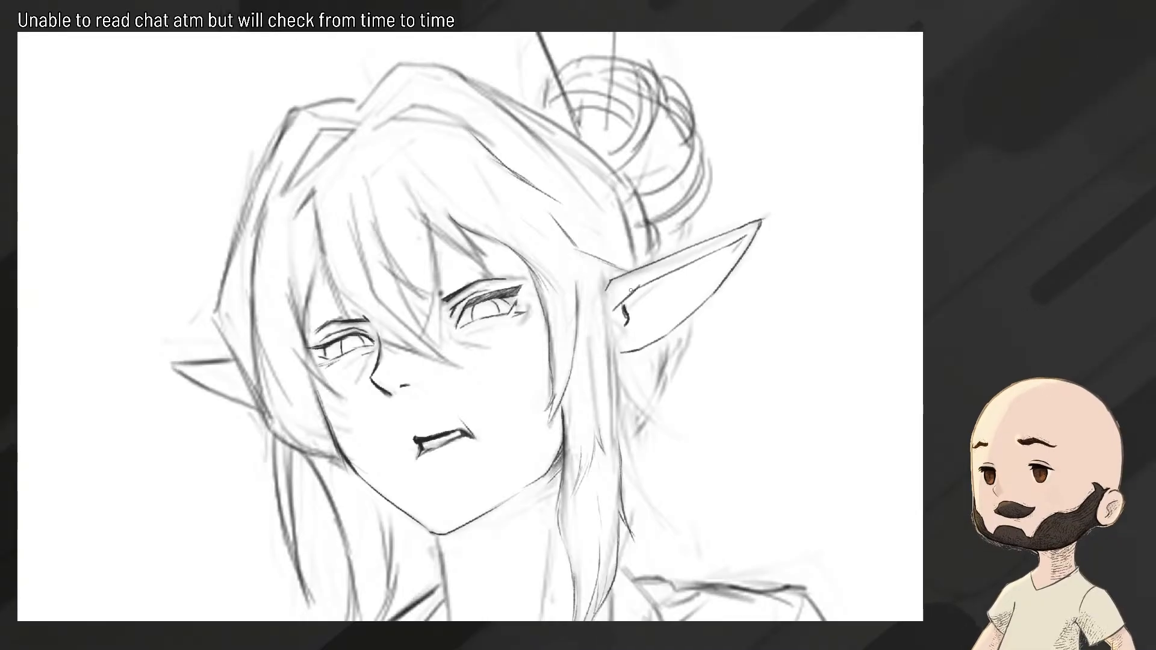
Try a straighter, darker lower edge for the near ear, running from near the tip to the base
scroll(628, 325, "down", 7)
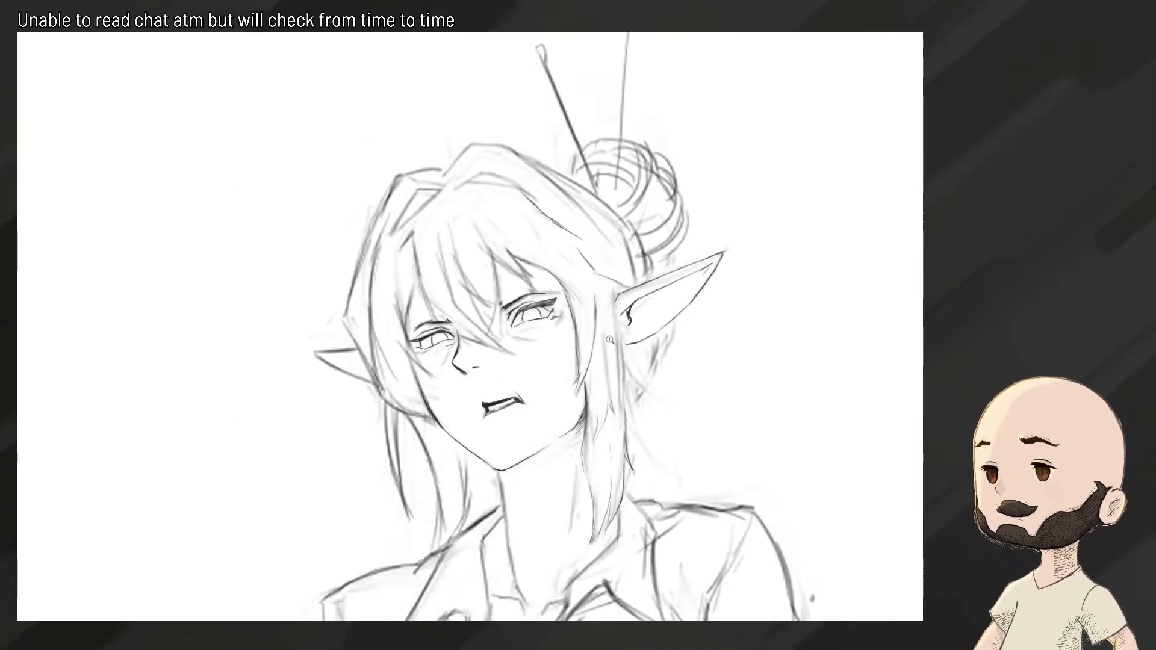
scroll(628, 328, "up", 7)
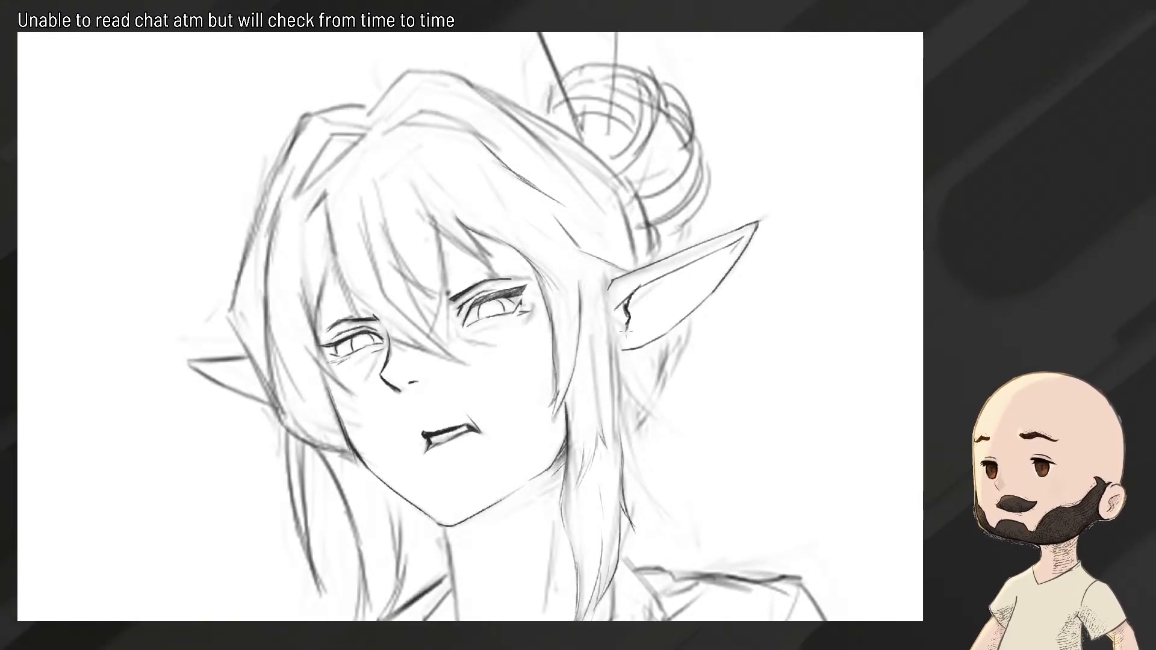
scroll(628, 326, "down", 6)
scroll(629, 334, "up", 6)
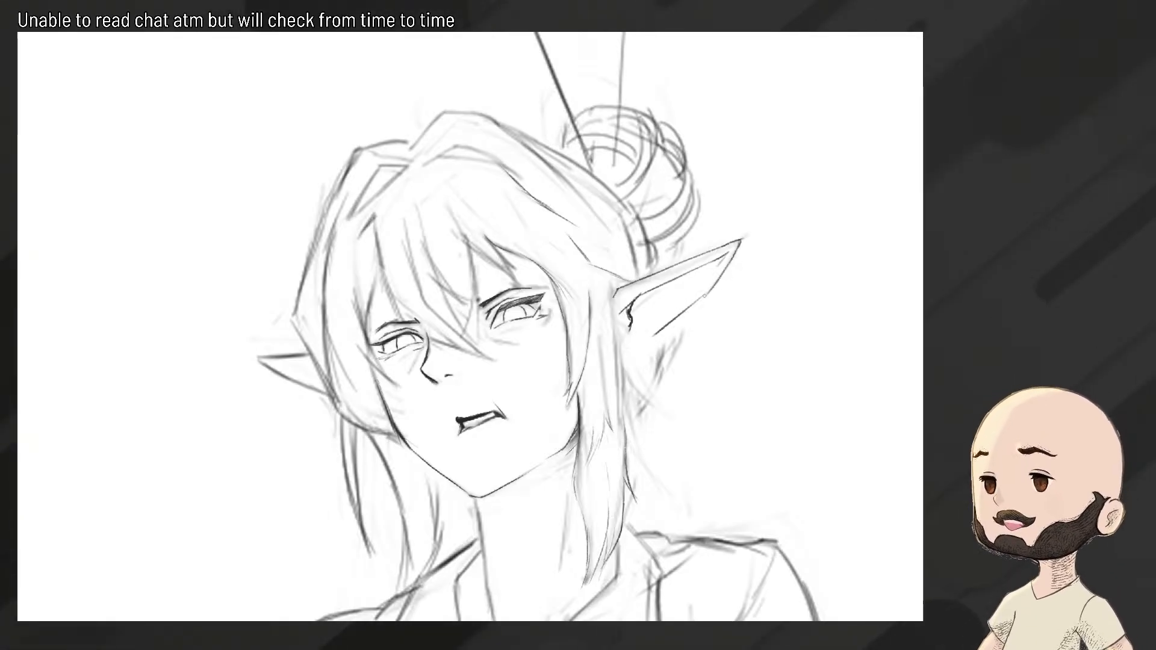
left_click_drag(718, 282, 638, 339)
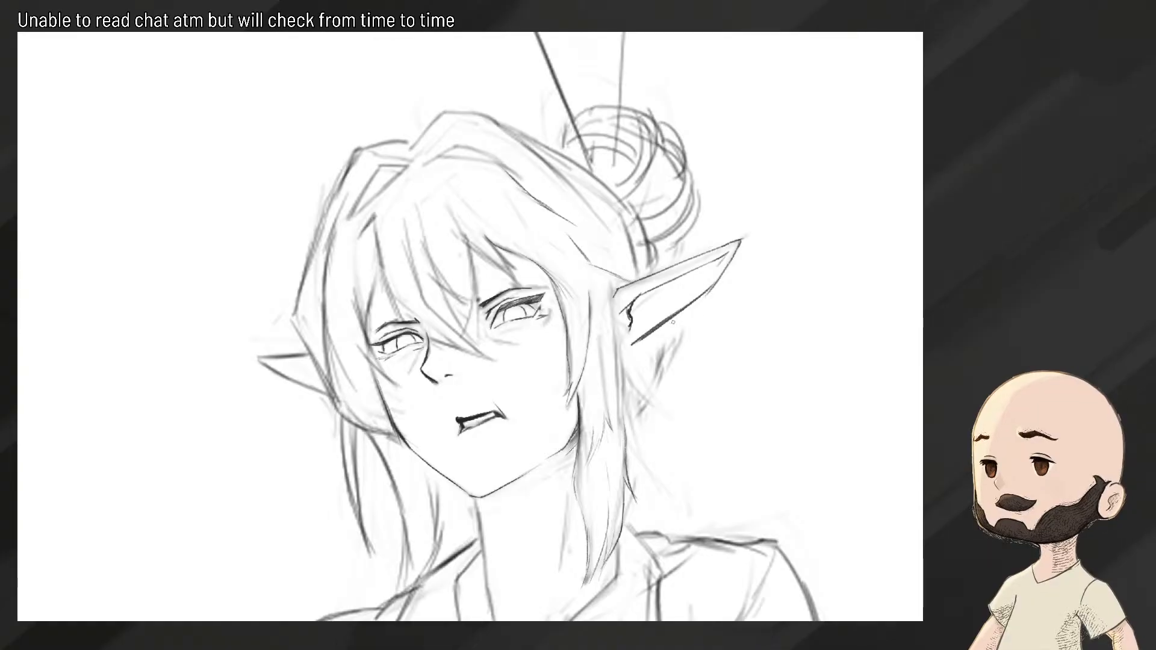
Sketch two trial ear shapes, one straight and one curved, in the blank area beside the head and undo them
scroll(673, 322, "down", 5)
scroll(628, 320, "up", 6)
mouse_move(608, 223)
left_mouse_down()
mouse_move(715, 239)
mouse_move(645, 289)
left_mouse_up()
mouse_move(601, 332)
left_mouse_down()
mouse_move(820, 251)
mouse_move(691, 388)
mouse_move(609, 392)
left_mouse_up()
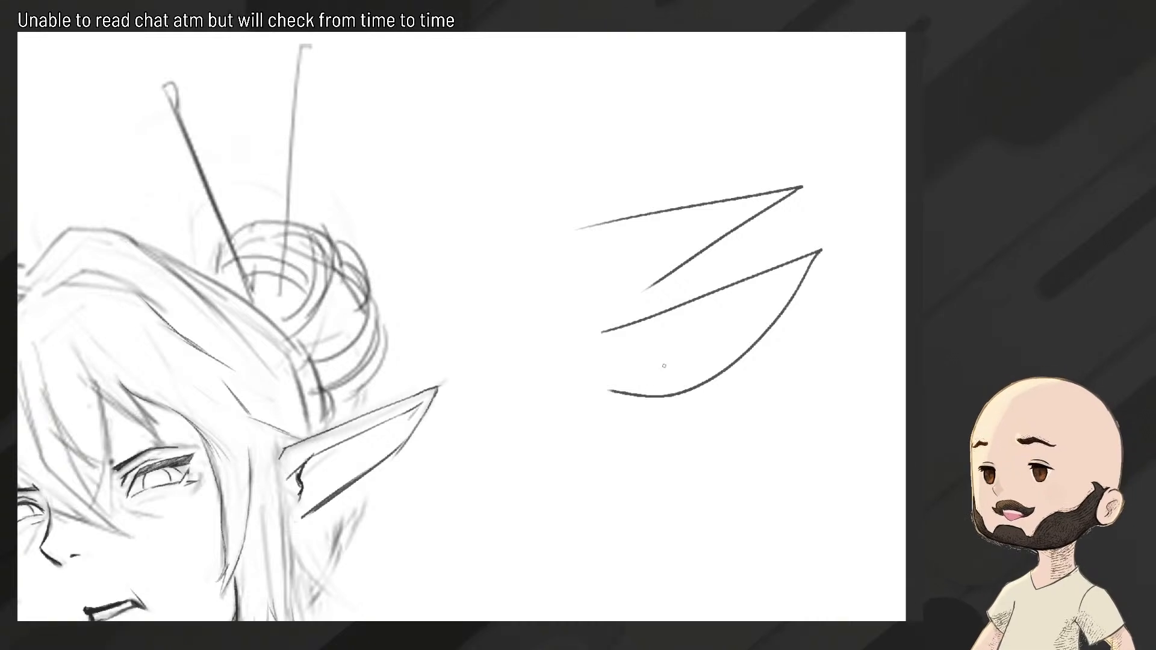
key("ctrl+z")
key("ctrl+z")
Remove the straight dark lower edge of the near ear and redraw it as a curve between the base and the tip
mouse_move(644, 342)
left_mouse_down()
mouse_move(583, 355)
mouse_move(707, 314)
left_mouse_up()
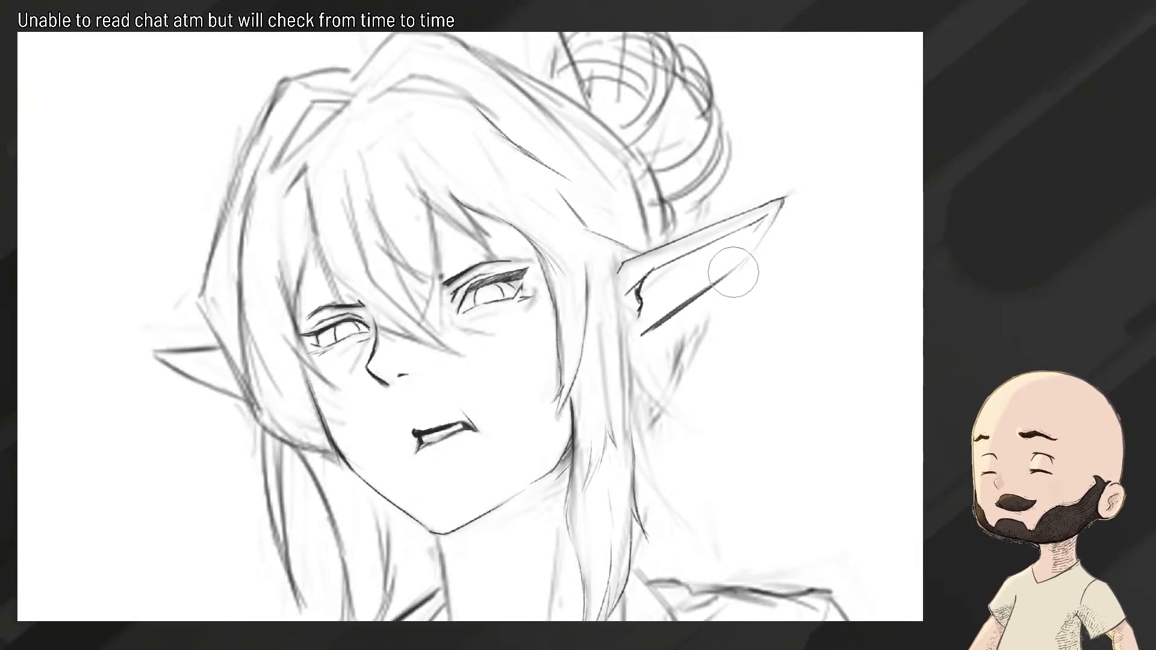
key("ctrl+z")
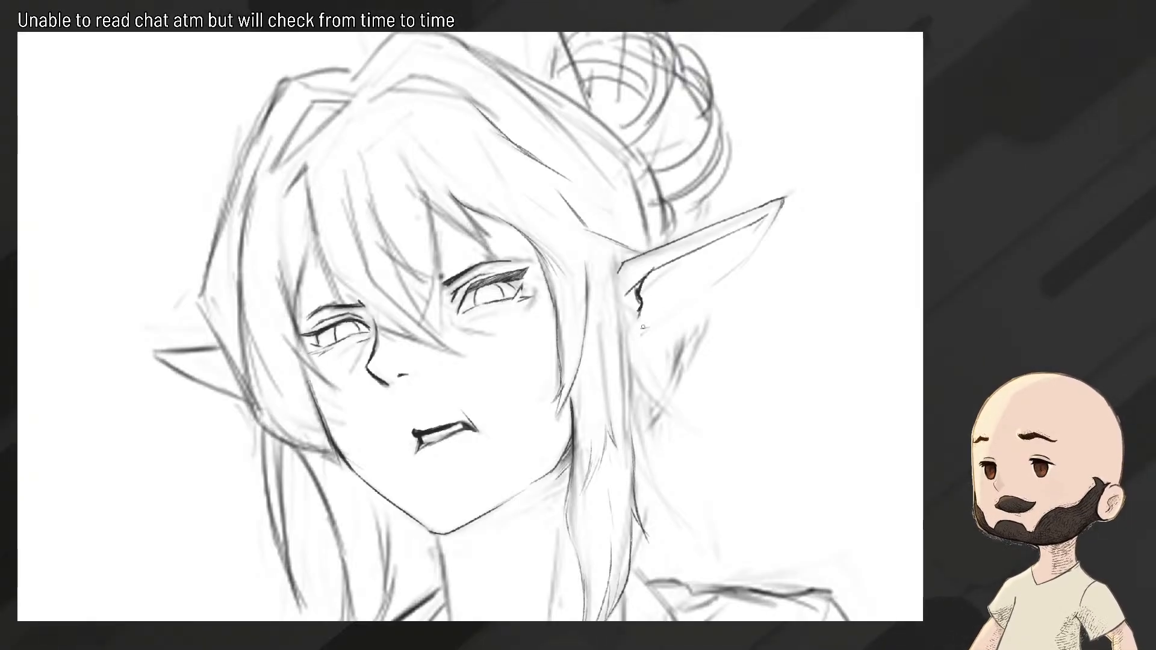
left_click_drag(641, 328, 748, 267)
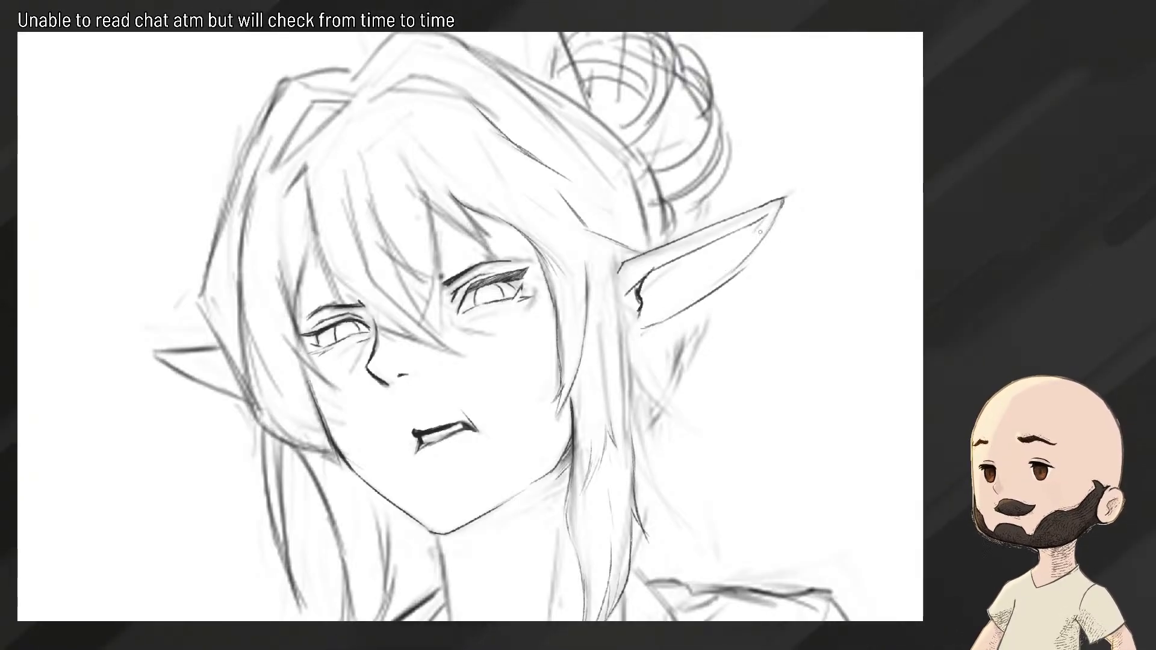
left_click_drag(778, 211, 716, 283)
key("ctrl+z")
left_click_drag(772, 224, 700, 298)
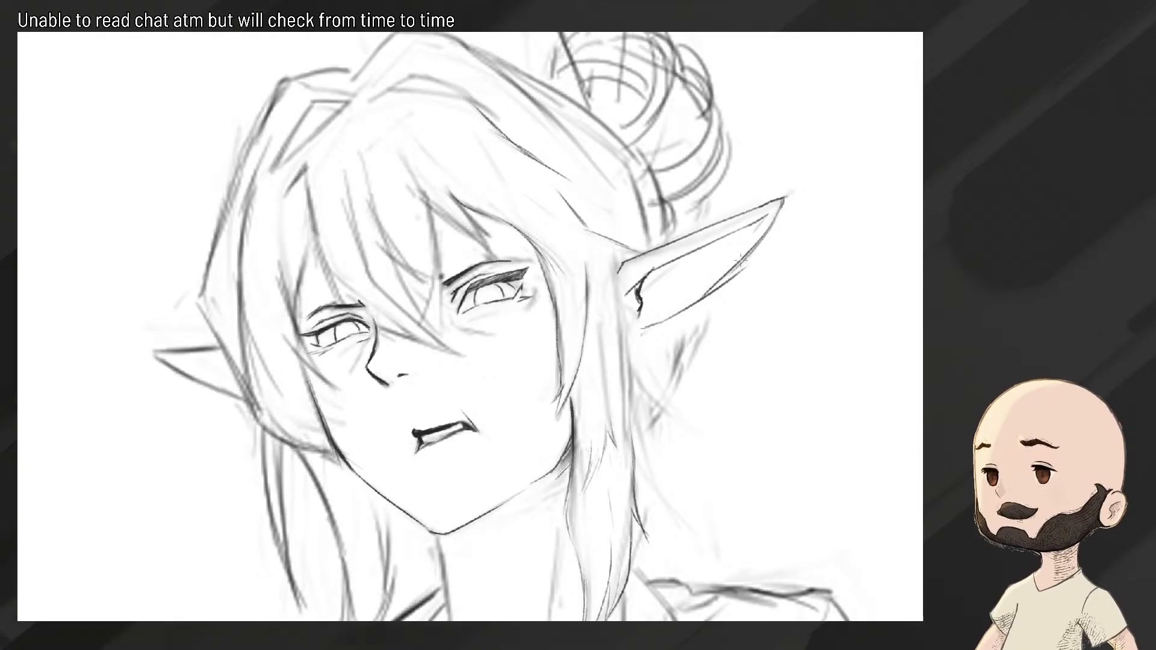
Erase the overlapping strokes on the ear's curved lower edge and restate its outer half as one clean line
left_click_drag(740, 260, 702, 295)
key("e")
left_click_drag(777, 239, 691, 315)
key("b")
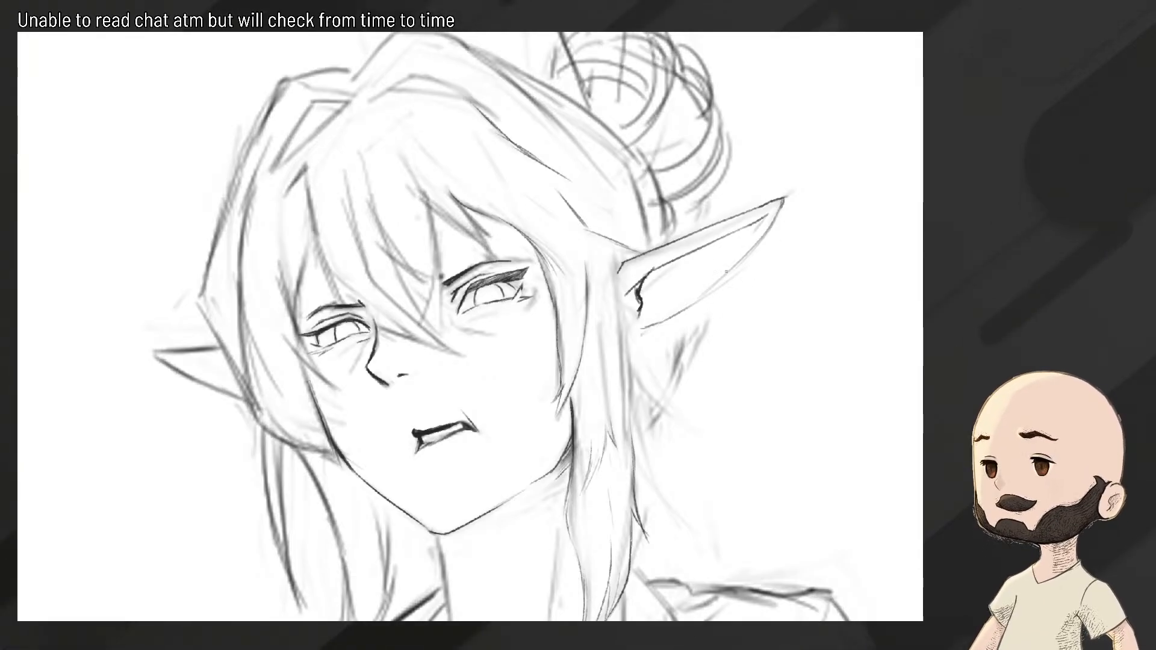
left_click_drag(762, 239, 694, 303)
key("ctrl+z")
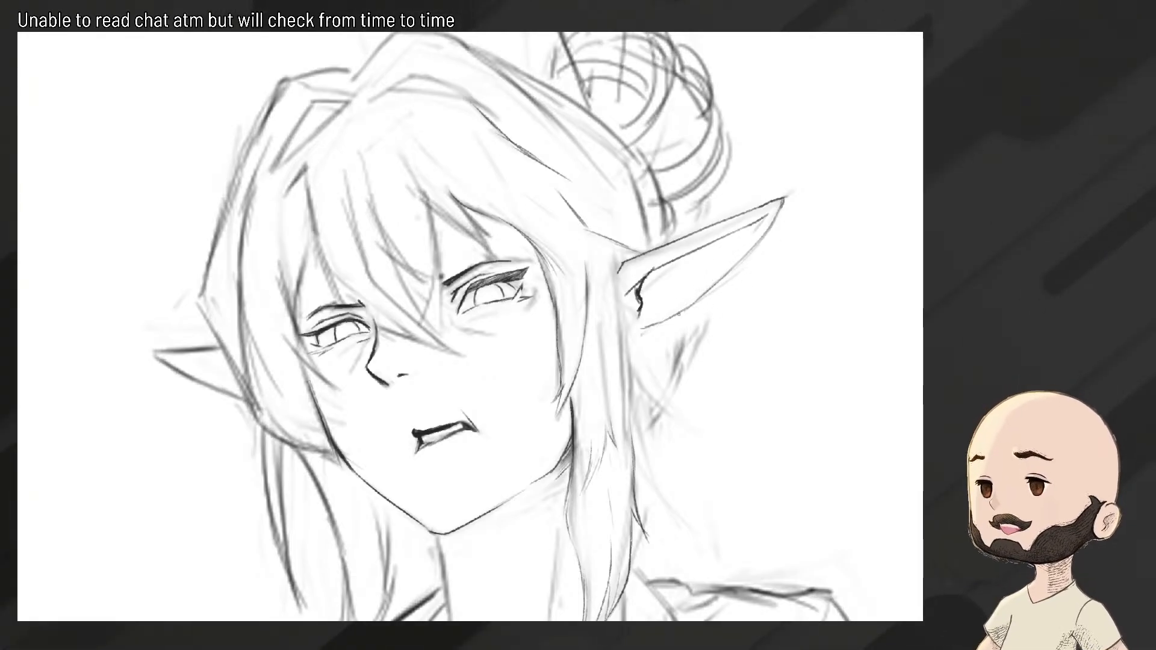
left_click_drag(767, 232, 734, 269)
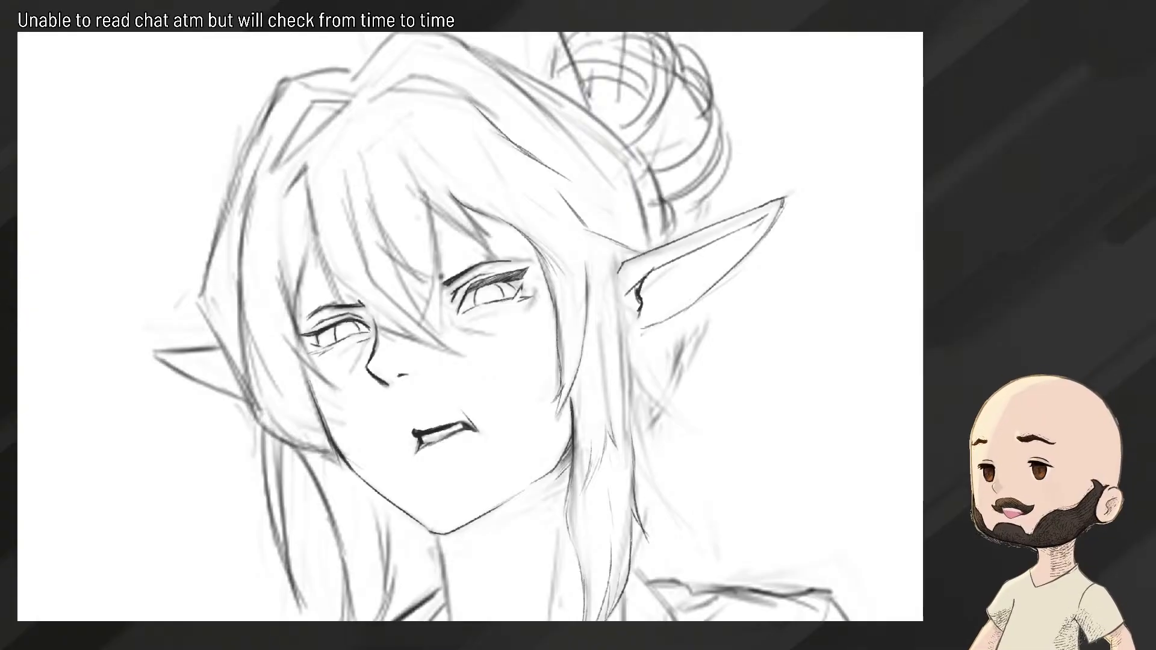
left_click_drag(769, 226, 712, 289)
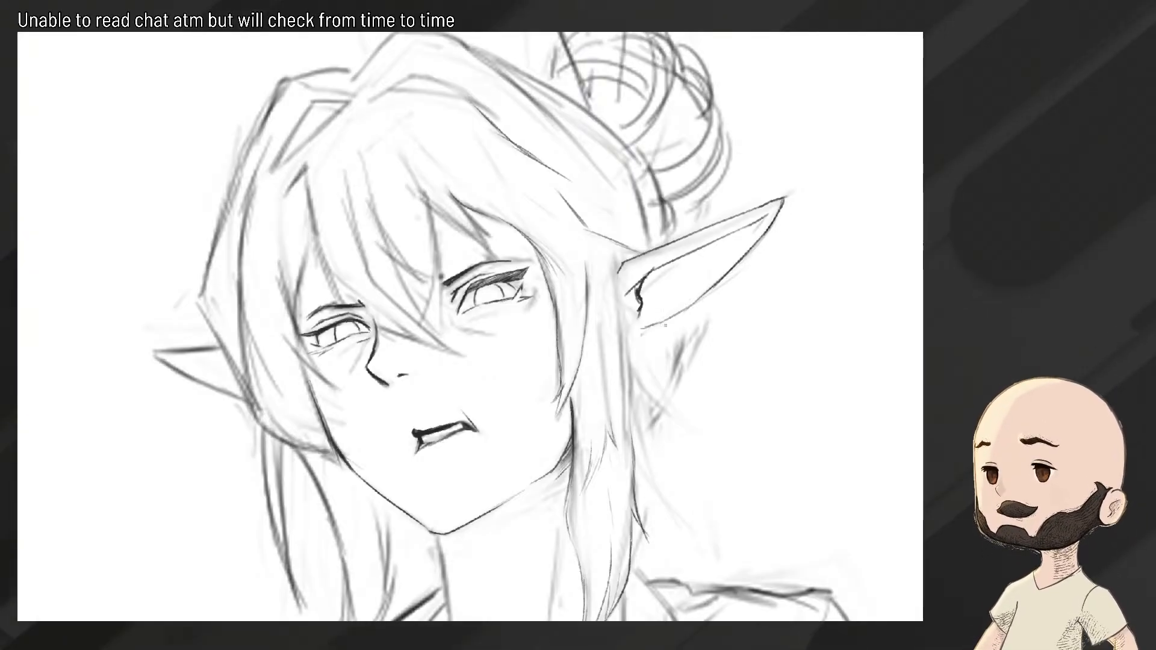
Check the near ear against the whole figure and mirror the canvas horizontally to judge its shape
scroll(714, 291, "down", 8)
scroll(713, 288, "up", 9)
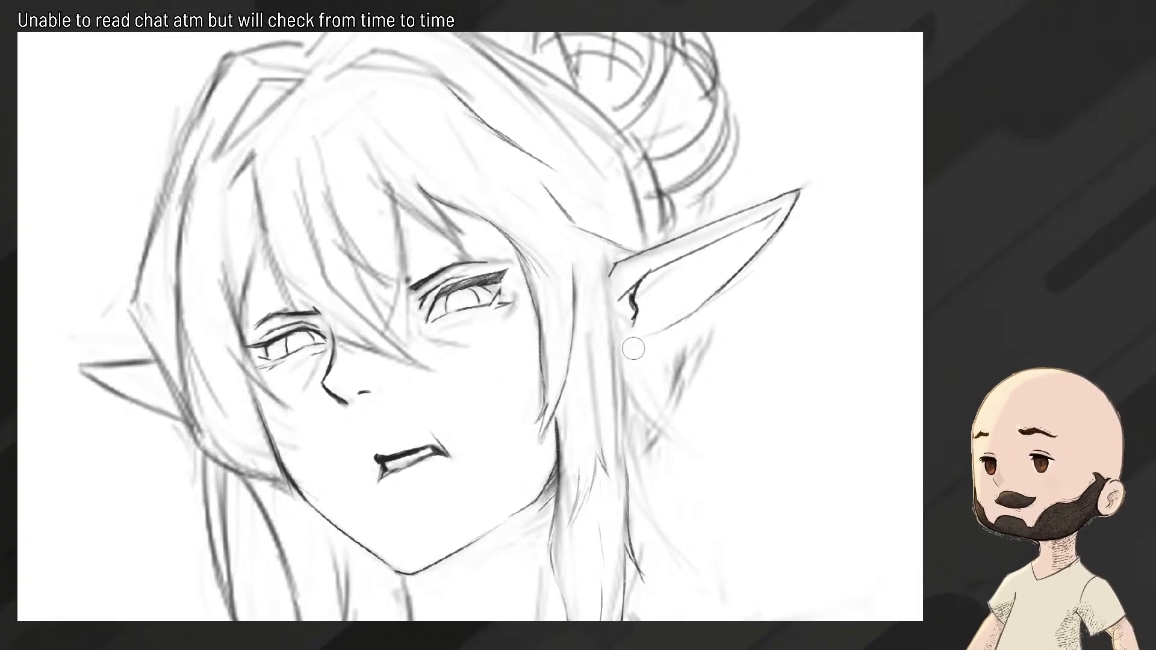
scroll(641, 338, "down", 8)
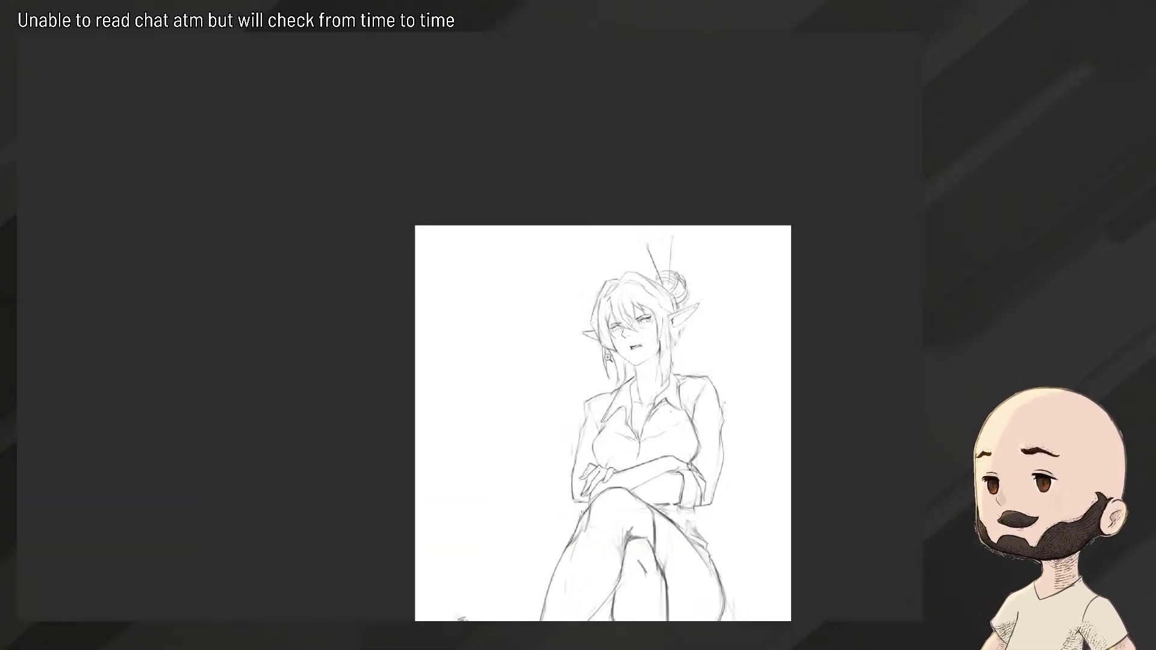
scroll(663, 329, "up", 9)
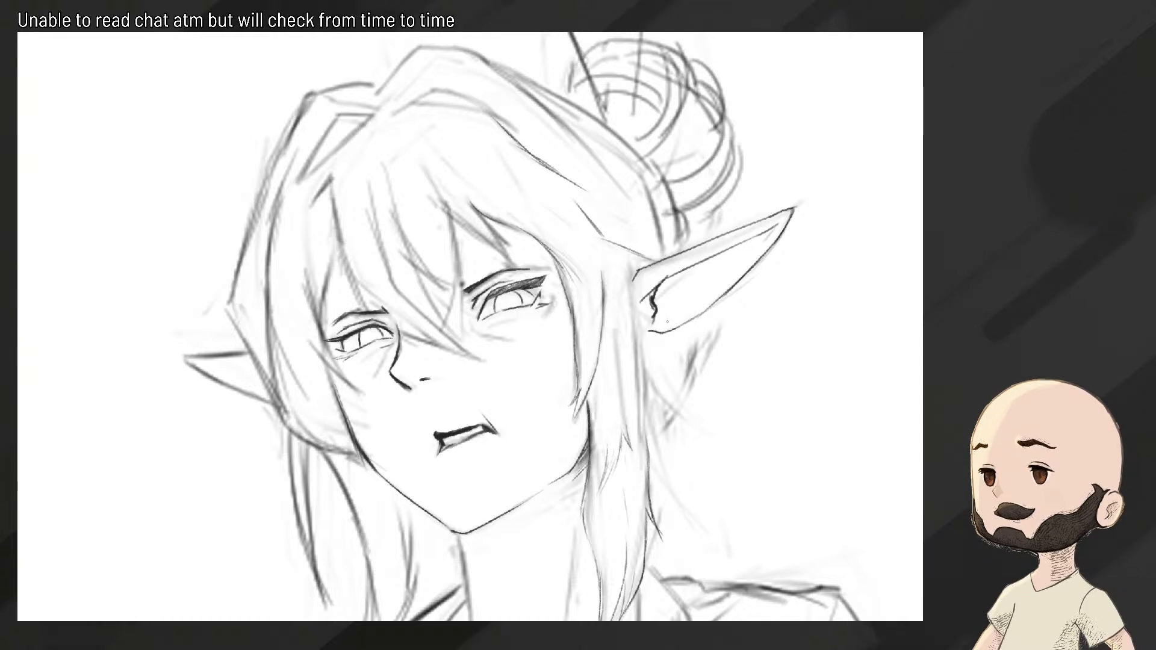
key("m")
scroll(708, 356, "down", 3)
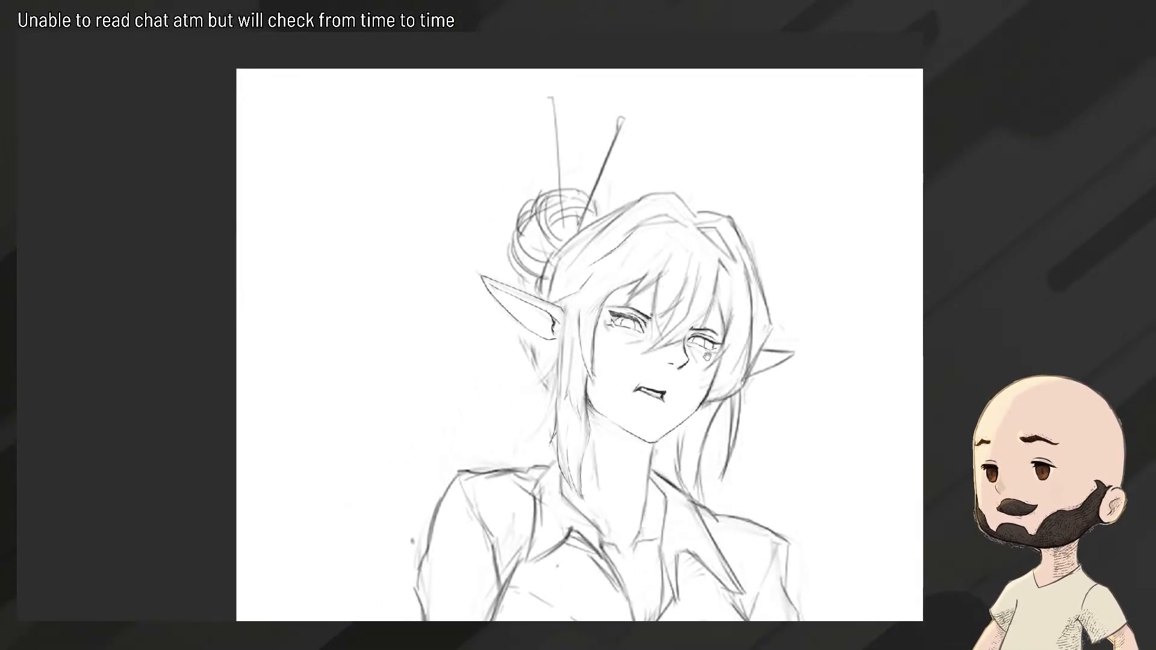
scroll(518, 326, "up", 4)
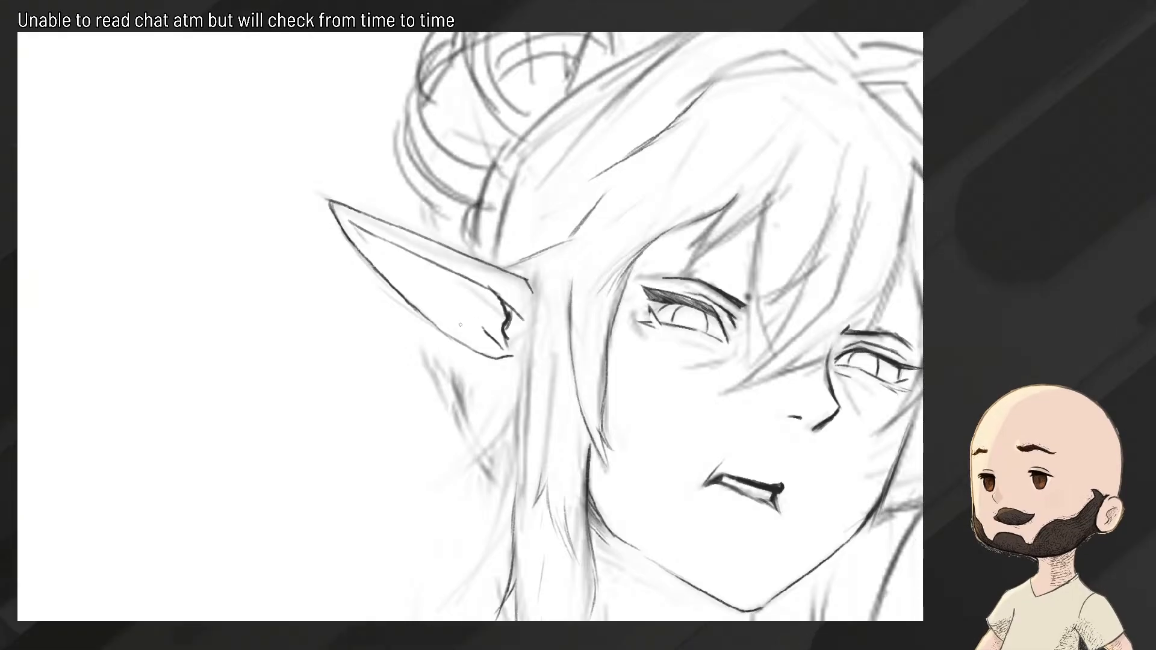
Draw the inner contour line along the near ear's lower rim and small curved folds beneath its upper rim
left_click_drag(460, 326, 481, 331)
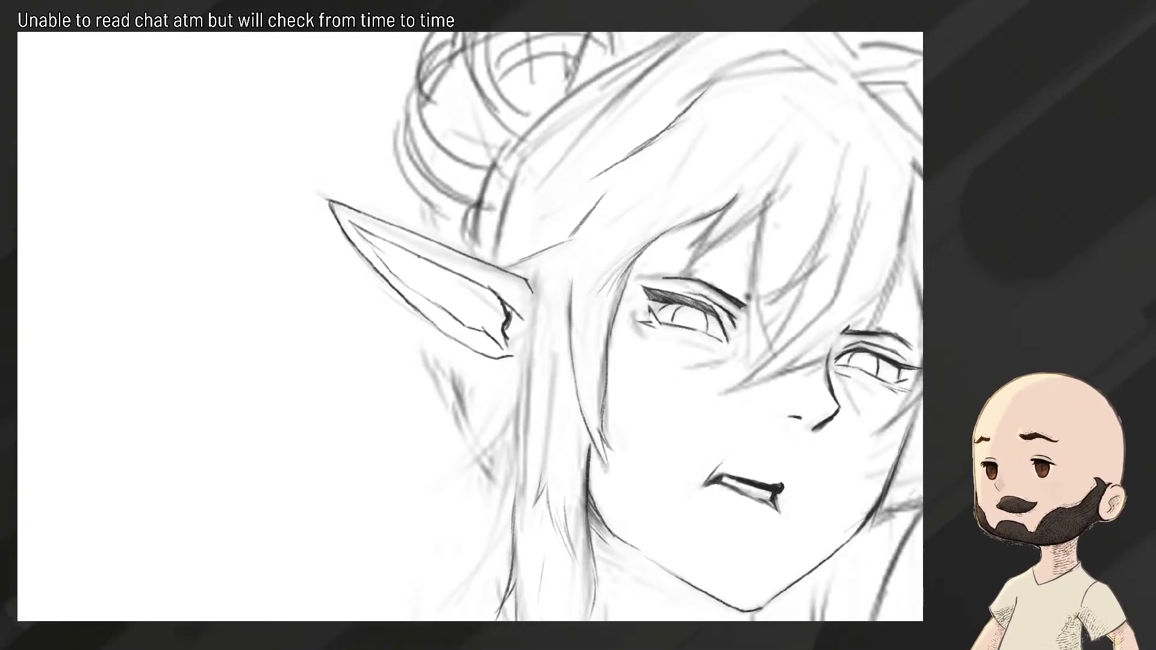
left_click_drag(424, 265, 453, 293)
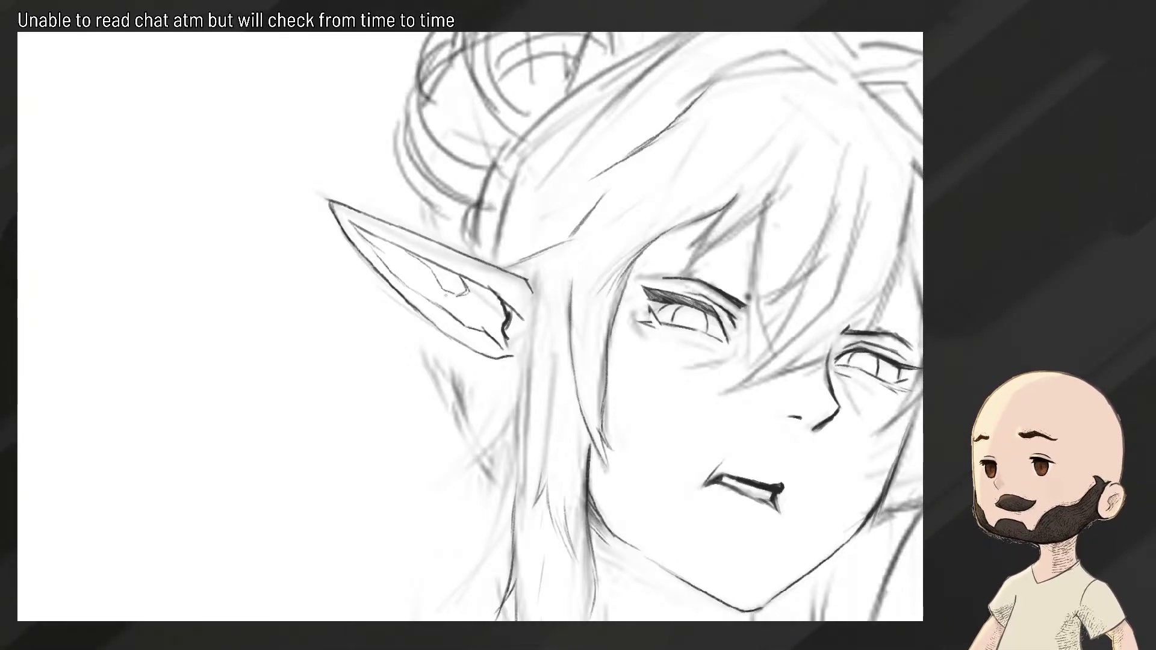
left_click_drag(483, 288, 483, 307)
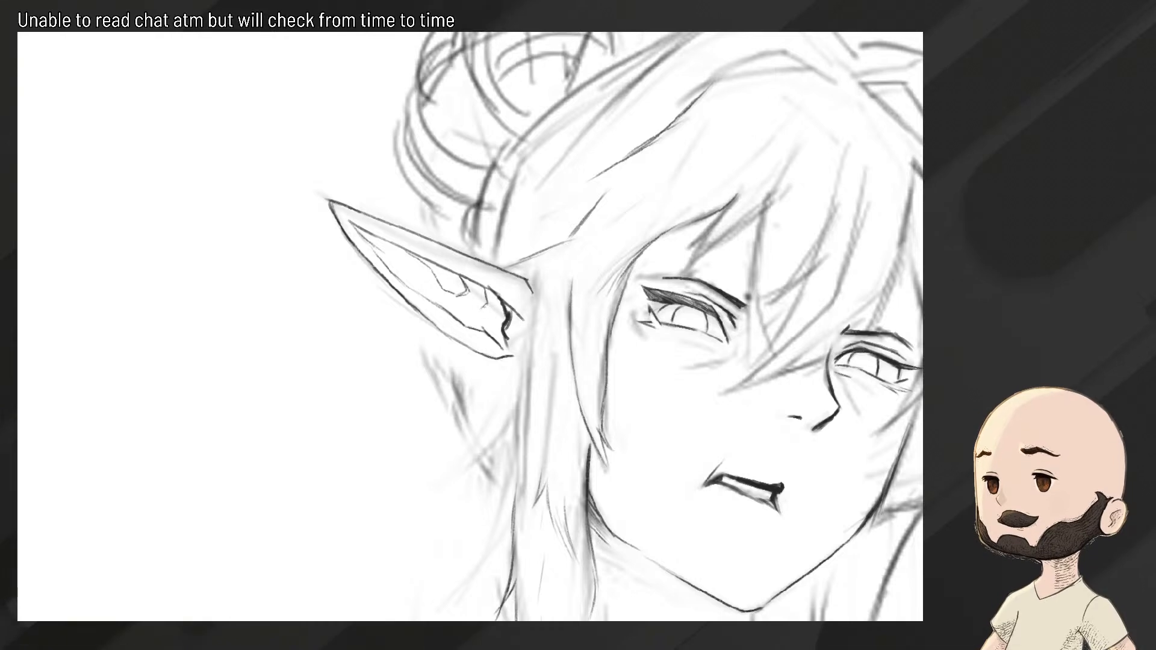
Outline the jagged ear opening near the base of the near ear and fill it with dark hatching
left_click_drag(480, 309, 506, 342)
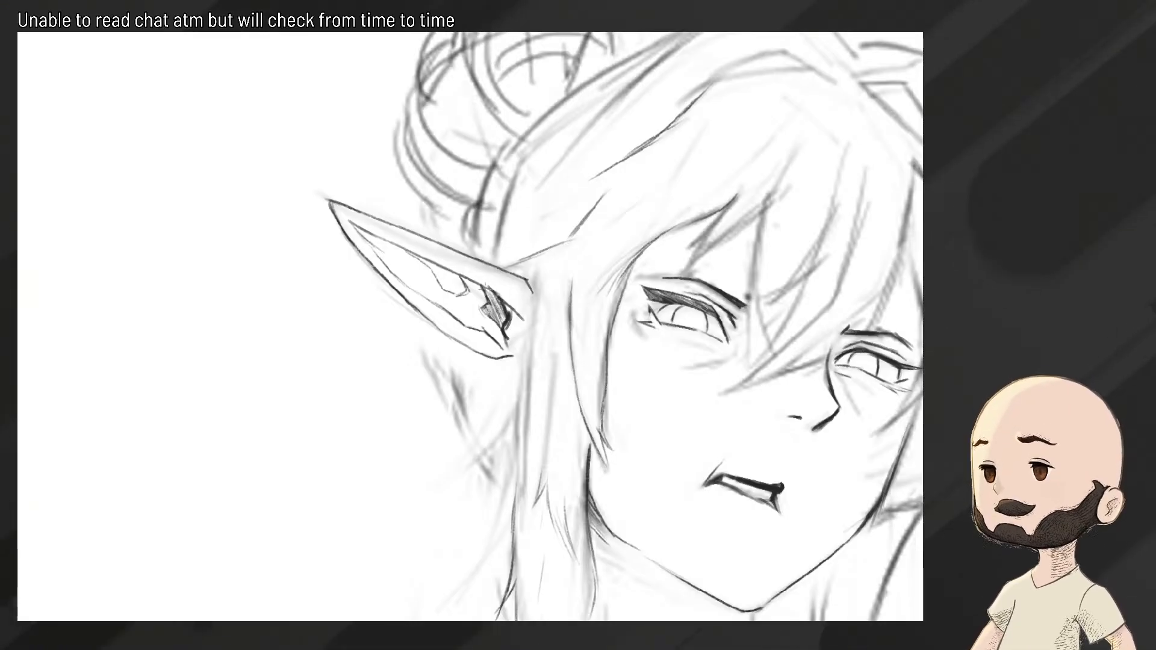
mouse_move(492, 295)
left_mouse_down()
mouse_move(426, 315)
mouse_move(479, 310)
left_mouse_up()
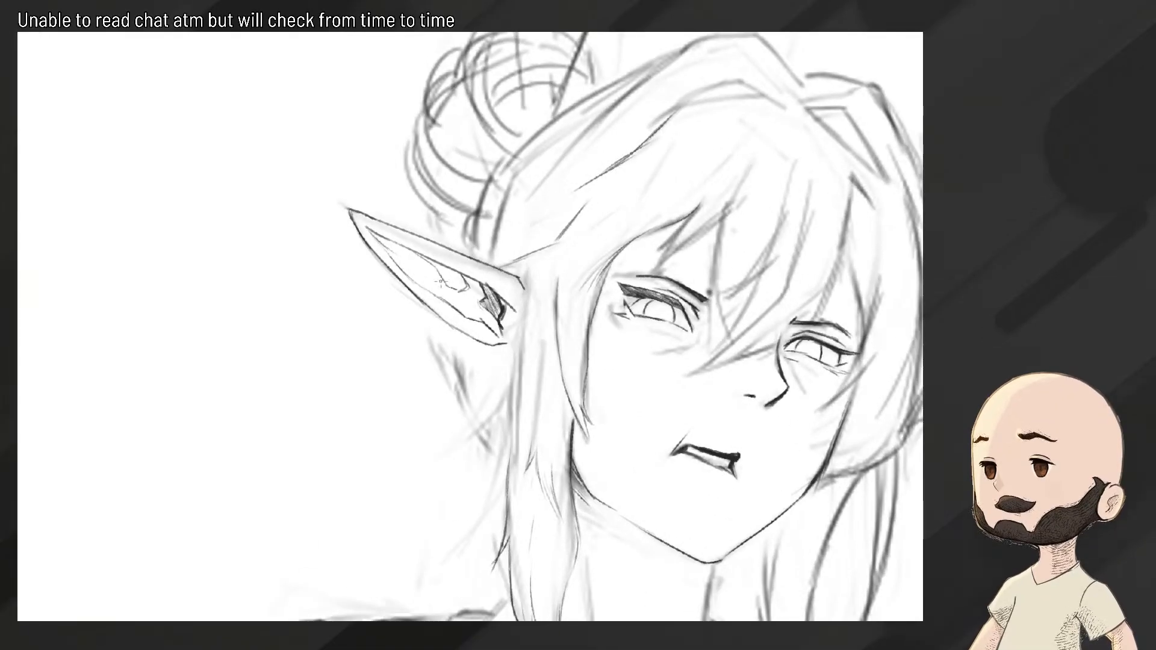
left_click_drag(435, 271, 450, 279)
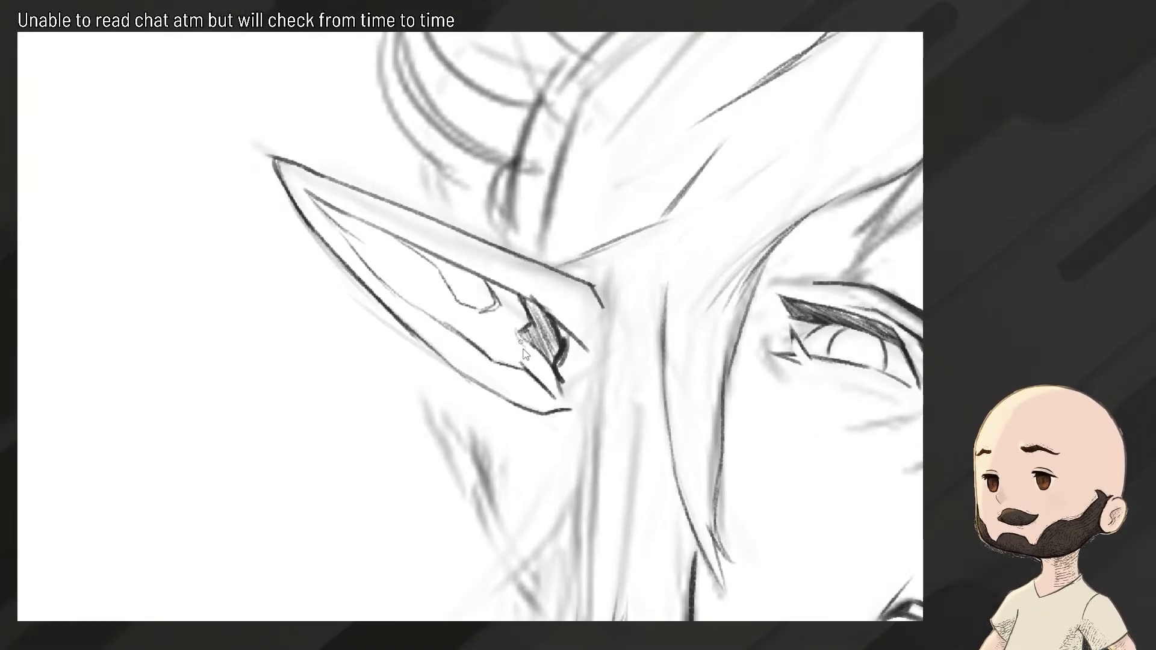
Undo the dark hatching in the ear opening, then shade the opening and the fold beside it with lighter hatching
key("ctrl+z")
key("ctrl+z")
key("ctrl+z")
key("ctrl+z")
key("ctrl+z")
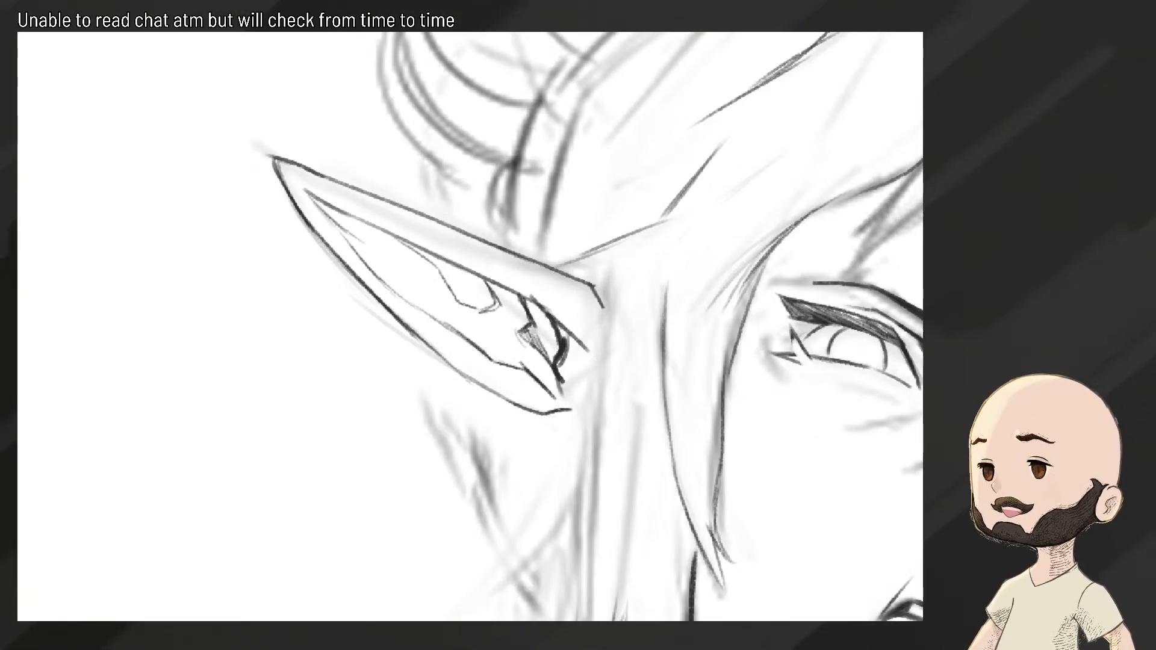
key("ctrl+z")
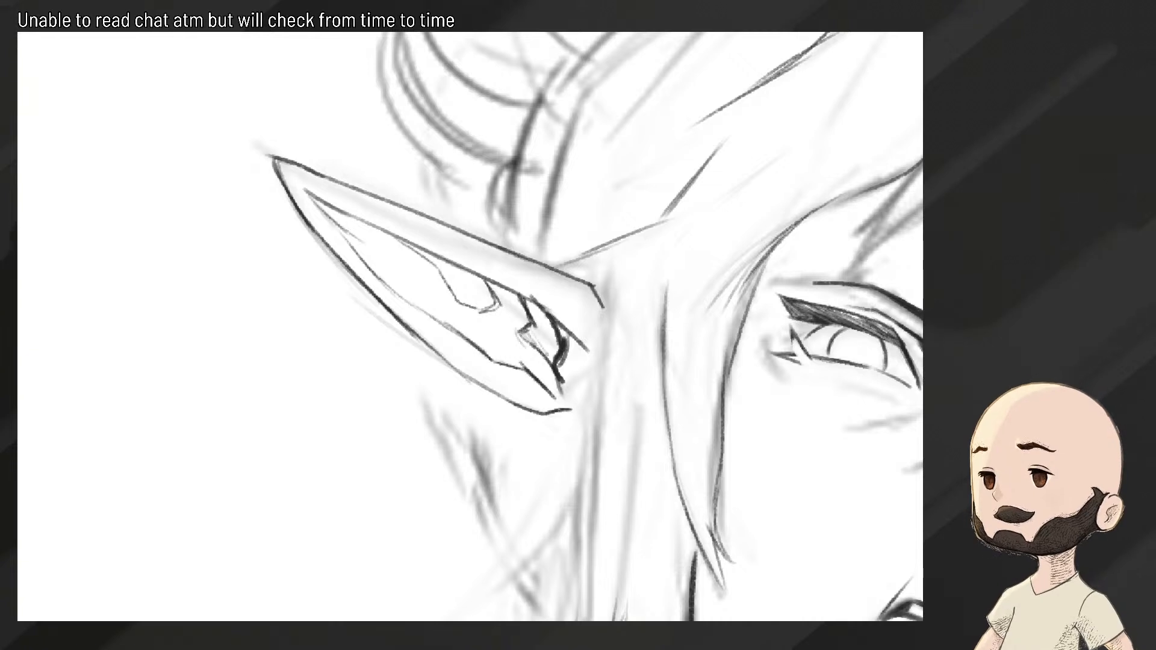
mouse_move(531, 328)
left_mouse_down()
mouse_move(554, 351)
mouse_move(445, 354)
mouse_move(513, 337)
left_mouse_up()
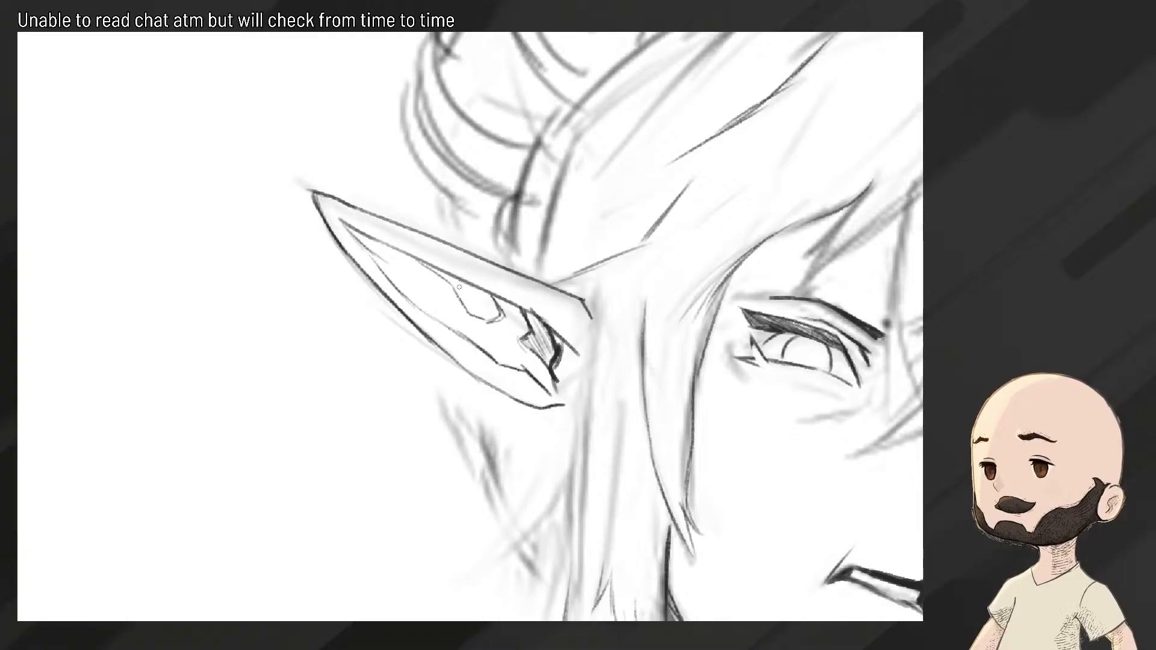
mouse_move(460, 293)
left_mouse_down()
mouse_move(481, 313)
mouse_move(448, 269)
mouse_move(480, 302)
mouse_move(405, 314)
mouse_move(467, 307)
left_mouse_up()
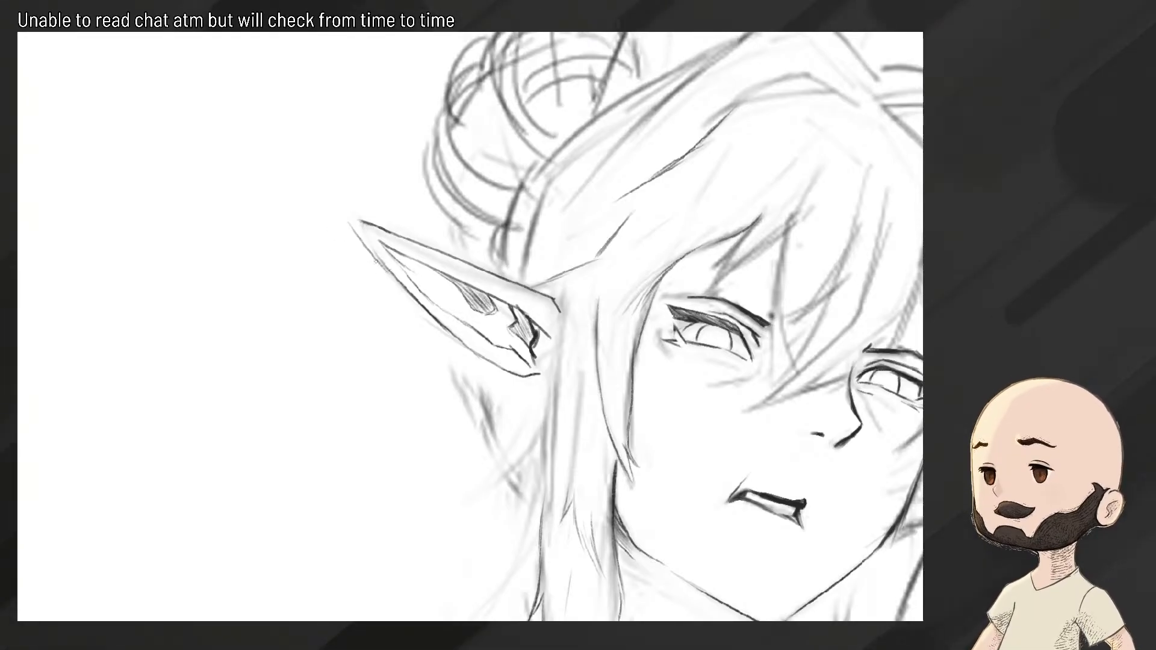
Extend the near ear's tip to a sharper point, undoing the first attempt and reworking the edge with the canvas rotated
mouse_move(349, 223)
left_mouse_down()
mouse_move(391, 271)
mouse_move(358, 235)
left_mouse_up()
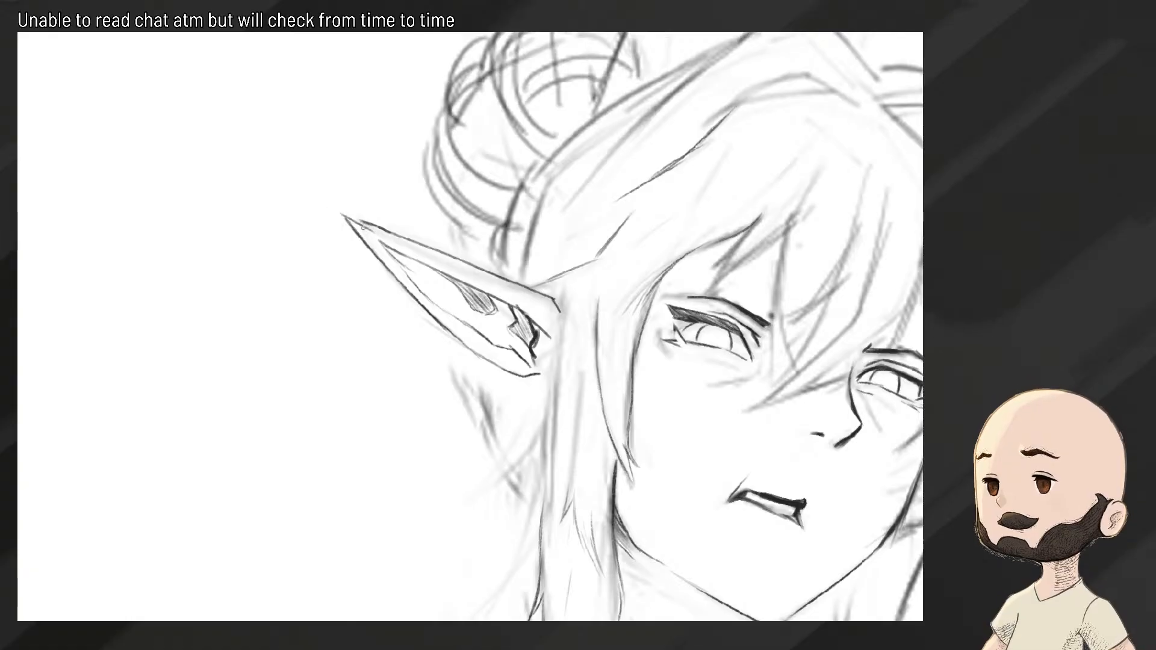
key("ctrl+z")
mouse_move(337, 194)
left_mouse_down()
mouse_move(327, 203)
mouse_move(378, 468)
mouse_move(394, 468)
left_mouse_up()
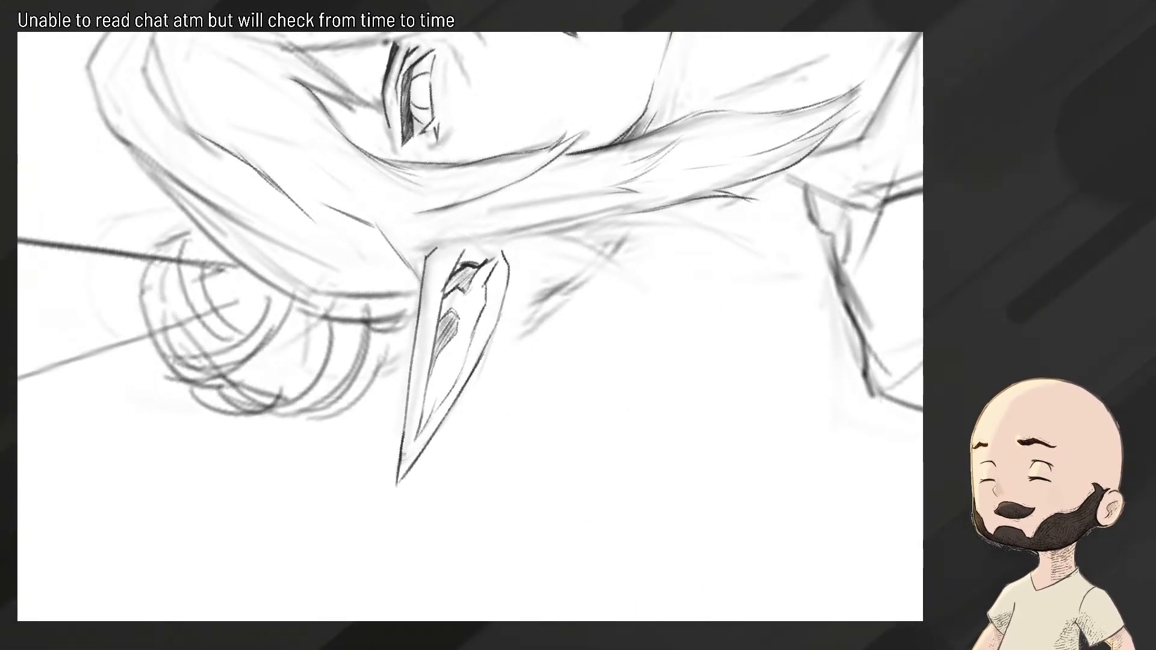
Erase the rough scribbled strokes beneath the near ear
key("ctrl+0")
left_click_drag(543, 119, 629, 222)
left_click(541, 186)
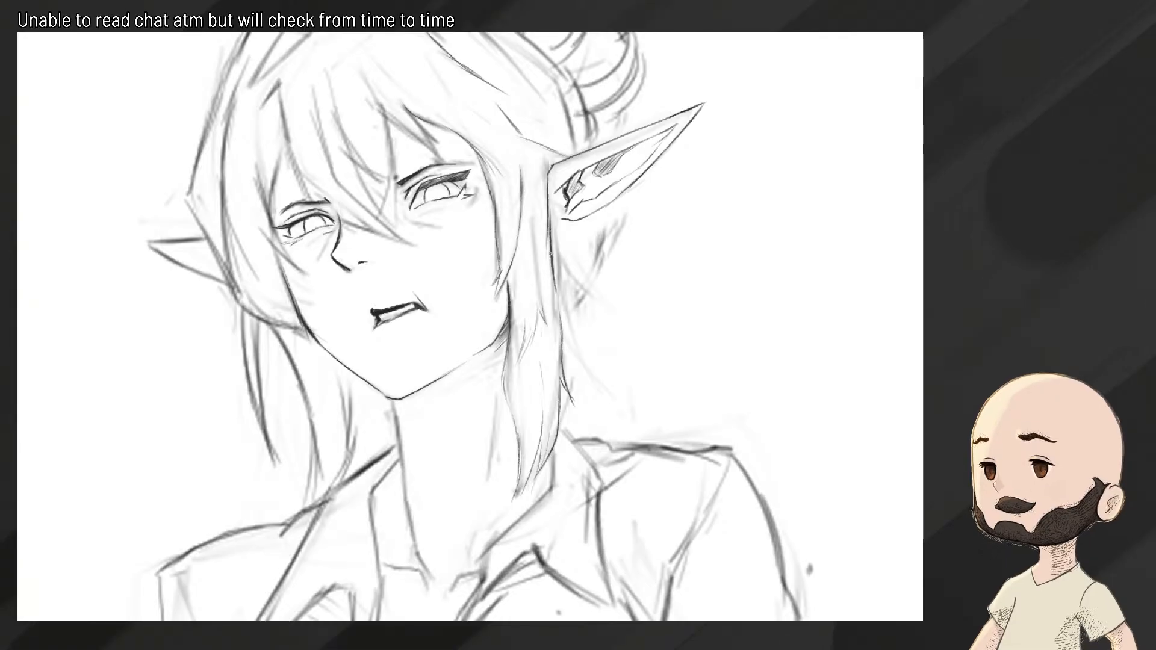
key("ctrl+z")
mouse_move(549, 218)
left_mouse_down()
mouse_move(562, 302)
mouse_move(585, 305)
mouse_move(606, 272)
left_mouse_up()
key("e")
key("b")
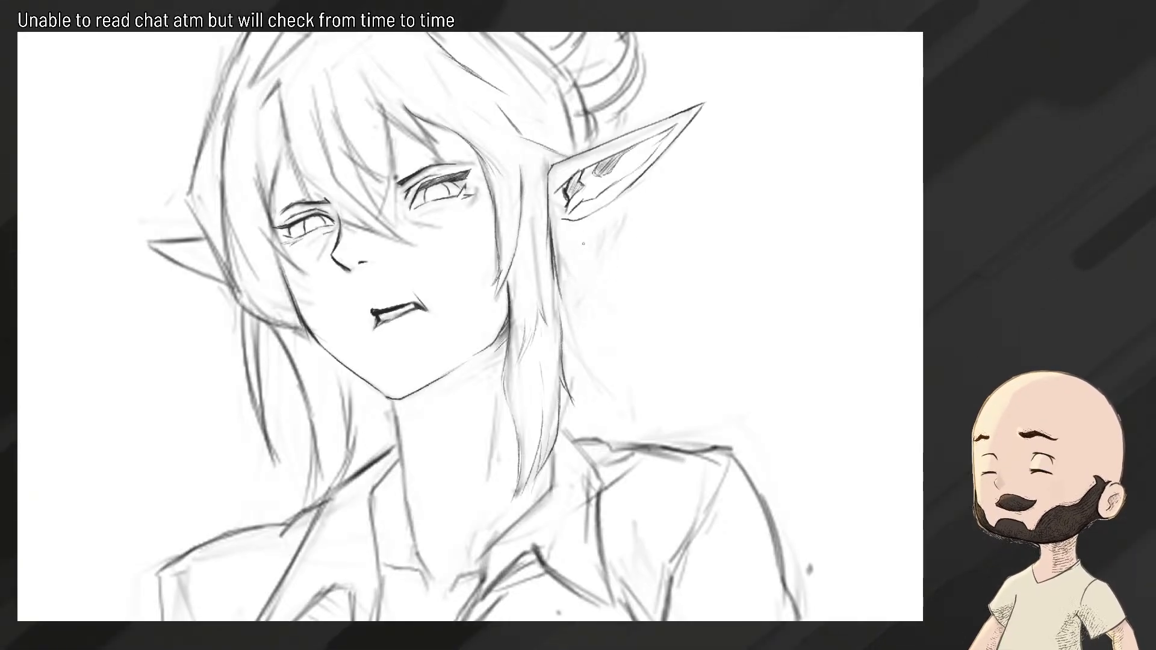
Draw the curved outline of the back hair beneath the near ear, running down to the near side lock
left_click_drag(595, 210, 569, 297)
scroll(582, 291, "down", 5)
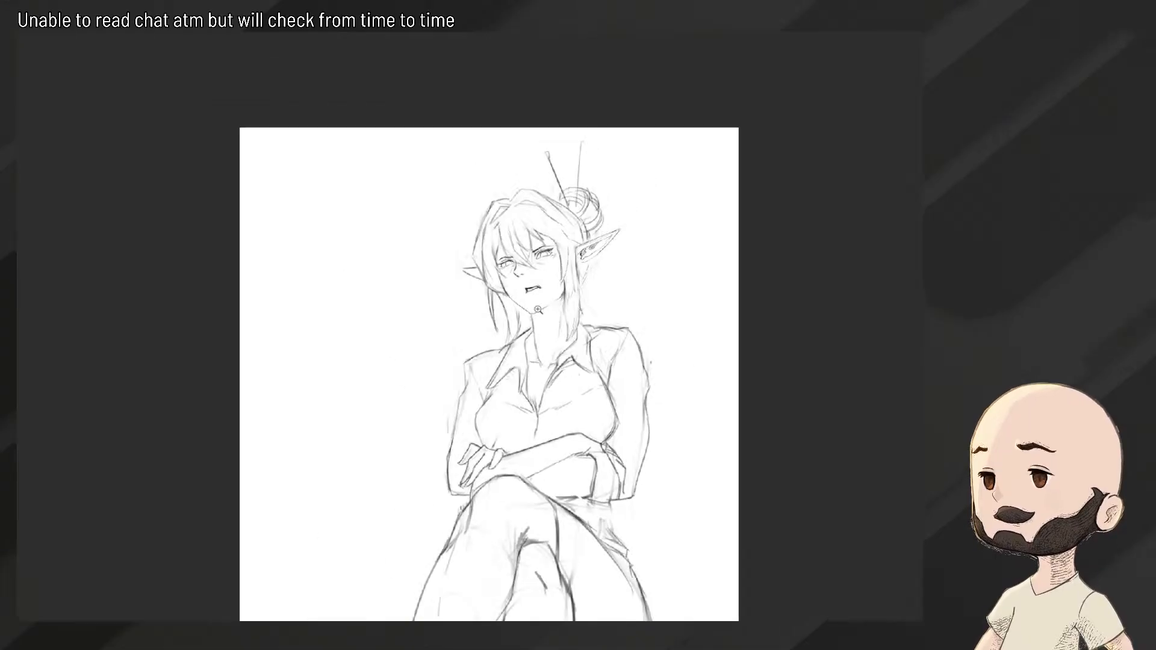
scroll(582, 290, "up", 4)
scroll(584, 259, "up", 2)
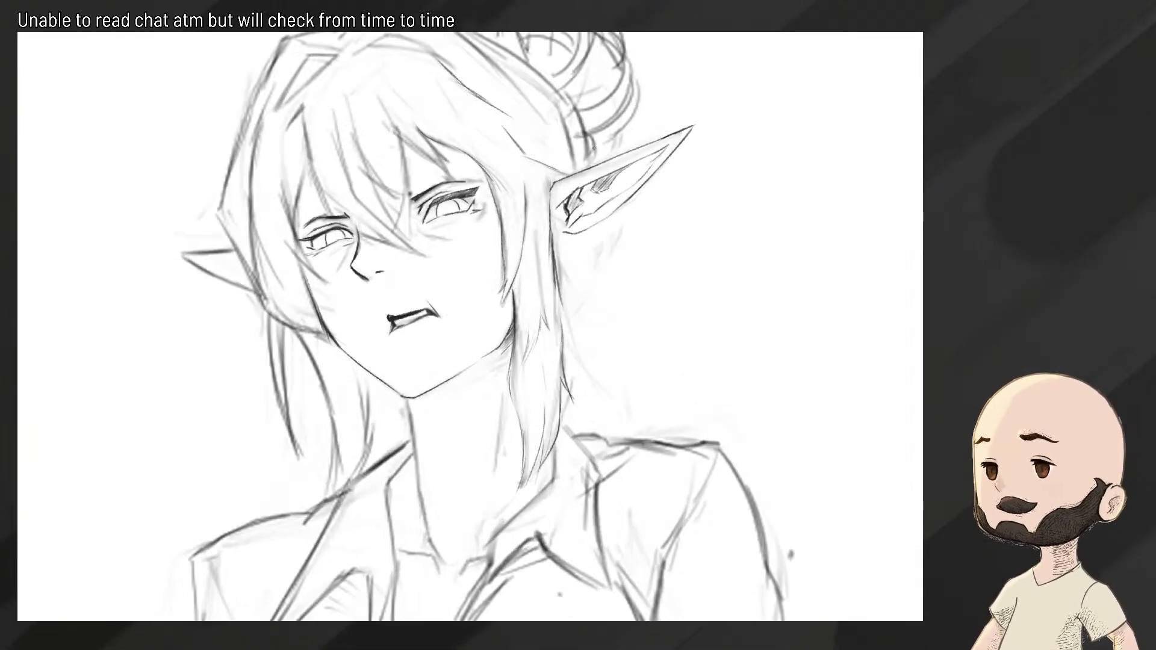
scroll(561, 347, "down", 5)
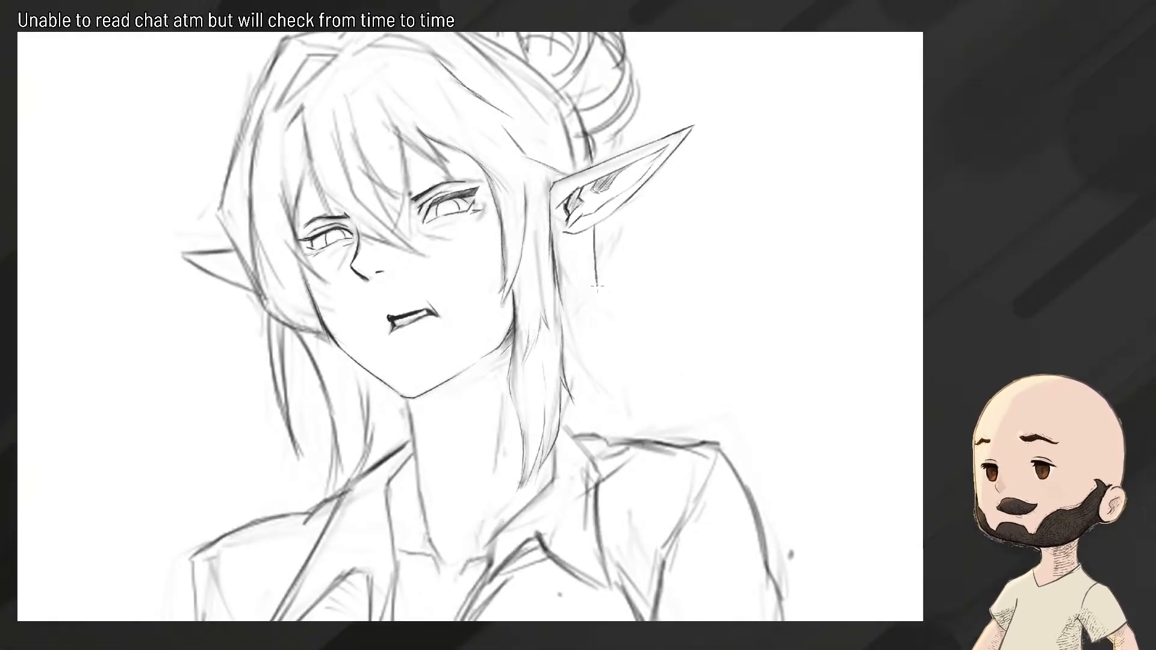
scroll(561, 346, "up", 3)
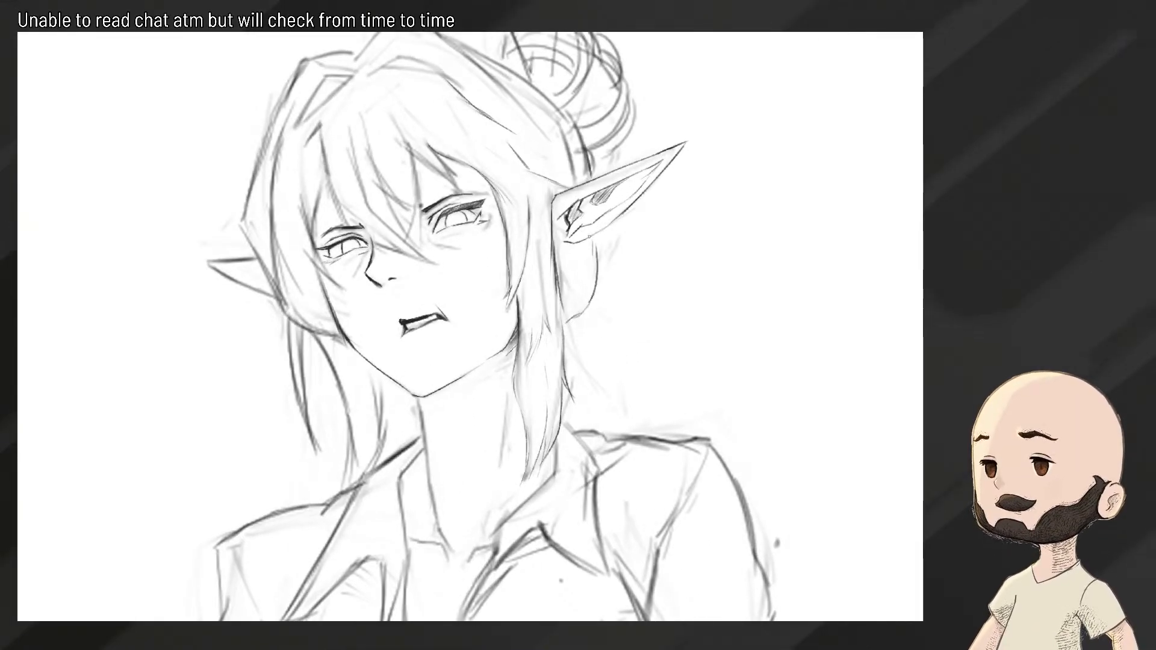
scroll(594, 289, "down", 3)
scroll(594, 290, "up", 3)
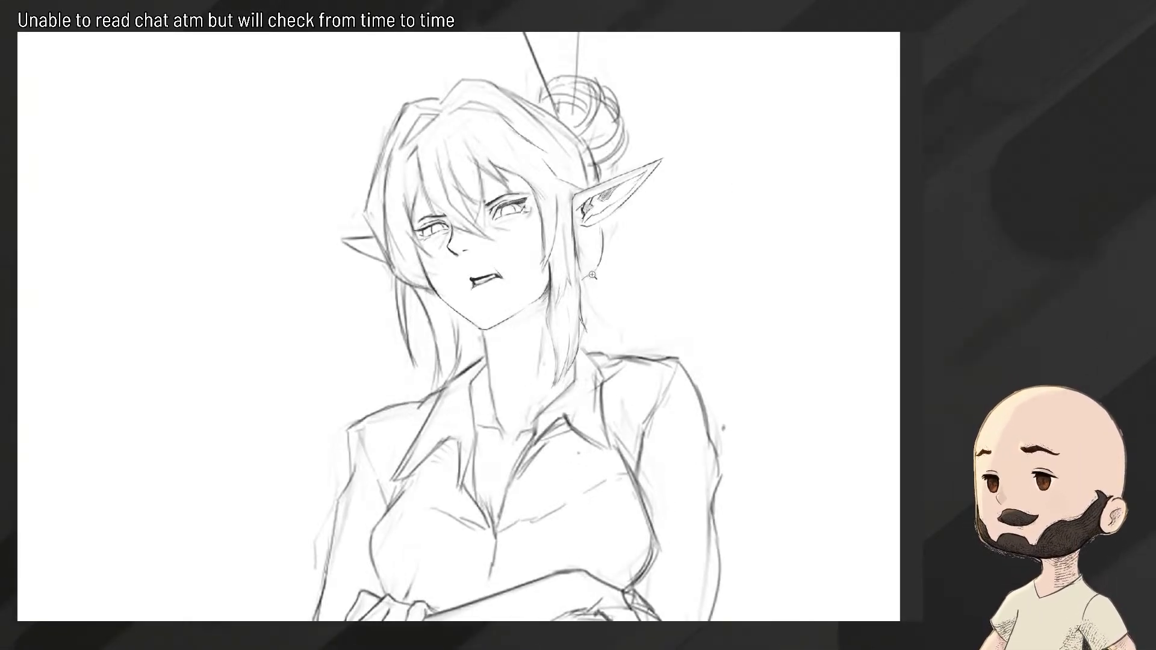
Fill the back hair shape beneath the near ear with fine curved strand lines
scroll(591, 275, "up", 2)
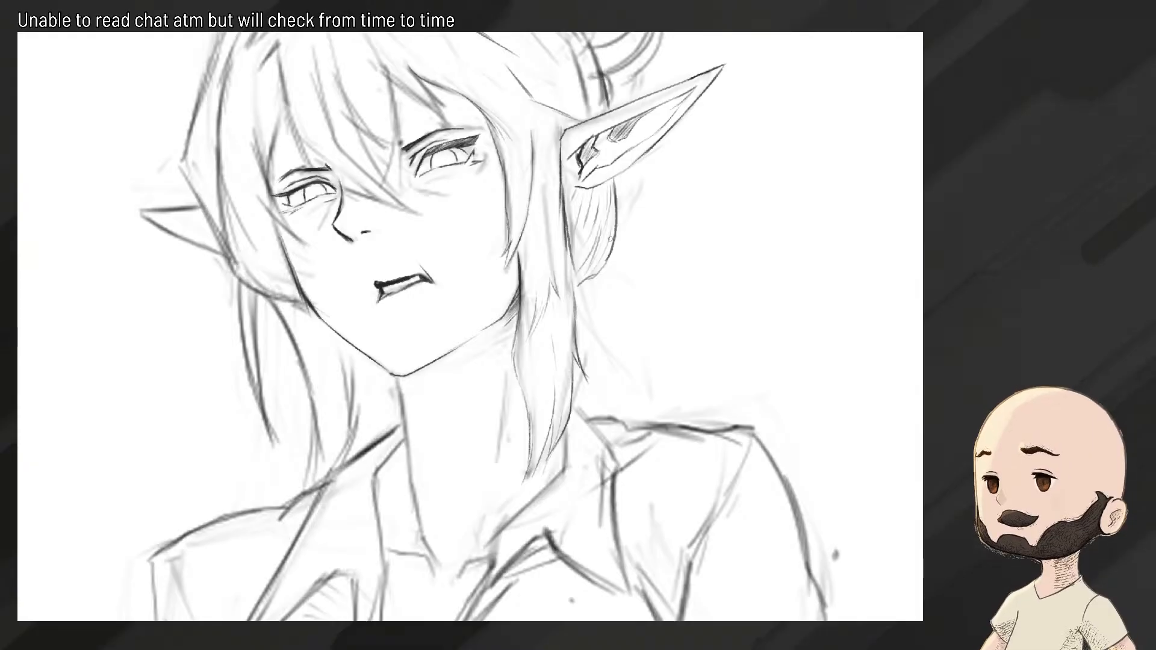
scroll(608, 240, "down", 8)
scroll(604, 241, "up", 7)
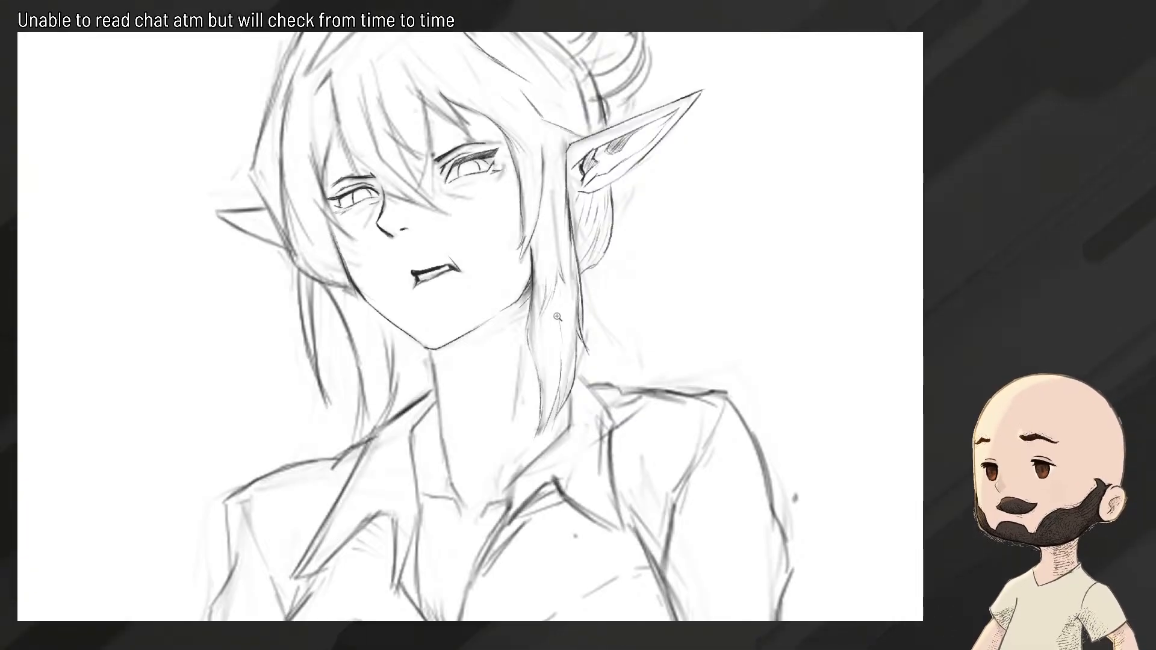
Redraw the rear neck line beside the near side lock as a thin, cleaner stroke
mouse_move(557, 316)
left_mouse_down()
mouse_move(496, 317)
mouse_move(556, 317)
left_mouse_up()
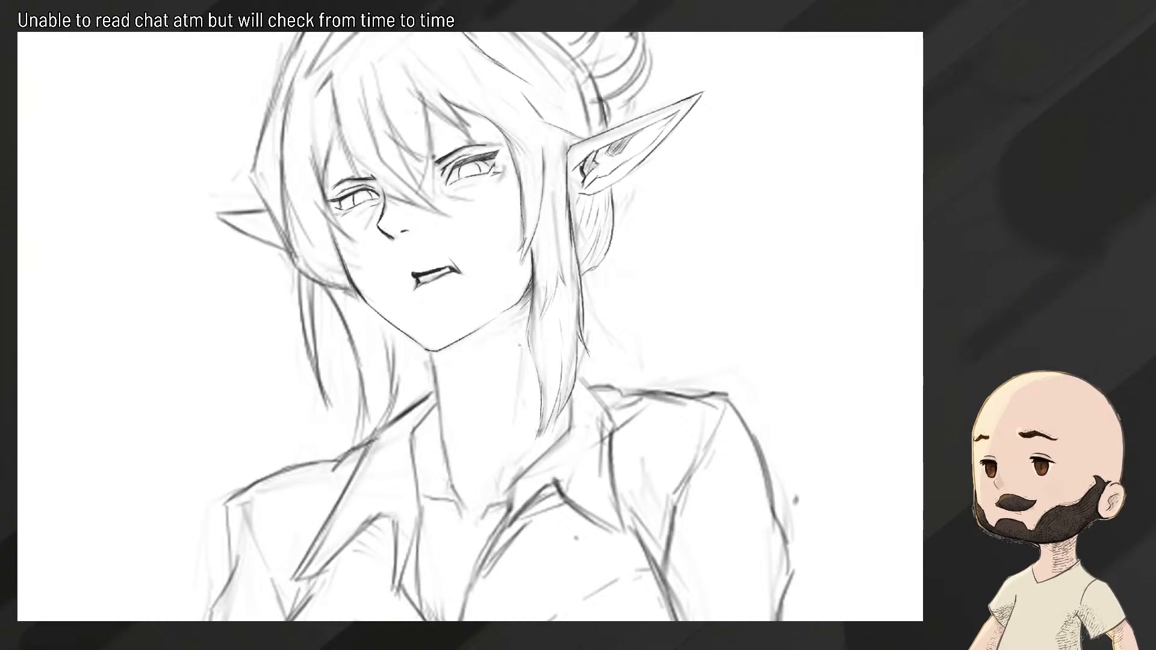
mouse_move(524, 347)
left_mouse_down()
mouse_move(516, 424)
mouse_move(432, 424)
mouse_move(528, 425)
left_mouse_up()
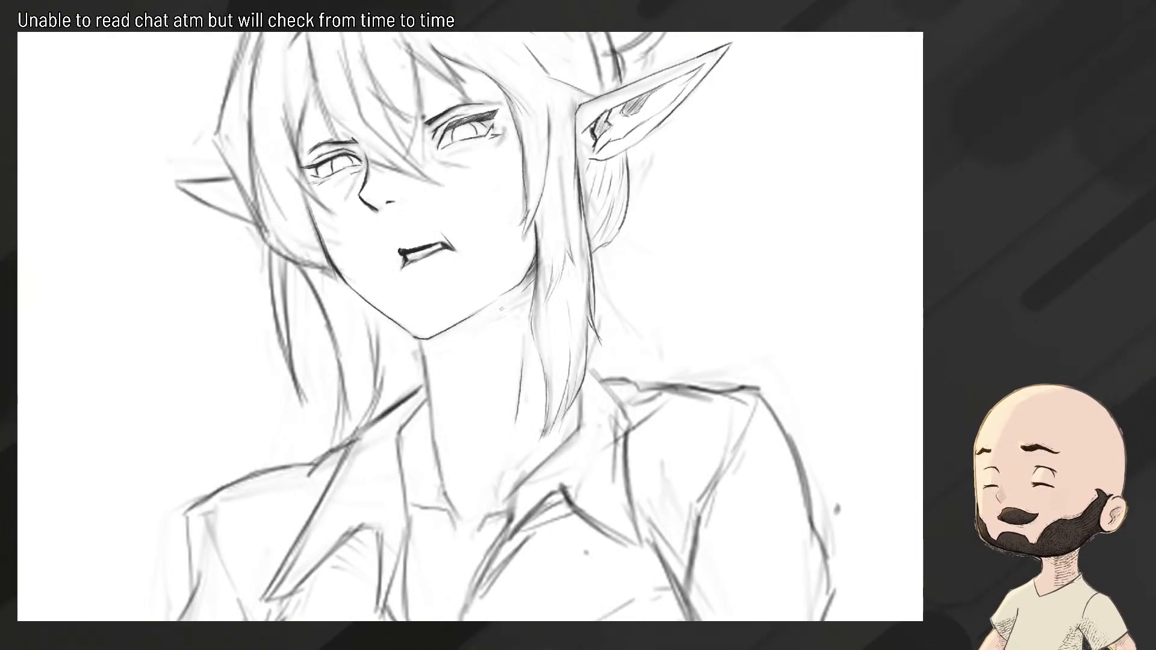
left_click_drag(511, 342, 728, 338)
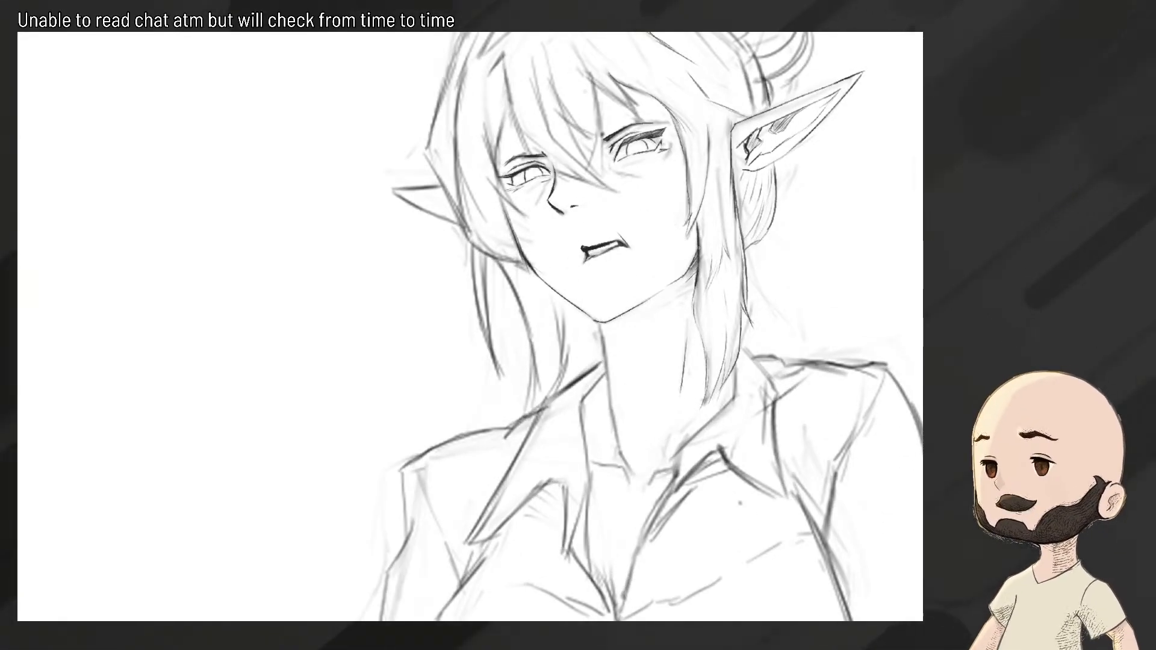
mouse_move(690, 303)
left_mouse_down()
mouse_move(648, 333)
mouse_move(666, 330)
mouse_move(712, 271)
mouse_move(677, 317)
mouse_move(708, 290)
mouse_move(699, 335)
left_mouse_up()
left_click_drag(703, 355, 637, 363)
left_click_drag(681, 332, 724, 334)
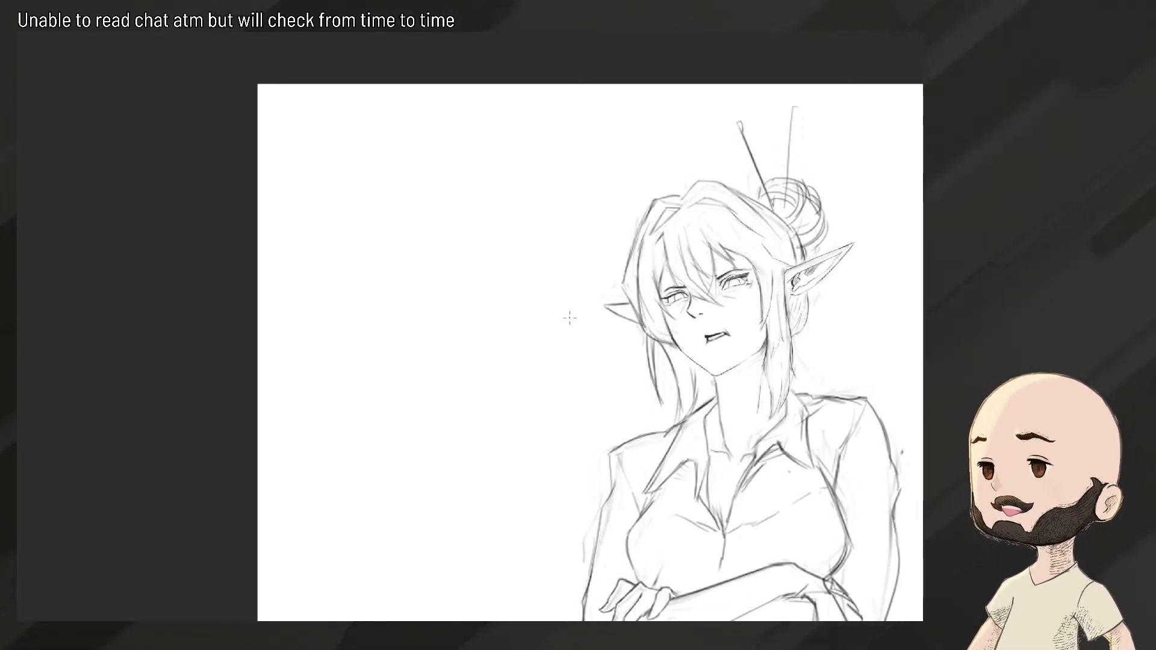
Draw a small arrow in the empty space beside the head, pointing diagonally down toward the face
scroll(757, 376, "up", 5)
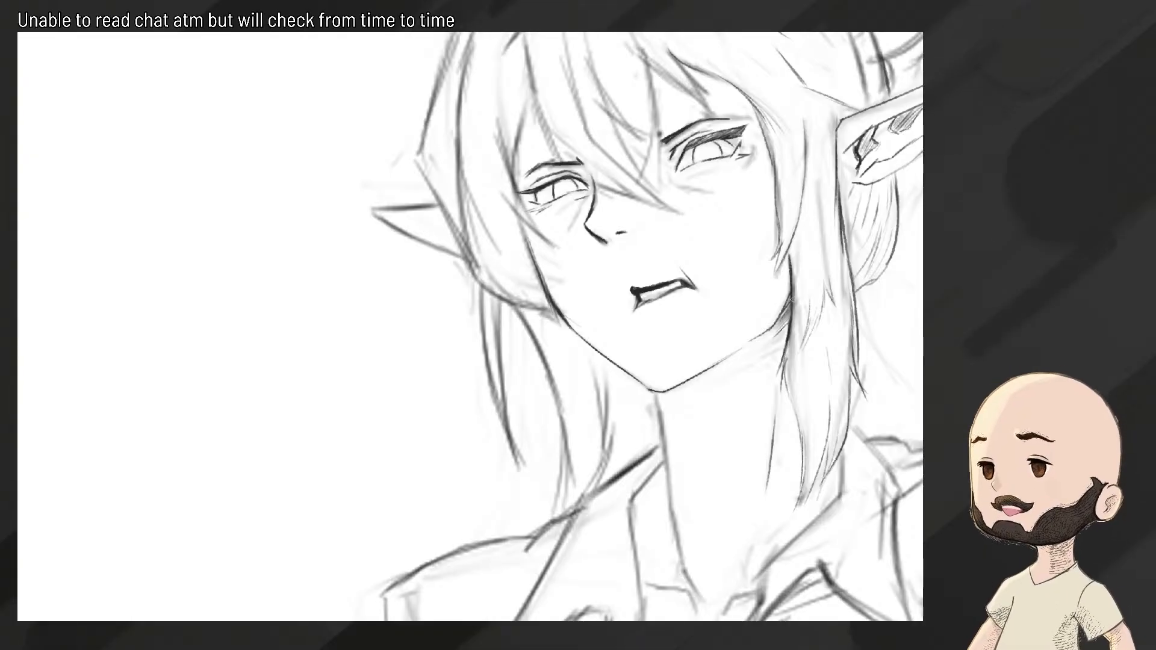
scroll(512, 383, "down", 7)
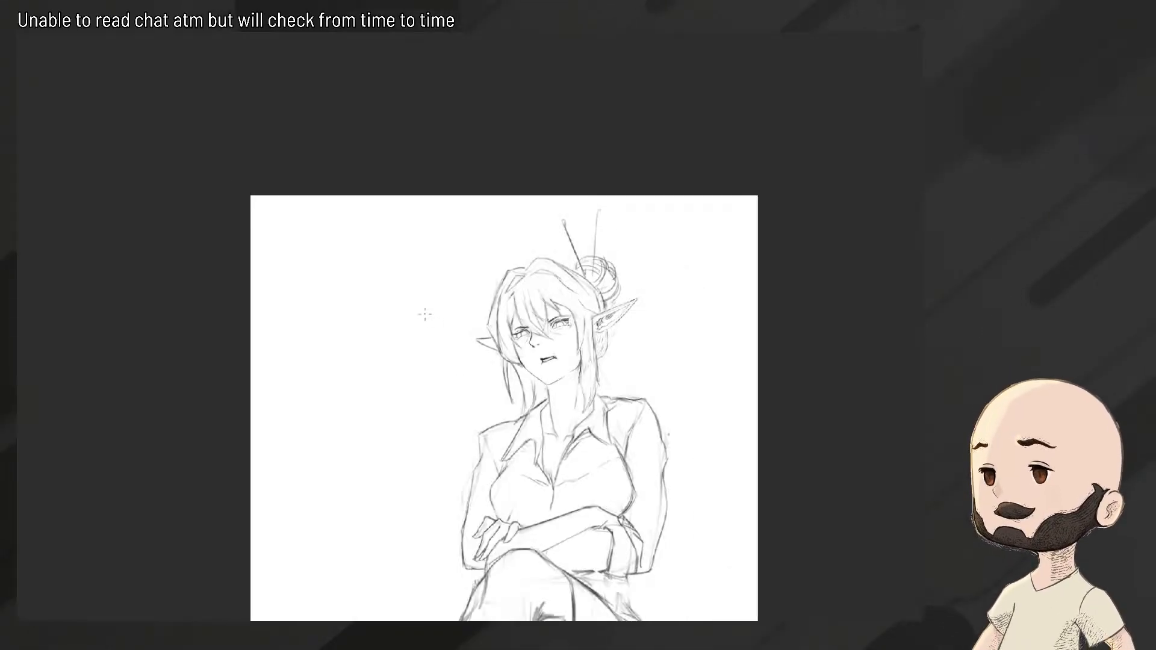
left_click_drag(426, 275, 462, 300)
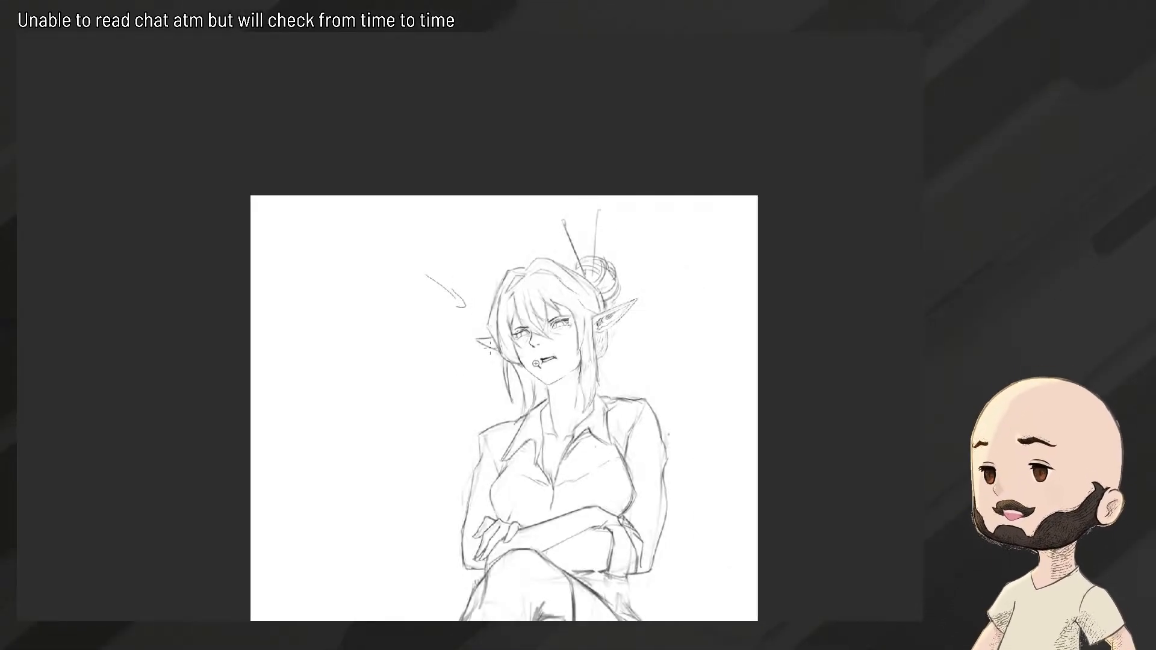
scroll(562, 392, "up", 5)
scroll(602, 348, "up", 2)
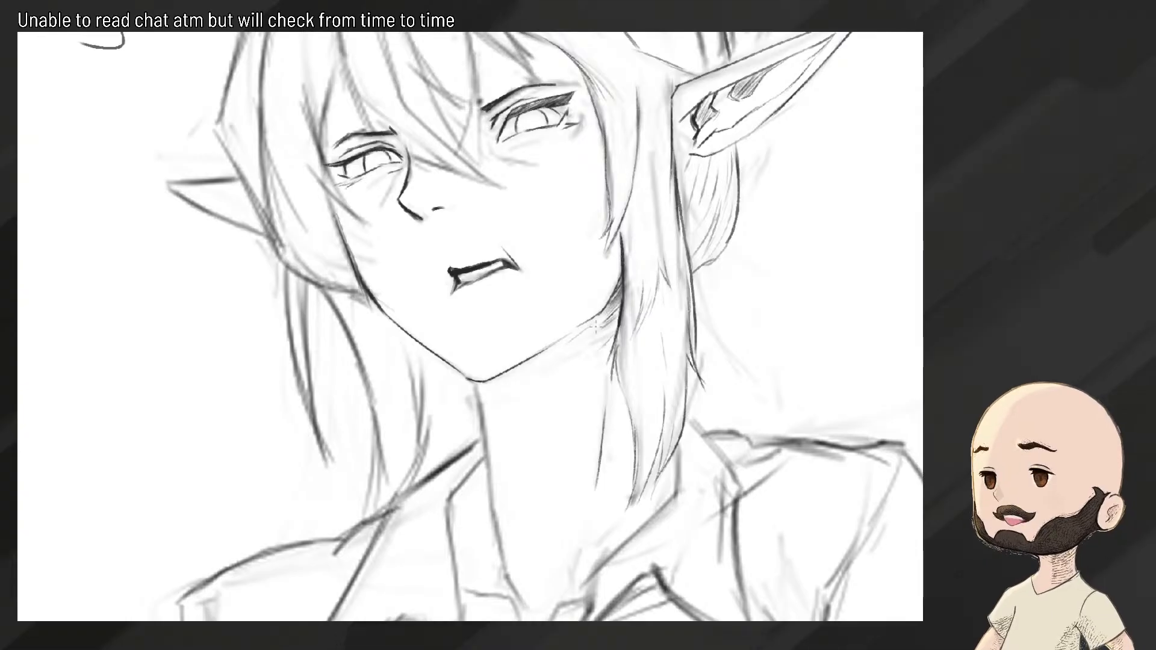
Hatch the neck below the jawline with short diagonal strokes running away from the near side lock
scroll(564, 367, "down", 5)
scroll(565, 374, "up", 3)
left_click_drag(572, 374, 616, 321)
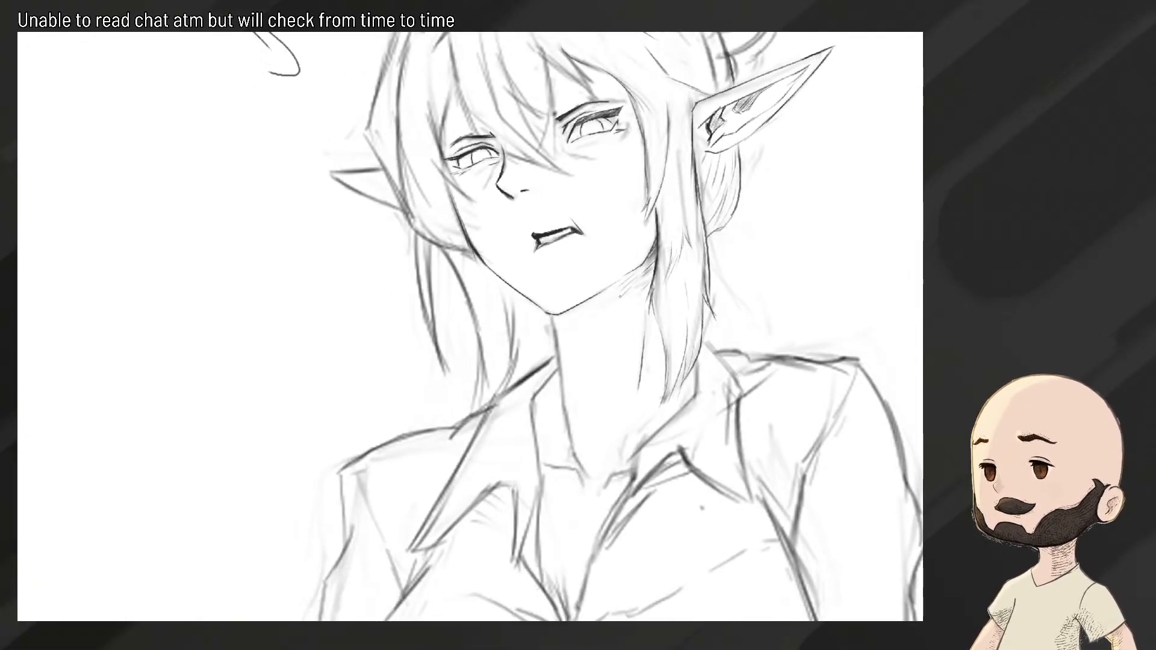
scroll(612, 300, "up", 3)
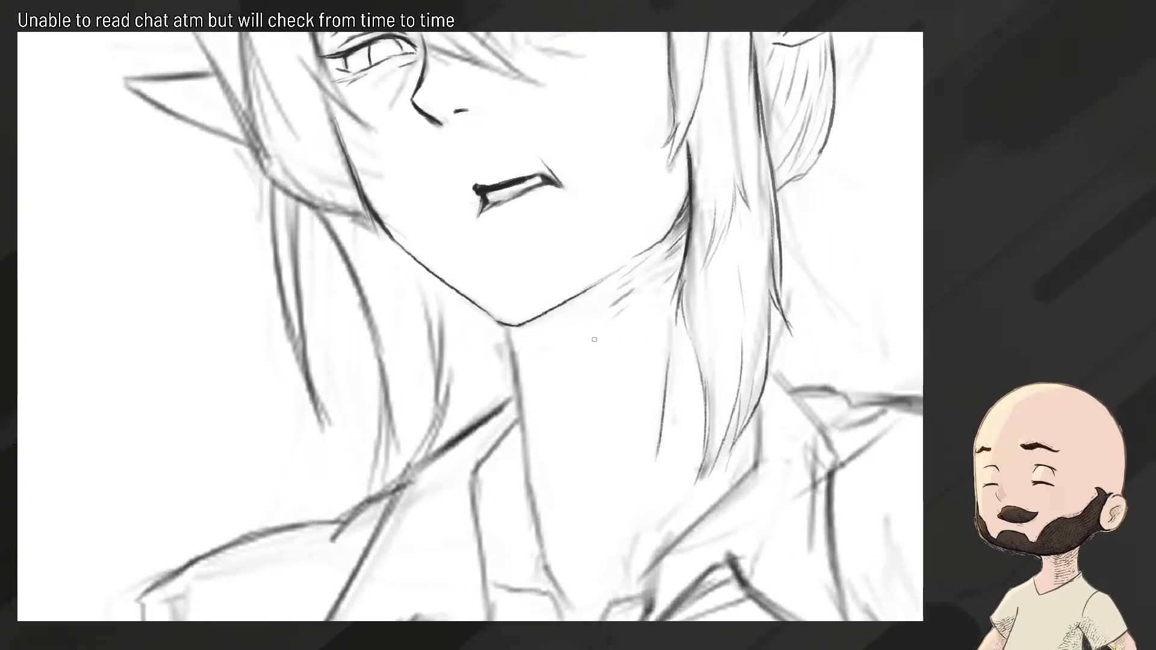
left_click_drag(625, 316, 594, 349)
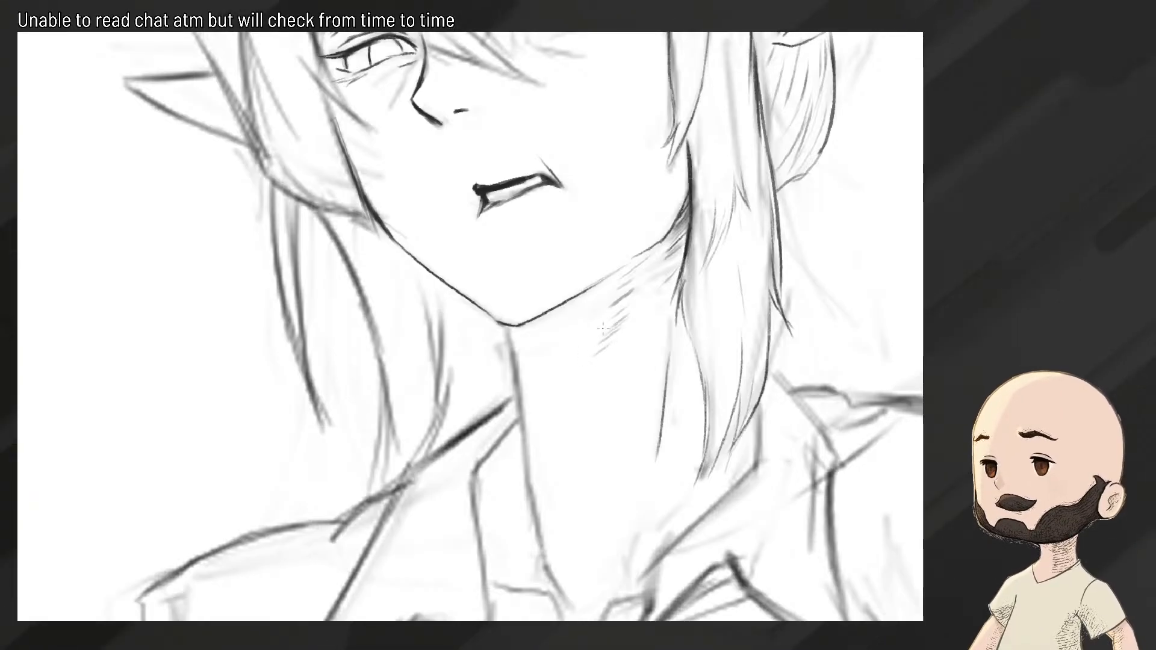
scroll(566, 346, "down", 4)
scroll(602, 350, "up", 2)
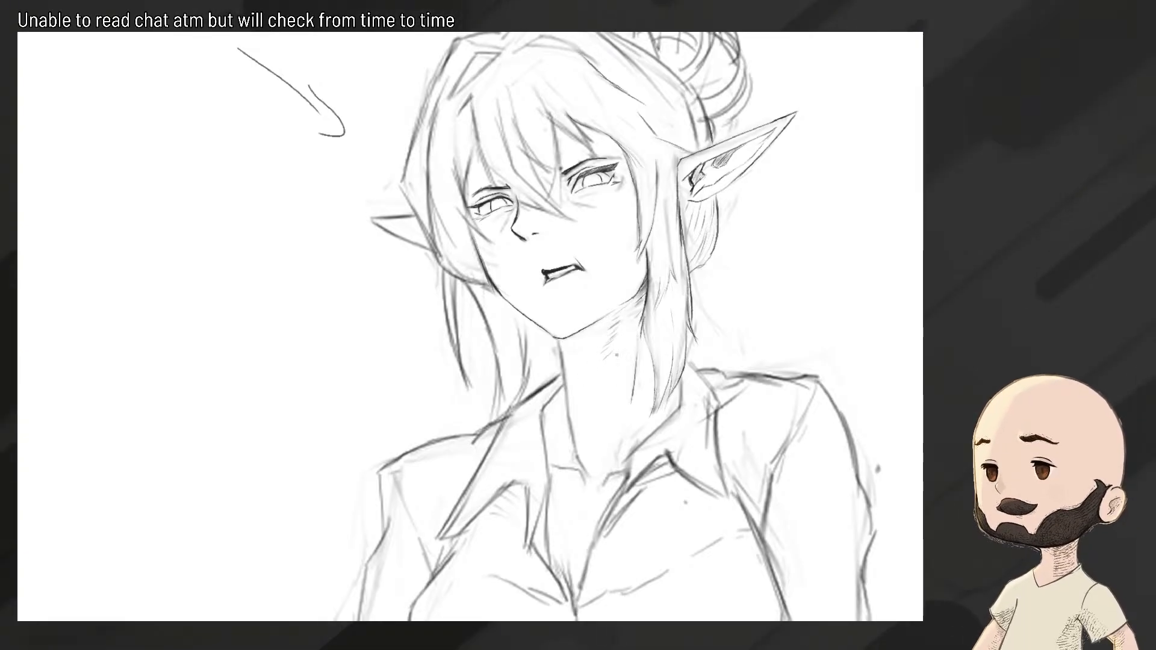
Erase the short neck hatching and replace it with finer diagonal hatching beneath the jaw beside the near side lock
key("e")
left_click_drag(609, 349, 623, 325)
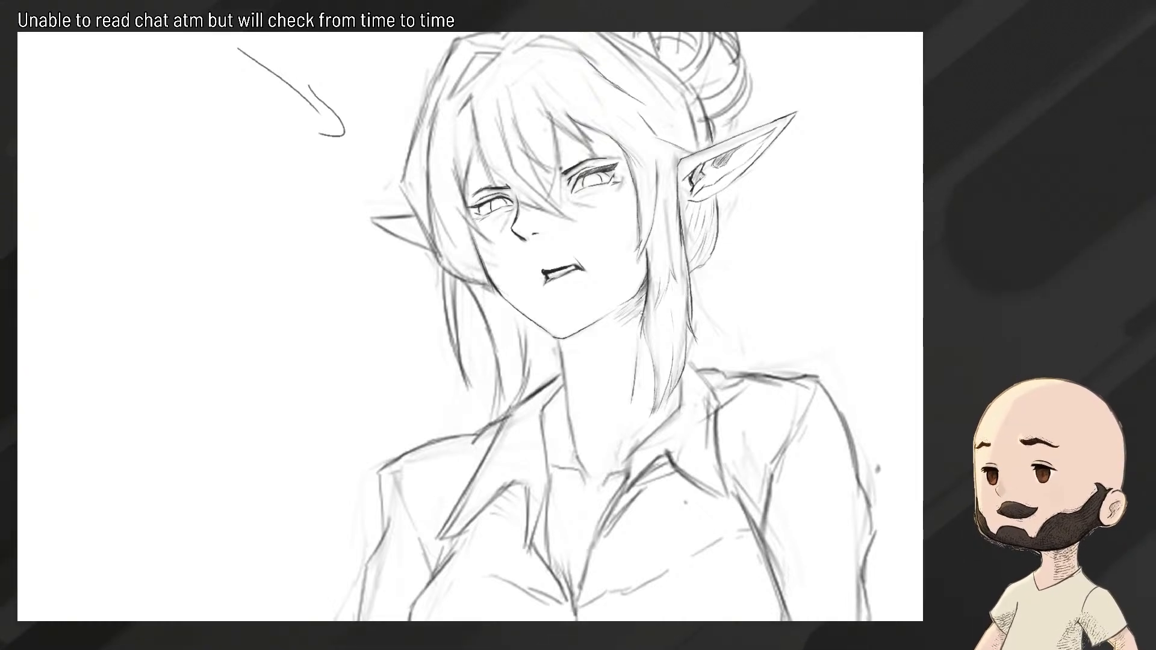
scroll(613, 349, "down", 5)
scroll(614, 349, "up", 6)
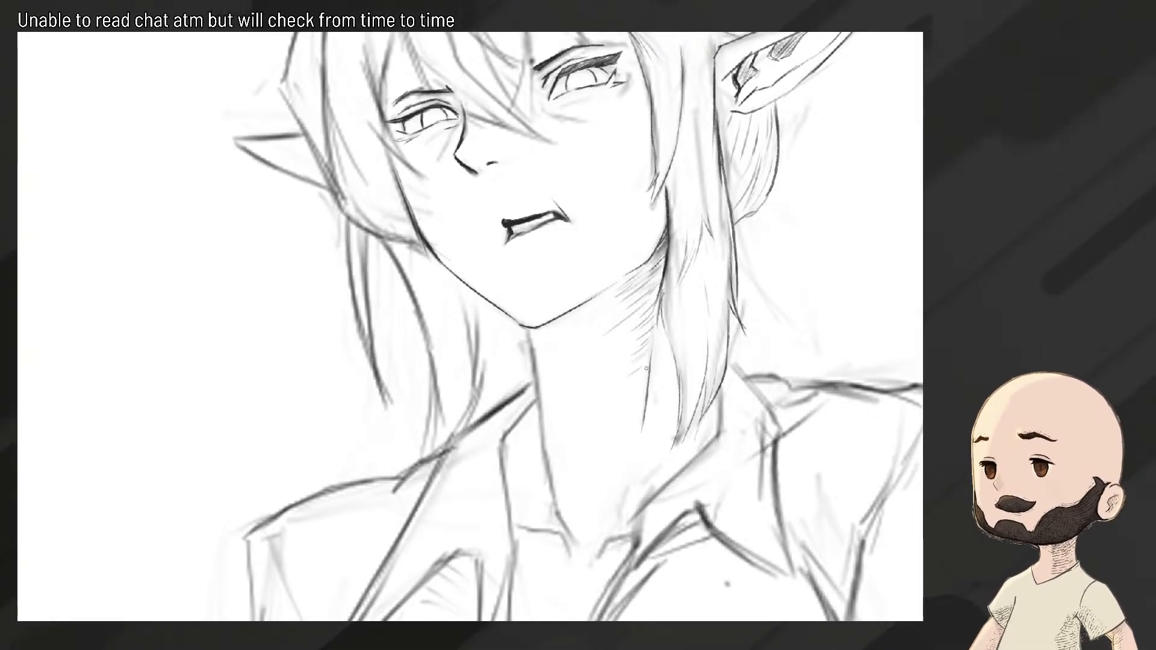
Extend the diagonal shadow hatching down the neck alongside the near side lock to its tip
scroll(650, 428, "down", 8)
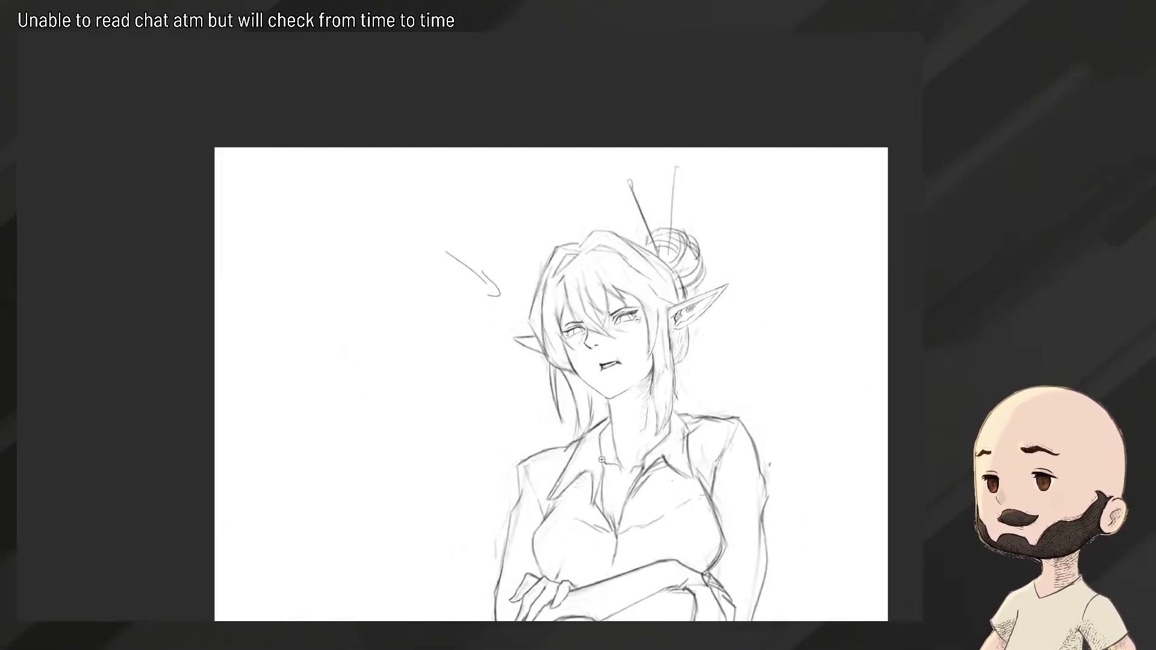
scroll(650, 428, "up", 6)
scroll(616, 392, "down", 5)
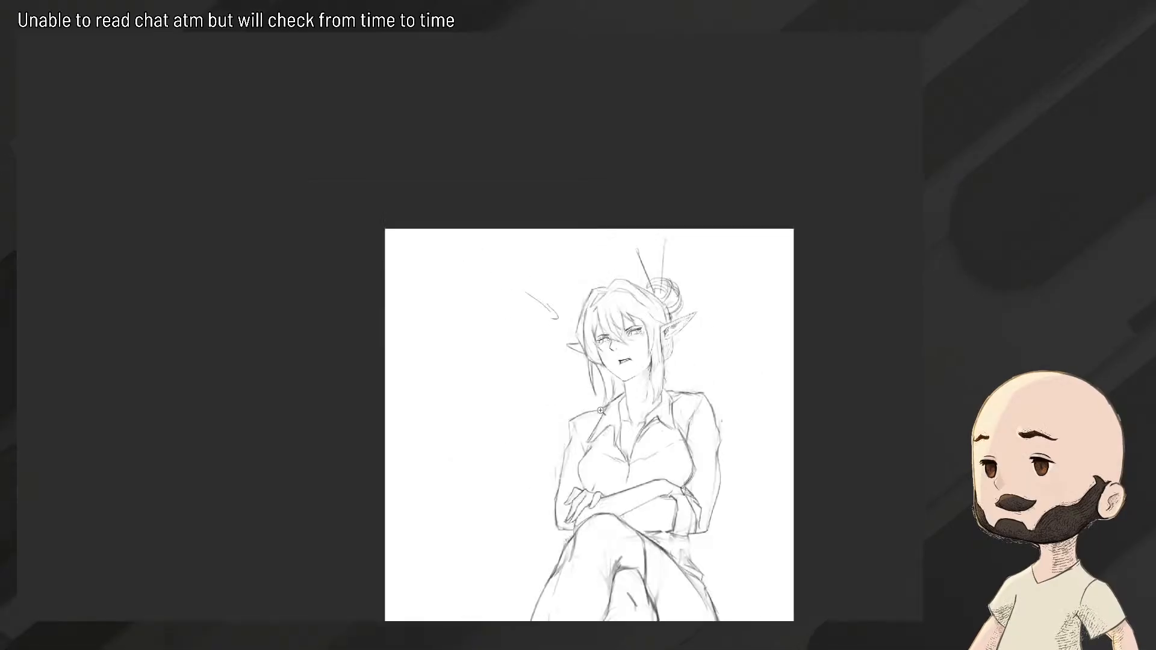
scroll(616, 391, "up", 8)
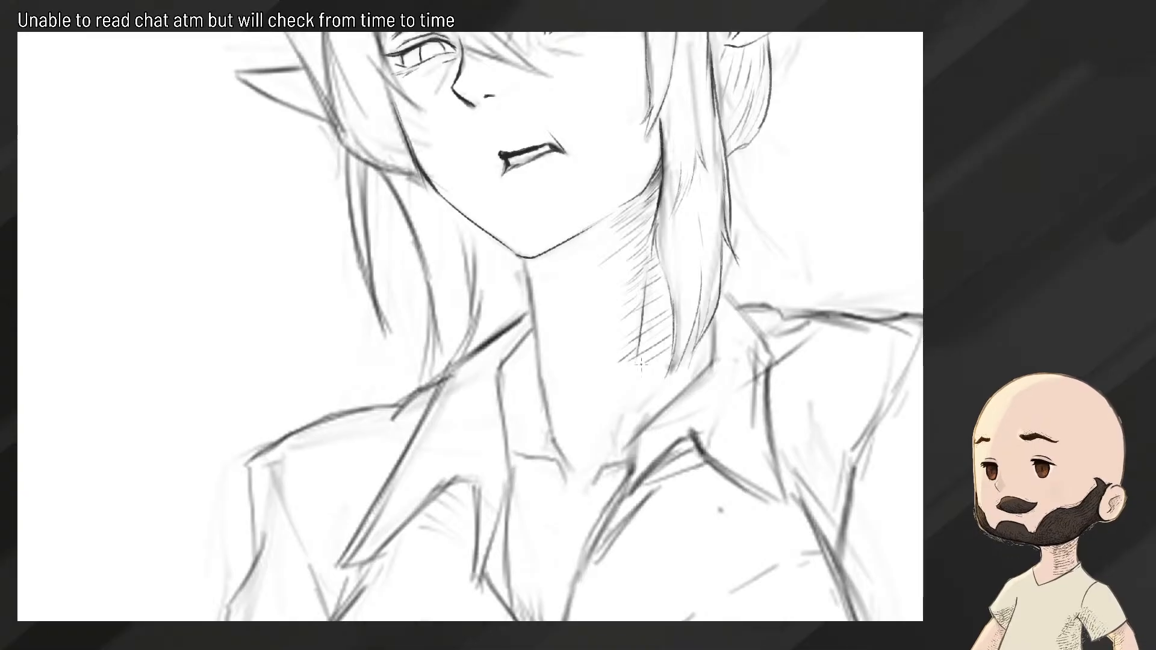
left_click_drag(657, 369, 633, 368)
Fade the rough front neck line from the chin down to the collarbone with the eraser
left_click_drag(571, 294, 609, 295)
left_click_drag(545, 274, 553, 284)
mouse_move(601, 339)
left_mouse_down()
mouse_move(568, 340)
mouse_move(564, 274)
mouse_move(610, 280)
left_mouse_up()
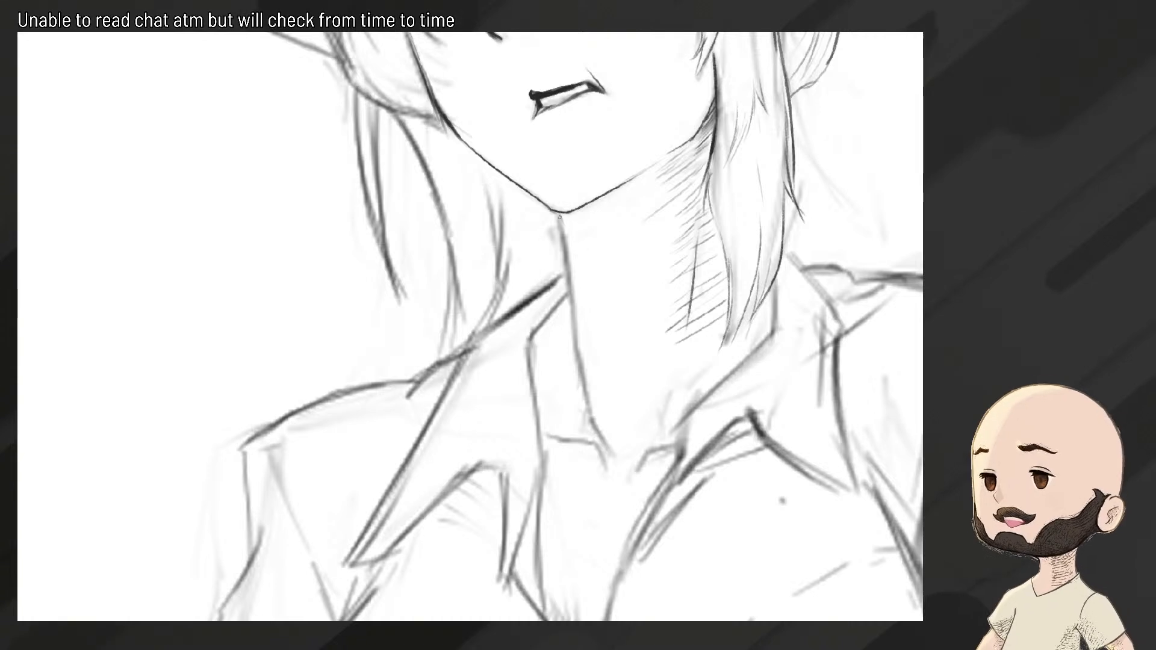
mouse_move(557, 211)
left_mouse_down()
mouse_move(593, 341)
mouse_move(549, 219)
mouse_move(600, 421)
left_mouse_up()
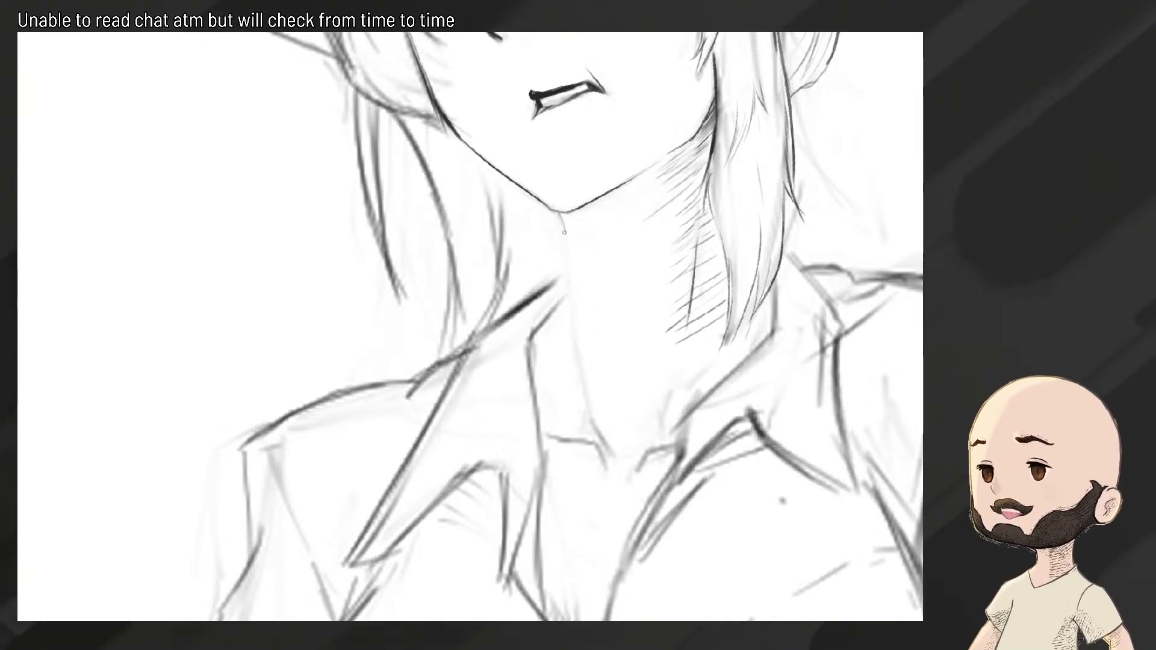
Draw a thin, clean front neck line from the chin to the collarbone, undoing and redrawing unsatisfactory strokes
left_click_drag(562, 217, 570, 313)
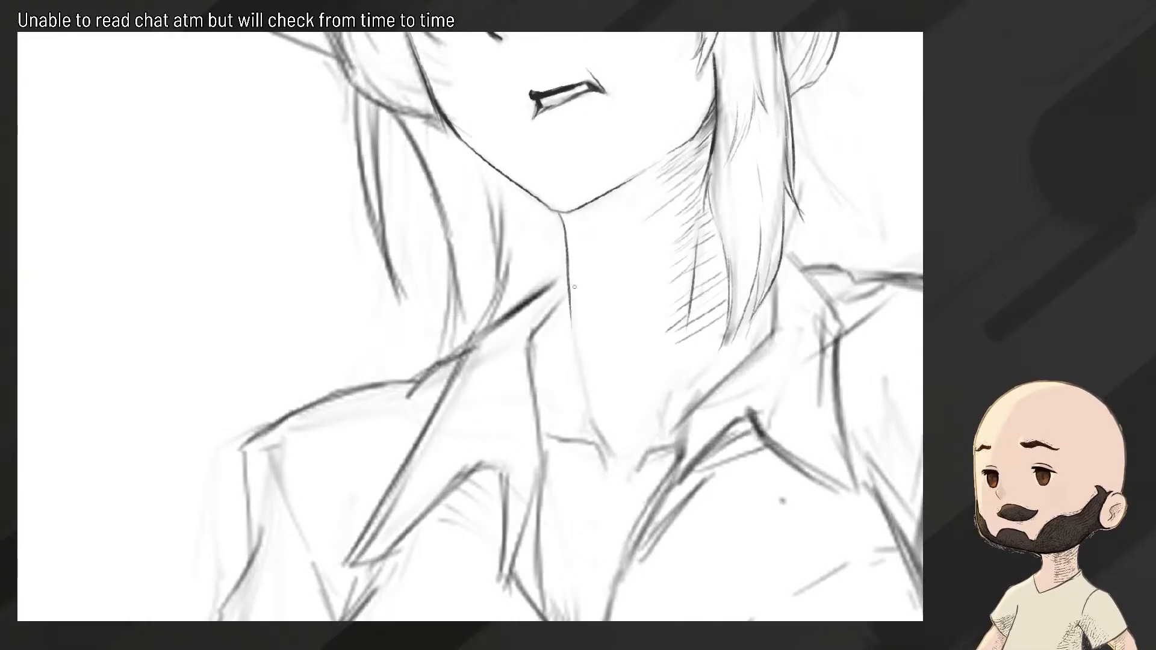
key("ctrl+z")
left_click_drag(567, 258, 579, 389)
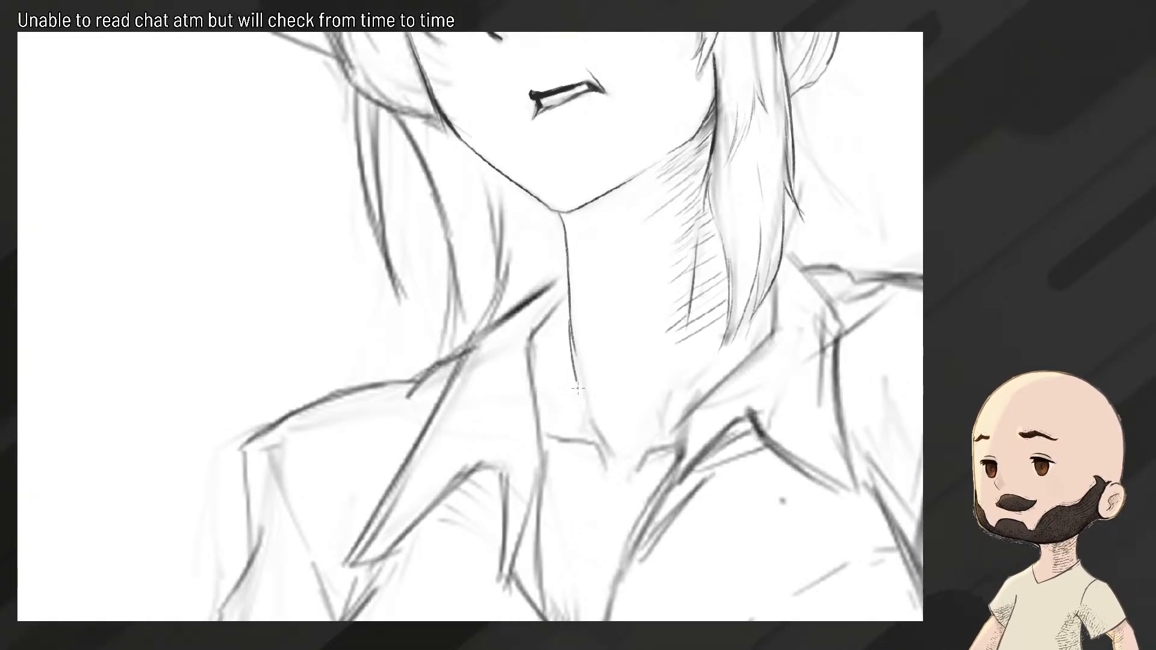
key("ctrl+z")
key("ctrl+z")
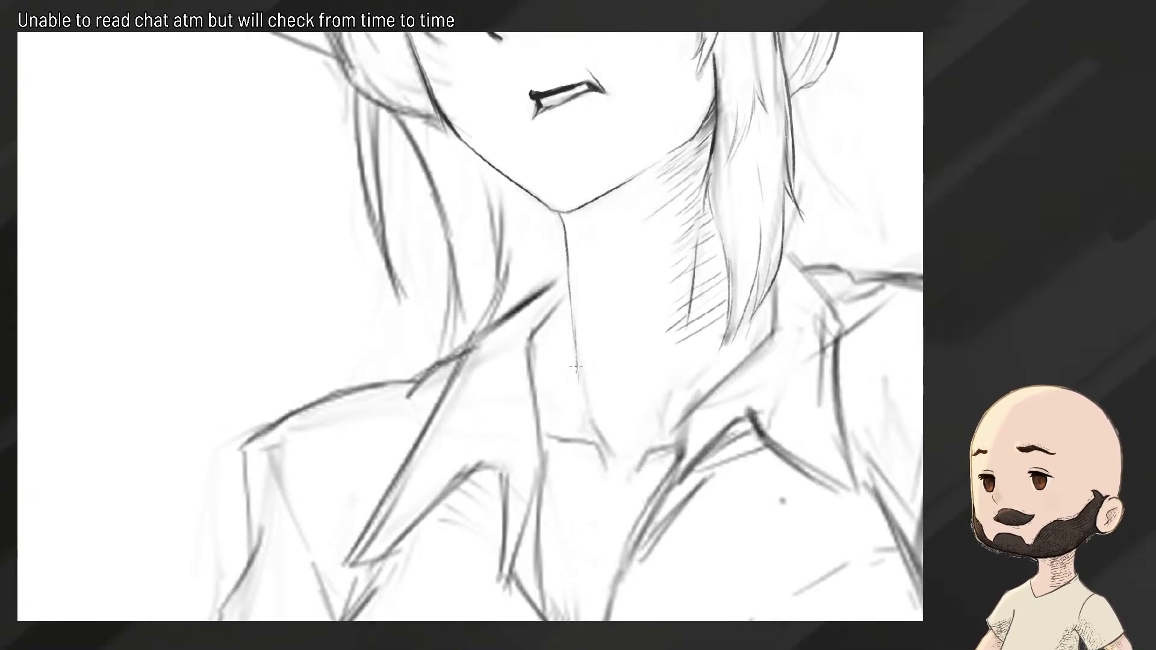
key("ctrl+z")
mouse_move(569, 343)
left_mouse_down()
mouse_move(573, 372)
mouse_move(575, 341)
mouse_move(585, 408)
mouse_move(575, 351)
mouse_move(608, 448)
left_mouse_up()
Examine the chin, neck line and neck hatching up close and against the whole figure
scroll(610, 443, "down", 5)
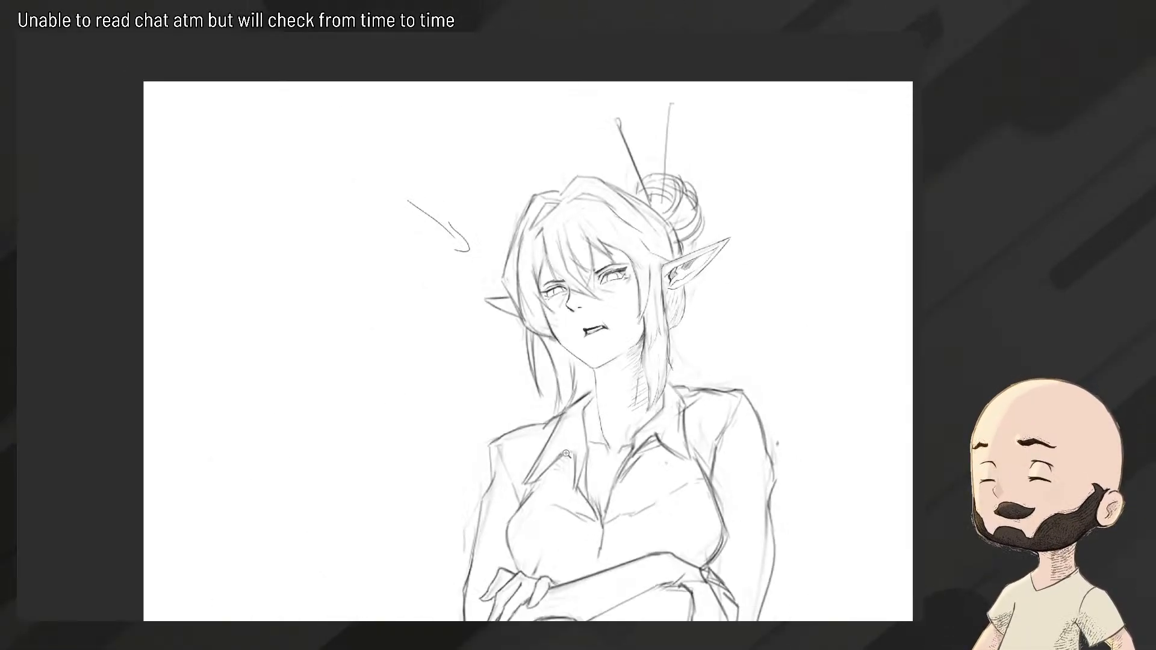
scroll(610, 443, "up", 1)
scroll(593, 401, "up", 6)
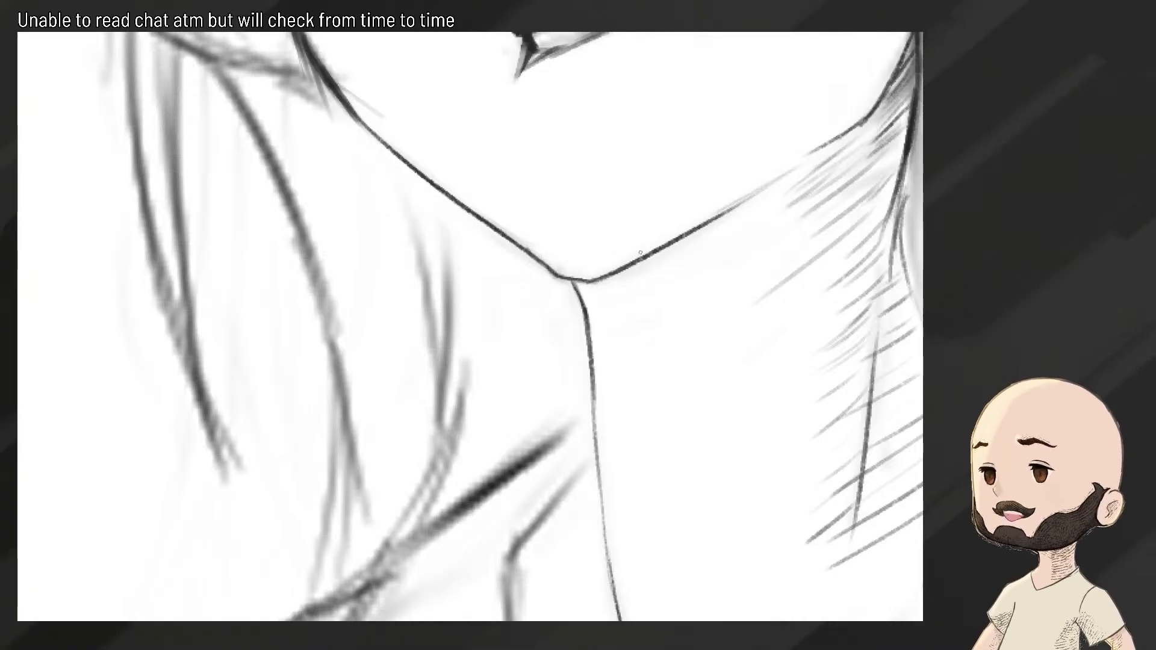
scroll(640, 252, "down", 7)
scroll(647, 224, "up", 3)
scroll(652, 227, "down", 2)
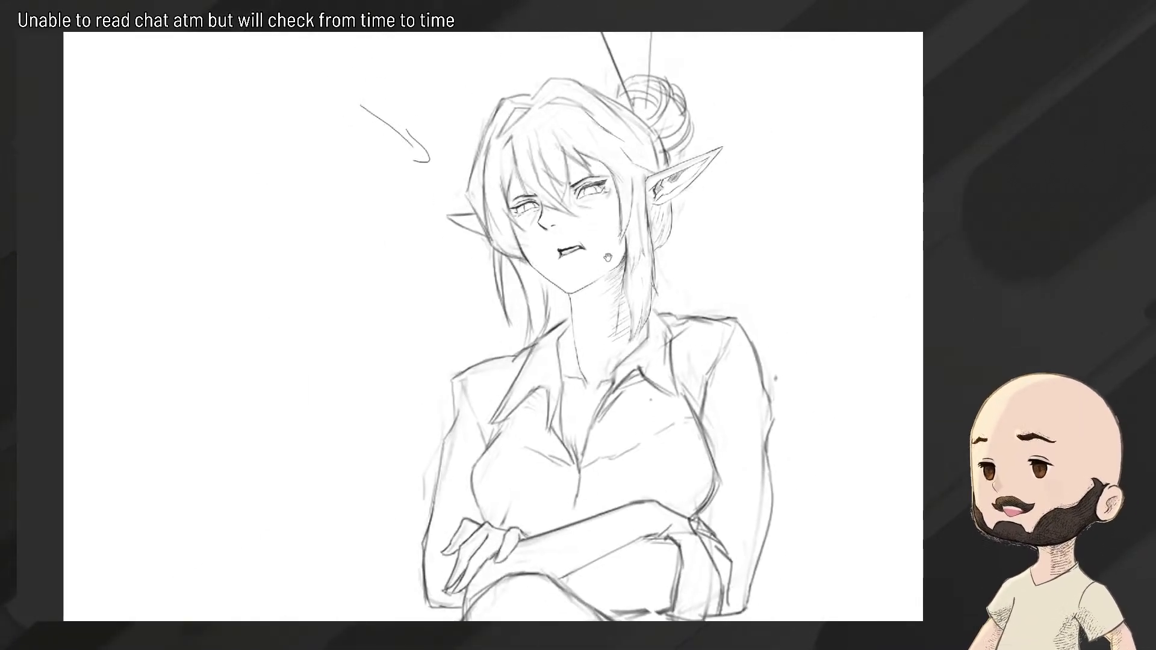
scroll(652, 227, "up", 3)
scroll(601, 265, "up", 2)
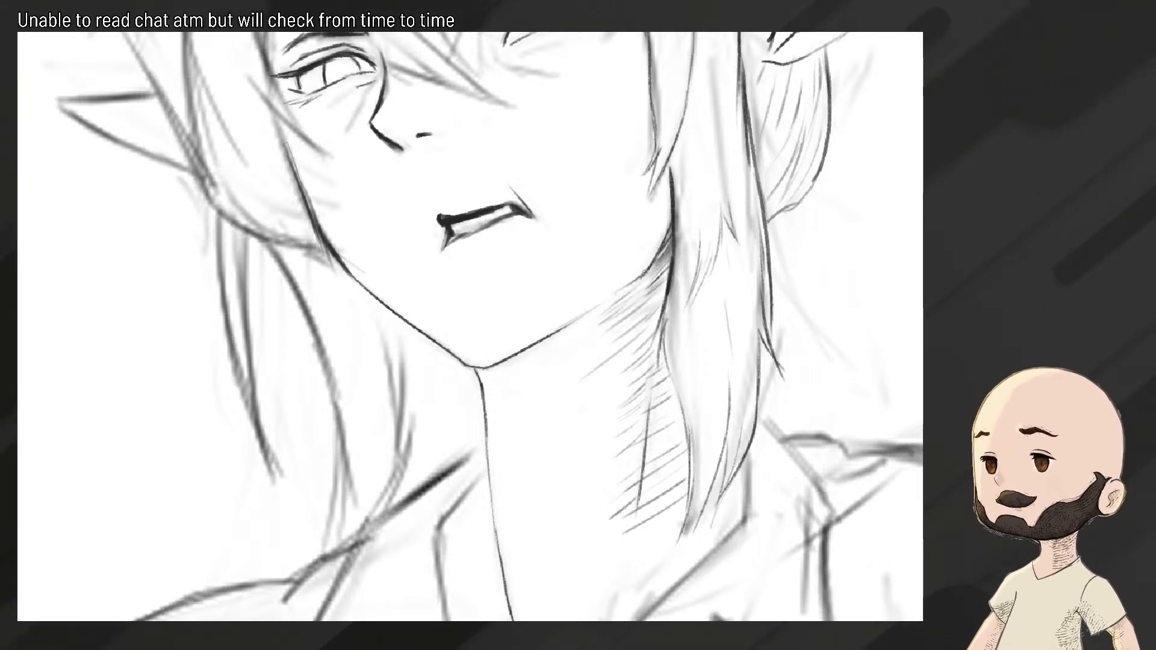
Clean up the loose locks hanging behind the far cheek and fade the rough hair edge beneath the far ear
scroll(618, 288, "down", 3)
scroll(560, 190, "up", 2)
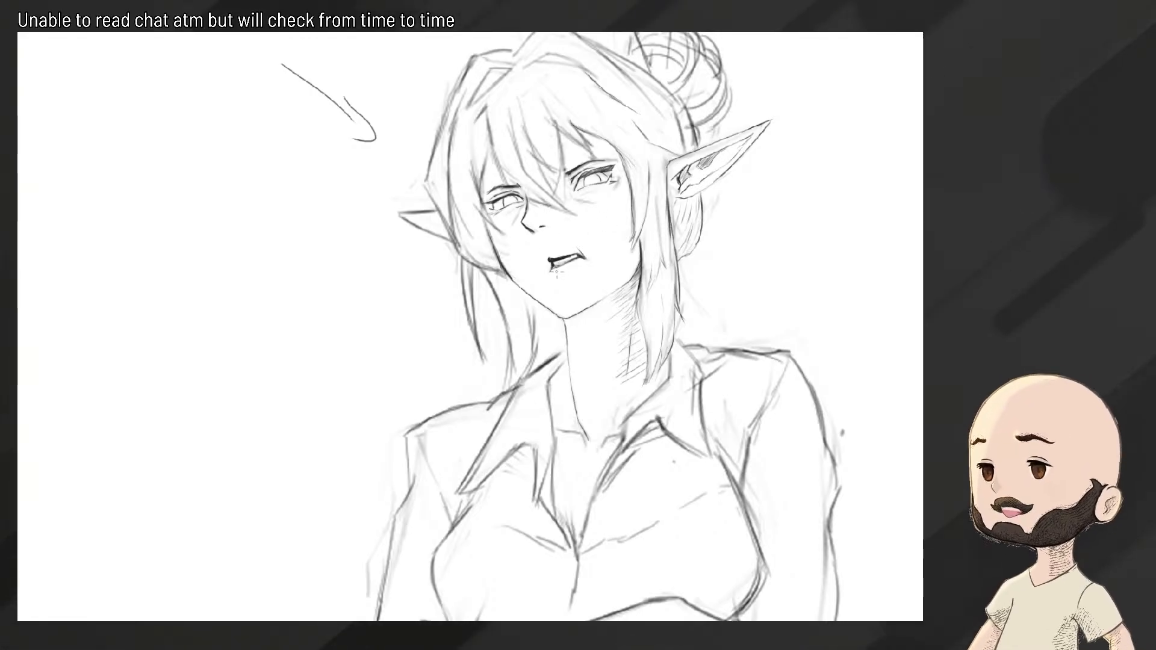
left_click_drag(538, 347, 614, 312)
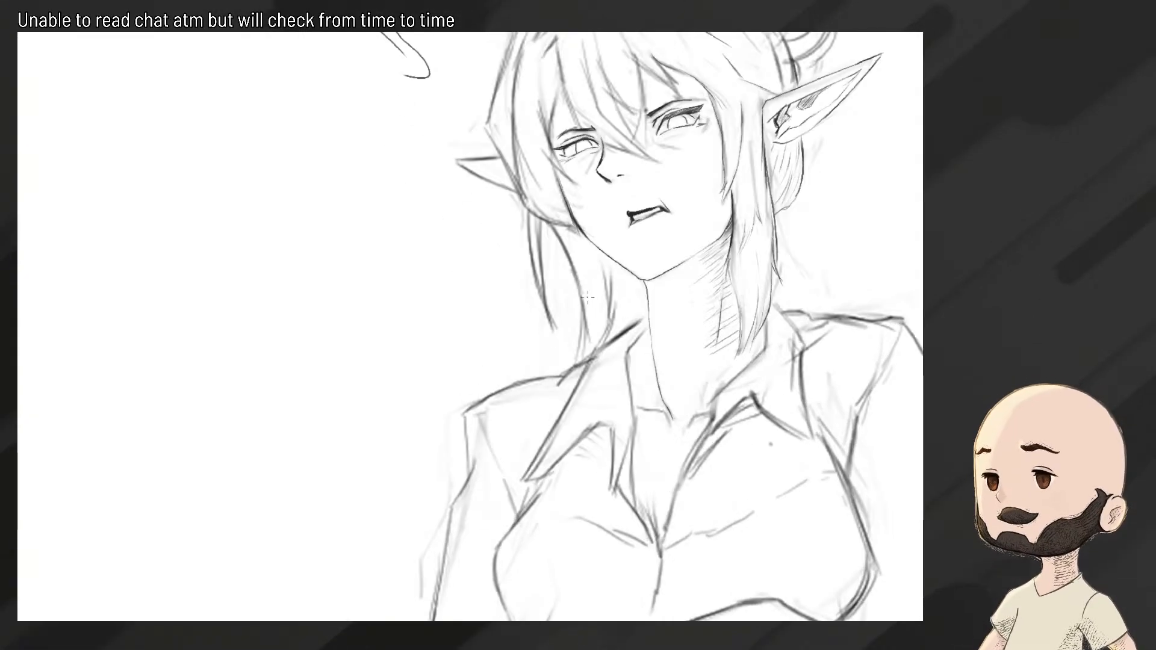
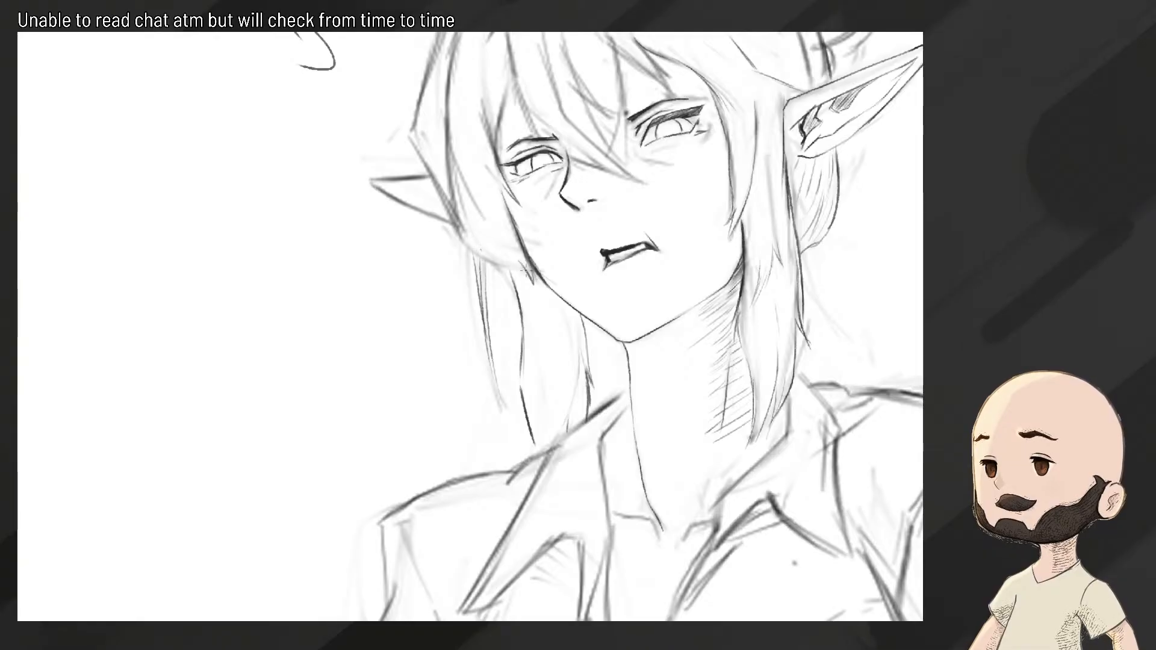
left_click_drag(497, 249, 435, 255)
key("ctrl+z")
mouse_move(507, 256)
left_mouse_down()
mouse_move(447, 263)
mouse_move(517, 259)
left_mouse_up()
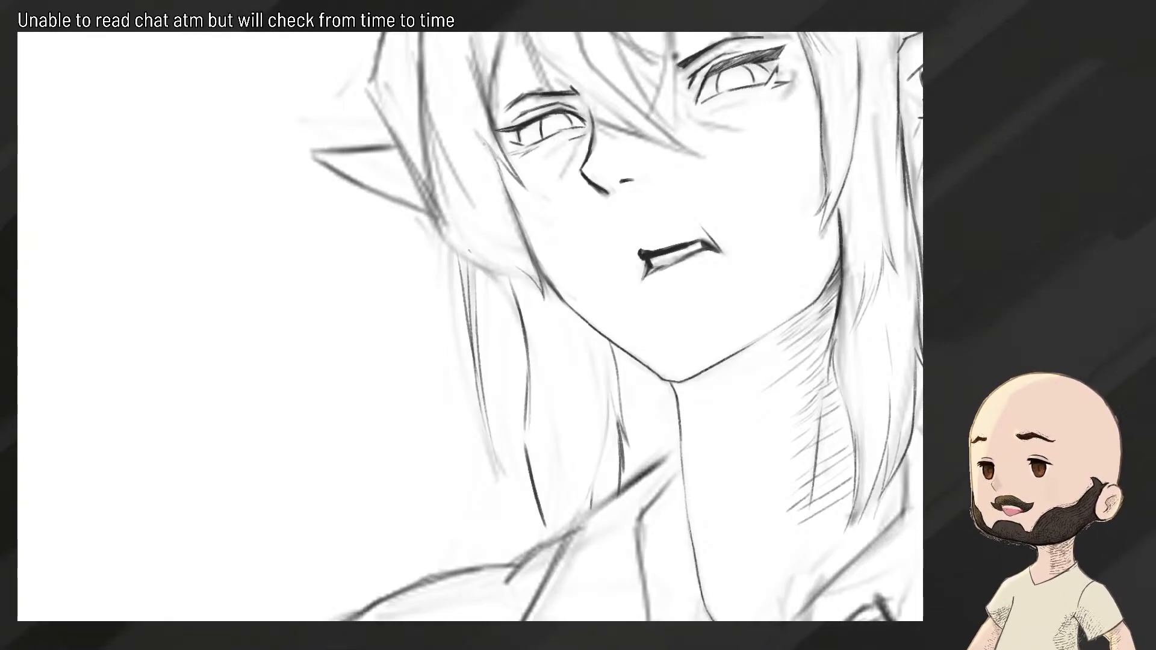
Draw thin pointed hair tips at the lower end of the far side lock, between the far ear and the cheek
scroll(530, 247, "down", 5)
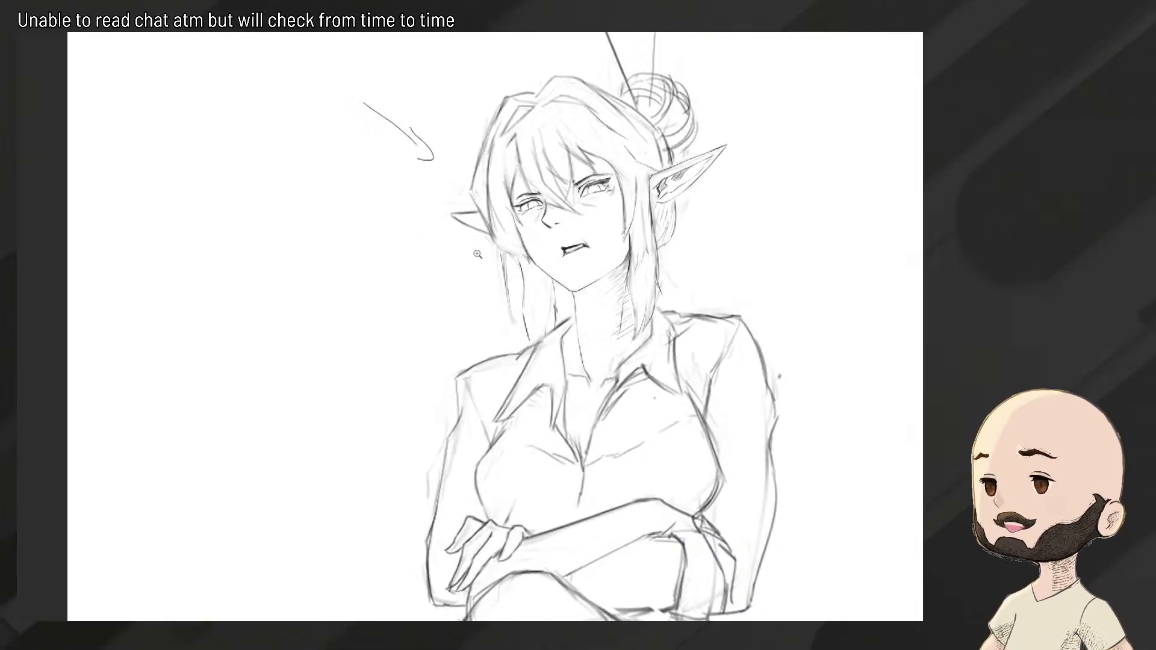
scroll(501, 245, "up", 5)
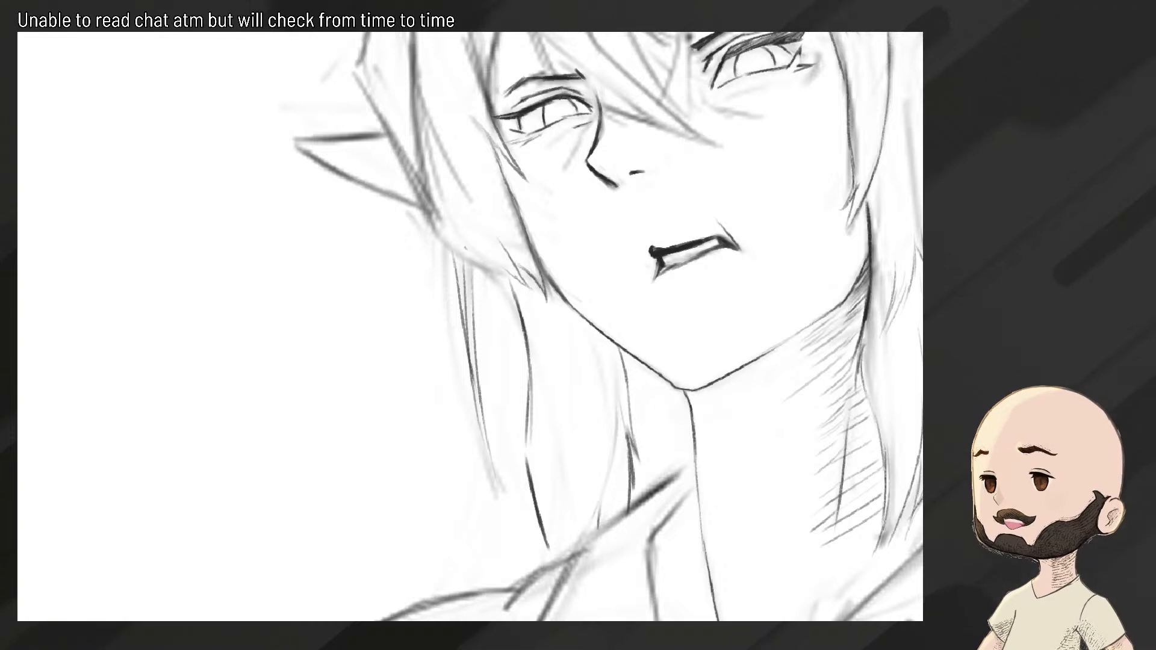
scroll(501, 269, "down", 5)
scroll(501, 268, "up", 4)
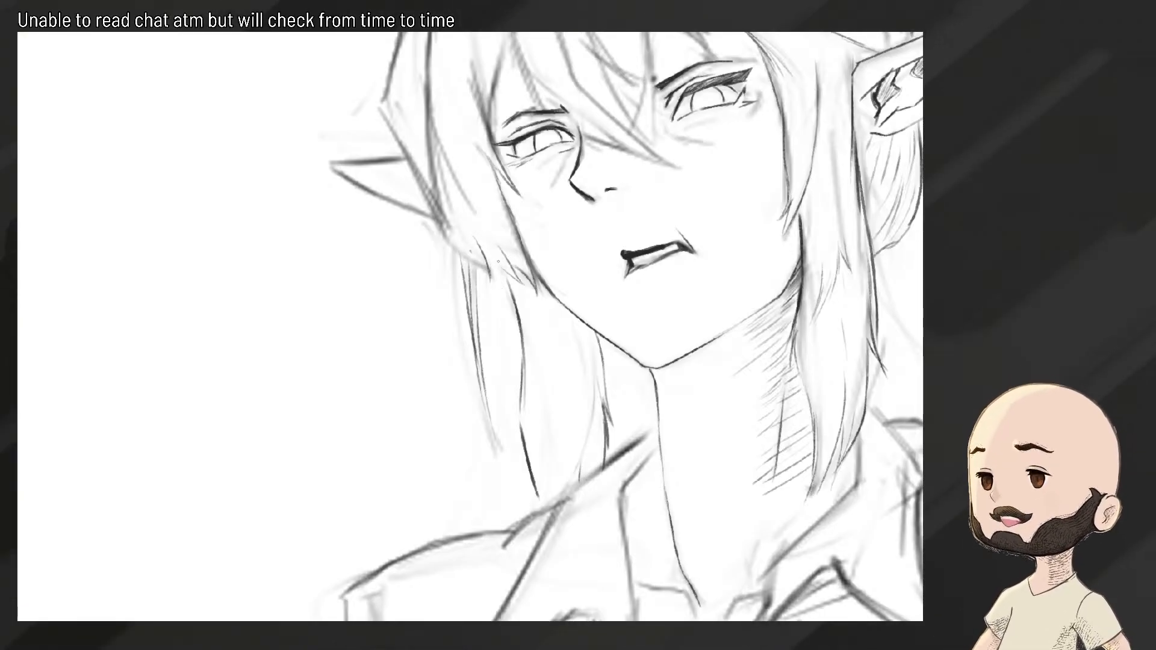
mouse_move(492, 278)
left_mouse_down()
mouse_move(442, 296)
mouse_move(494, 288)
left_mouse_up()
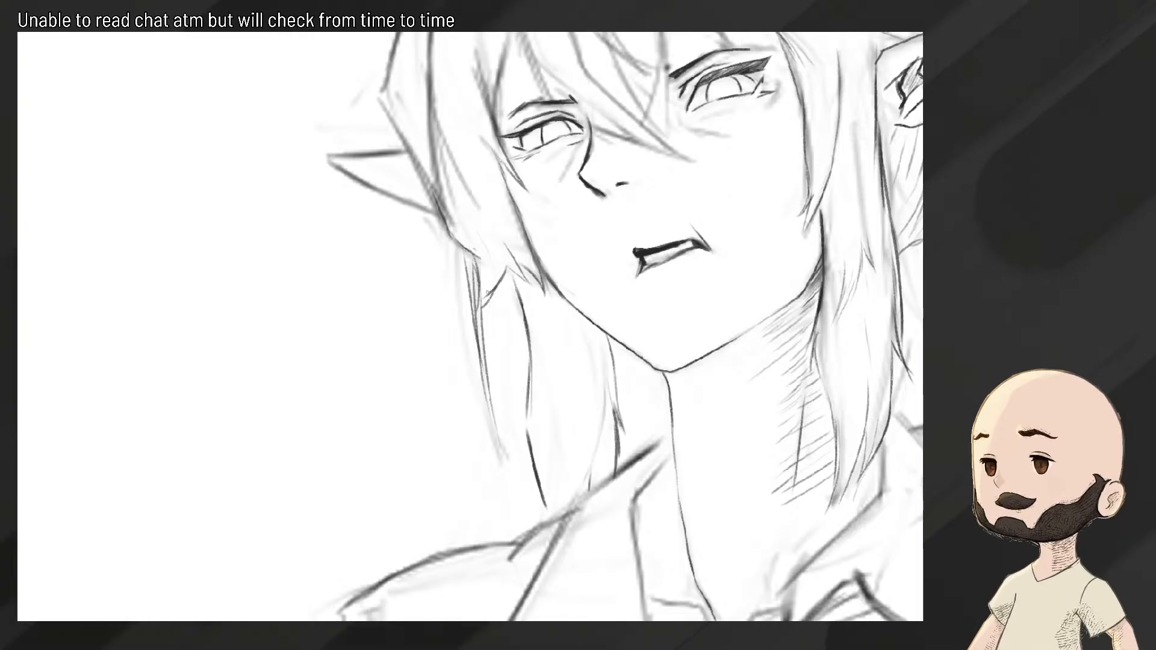
mouse_move(470, 331)
left_mouse_down()
mouse_move(438, 353)
mouse_move(466, 337)
left_mouse_up()
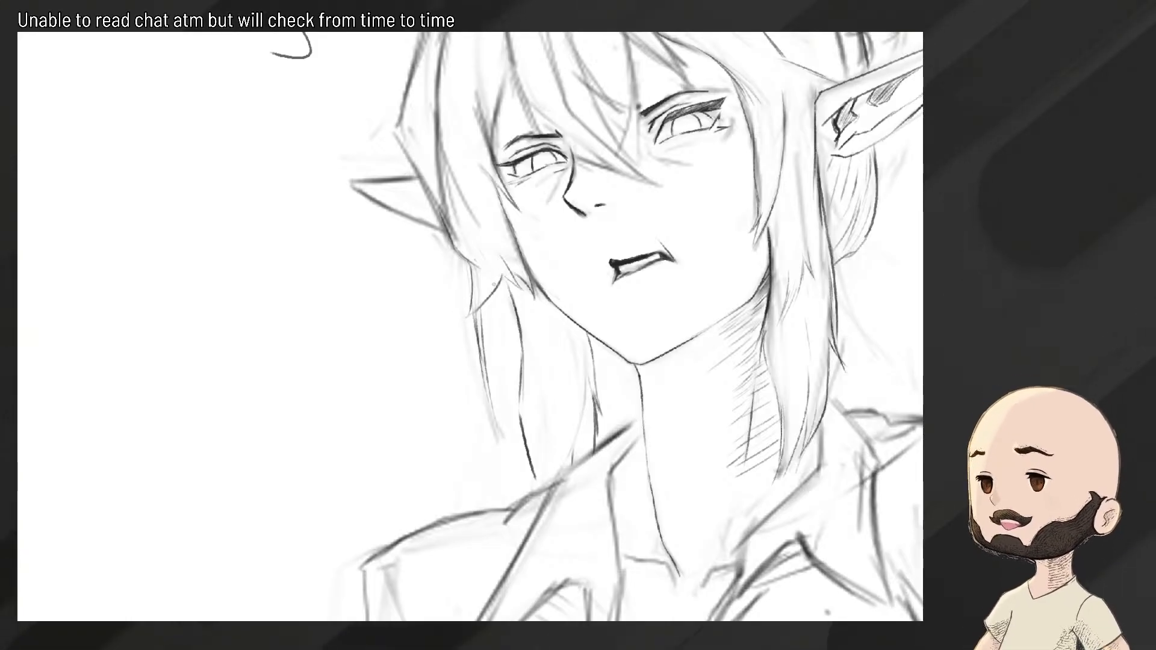
mouse_move(486, 292)
left_mouse_down()
mouse_move(440, 316)
mouse_move(489, 282)
left_mouse_up()
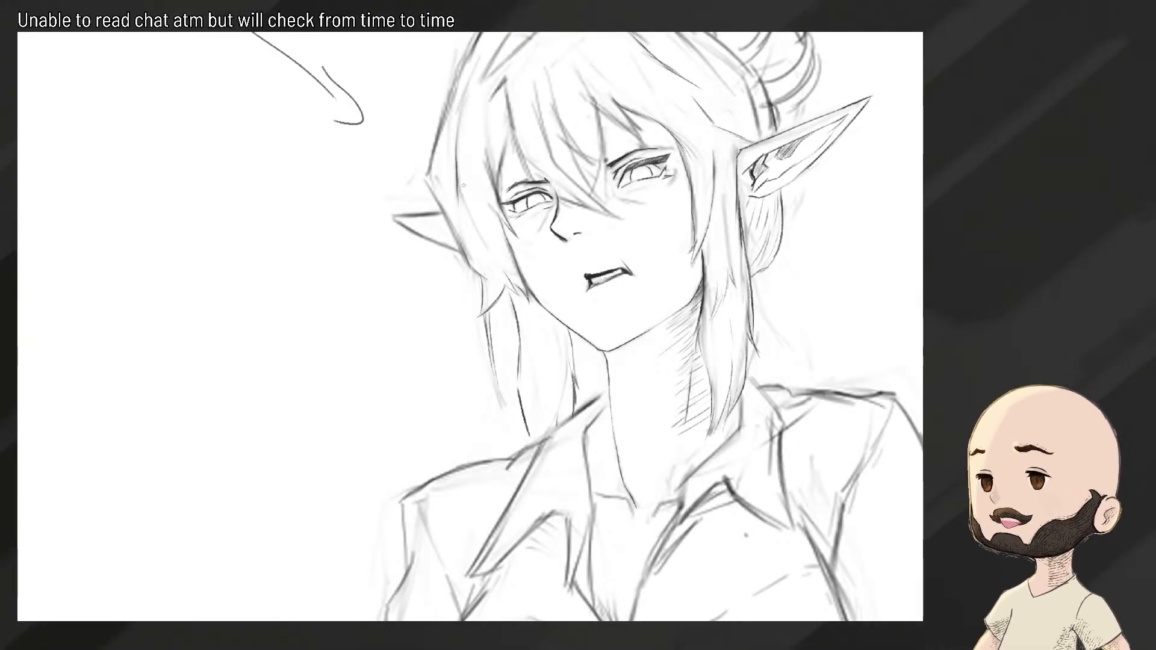
scroll(472, 224, "up", 2)
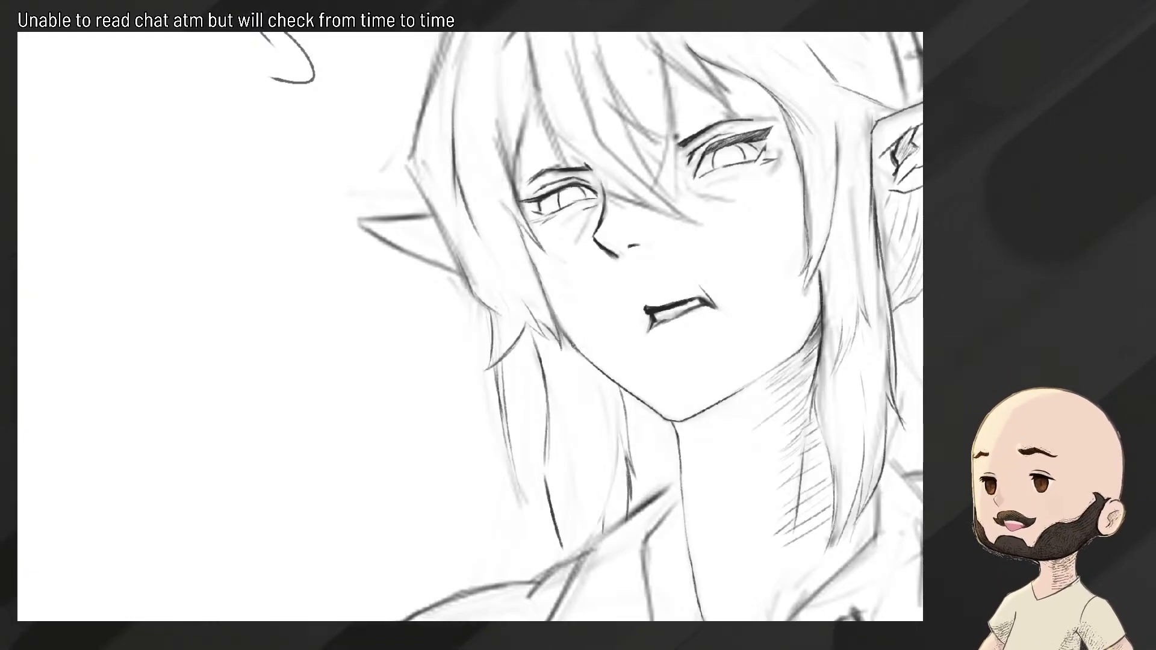
left_click_drag(564, 348, 535, 351)
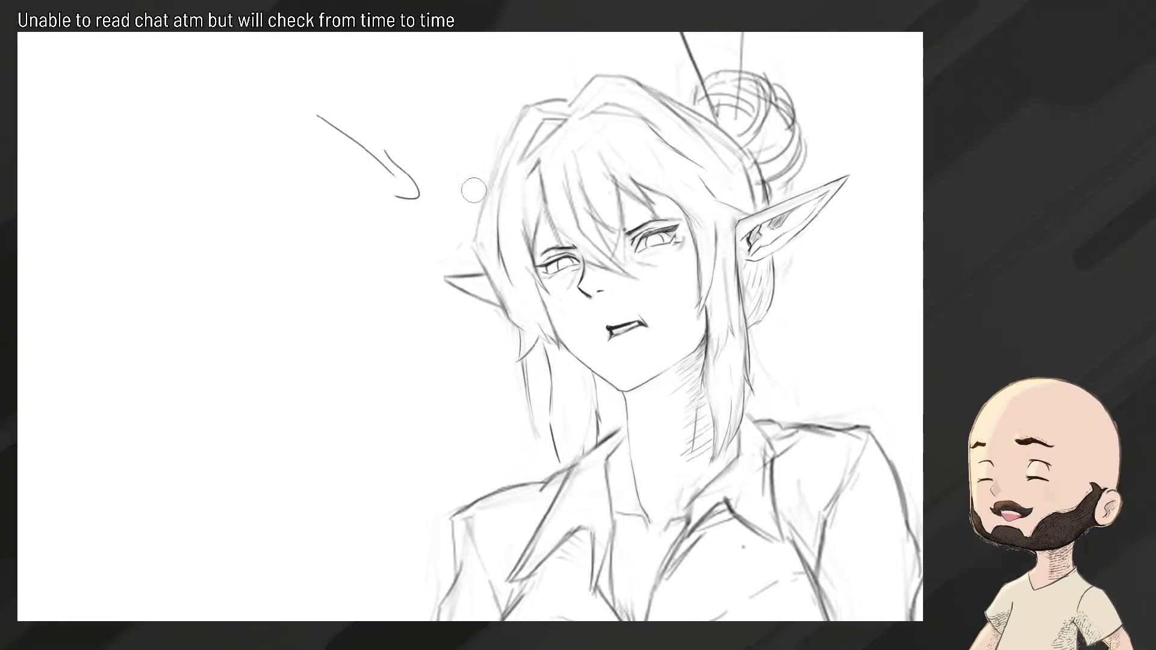
Erase the stray arrow doodle on the blank canvas beside the head
left_click_drag(423, 201, 394, 185)
mouse_move(394, 185)
left_mouse_down()
mouse_move(494, 200)
mouse_move(539, 232)
left_mouse_up()
key("e")
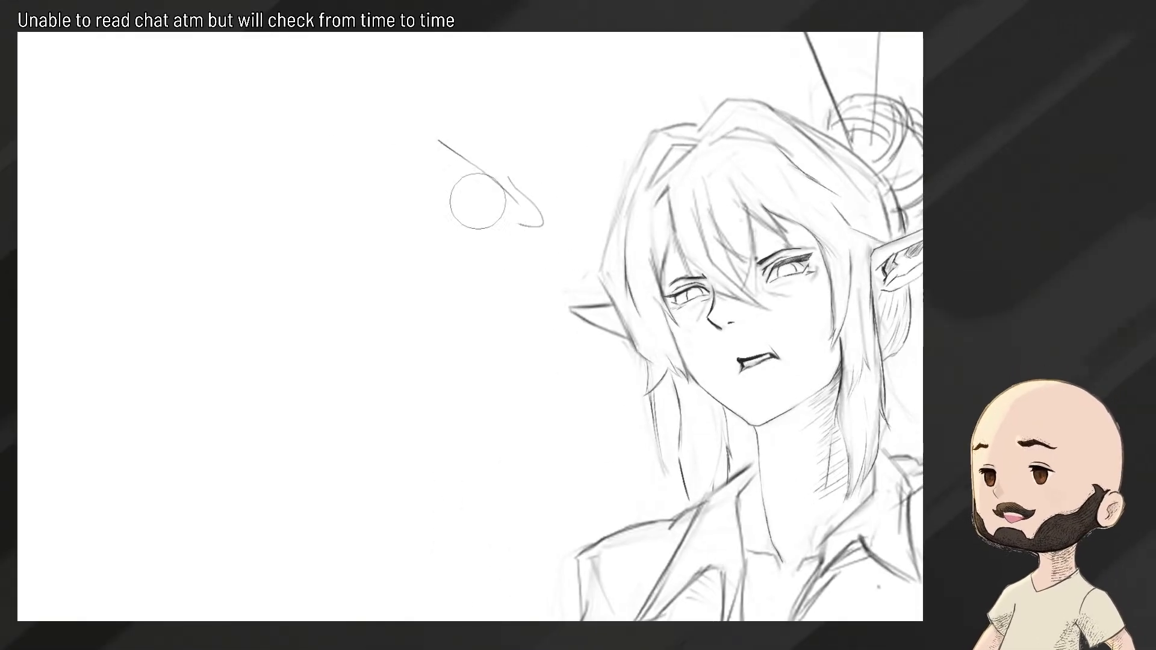
mouse_move(478, 202)
left_mouse_down()
mouse_move(492, 179)
mouse_move(496, 217)
mouse_move(480, 216)
mouse_move(496, 198)
mouse_move(491, 175)
mouse_move(445, 167)
mouse_move(527, 217)
mouse_move(496, 230)
mouse_move(486, 217)
mouse_move(512, 215)
mouse_move(504, 227)
mouse_move(487, 197)
mouse_move(512, 201)
mouse_move(453, 166)
mouse_move(476, 174)
mouse_move(540, 137)
mouse_move(560, 90)
left_mouse_up()
key("b")
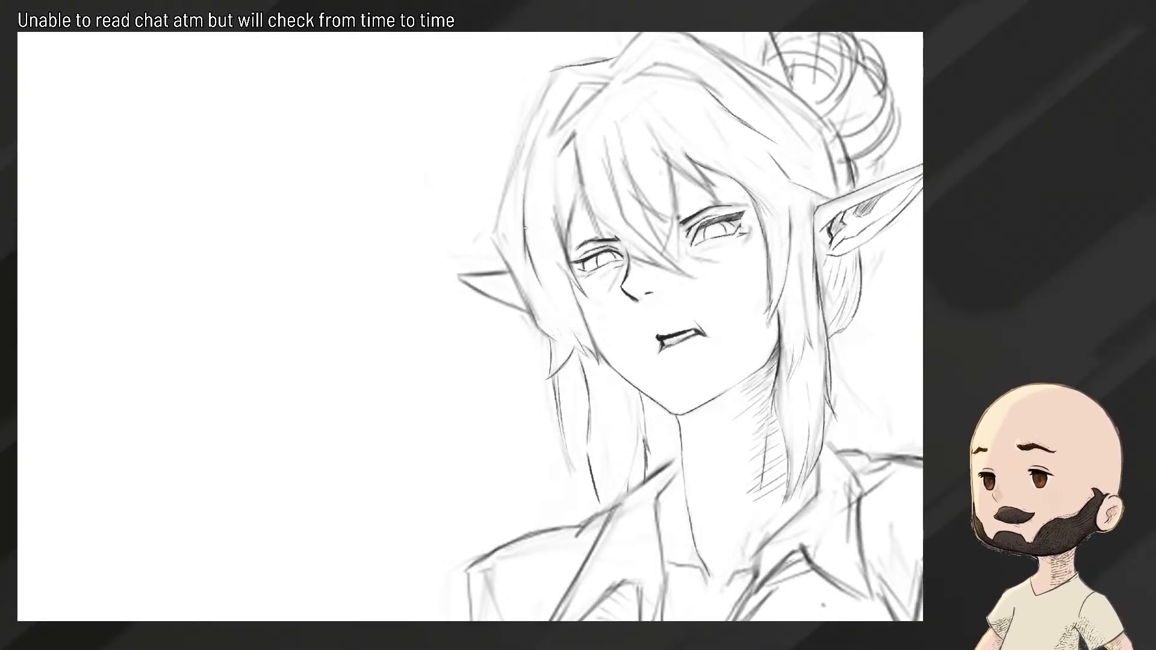
Redraw the far outer hair outline from the crown down to the temple, undoing and replacing unsatisfactory strokes
left_click_drag(545, 89, 528, 173)
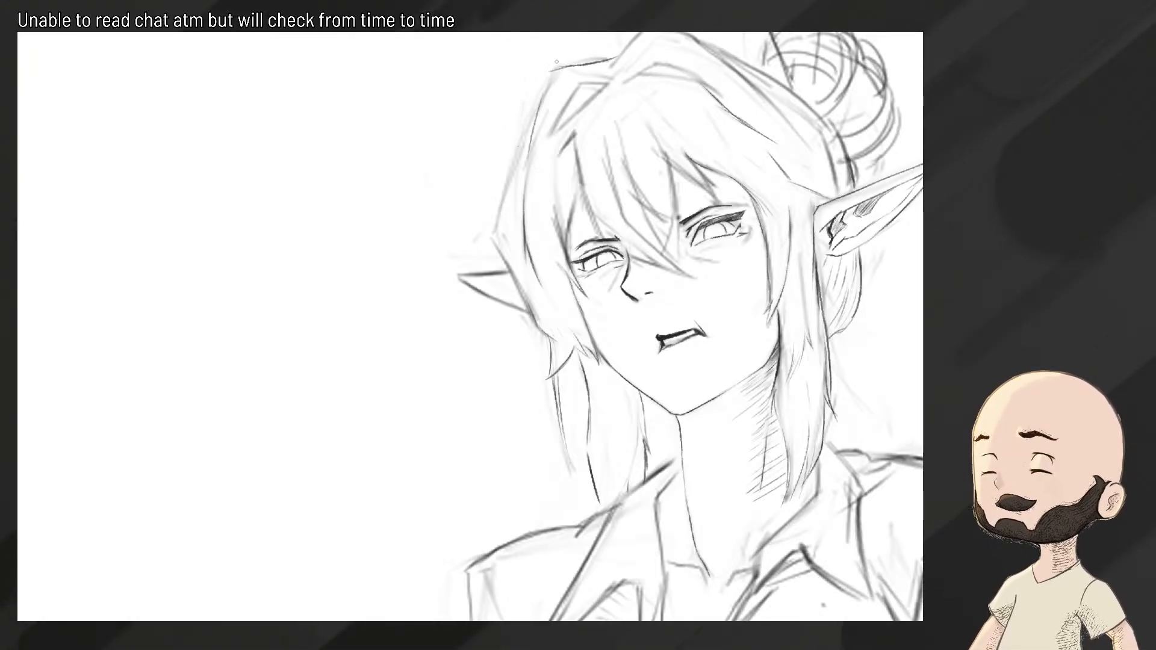
left_click_drag(554, 71, 526, 178)
key("ctrl+z")
key("ctrl+z")
mouse_move(555, 71)
left_mouse_down()
mouse_move(526, 122)
mouse_move(517, 183)
left_mouse_up()
left_click_drag(524, 137, 518, 164)
scroll(503, 201, "down", 5)
scroll(498, 208, "up", 4)
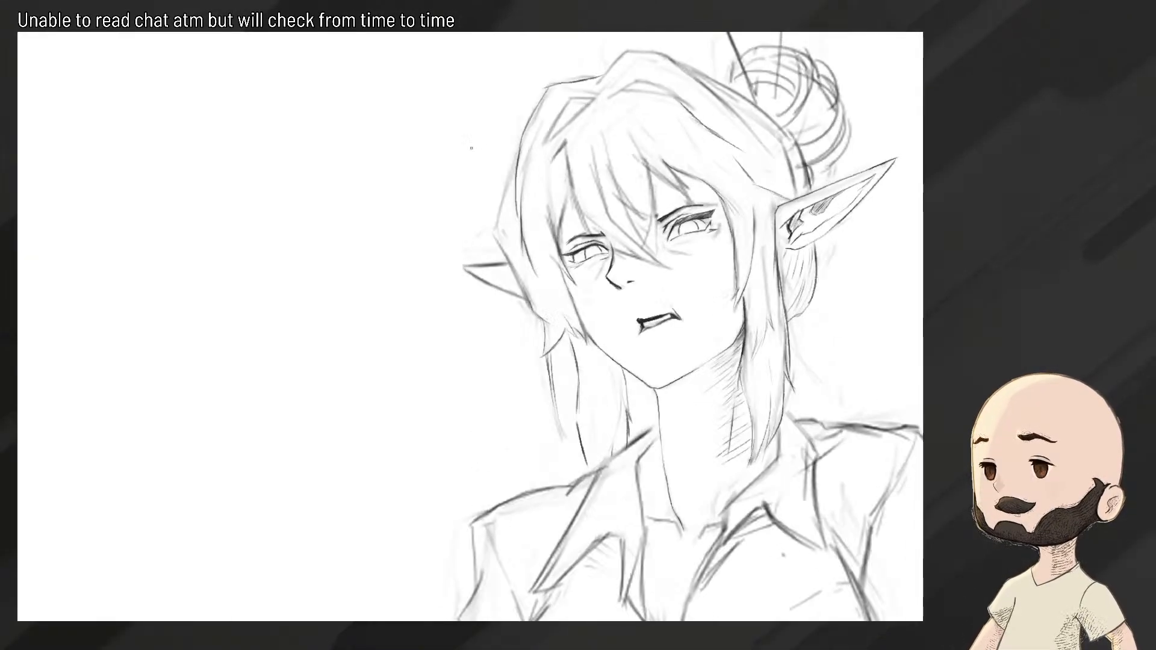
Fade the angular far hair outline with a smaller eraser and redraw it as a rounder curve passing in front of the far ear
key("e")
key("[")
key("[")
key("[")
key("[")
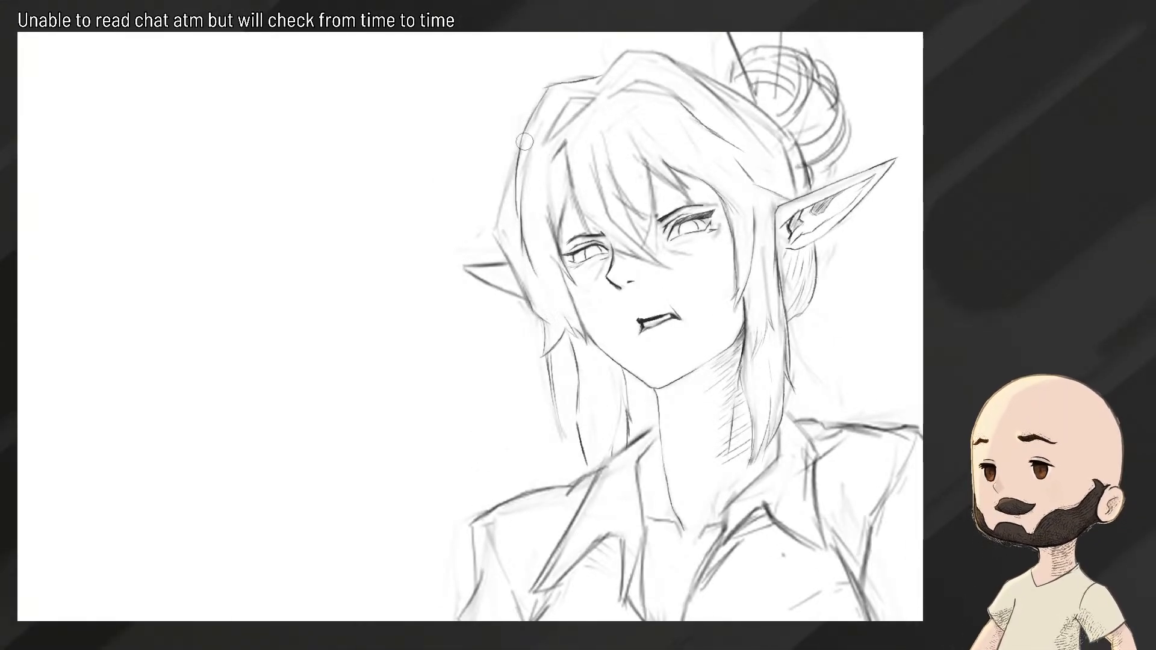
left_click_drag(522, 144, 500, 179)
key("b")
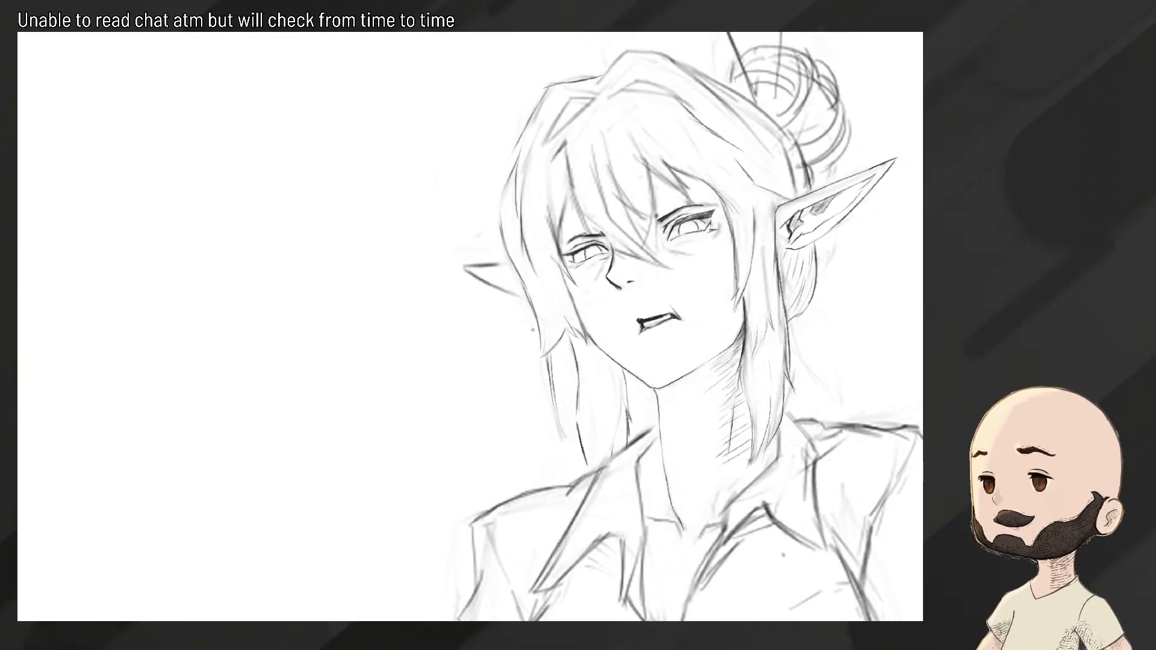
Rework the lower far hair edge and connect it down to the pointed lock tip beside the cheek
mouse_move(540, 341)
left_mouse_down()
mouse_move(505, 361)
mouse_move(542, 338)
left_mouse_up()
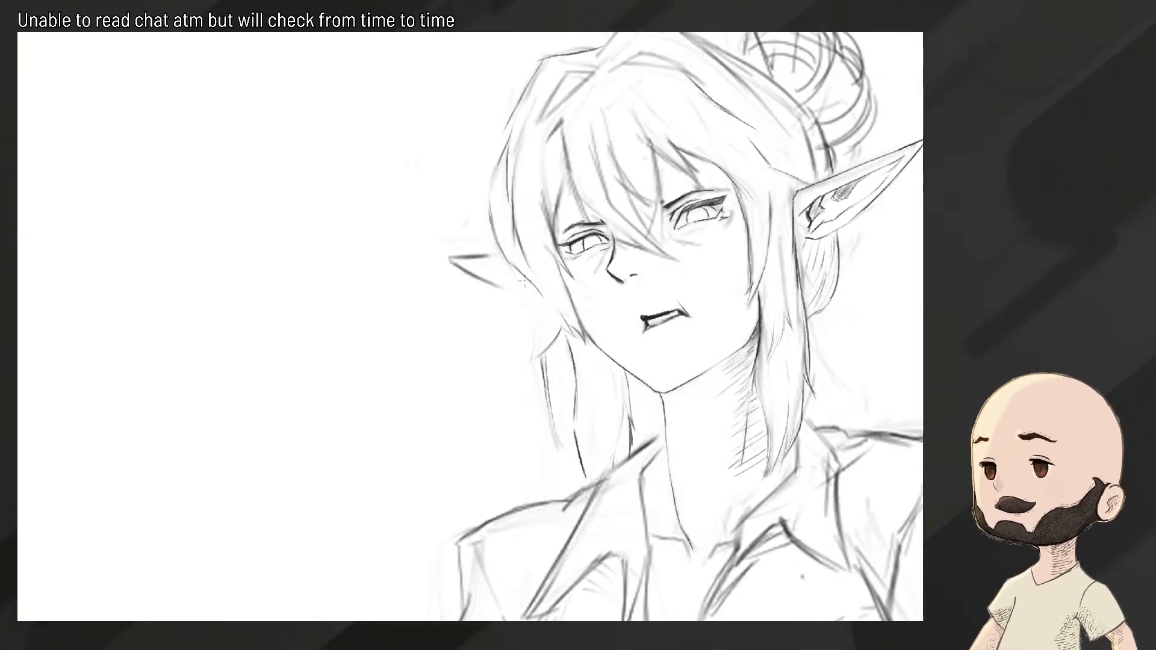
left_click_drag(534, 294, 533, 360)
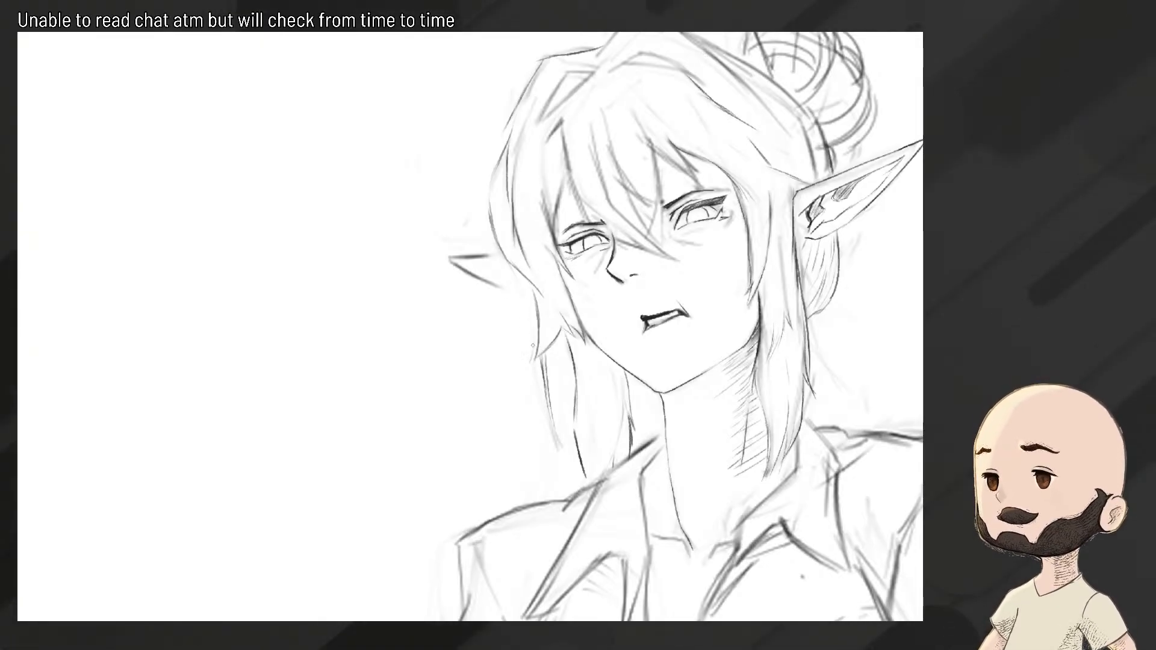
mouse_move(533, 321)
left_mouse_down()
mouse_move(482, 317)
mouse_move(549, 316)
left_mouse_up()
Flip the canvas horizontally and firm up the outer hair outline from the crown to the temple on the far side
key("h")
left_click_drag(512, 312, 572, 305)
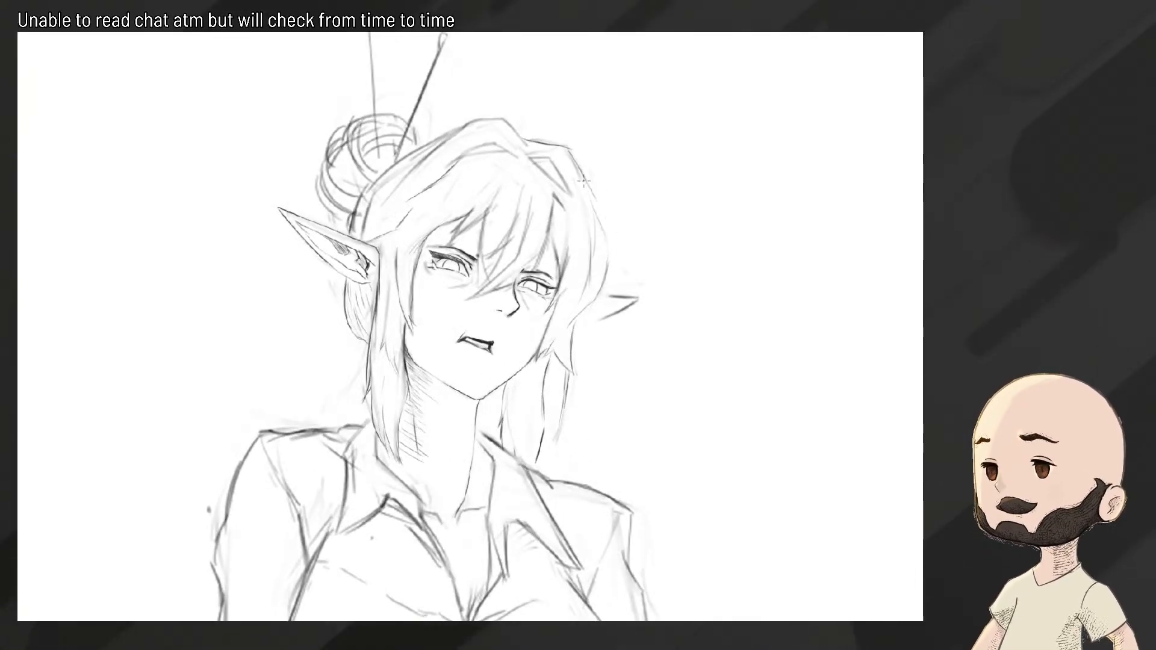
left_click_drag(570, 146, 600, 227)
key("b")
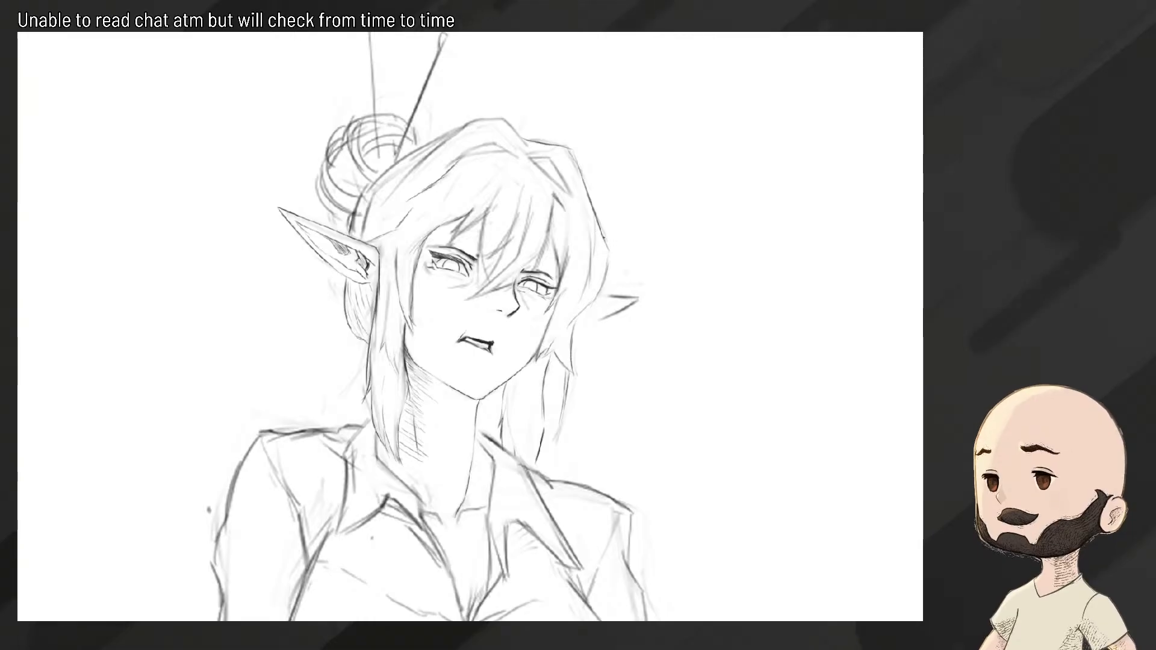
scroll(573, 287, "up", 2)
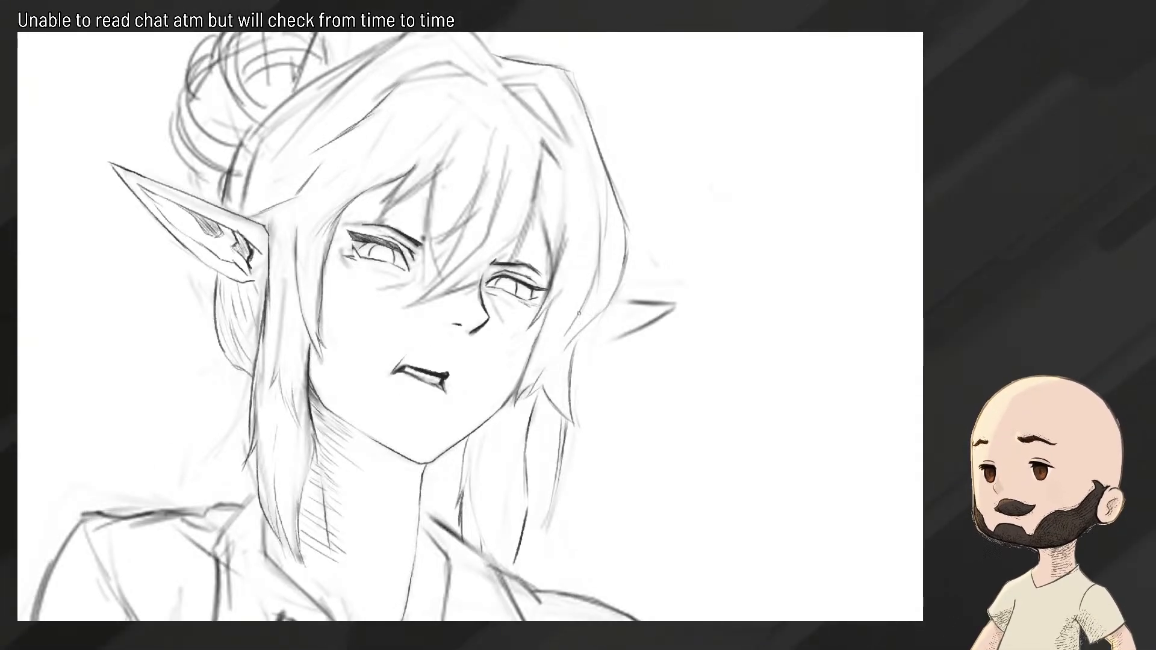
Examine the mirrored head and far hair outline up close and against the whole figure
scroll(582, 313, "down", 5)
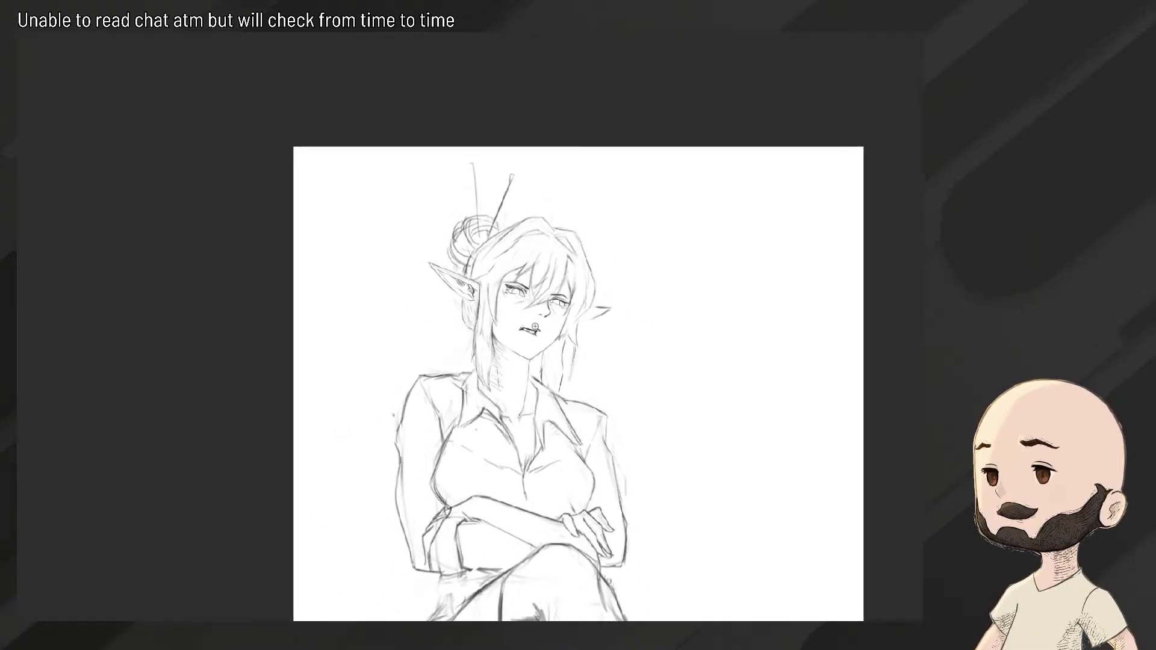
scroll(582, 313, "up", 5)
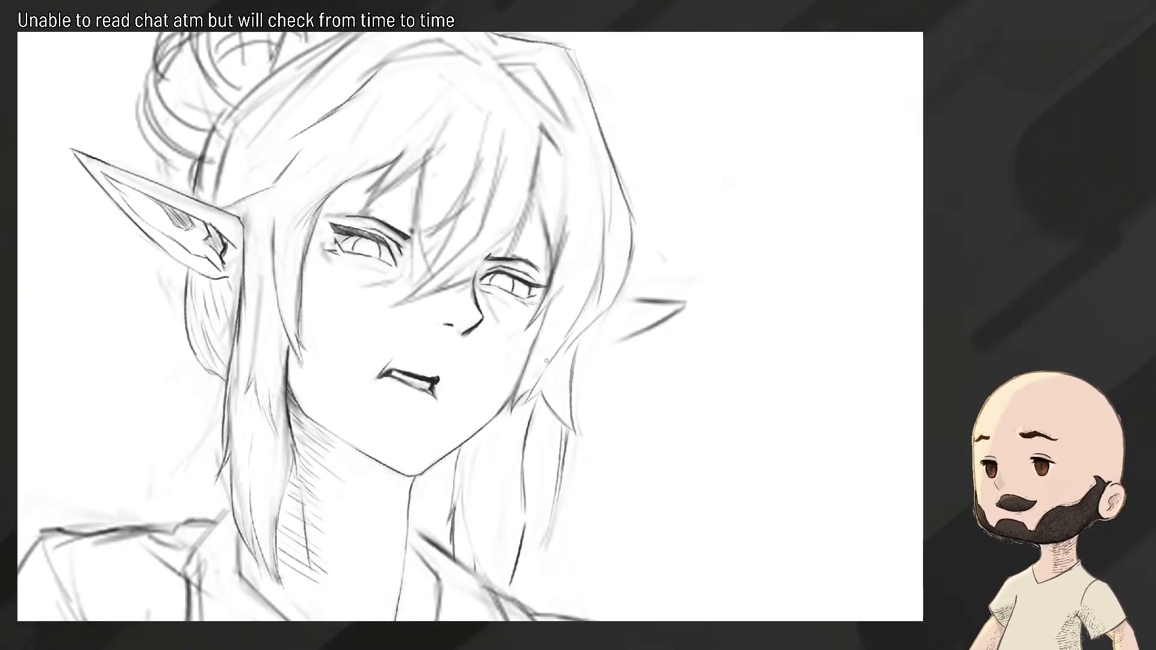
scroll(557, 360, "down", 5)
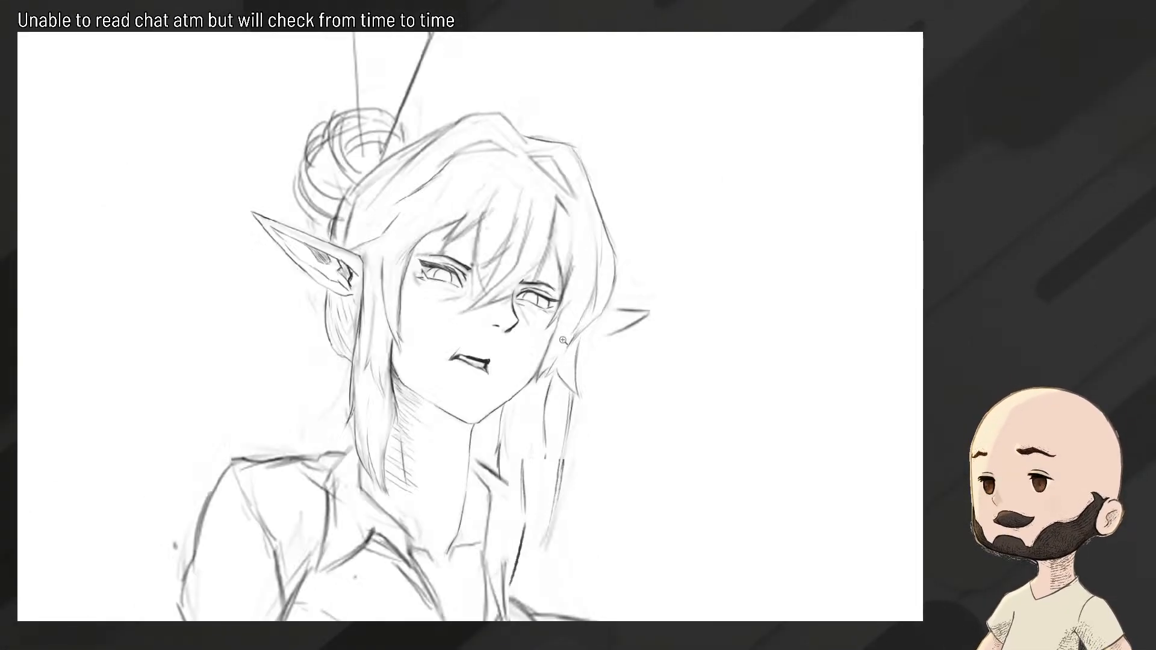
scroll(557, 360, "up", 5)
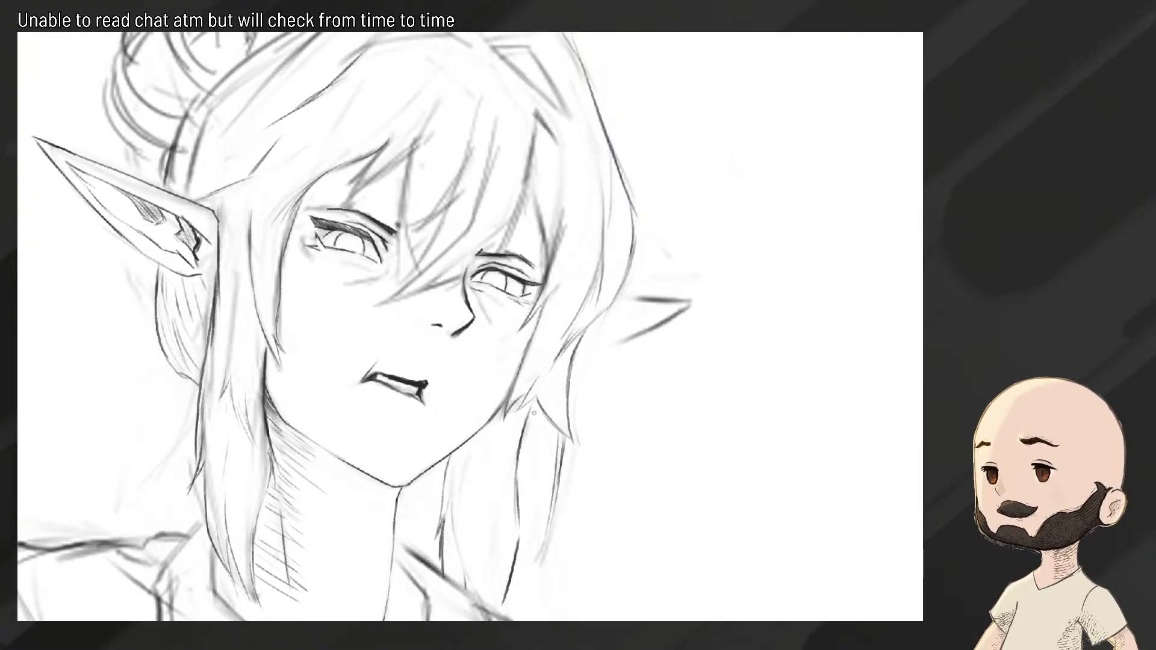
scroll(543, 404, "down", 4)
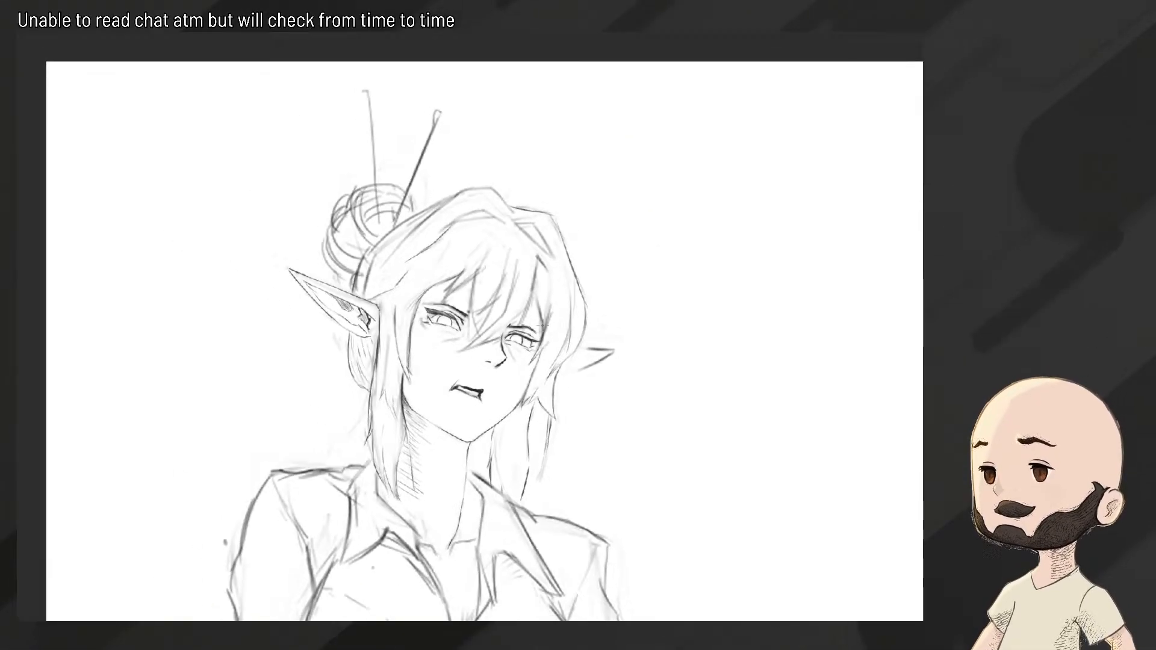
scroll(582, 267, "up", 3)
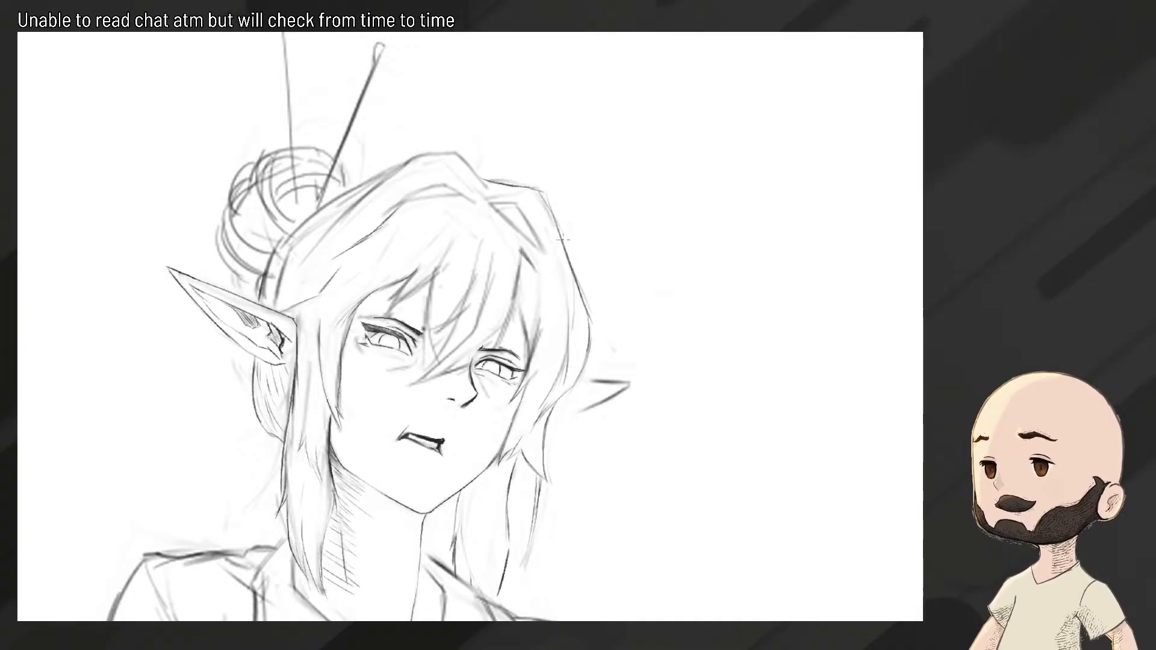
scroll(582, 267, "down", 4)
scroll(583, 267, "up", 4)
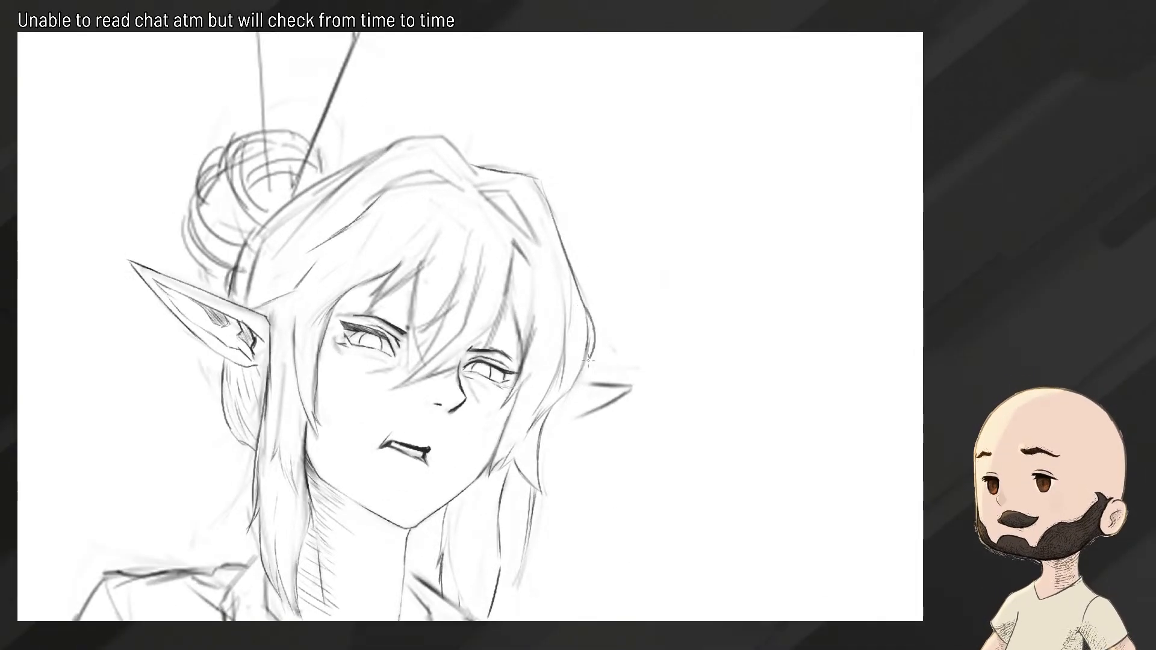
scroll(590, 361, "down", 4)
scroll(590, 361, "up", 4)
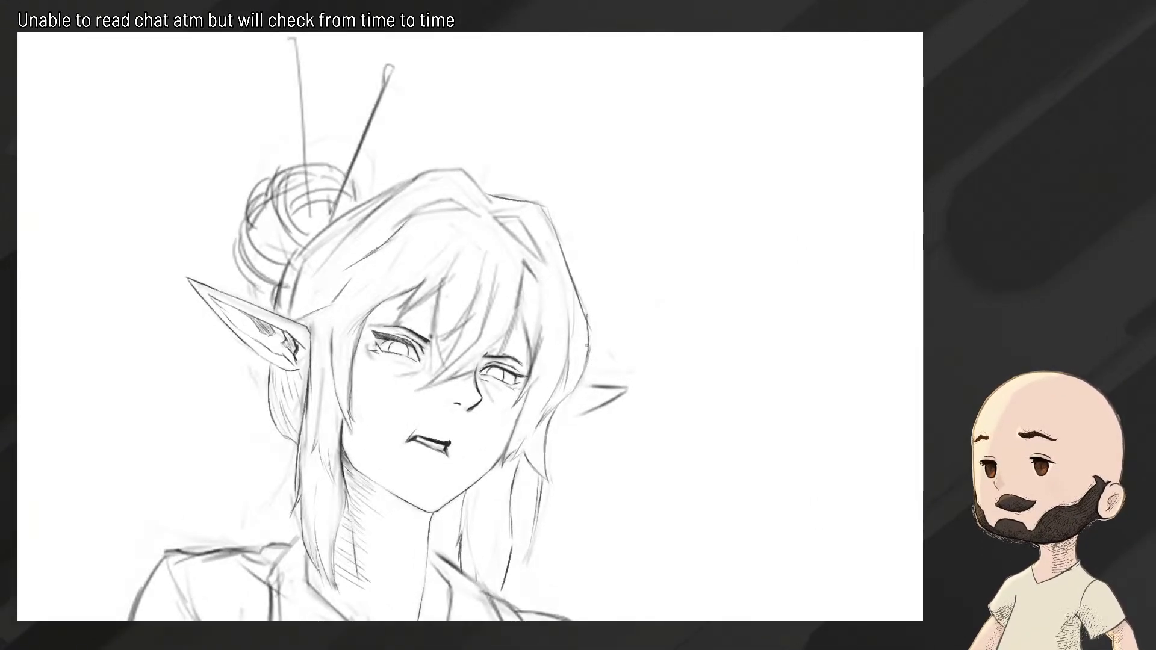
scroll(570, 375, "down", 4)
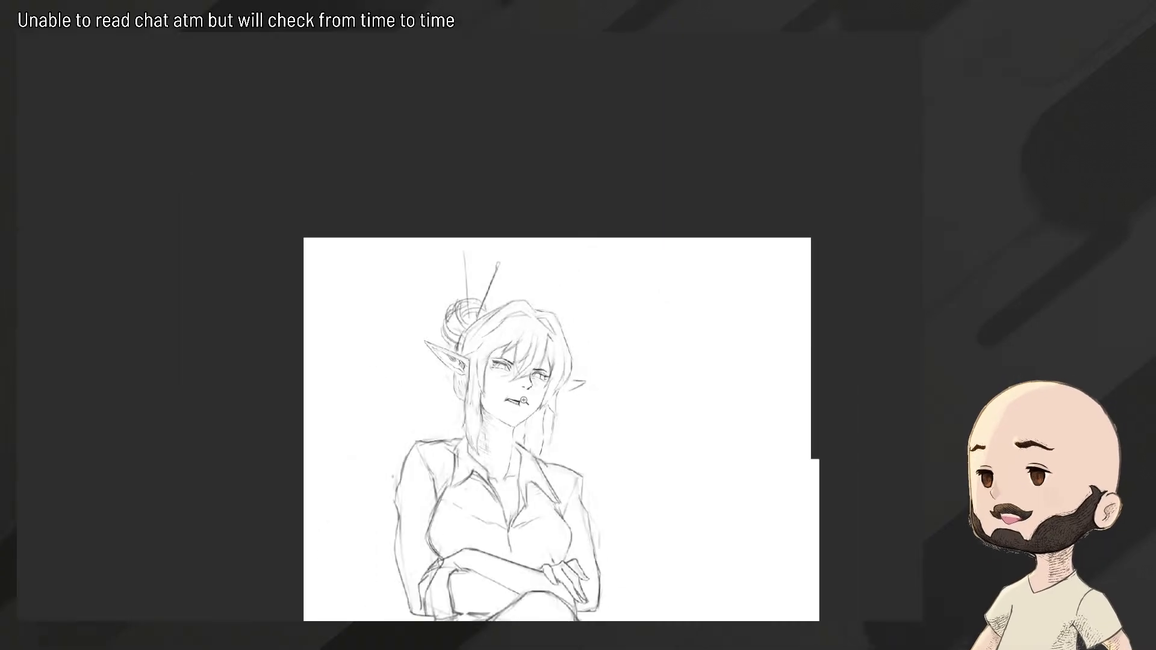
scroll(570, 375, "up", 4)
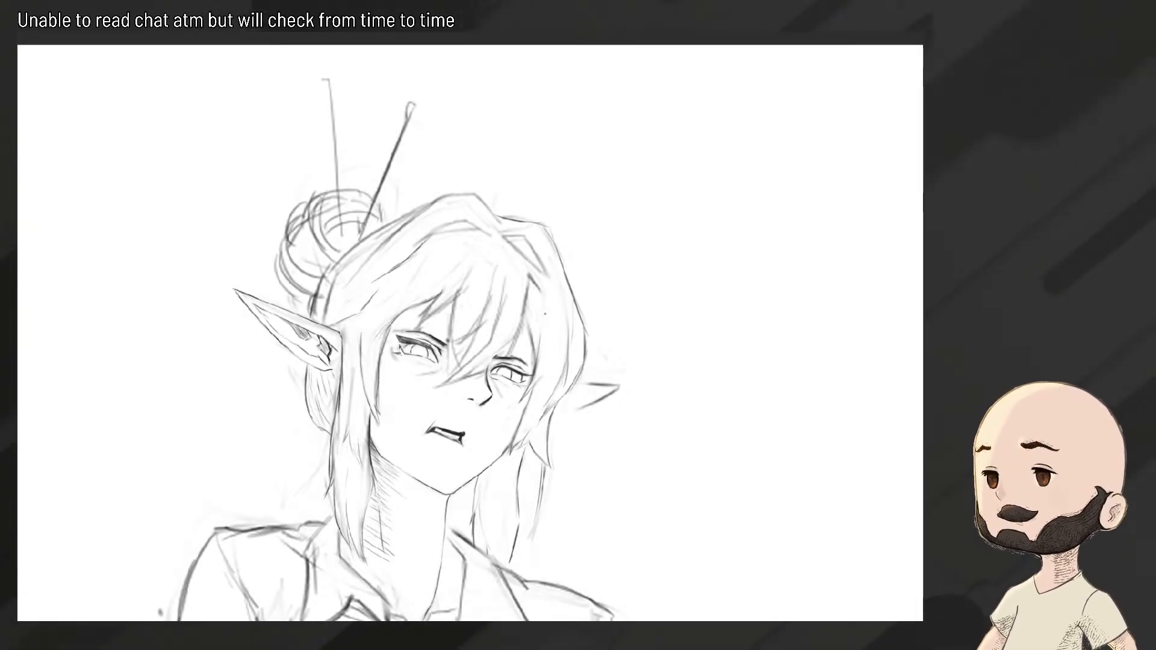
Fade the rough bangs over the forehead with the eraser, ready for cleaner brush lines
left_click(551, 314)
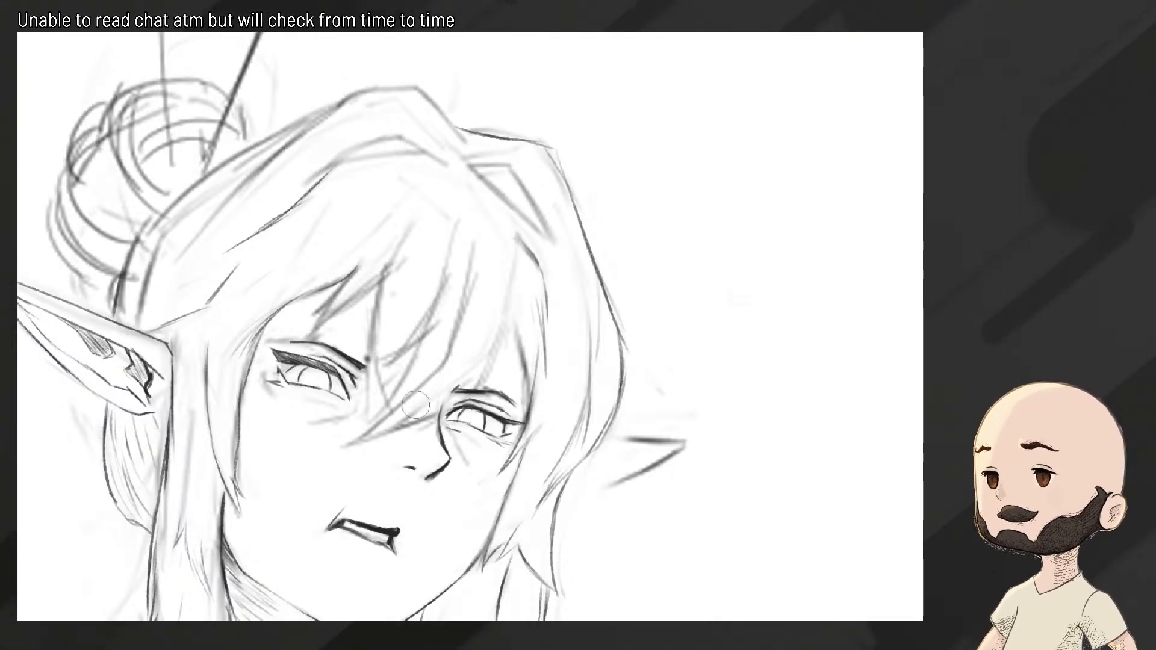
mouse_move(381, 428)
left_mouse_down()
mouse_move(478, 274)
mouse_move(452, 222)
mouse_move(389, 231)
mouse_move(400, 307)
mouse_move(386, 325)
mouse_move(488, 283)
mouse_move(532, 283)
mouse_move(532, 262)
mouse_move(549, 260)
mouse_move(559, 234)
left_mouse_up()
key("b")
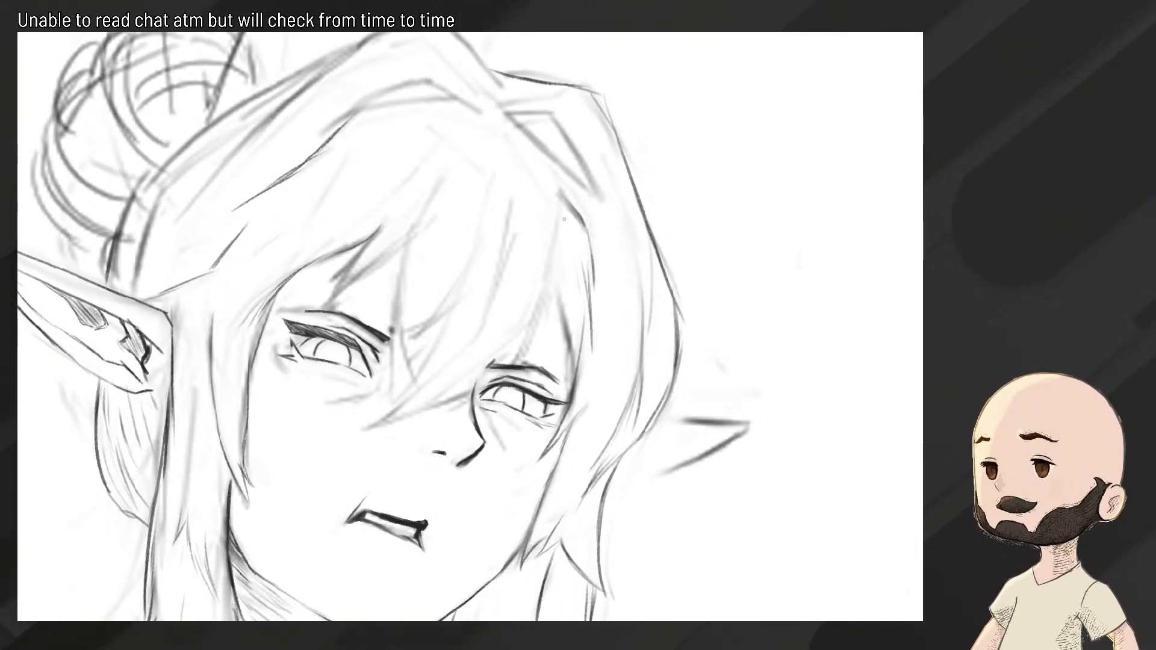
Draw the far edge of the central bang lock from the hairline down across the far brow to its tip beside the nose bridge
left_click_drag(561, 194, 558, 241)
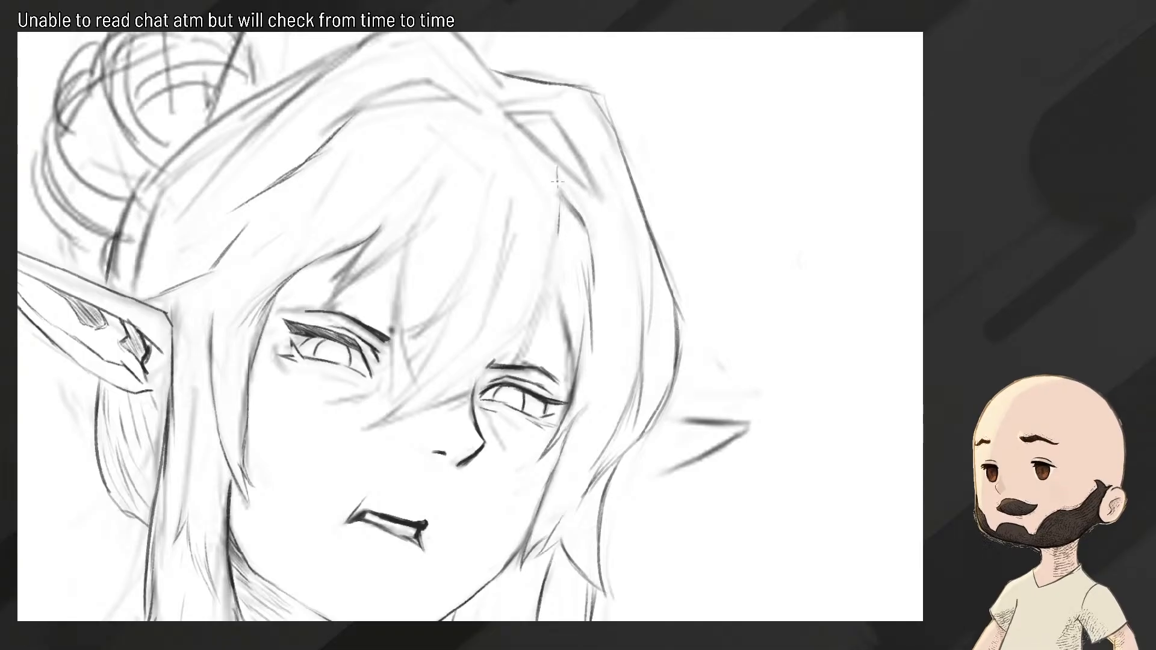
mouse_move(549, 157)
left_mouse_down()
mouse_move(559, 215)
mouse_move(541, 304)
left_mouse_up()
key("ctrl+z")
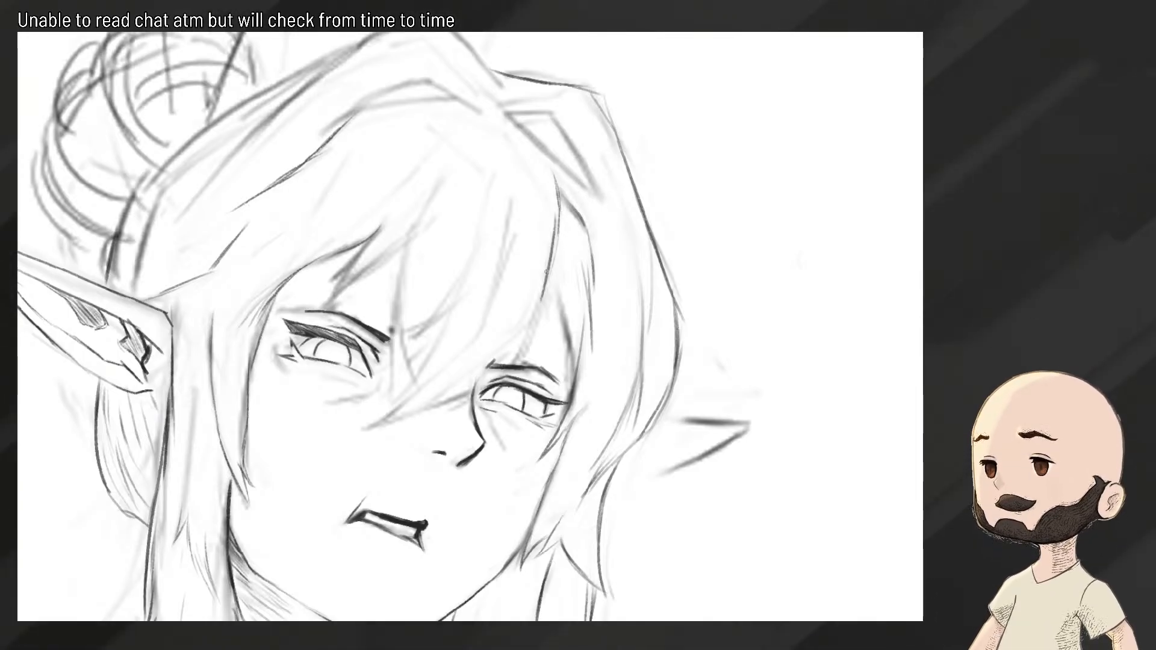
key("ctrl+z")
mouse_move(559, 231)
left_mouse_down()
mouse_move(543, 304)
mouse_move(422, 373)
mouse_move(552, 307)
left_mouse_up()
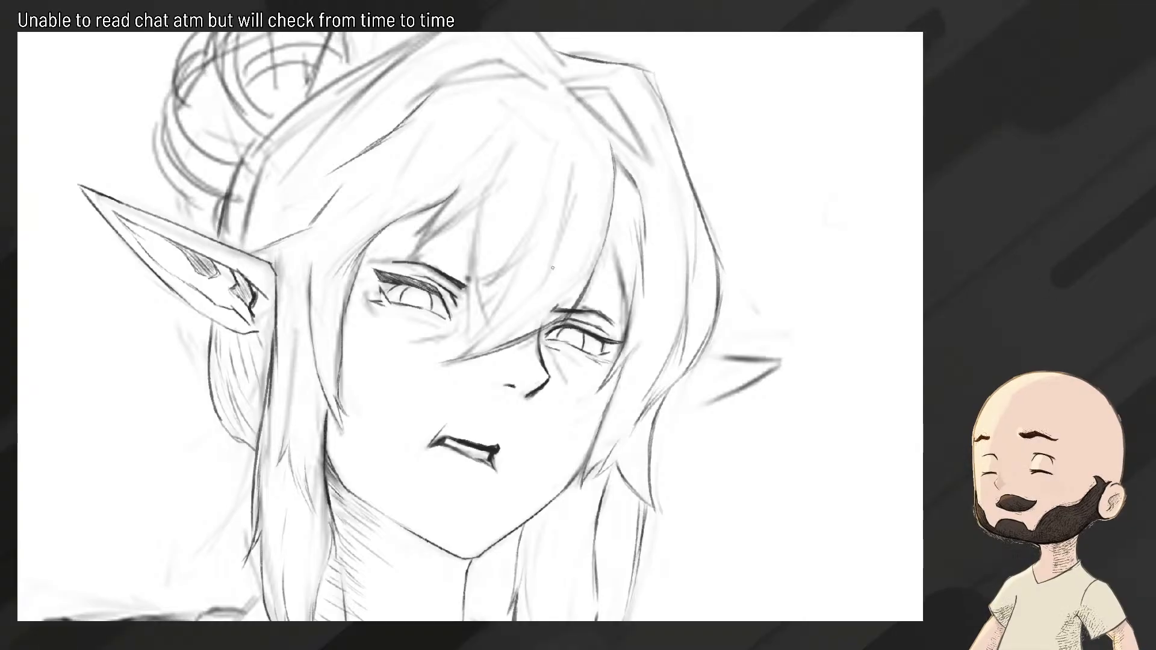
Flip the canvas horizontally and check the new bang edge up close and against the whole figure
key("m")
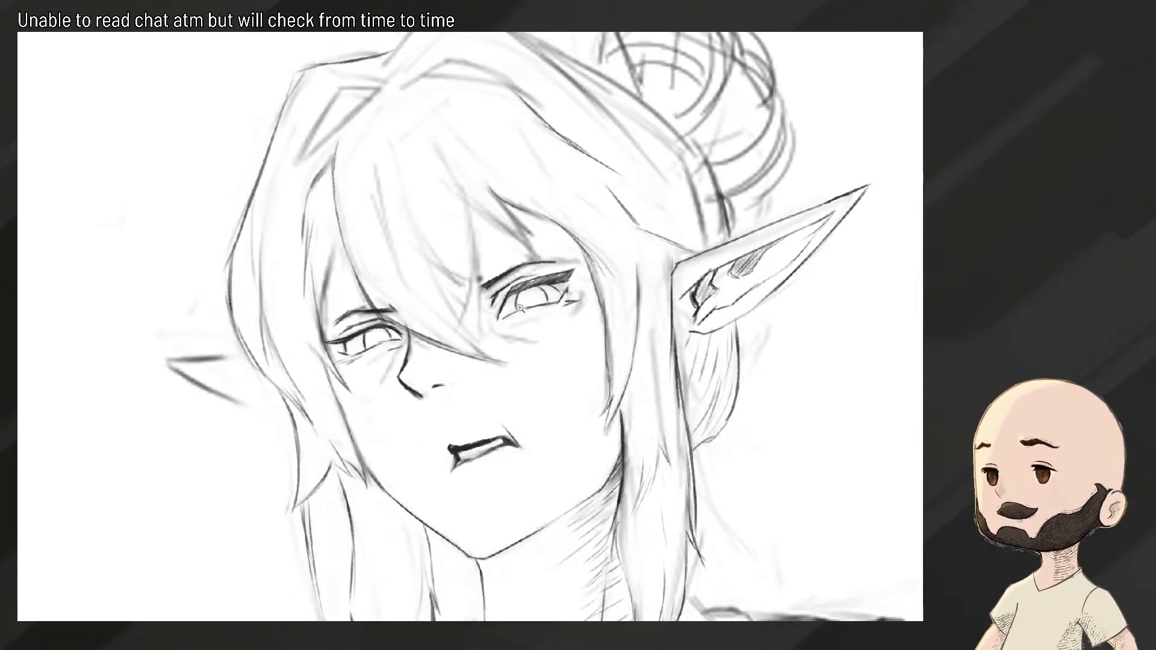
left_click_drag(520, 309, 456, 354)
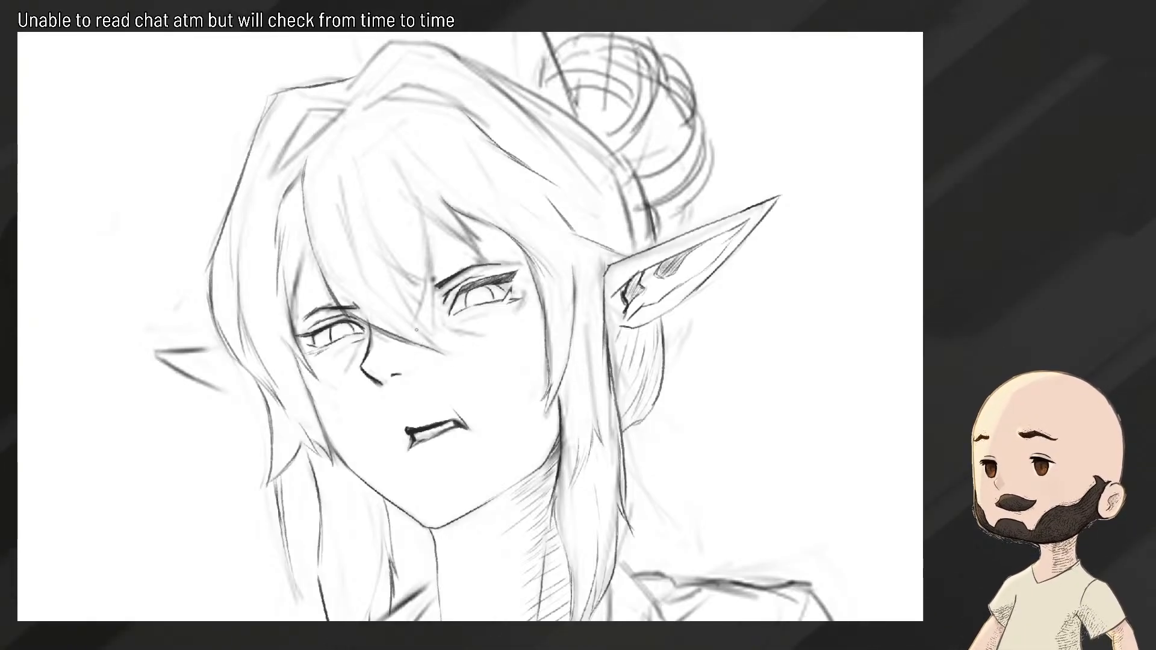
scroll(428, 338, "down", 3)
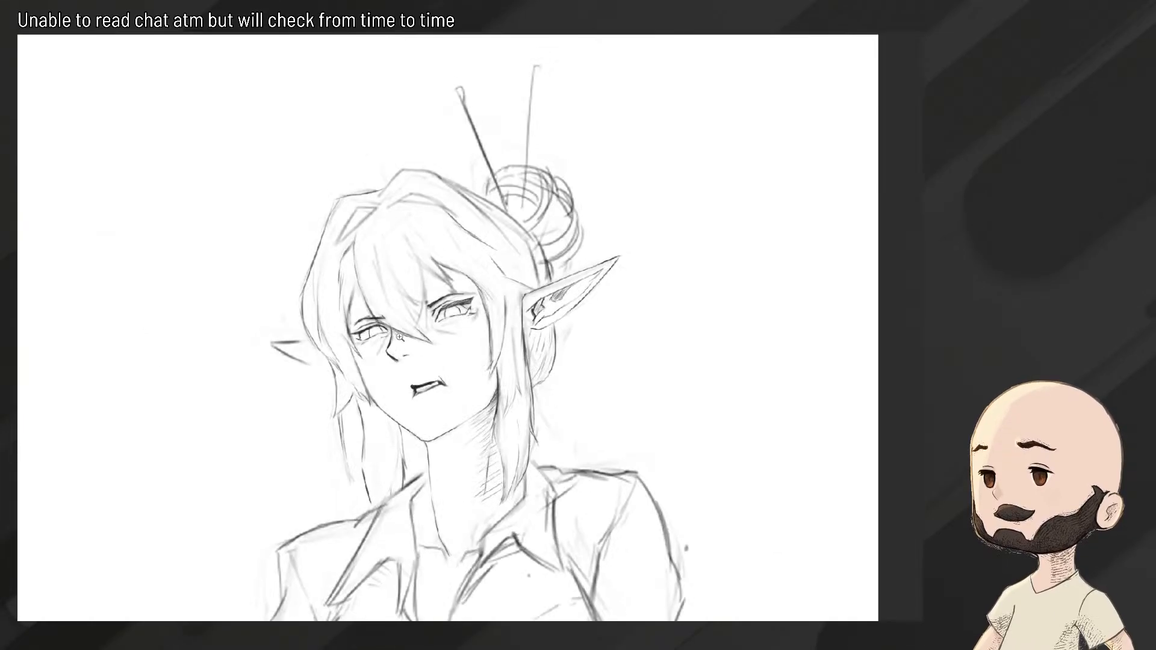
left_click_drag(429, 338, 503, 374)
scroll(437, 350, "up", 5)
scroll(440, 348, "down", 3)
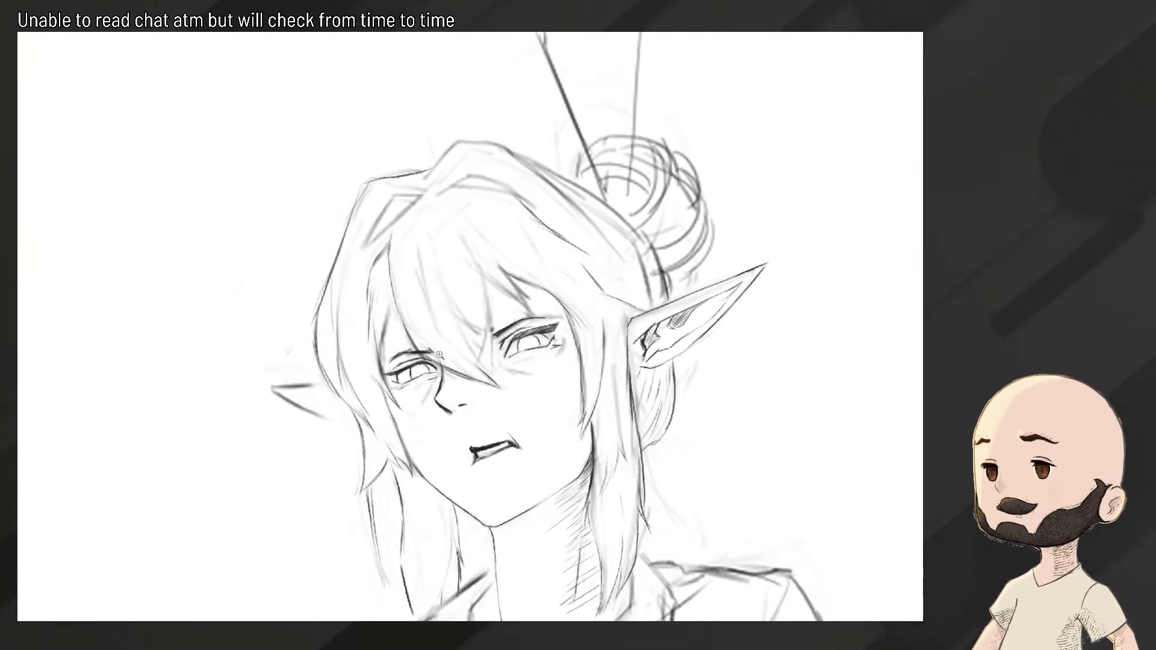
Sharpen the bang tip between the eyes and add a second pointed lock beside it toward the near eye
scroll(502, 373, "up", 4)
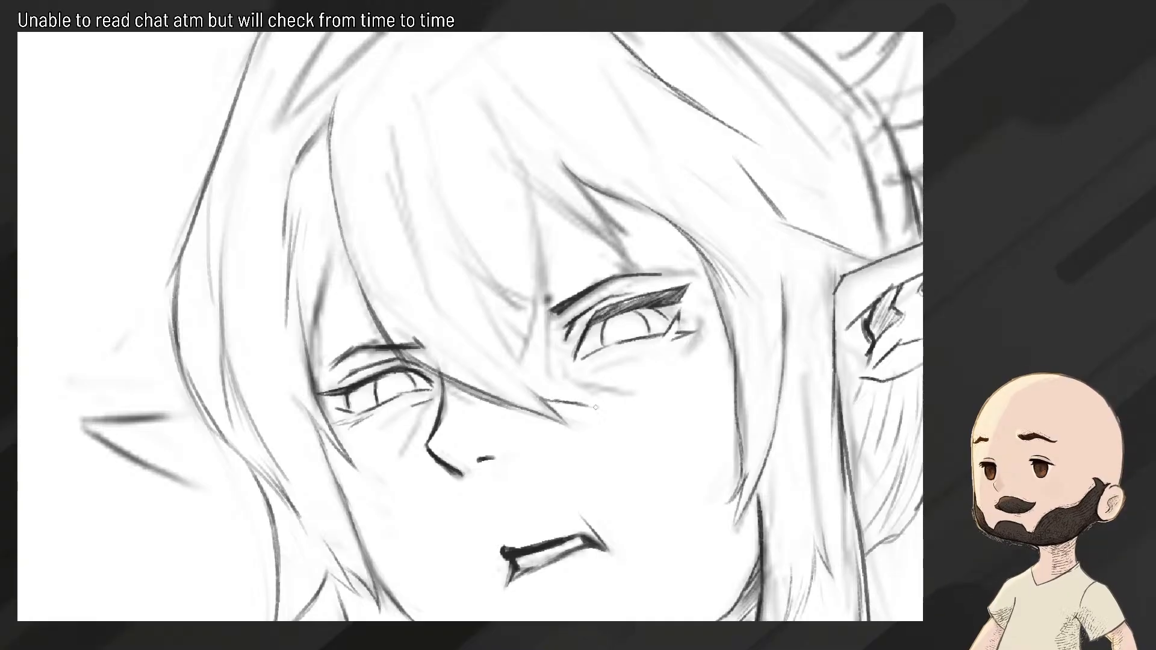
scroll(565, 401, "down", 6)
scroll(564, 401, "up", 4)
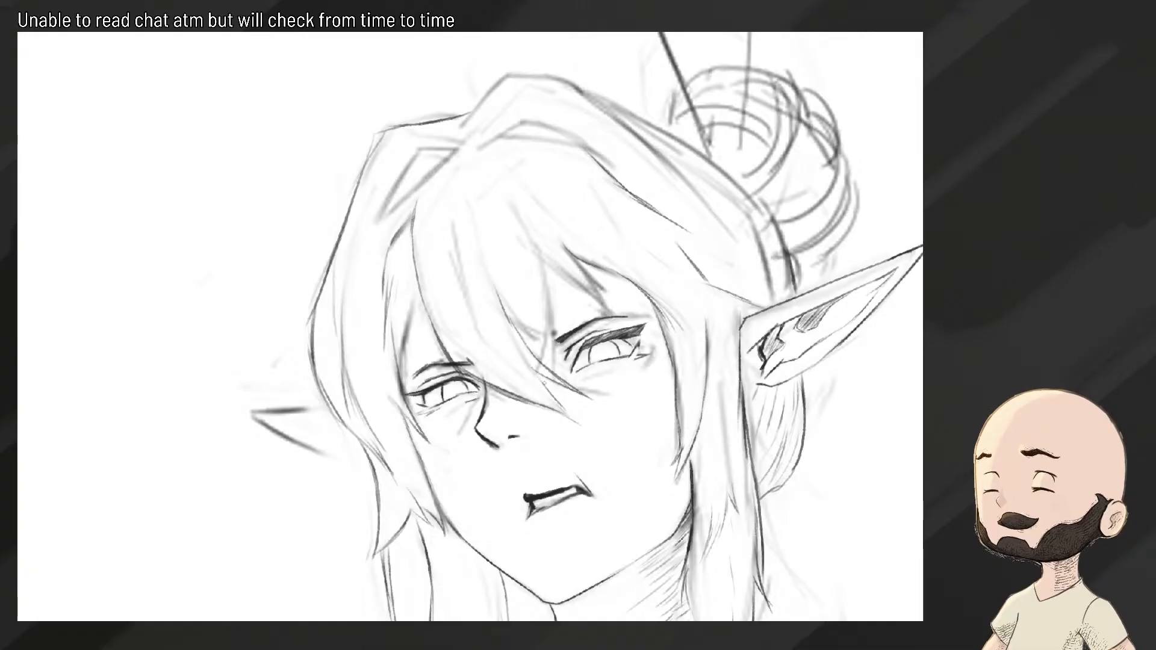
left_click_drag(565, 419, 540, 422)
mouse_move(539, 422)
left_mouse_down()
mouse_move(542, 254)
mouse_move(505, 286)
mouse_move(609, 202)
mouse_move(608, 318)
mouse_move(628, 313)
left_mouse_up()
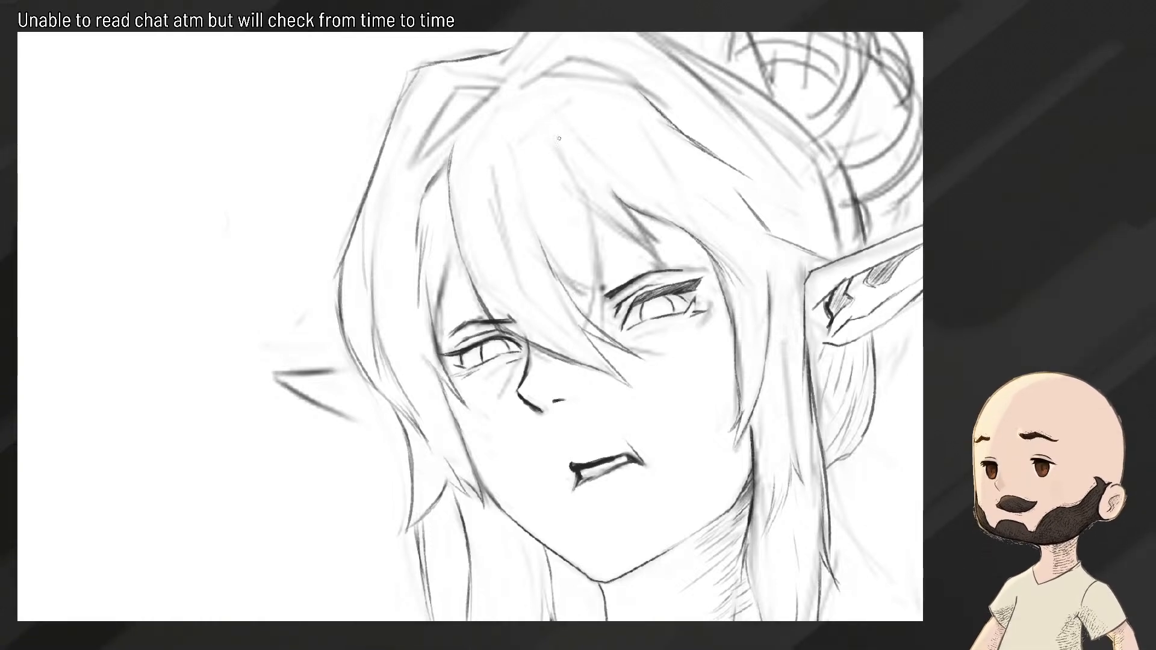
Draw the near edge of the central bang lock from the hairline to the tip, erasing the rough strands beneath it
left_click_drag(566, 138, 591, 210)
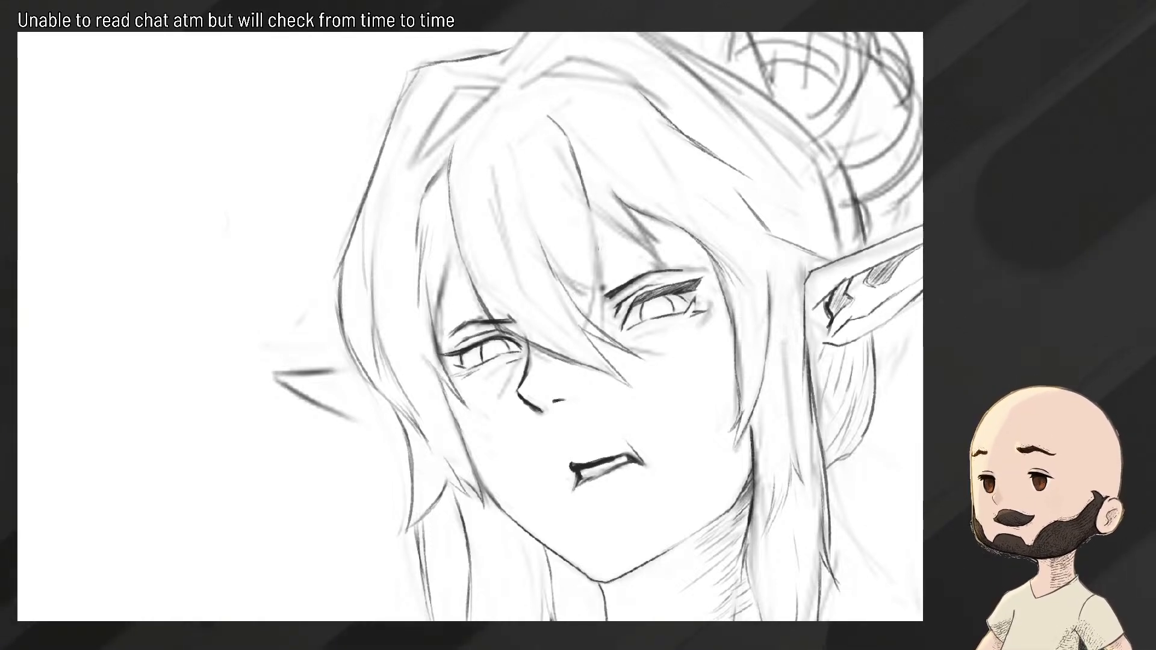
key("e")
left_click_drag(568, 159, 584, 324)
key("b")
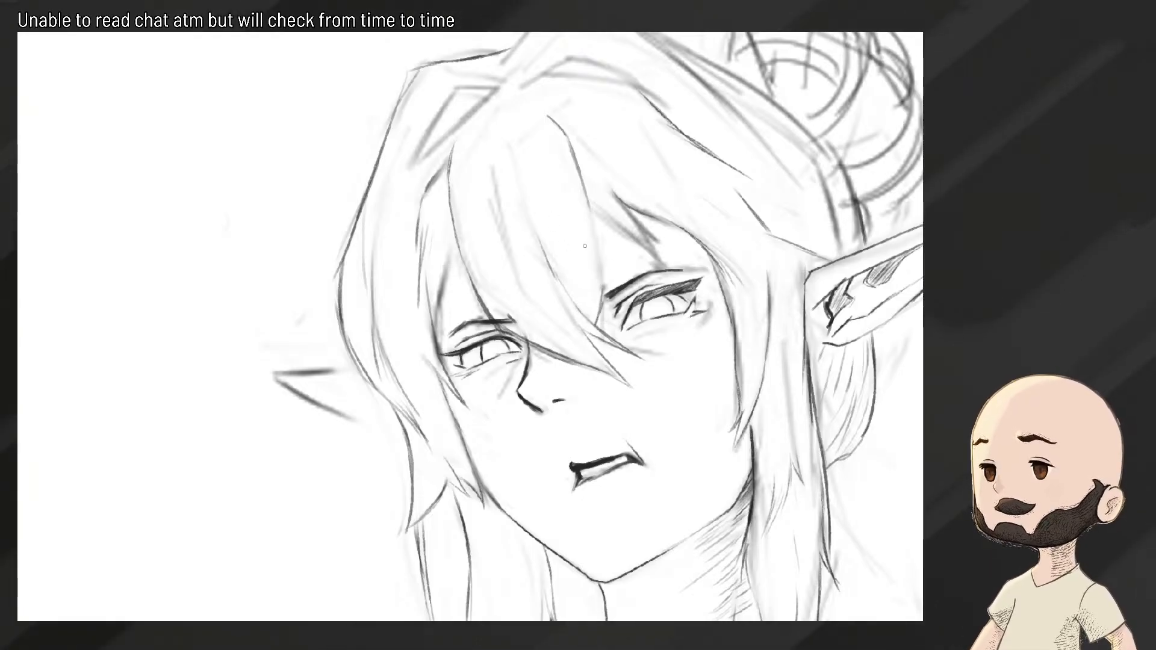
left_click_drag(604, 329, 598, 242)
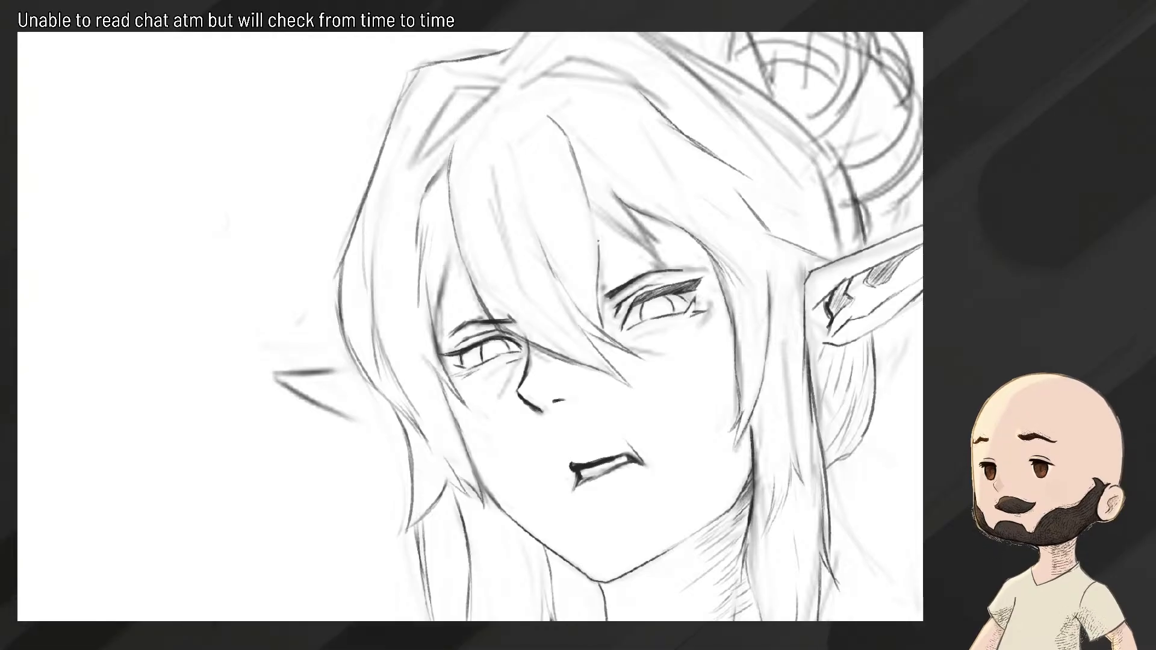
key("ctrl+z")
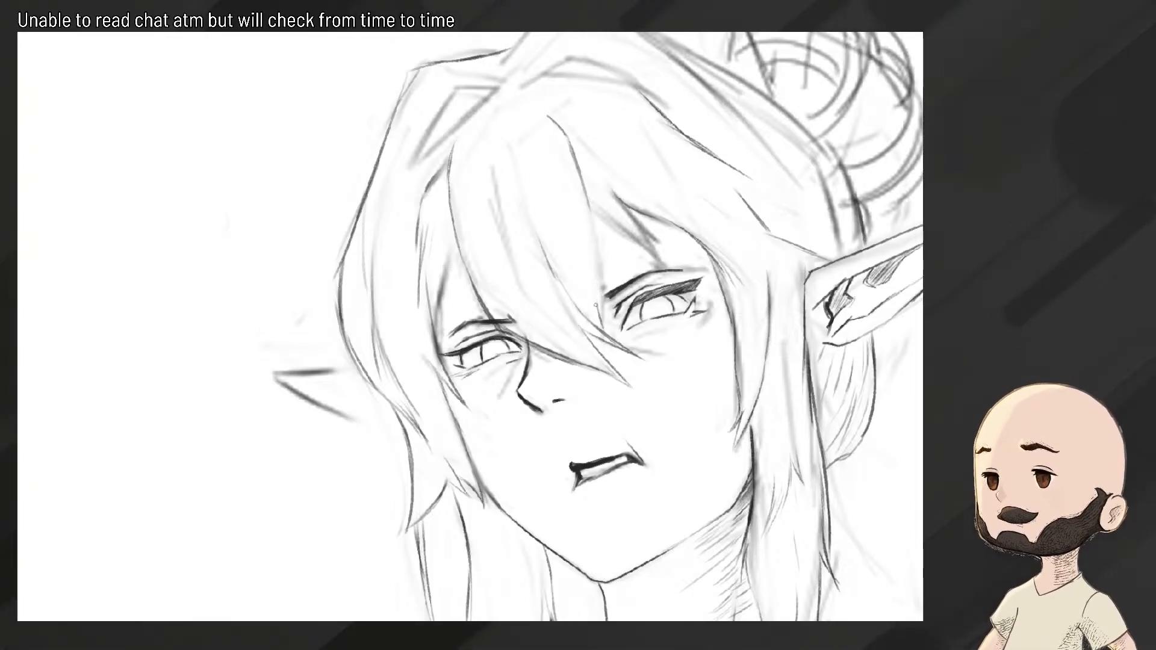
left_click_drag(603, 326, 597, 263)
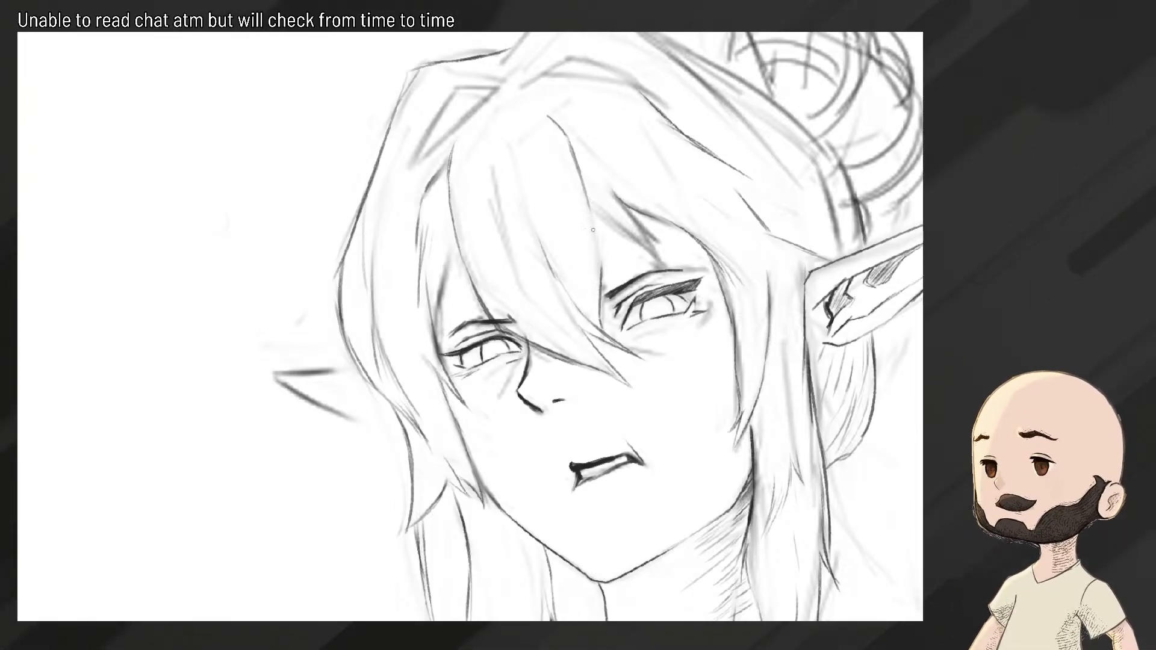
Firm up the bang edge crossing the far brow and add thin strand lines inside the lower central lock
scroll(598, 268, "down", 6)
scroll(597, 289, "up", 6)
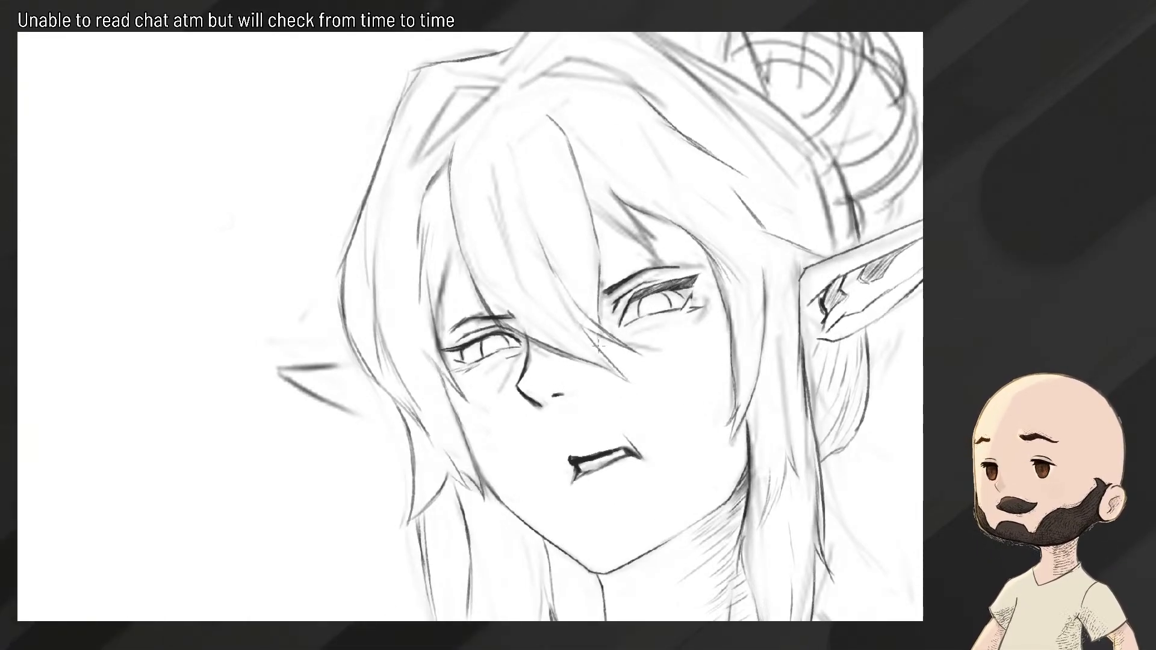
scroll(600, 346, "down", 5)
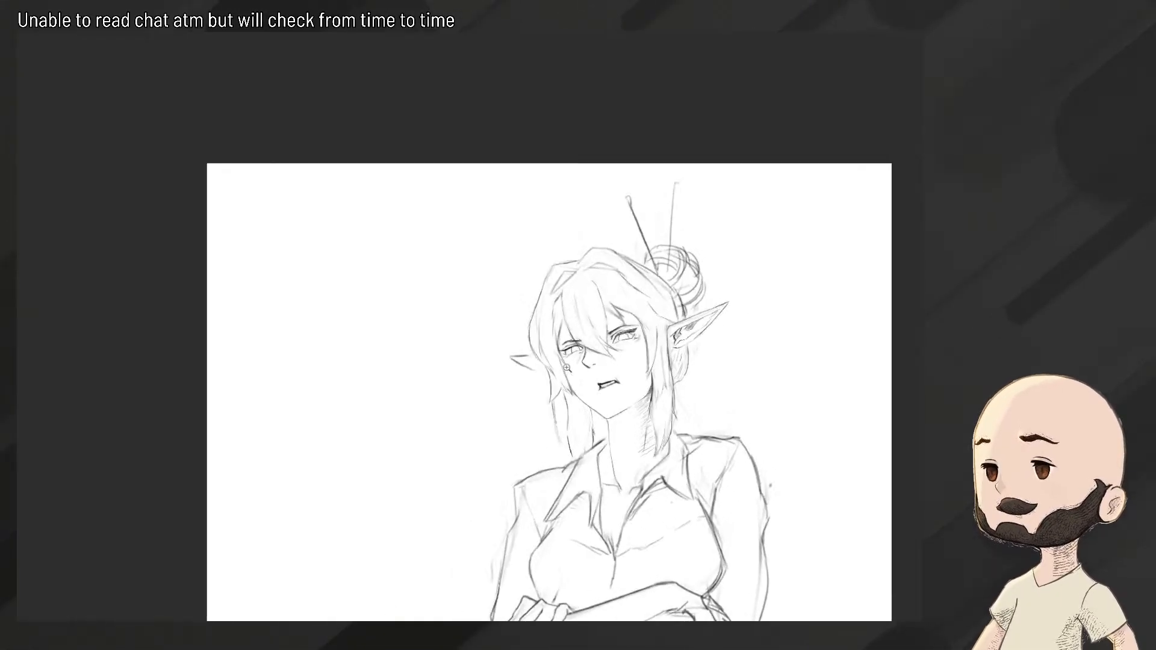
scroll(600, 346, "up", 5)
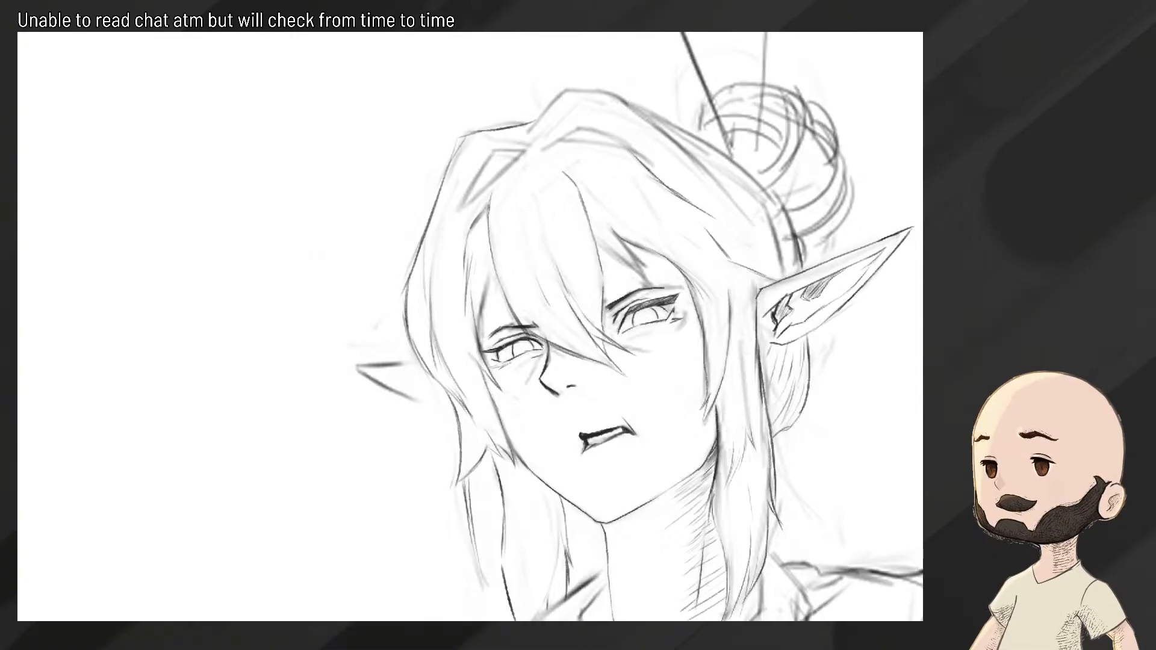
scroll(522, 328, "up", 3)
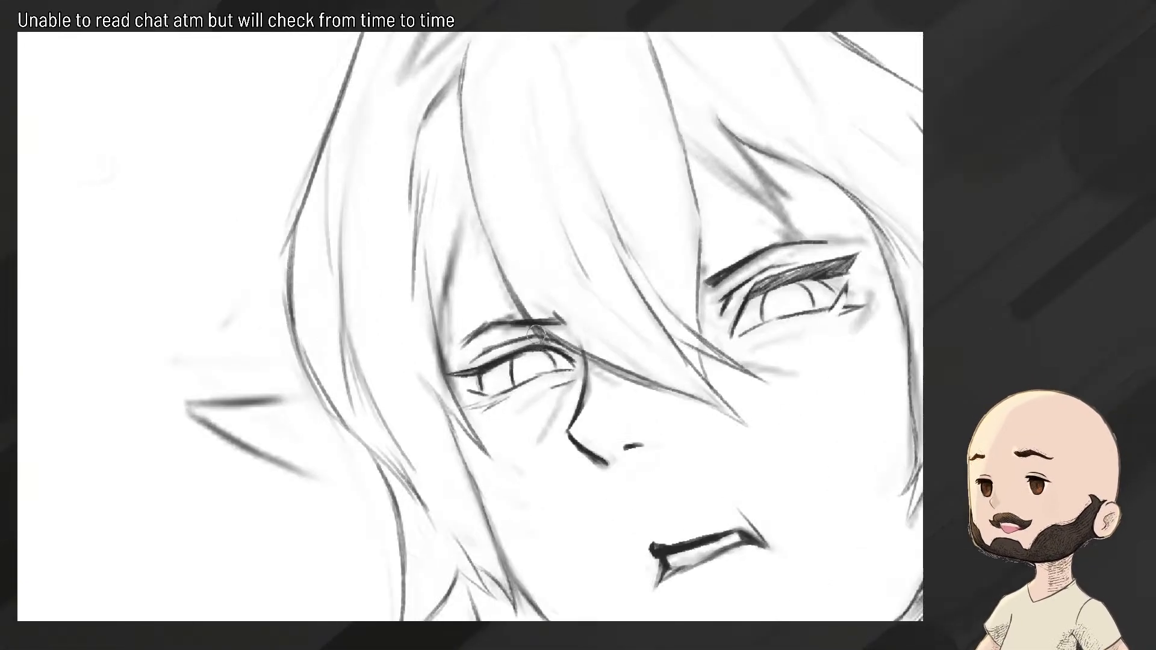
left_click_drag(520, 306, 589, 350)
scroll(566, 333, "down", 3)
scroll(566, 332, "up", 2)
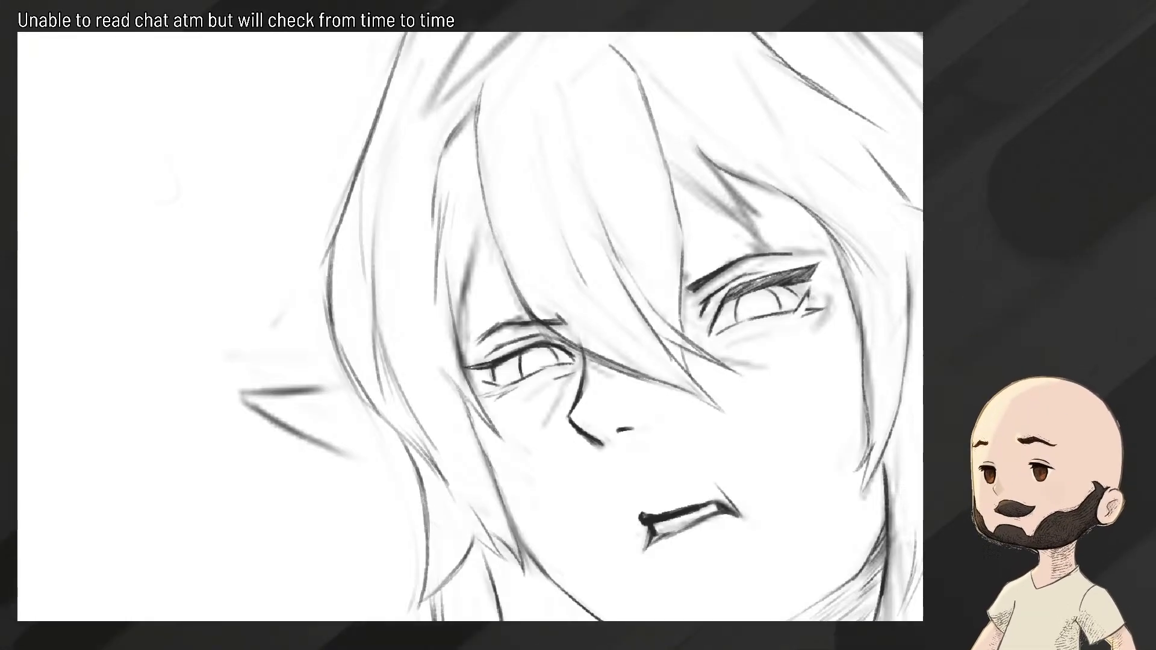
scroll(602, 361, "down", 3)
scroll(668, 373, "up", 3)
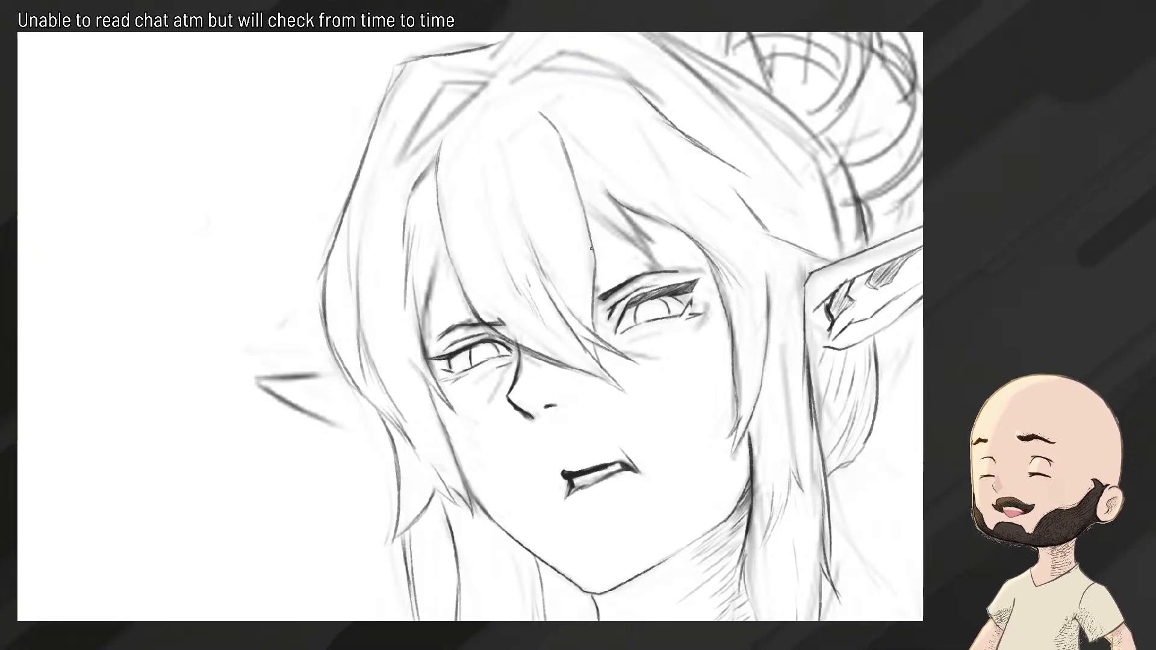
scroll(591, 248, "down", 5)
scroll(542, 222, "up", 5)
Erase the dark rough tip of the short lock hanging above the near eyebrow
key("e")
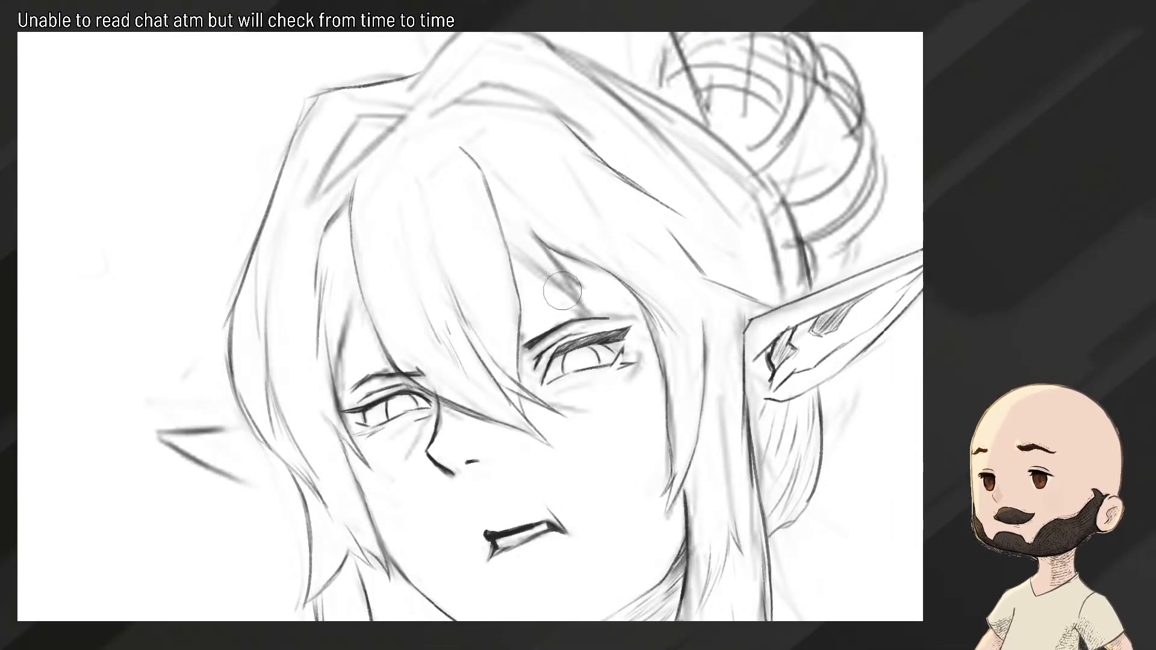
mouse_move(563, 291)
left_mouse_down()
mouse_move(545, 287)
mouse_move(580, 305)
left_mouse_up()
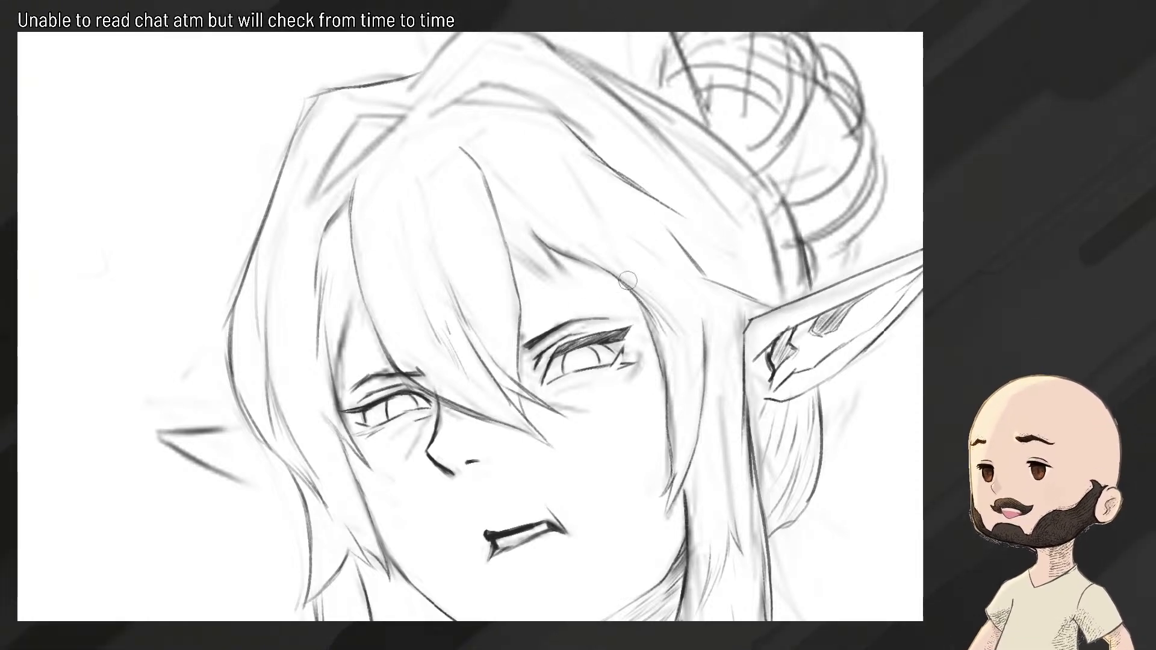
left_click_drag(582, 343, 601, 337)
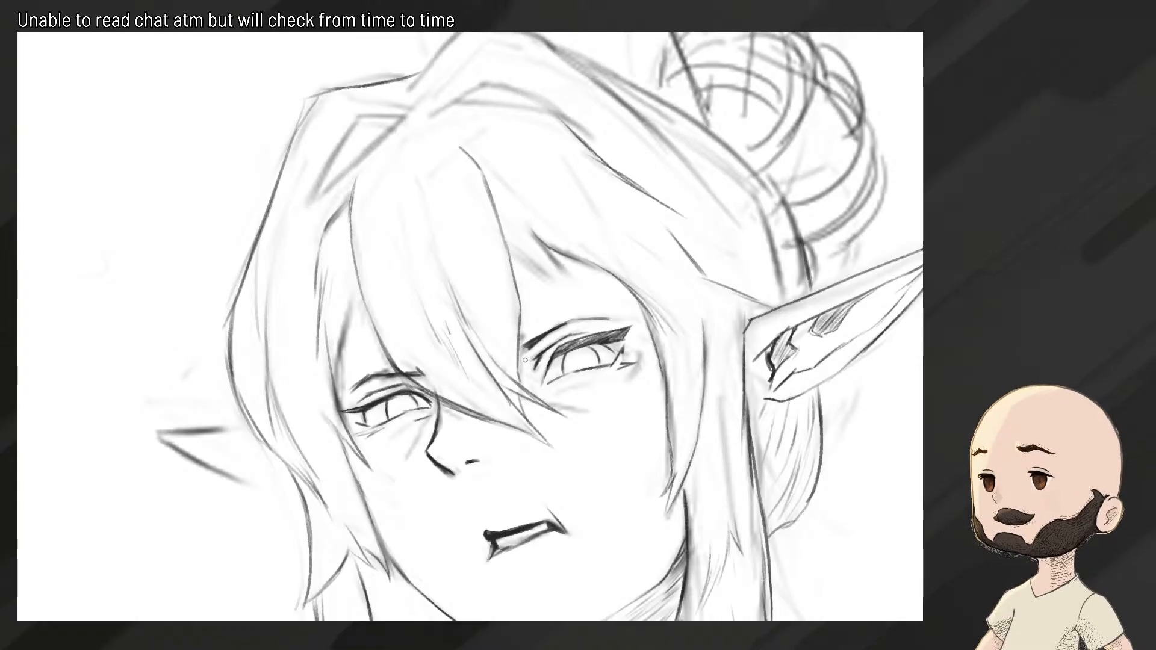
mouse_move(526, 309)
left_mouse_down()
mouse_move(445, 358)
mouse_move(496, 352)
left_mouse_up()
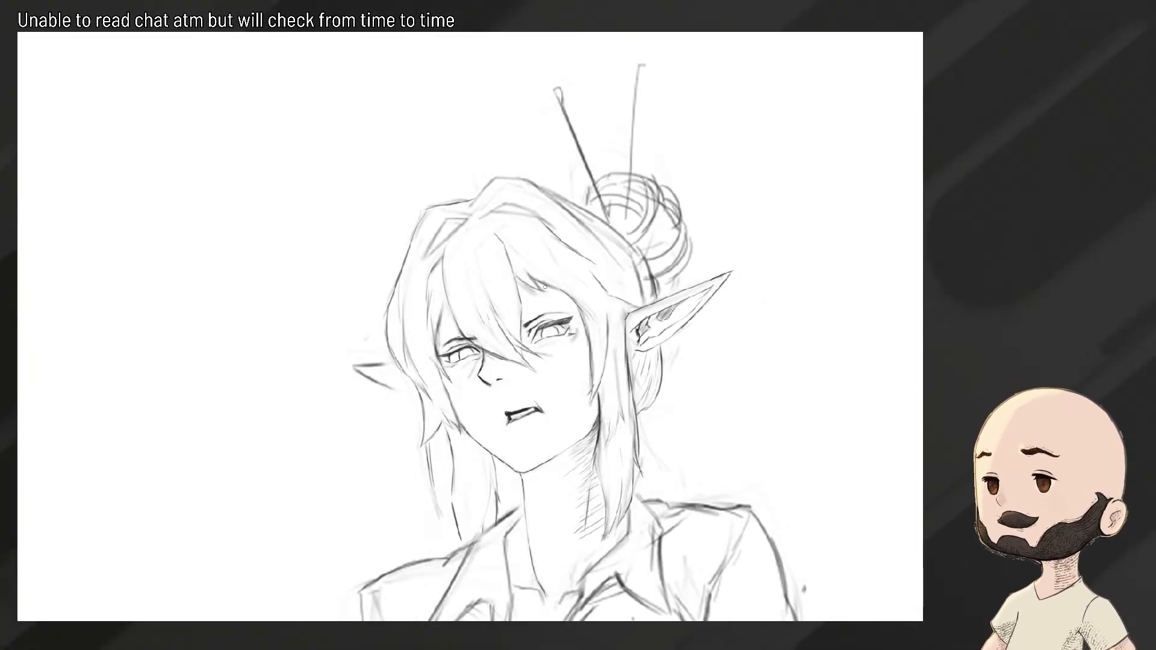
Try curved strokes for the short lock above the near eye and clear the lines there for a redraw
scroll(545, 286, "up", 5)
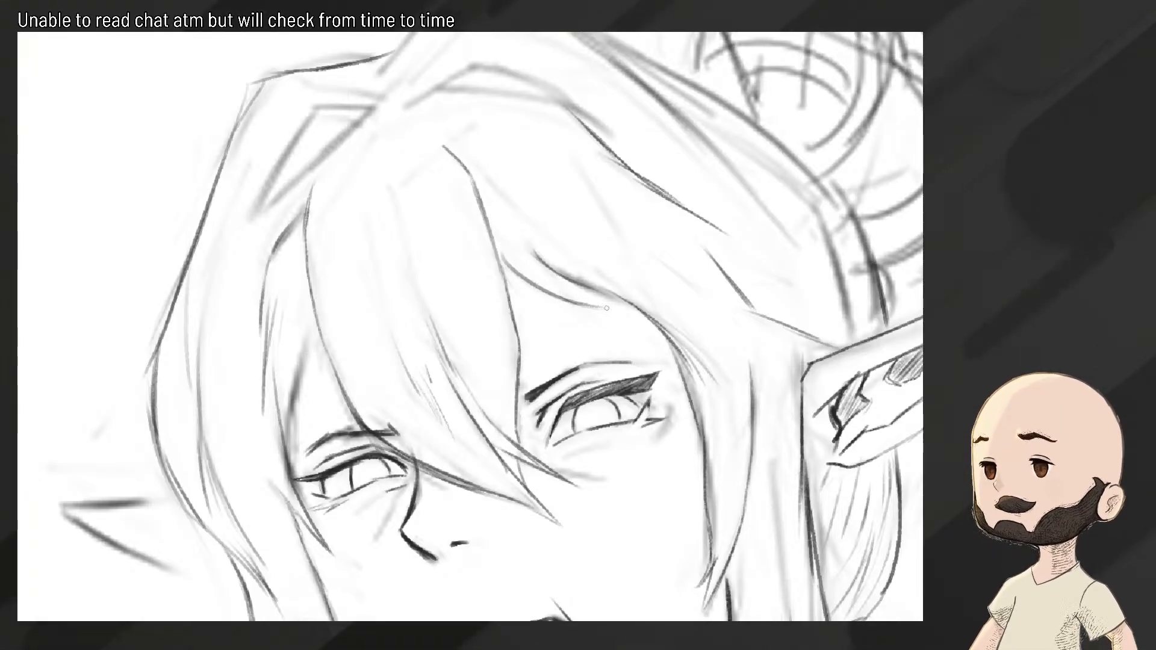
scroll(610, 326, "down", 8)
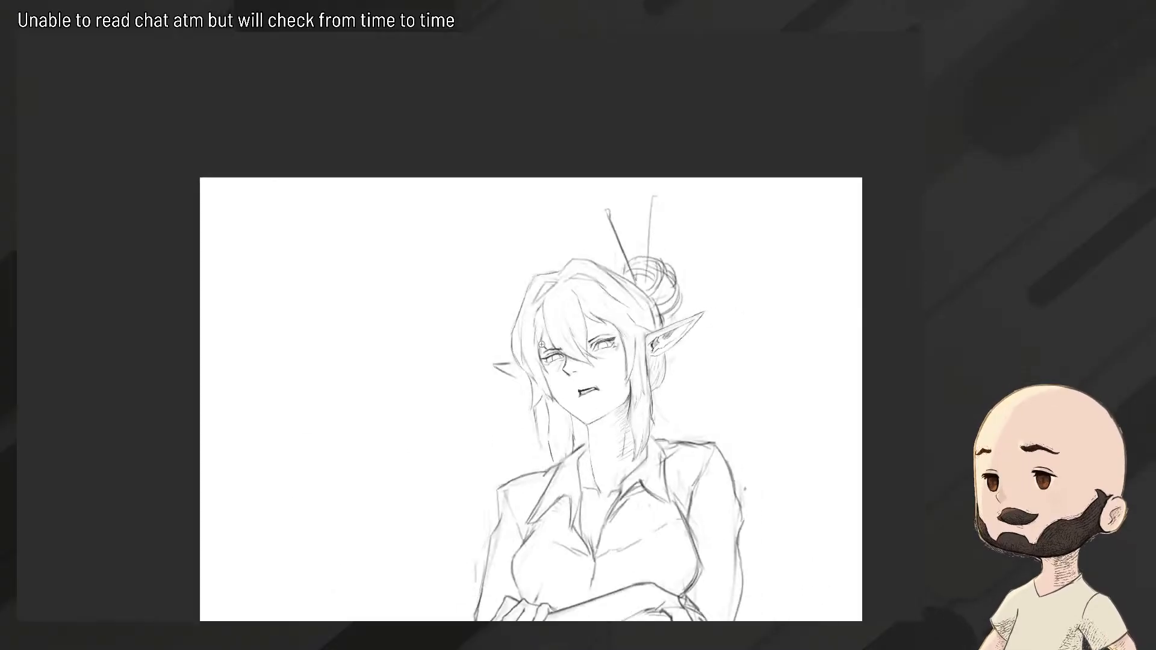
scroll(609, 326, "up", 5)
scroll(573, 298, "up", 3)
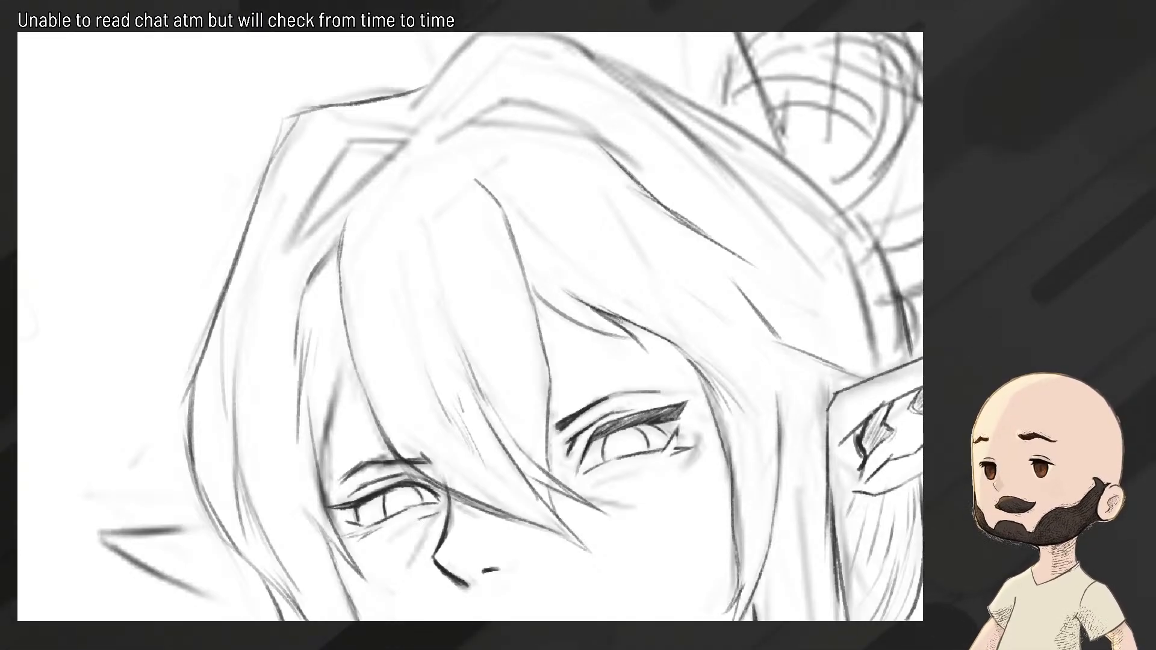
mouse_move(616, 314)
left_mouse_down()
mouse_move(715, 368)
mouse_move(631, 296)
left_mouse_up()
scroll(696, 388, "down", 5)
scroll(691, 392, "up", 5)
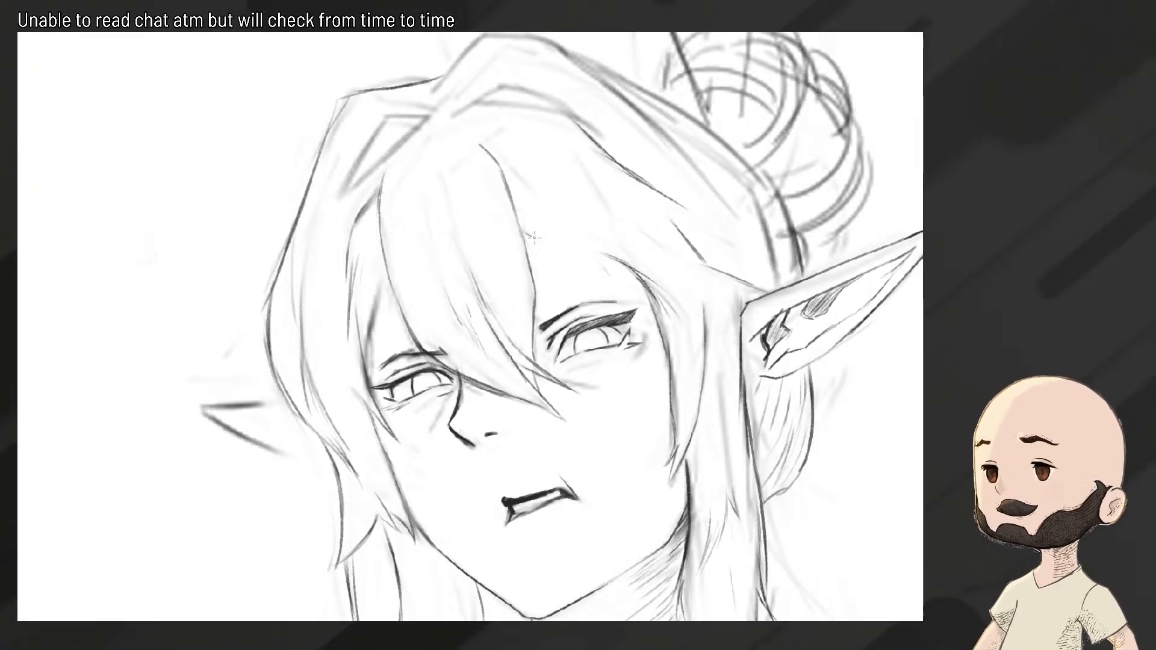
Draw the short pointed lock above the near eye with crossing strokes from the central bang's edge toward the temple
left_click_drag(558, 214, 612, 270)
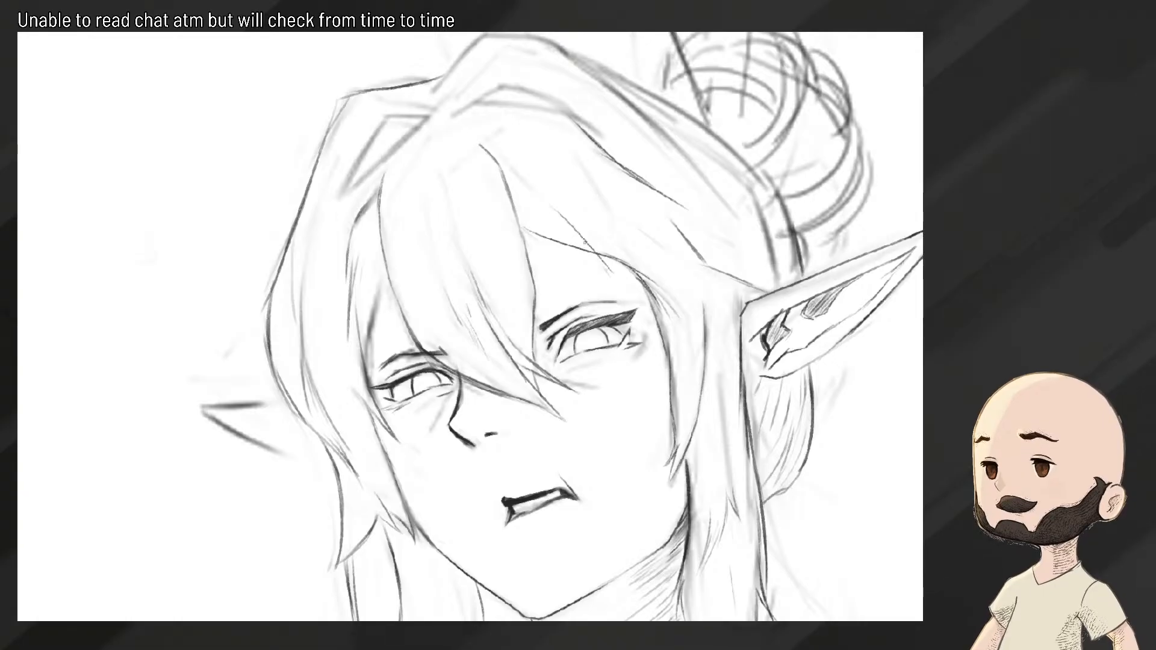
key("ctrl+z")
left_click_drag(565, 218, 604, 265)
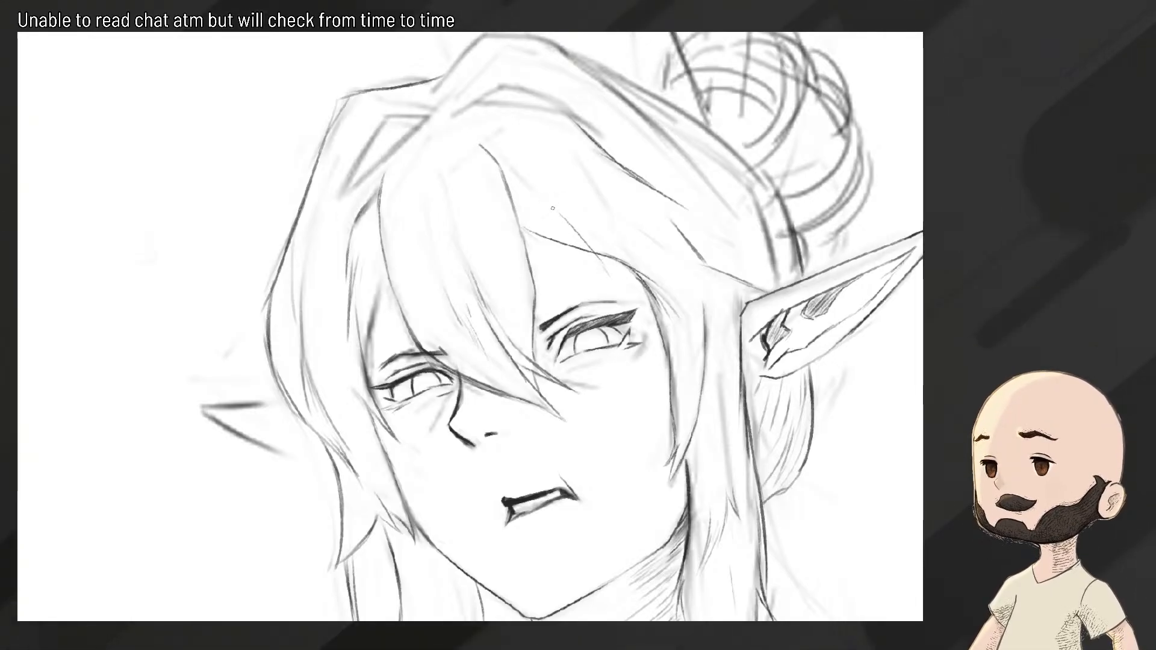
left_click_drag(568, 221, 613, 273)
key("ctrl+z")
left_click_drag(568, 221, 611, 270)
left_click_drag(569, 225, 612, 274)
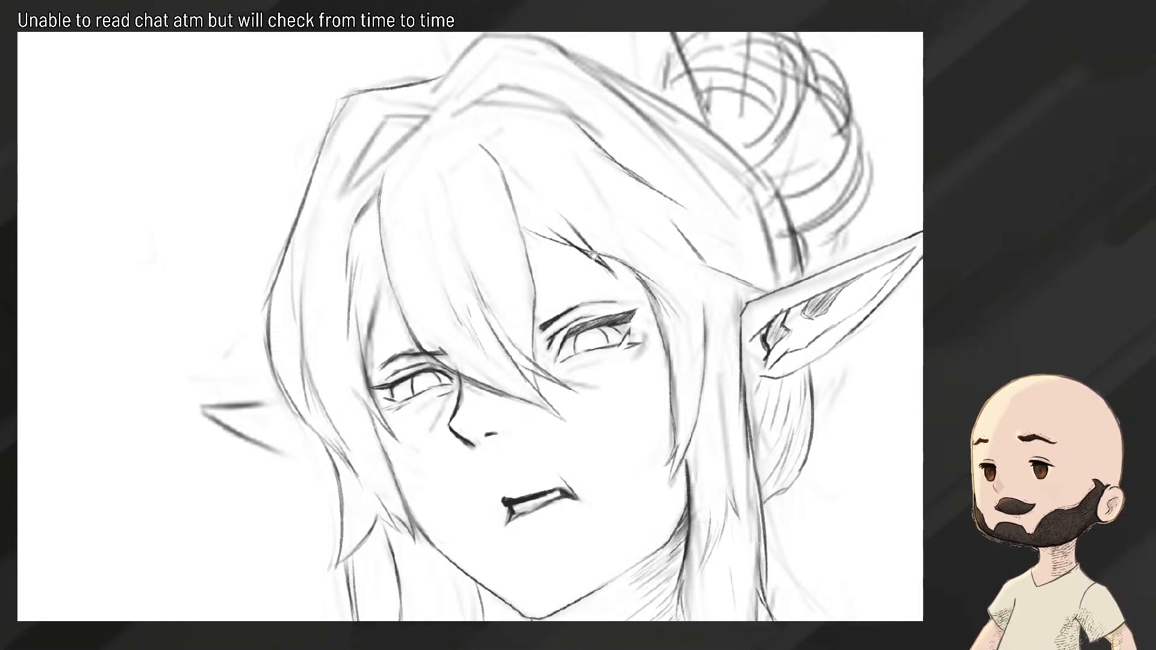
key("ctrl+z")
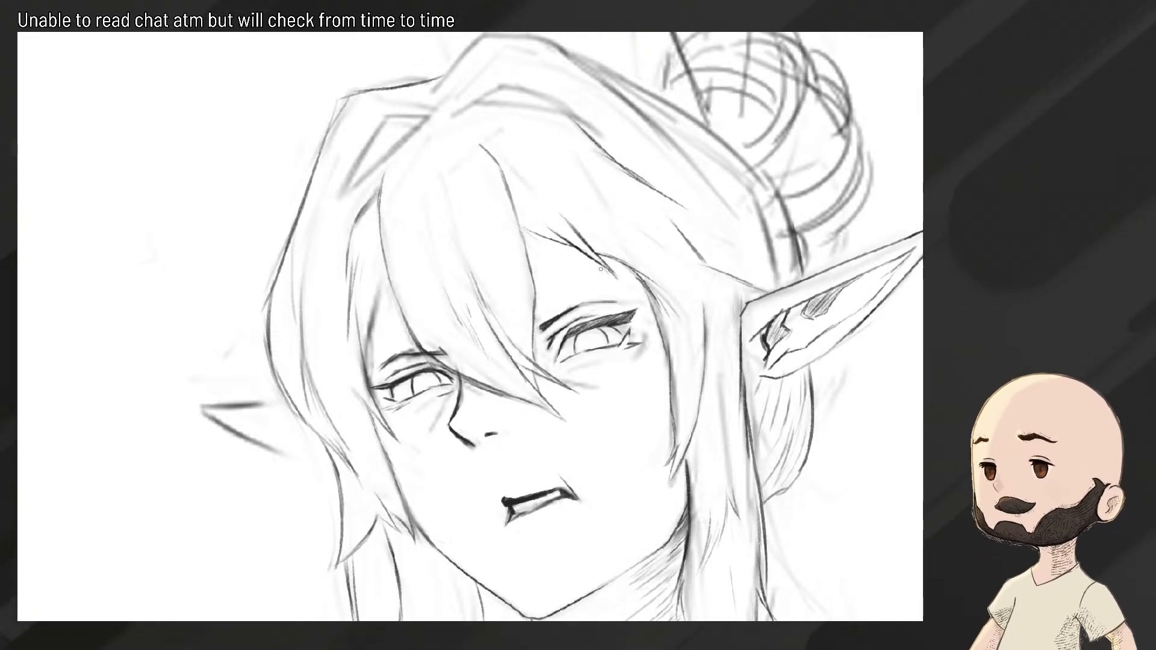
mouse_move(593, 271)
left_mouse_down()
mouse_move(473, 265)
mouse_move(552, 221)
left_mouse_up()
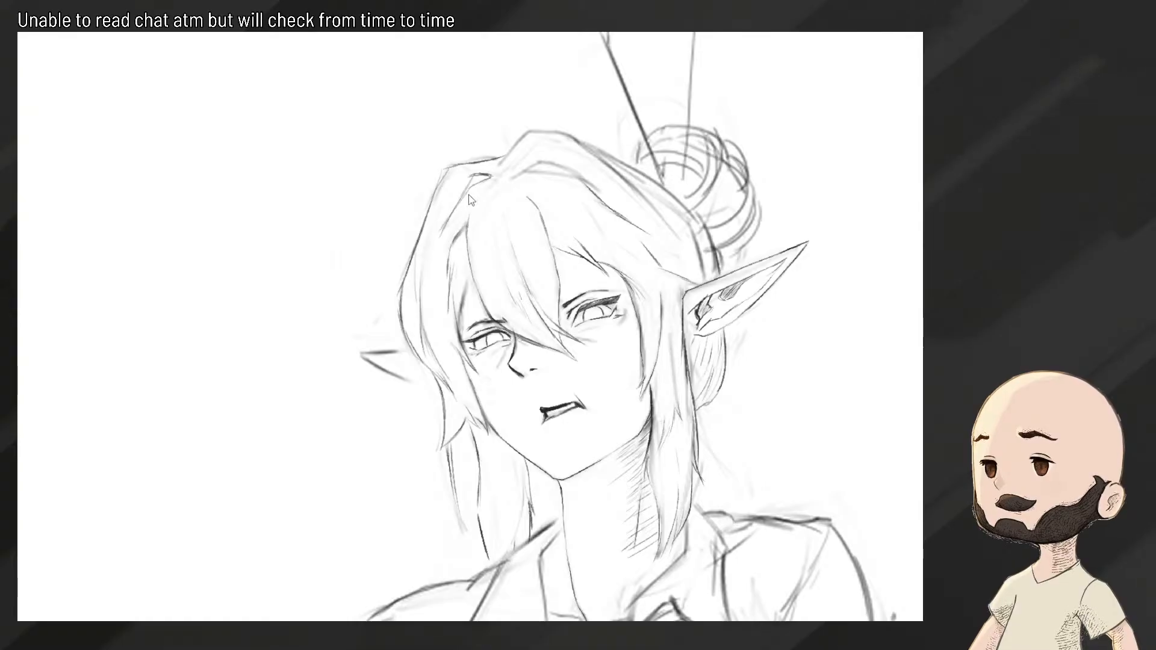
Refine the strand lines that fall from the hair parting along the far side of the head
left_click_drag(468, 194, 486, 158)
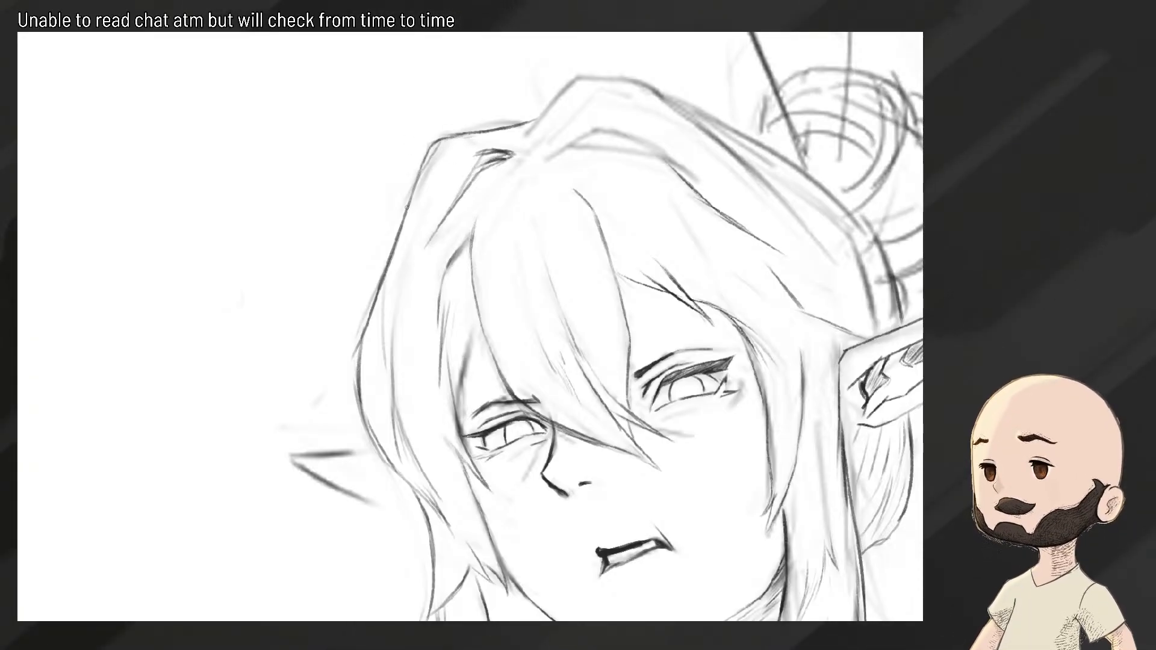
left_click_drag(407, 208, 449, 223)
left_click_drag(410, 271, 433, 356)
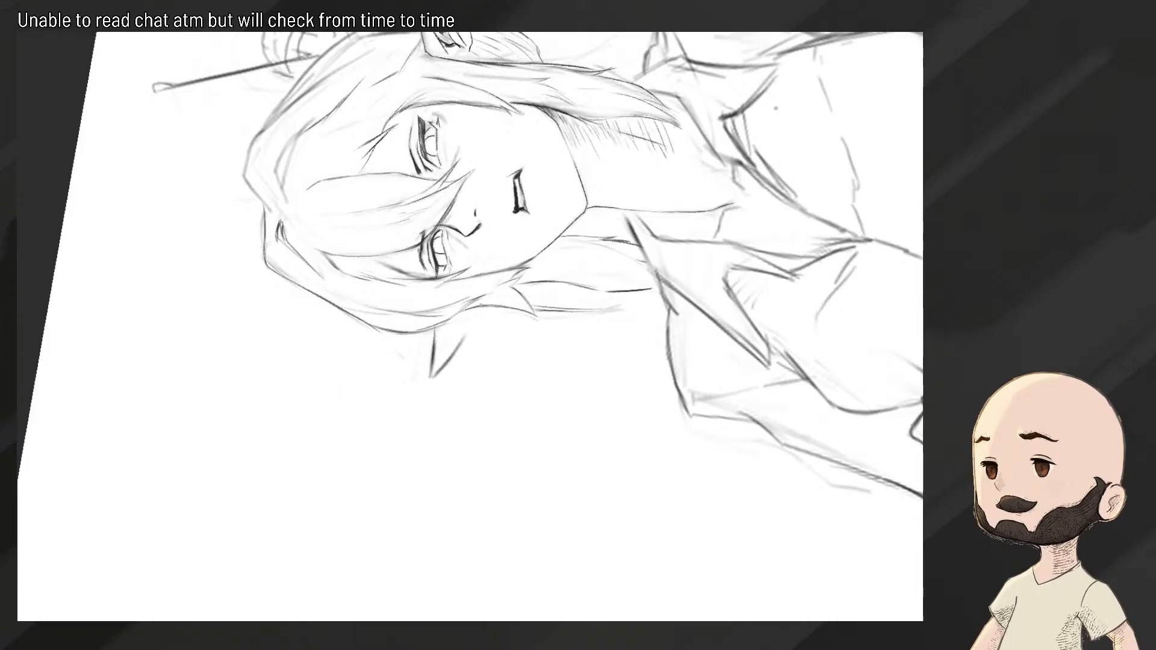
Redraw the far ear's lower edge as a thin clean line running from the side hair to the ear's tip
left_click_drag(480, 306, 431, 377)
key("ctrl+z")
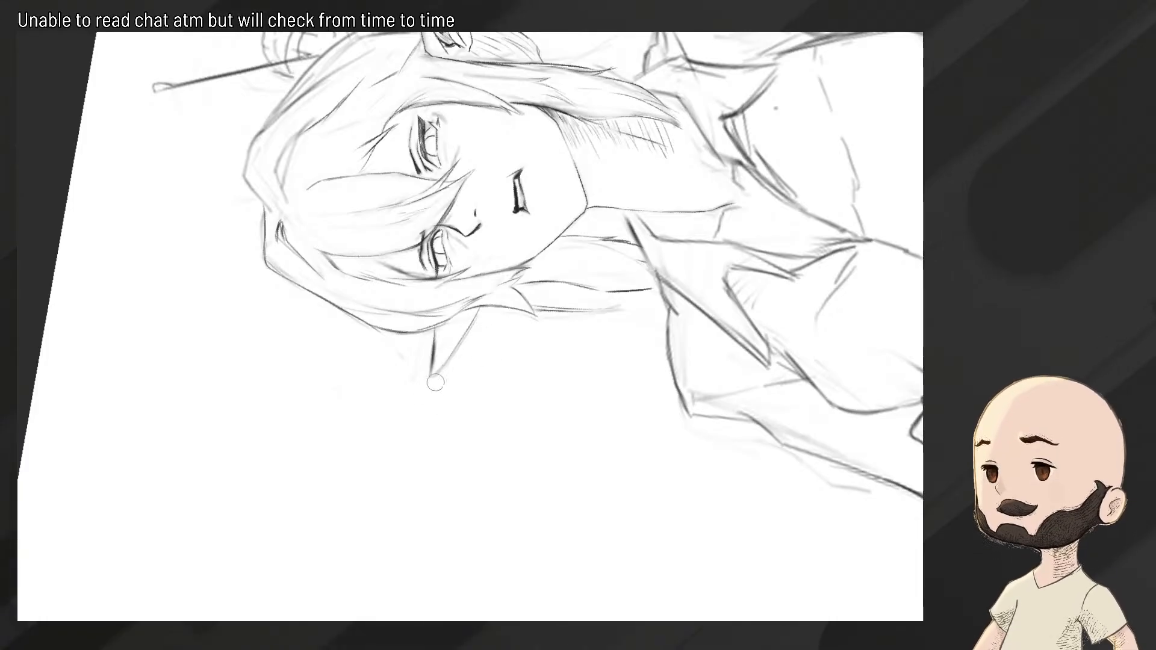
left_click_drag(475, 310, 431, 378)
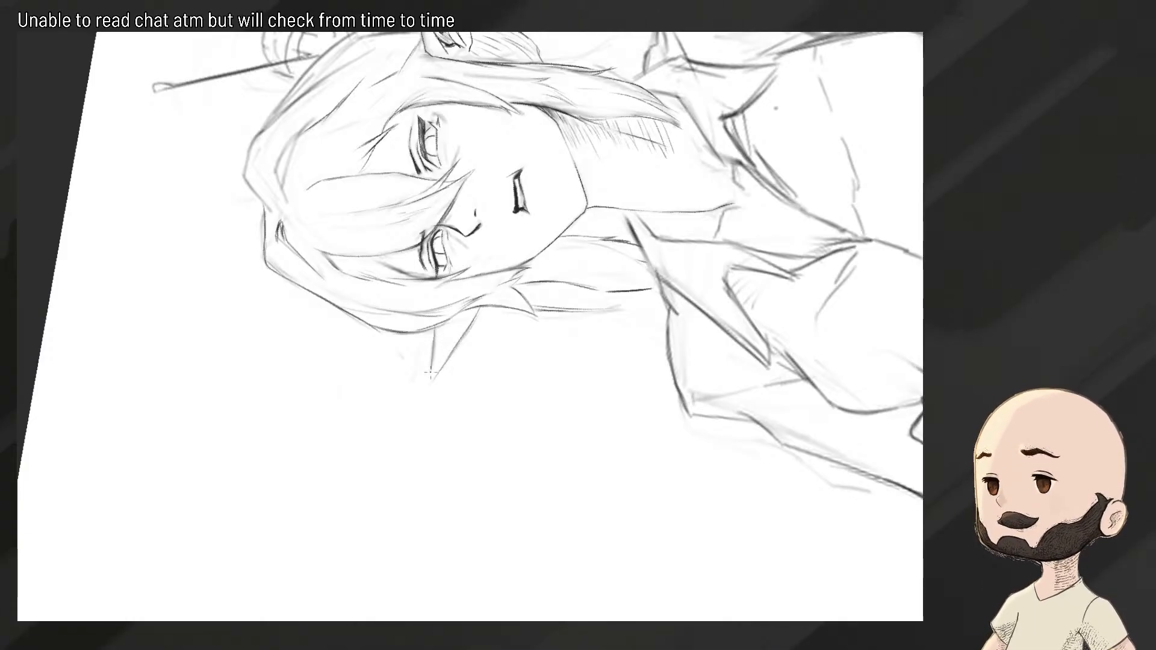
scroll(430, 381, "down", 3)
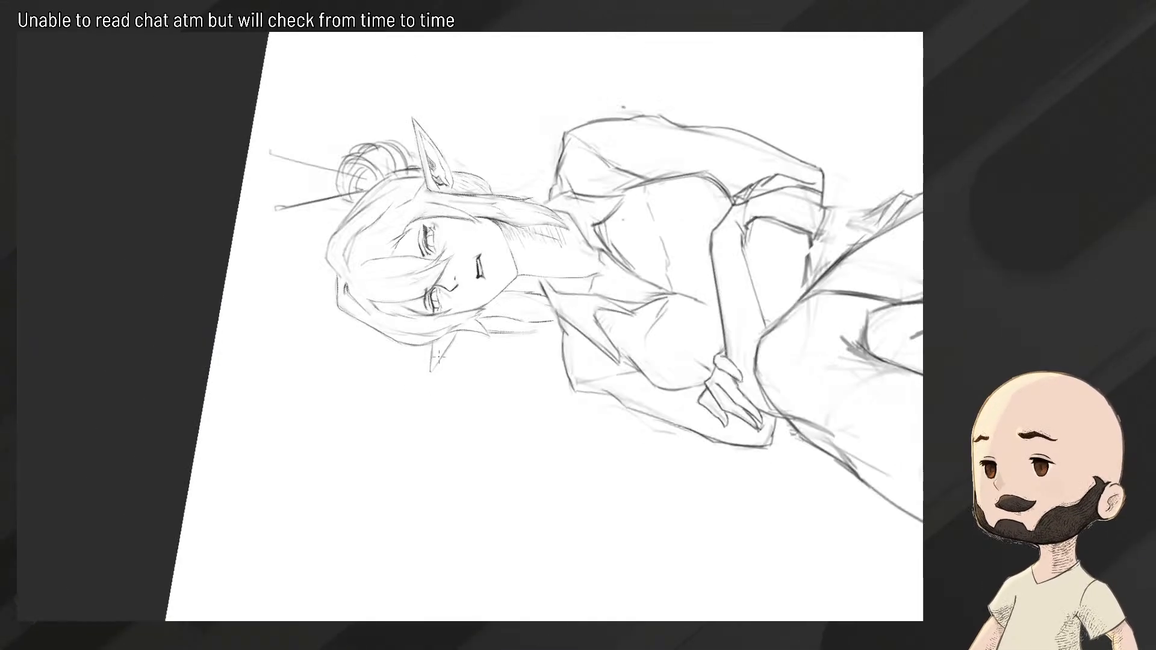
key("ctrl+0")
left_click_drag(475, 139, 531, 135)
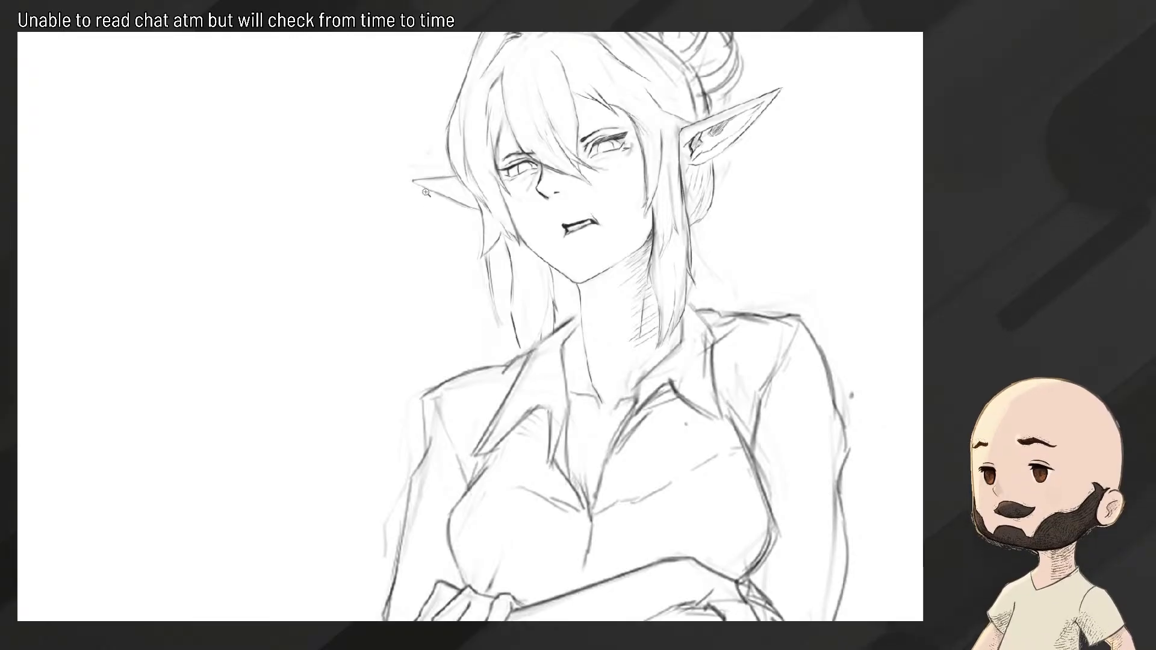
Finish the far ear's pointed tip and draw a thin inner rim line parallel to its edges
left_click_drag(425, 192, 363, 206)
left_click_drag(363, 268, 326, 268)
left_click_drag(334, 268, 410, 271)
left_click_drag(420, 267, 454, 267)
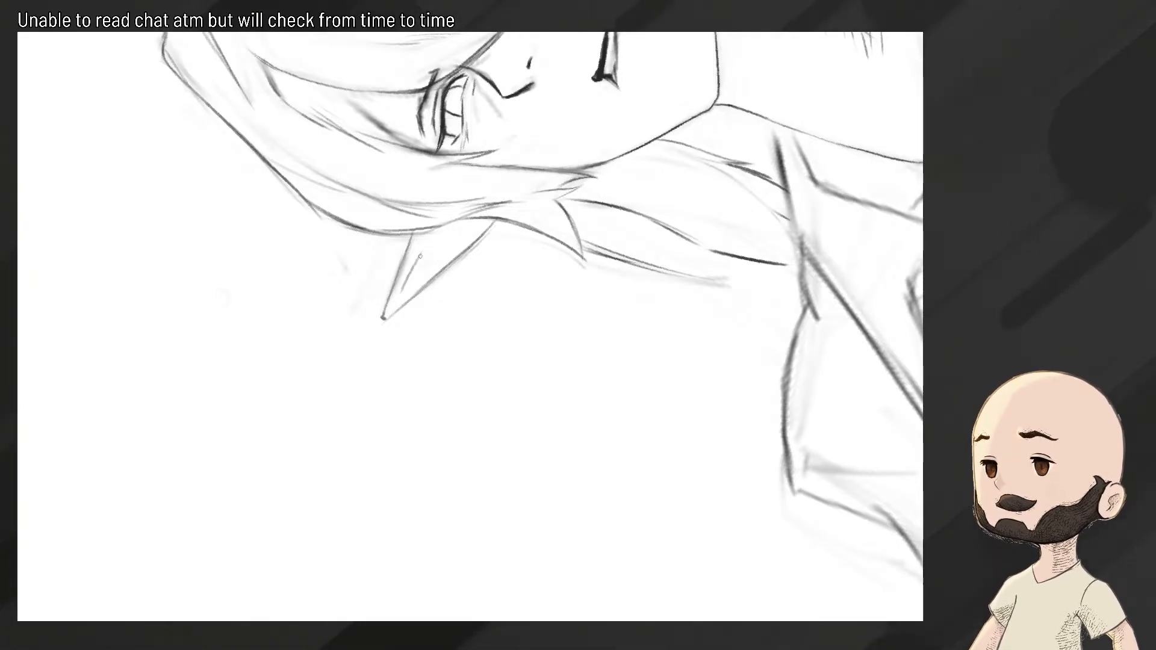
key("ctrl+z")
key("ctrl+z")
left_click_drag(430, 230, 402, 288)
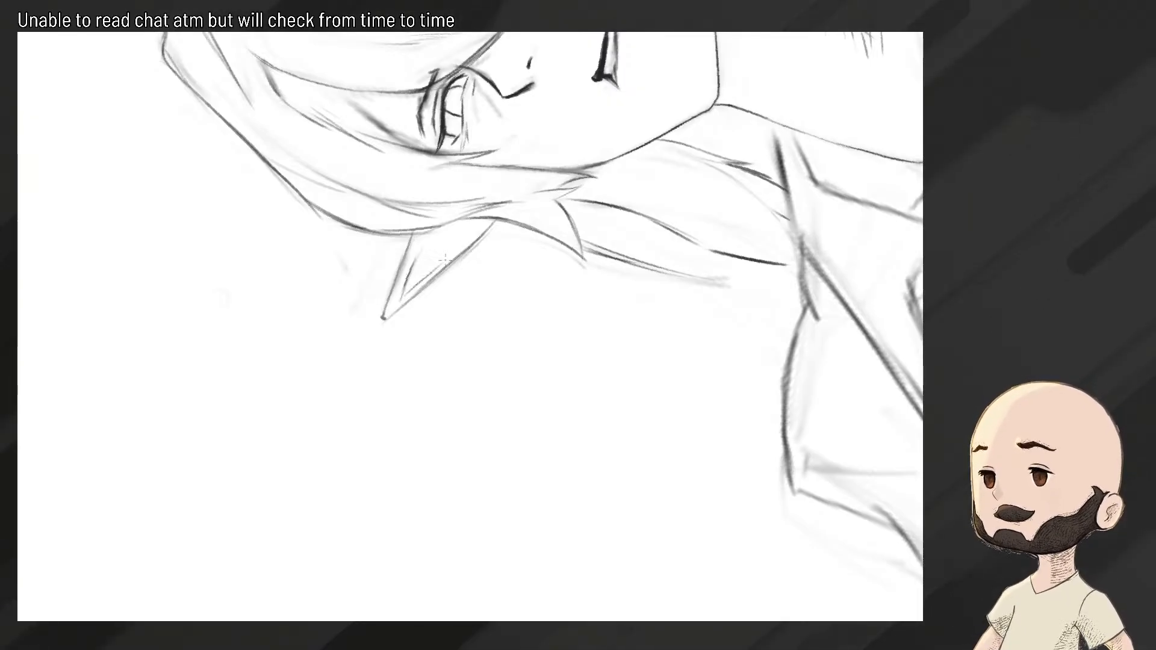
Extend the inner rim toward the hair and sketch the fold lines at the base of the far ear
key("ctrl+0")
scroll(468, 164, "up", 3)
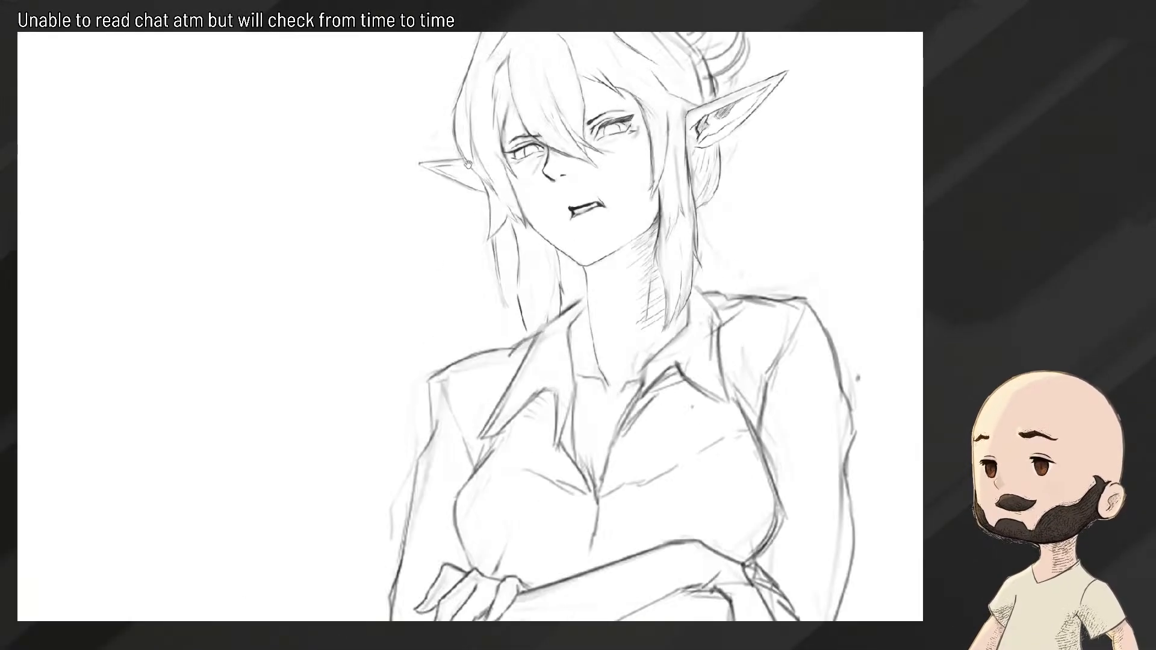
mouse_move(458, 165)
left_mouse_down()
mouse_move(489, 180)
mouse_move(373, 215)
left_mouse_up()
key("r")
key("ctrl+0")
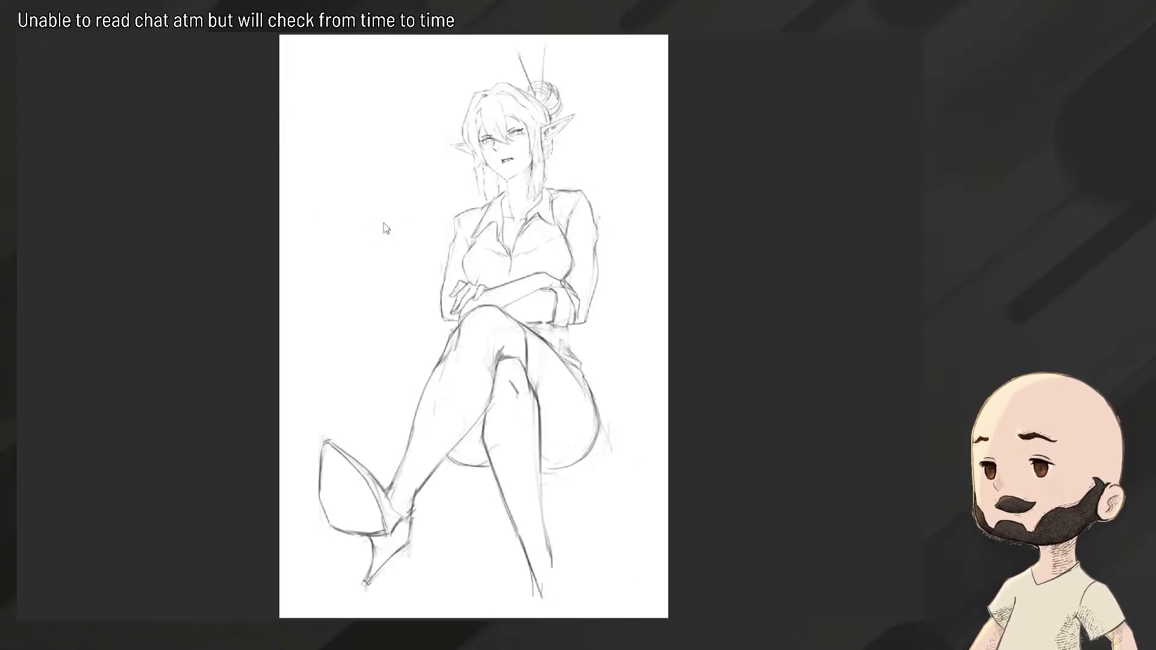
scroll(471, 127, "up", 5)
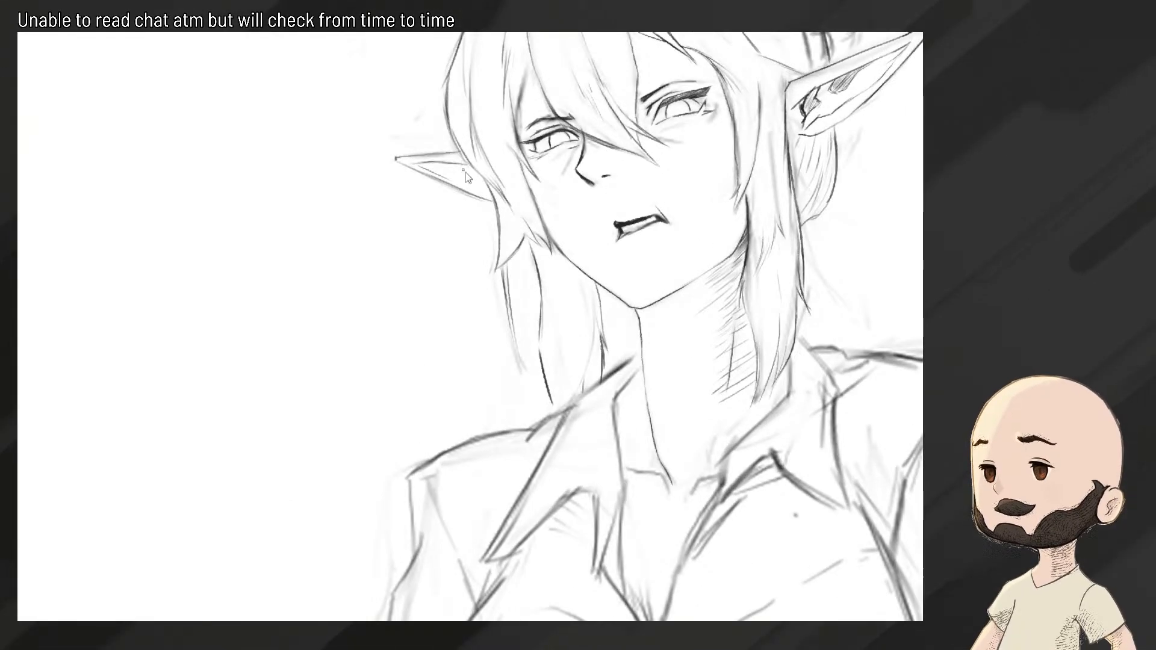
scroll(415, 237, "down", 3)
scroll(411, 232, "up", 1)
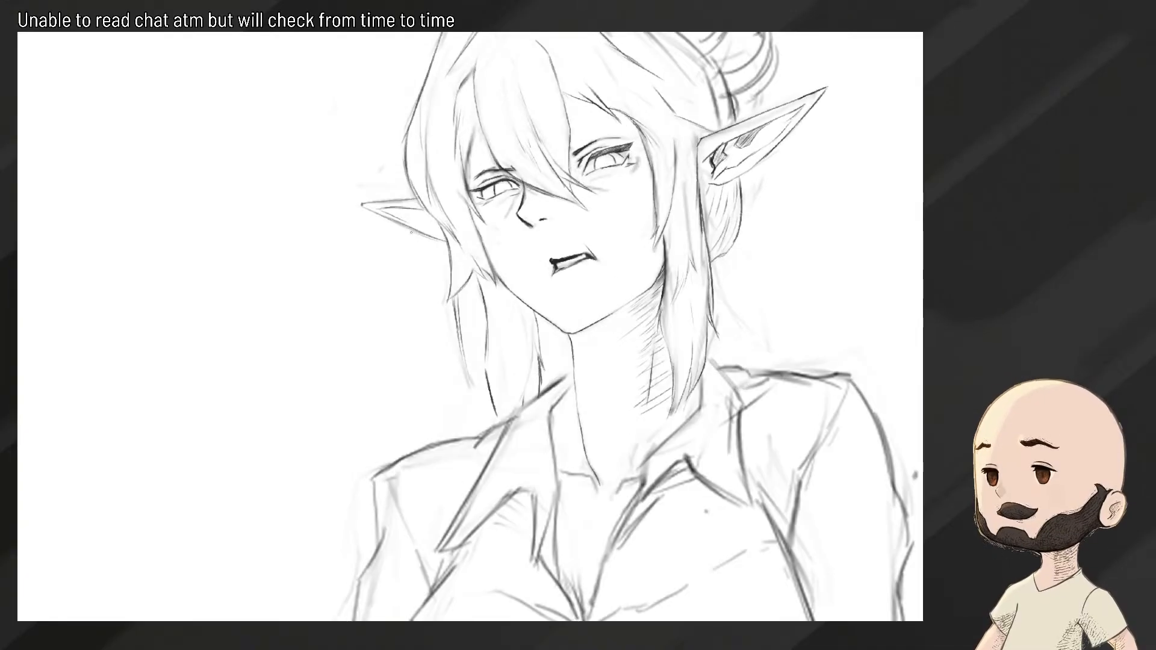
scroll(410, 217, "up", 2)
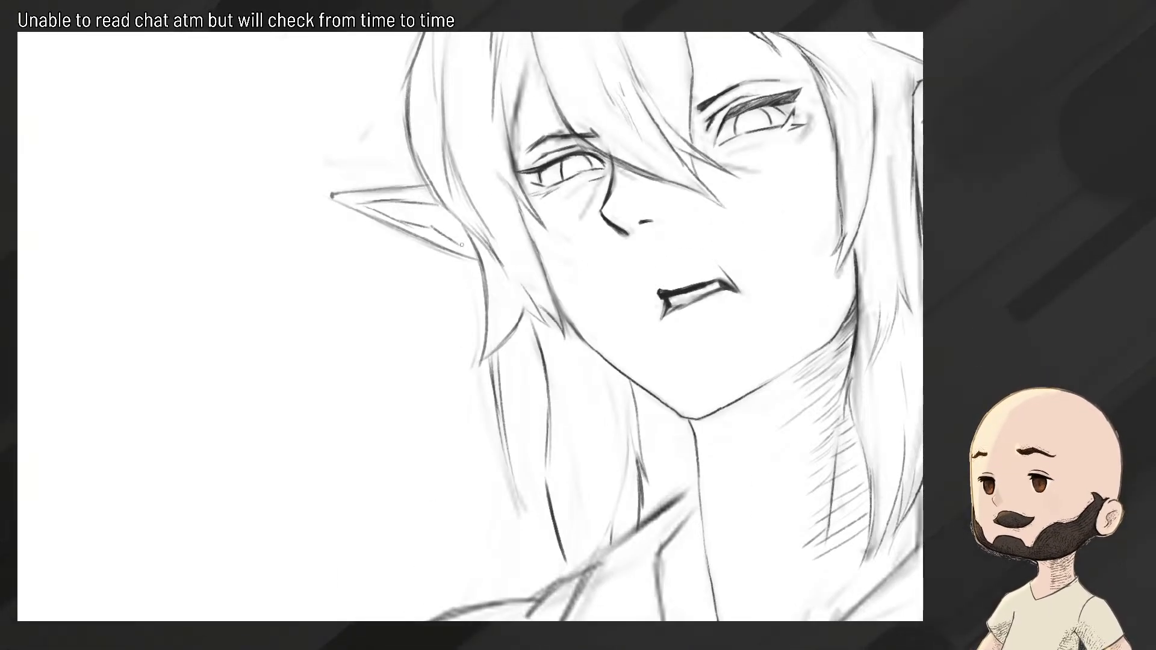
Hatch a small shadow inside the far ear's opening, next to the side hair
scroll(461, 244, "down", 3)
scroll(461, 244, "up", 3)
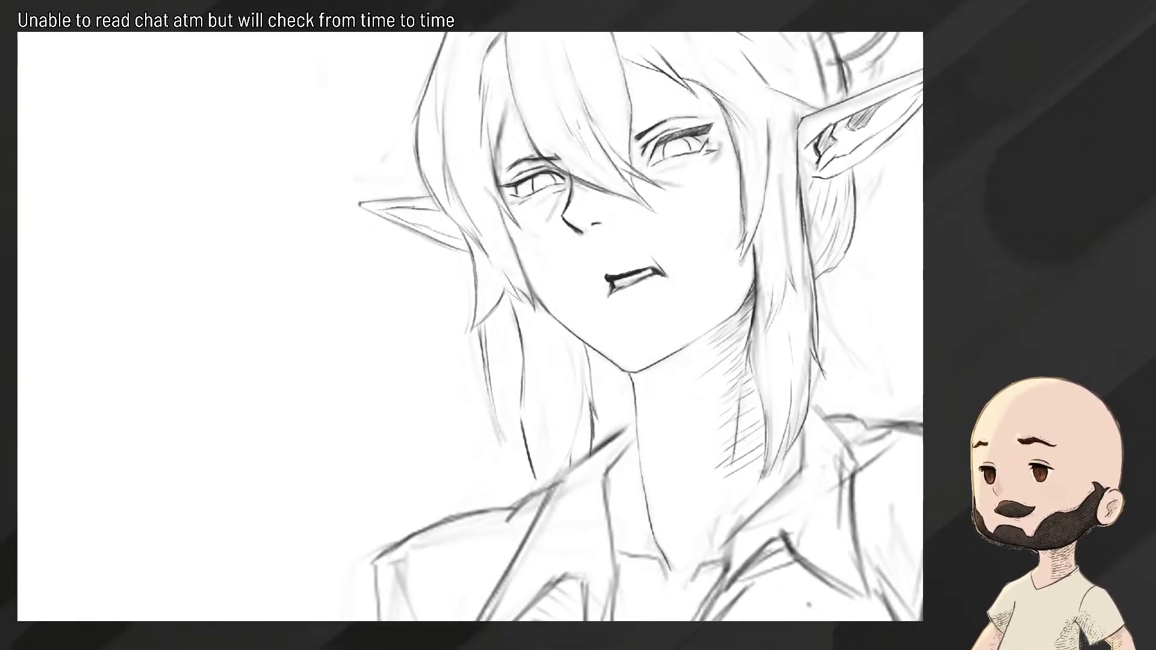
scroll(432, 222, "down", 3)
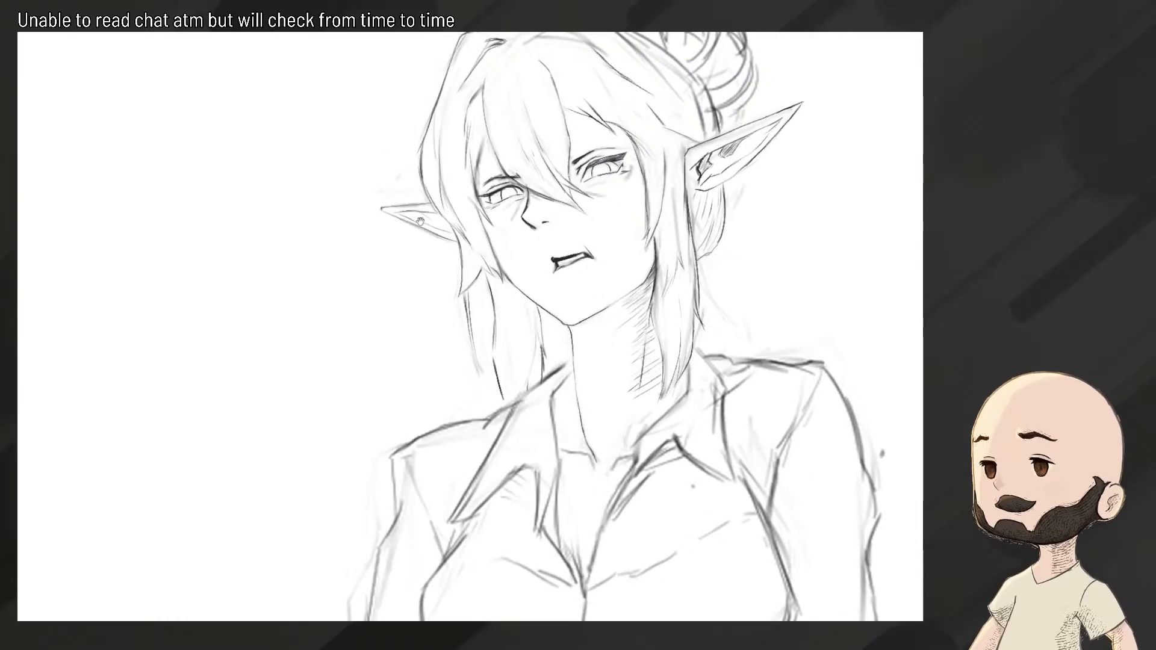
scroll(425, 221, "up", 3)
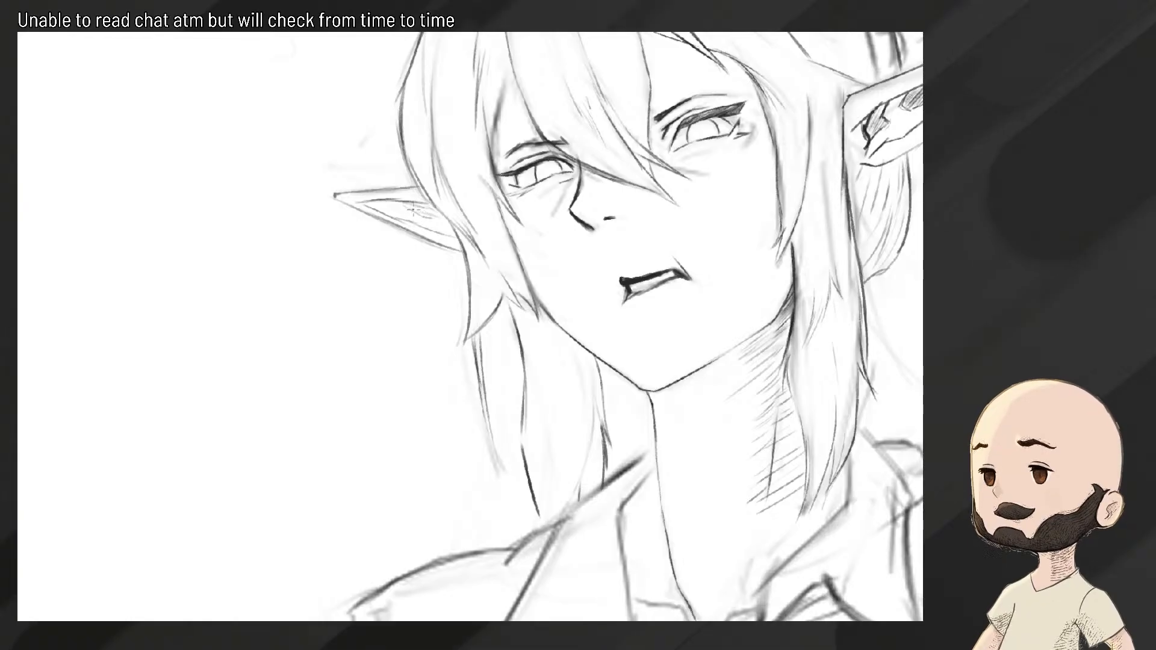
mouse_move(424, 218)
left_mouse_down()
mouse_move(390, 232)
mouse_move(415, 217)
left_mouse_up()
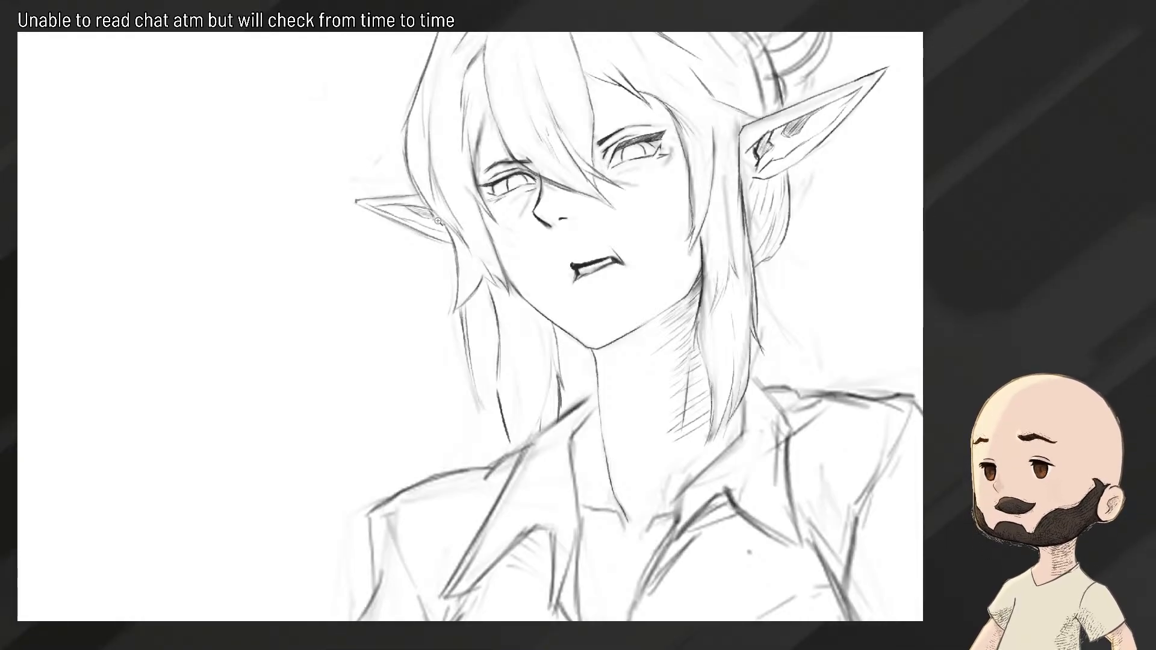
left_click_drag(444, 231, 380, 241)
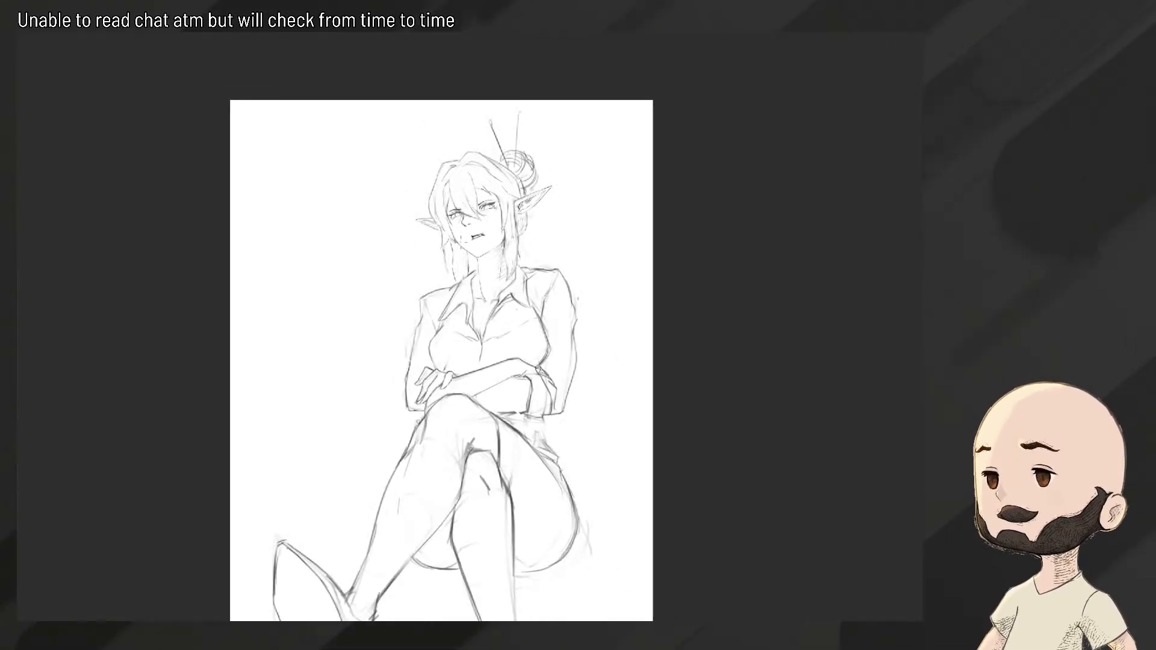
left_click_drag(481, 233, 587, 248)
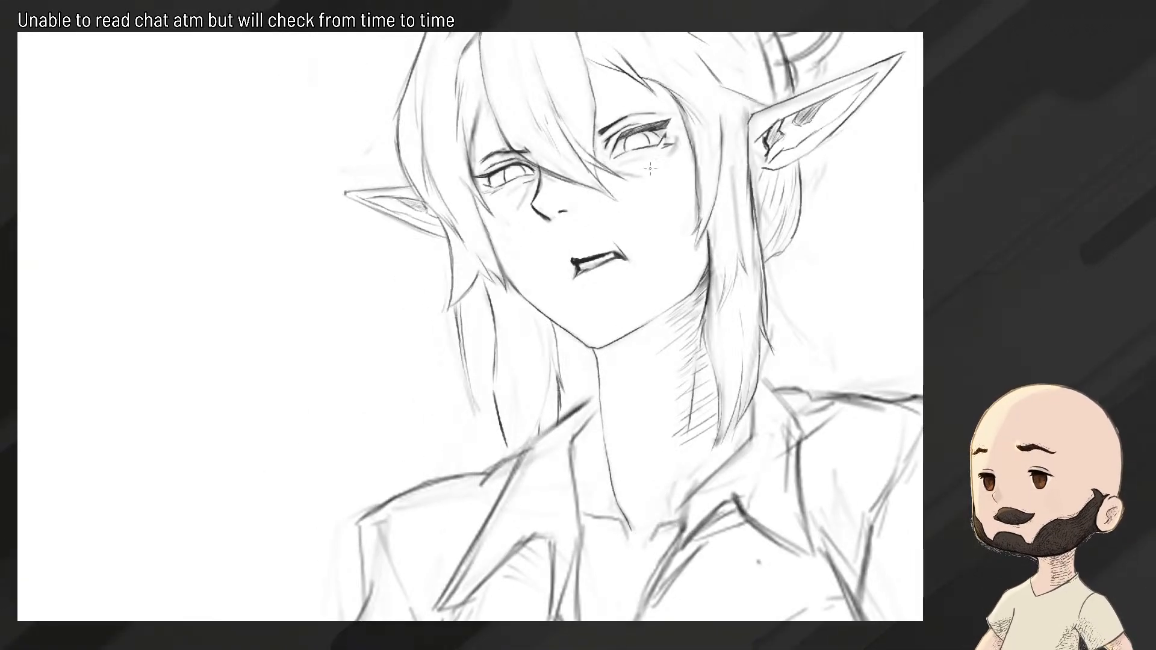
Rework the near eye's lower outer corner with short strokes and add a thin crease beneath the lower lid
mouse_move(674, 151)
left_mouse_down()
mouse_move(673, 138)
mouse_move(642, 232)
mouse_move(673, 209)
left_mouse_up()
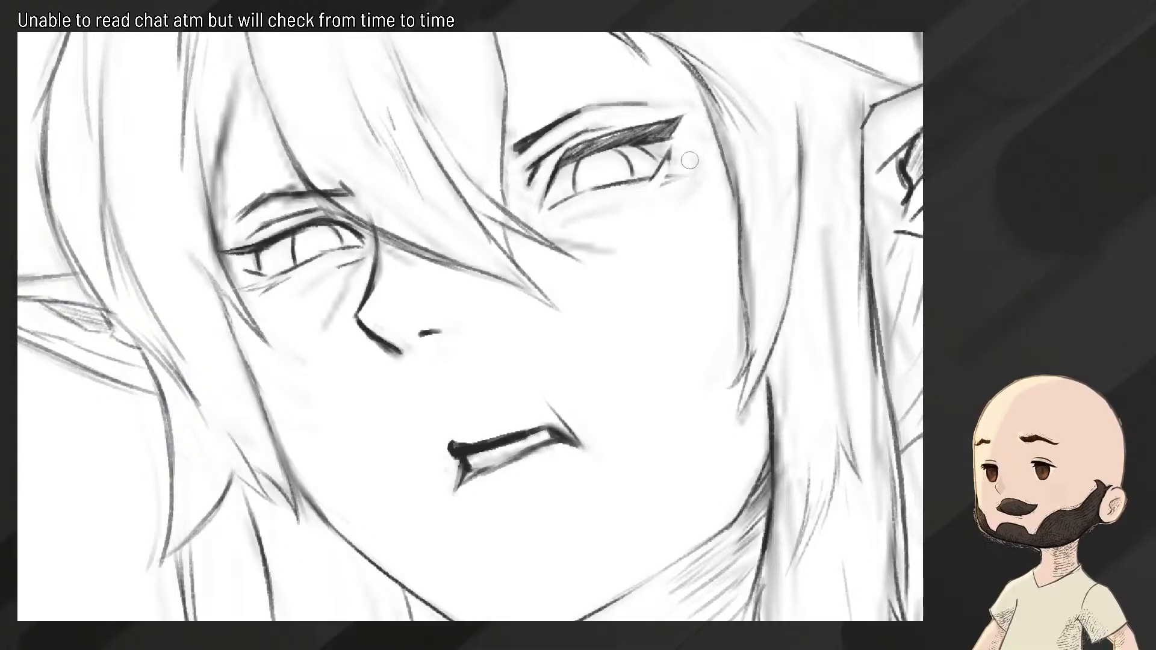
mouse_move(686, 163)
left_mouse_down()
mouse_move(659, 179)
mouse_move(682, 180)
mouse_move(620, 212)
mouse_move(674, 197)
left_mouse_up()
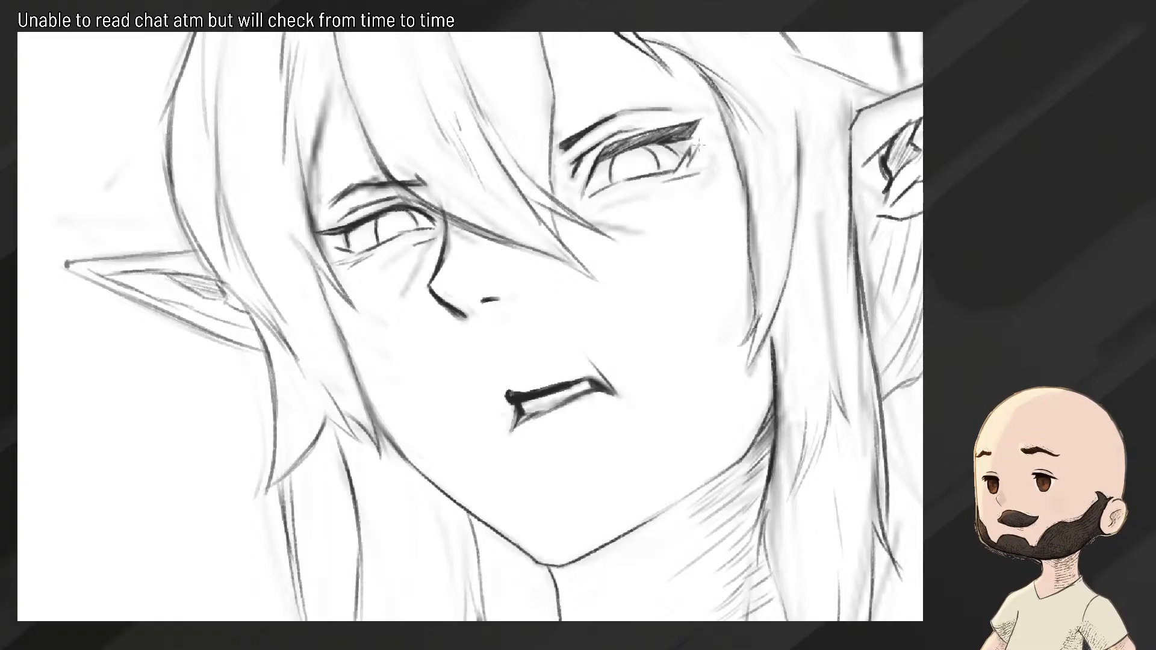
left_click_drag(692, 157, 717, 168)
key("ctrl+z")
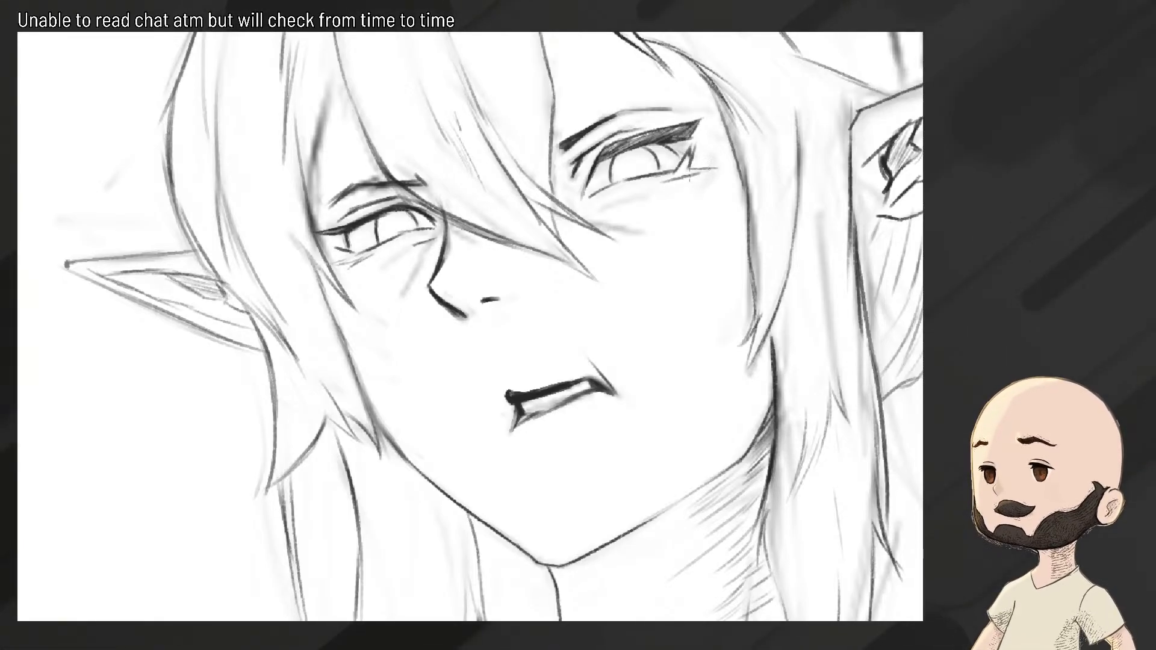
left_click_drag(653, 185, 695, 185)
key("ctrl+z")
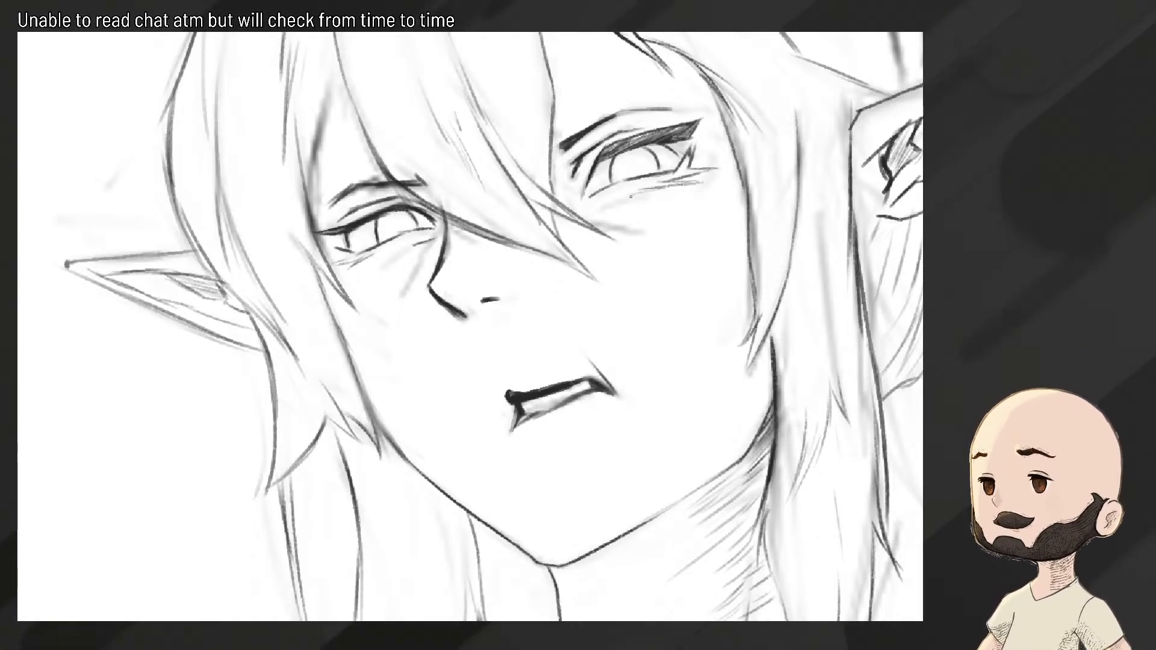
scroll(631, 196, "down", 6)
scroll(633, 192, "up", 6)
key("ctrl+z")
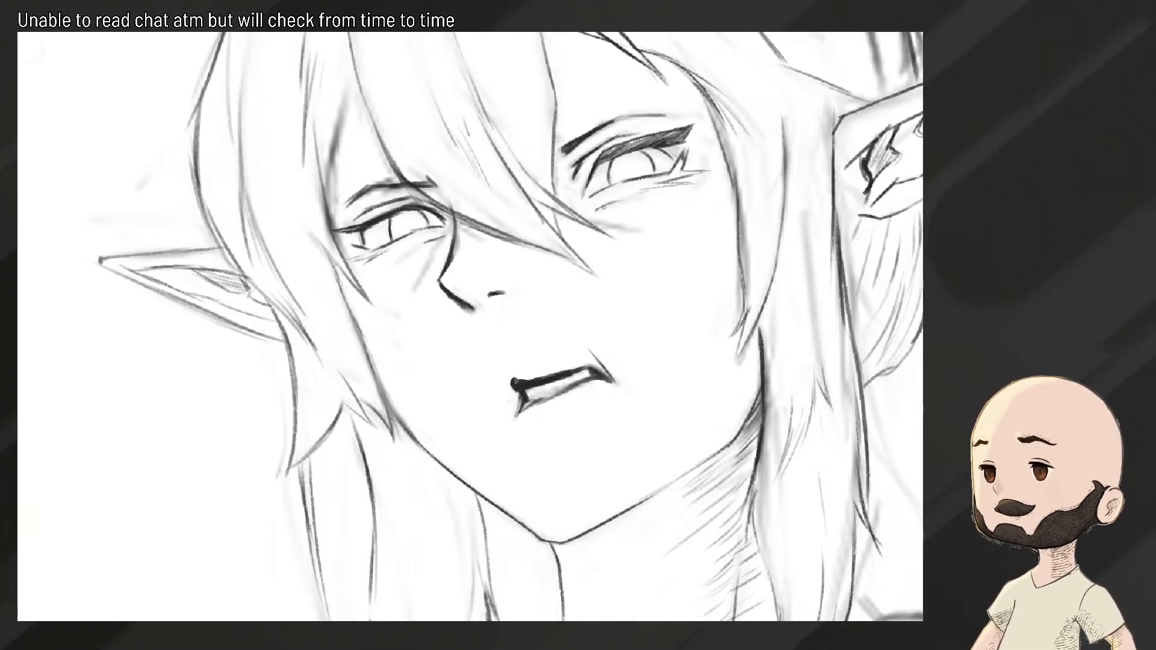
Add fine crease strokes below the near eye's inner corner, beside the tips of the central bang
scroll(628, 199, "down", 6)
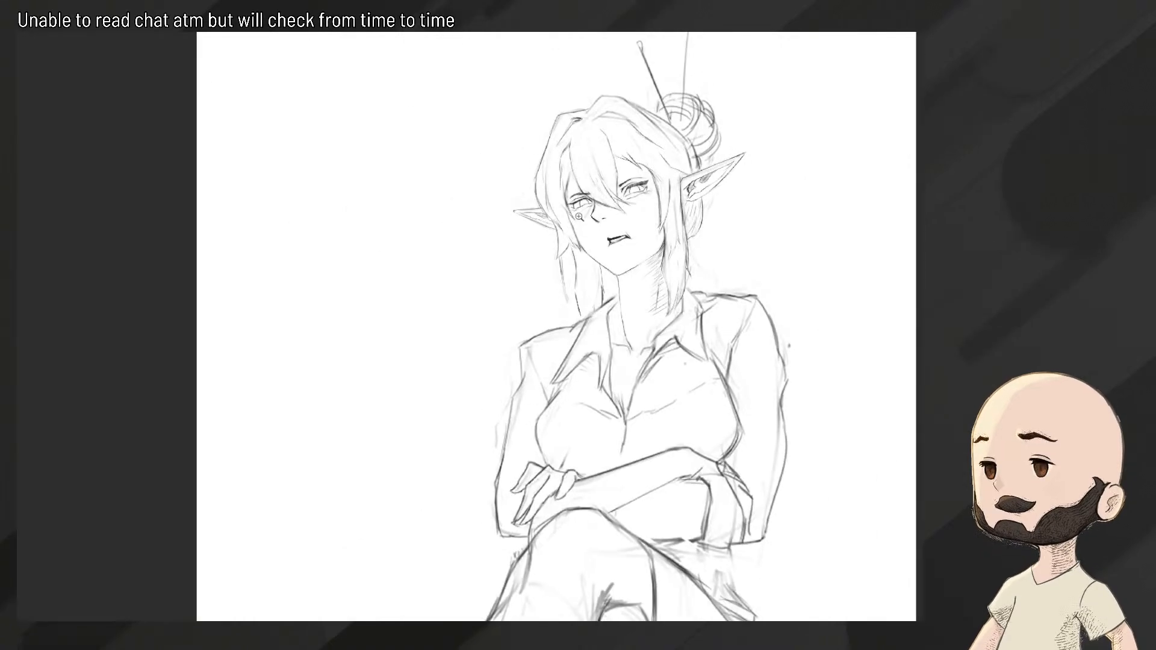
scroll(620, 204, "up", 6)
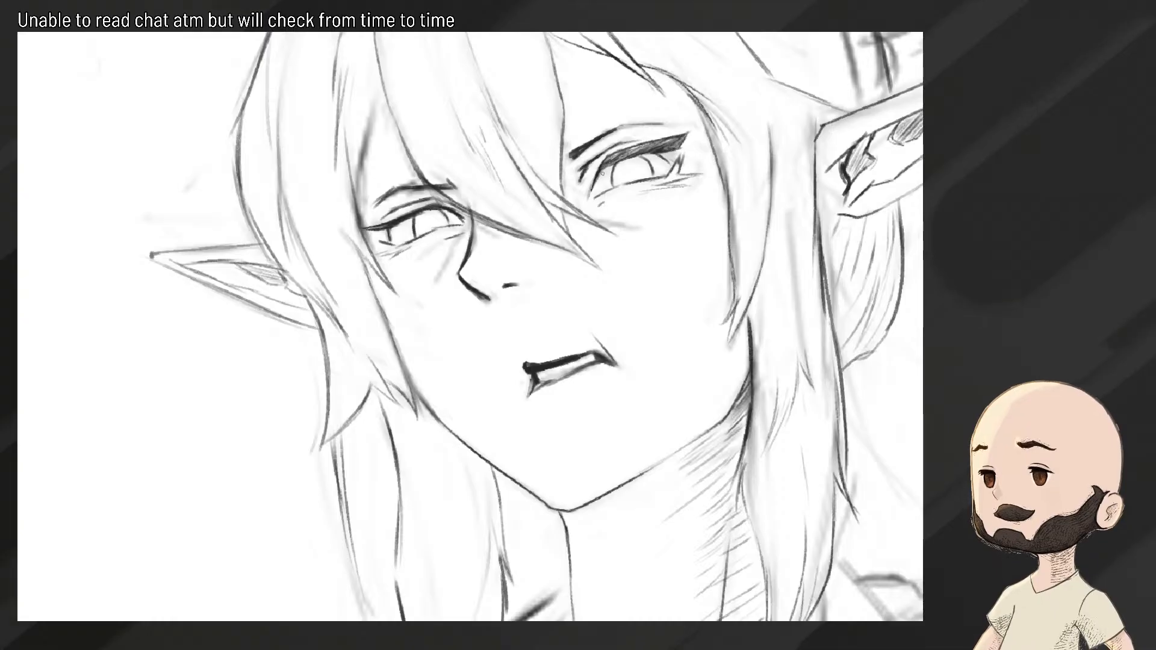
scroll(602, 194, "down", 6)
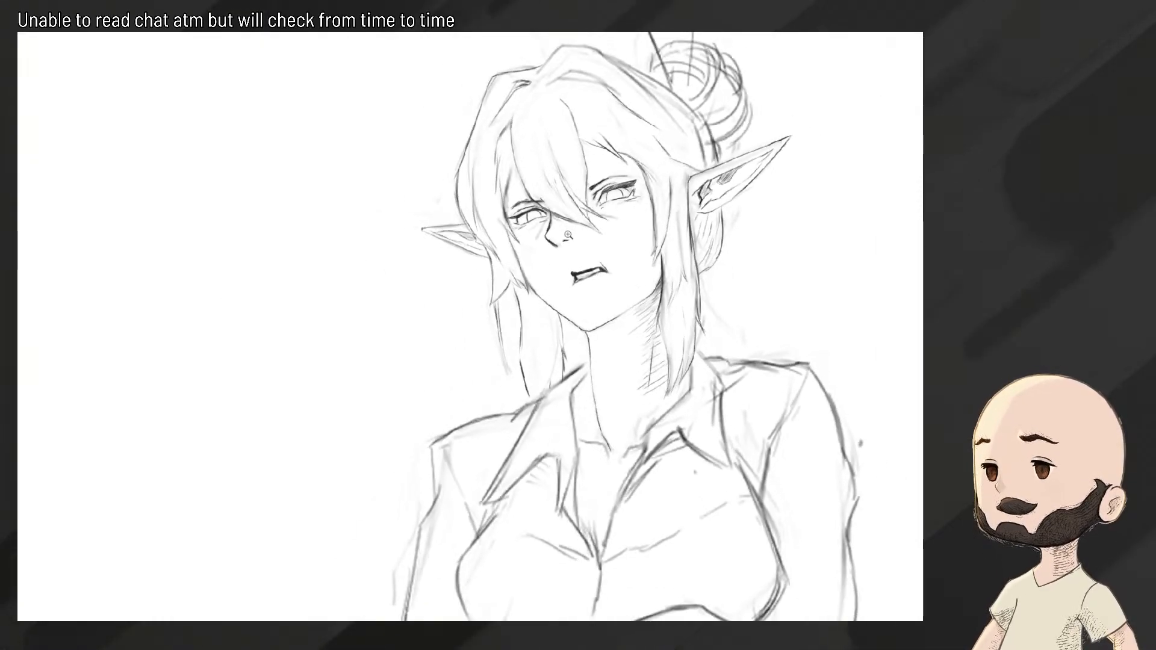
scroll(609, 203, "up", 6)
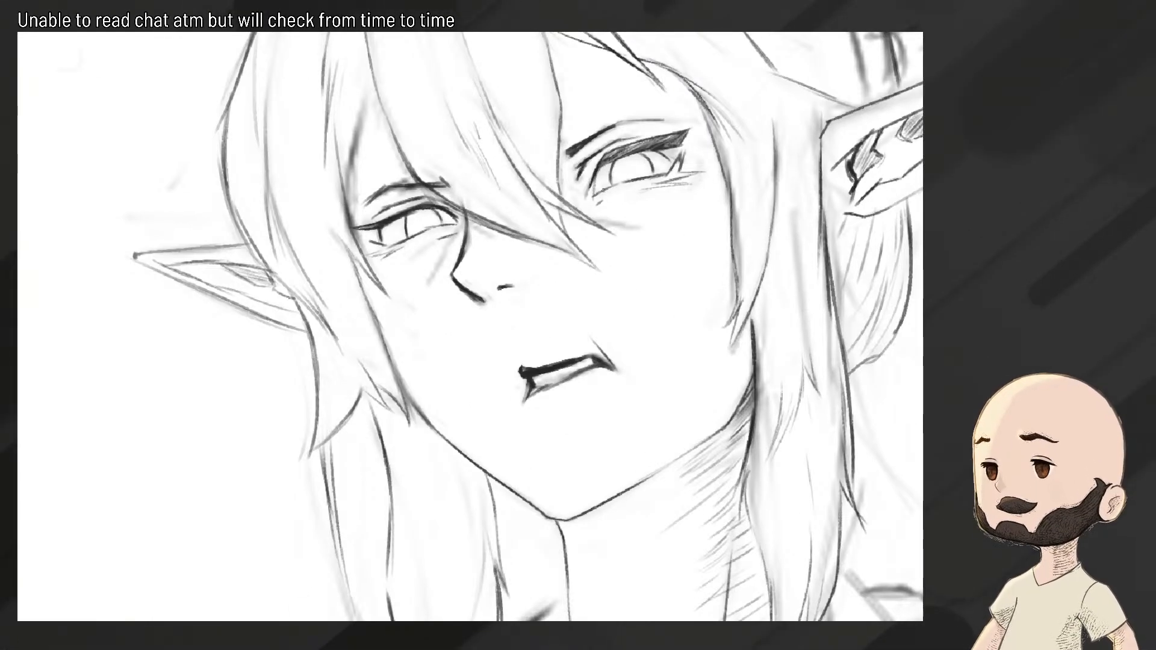
scroll(565, 233, "down", 5)
scroll(565, 233, "up", 5)
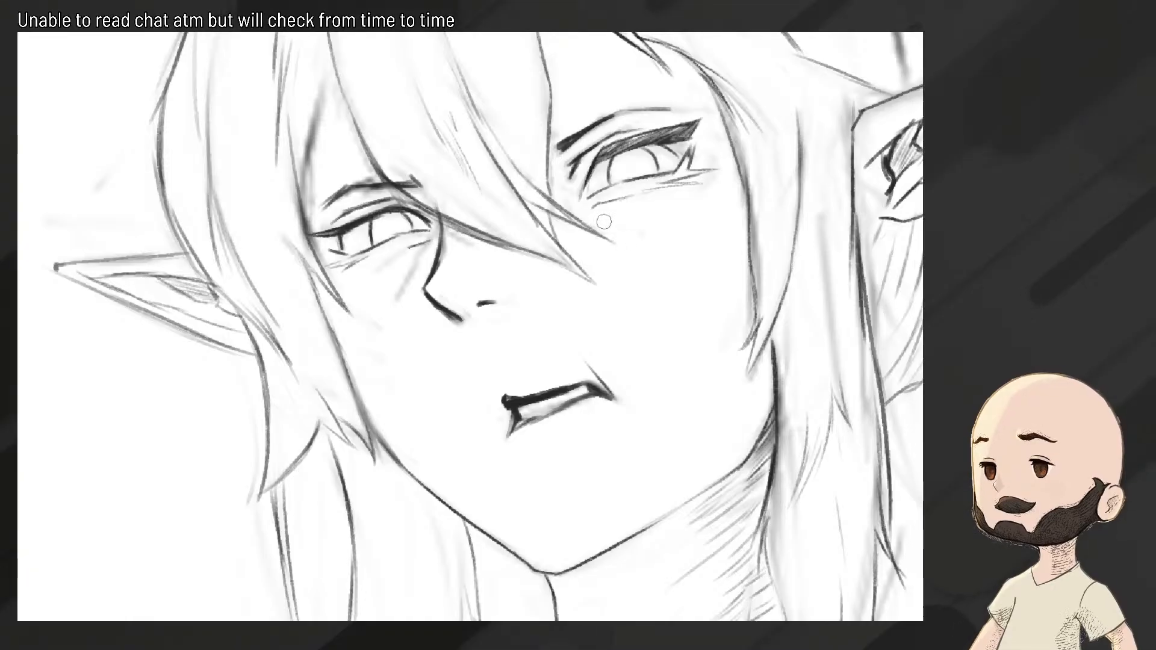
left_click_drag(610, 229, 652, 237)
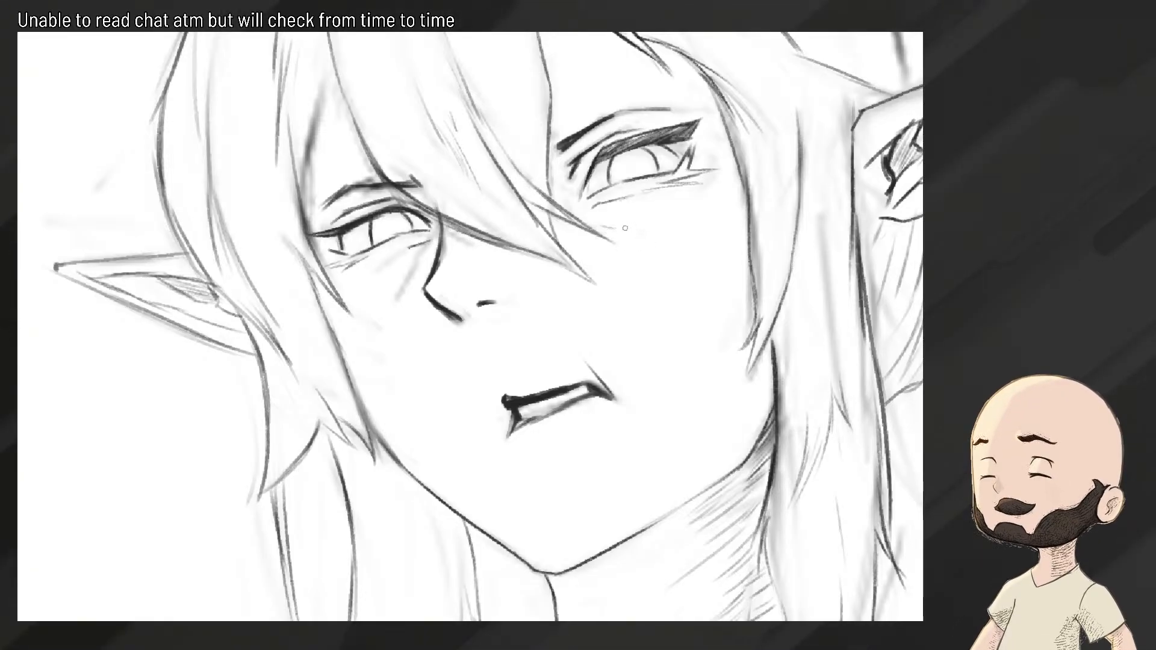
left_click_drag(594, 214, 534, 184)
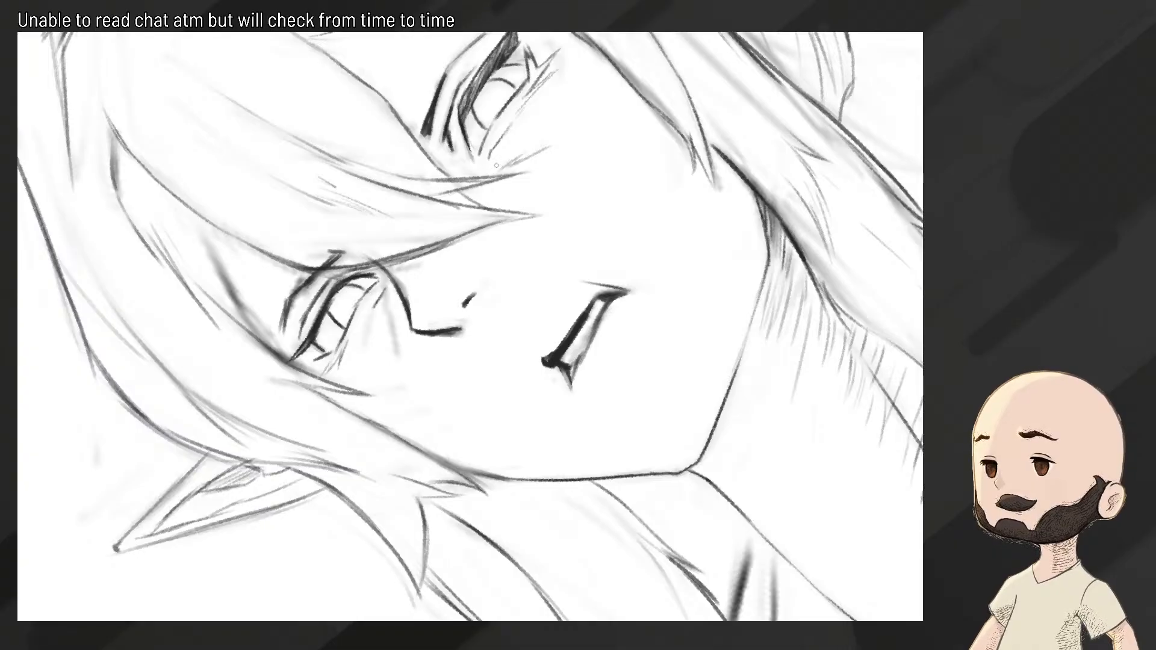
mouse_move(489, 165)
left_mouse_down()
mouse_move(506, 146)
mouse_move(542, 162)
mouse_move(564, 225)
left_mouse_up()
key("ctrl+0")
left_click_drag(519, 182, 566, 187)
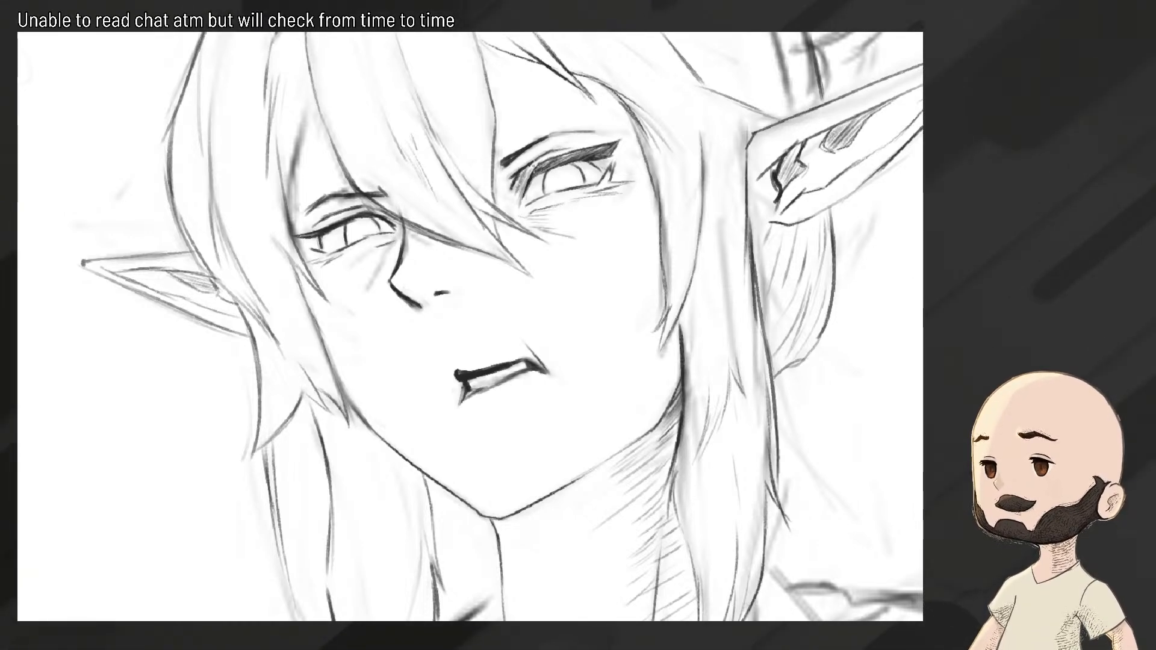
Draw a short curved crease under the far eye, running from its inner corner down onto the cheek
scroll(518, 187, "down", 6)
scroll(529, 183, "up", 5)
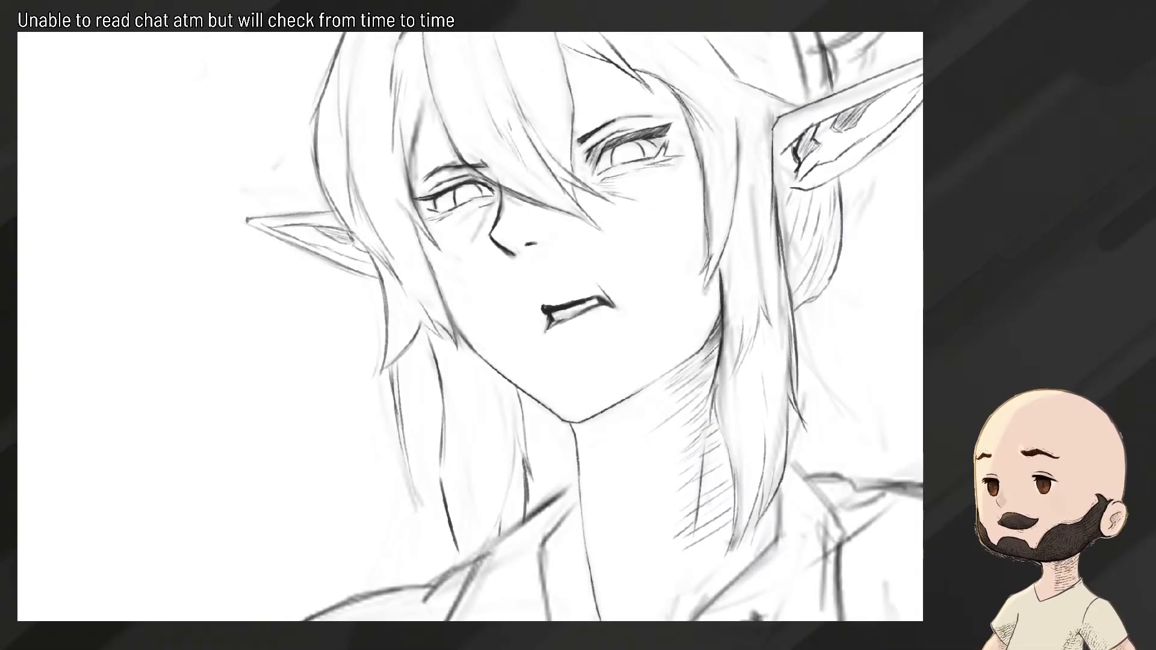
scroll(481, 174, "up", 3)
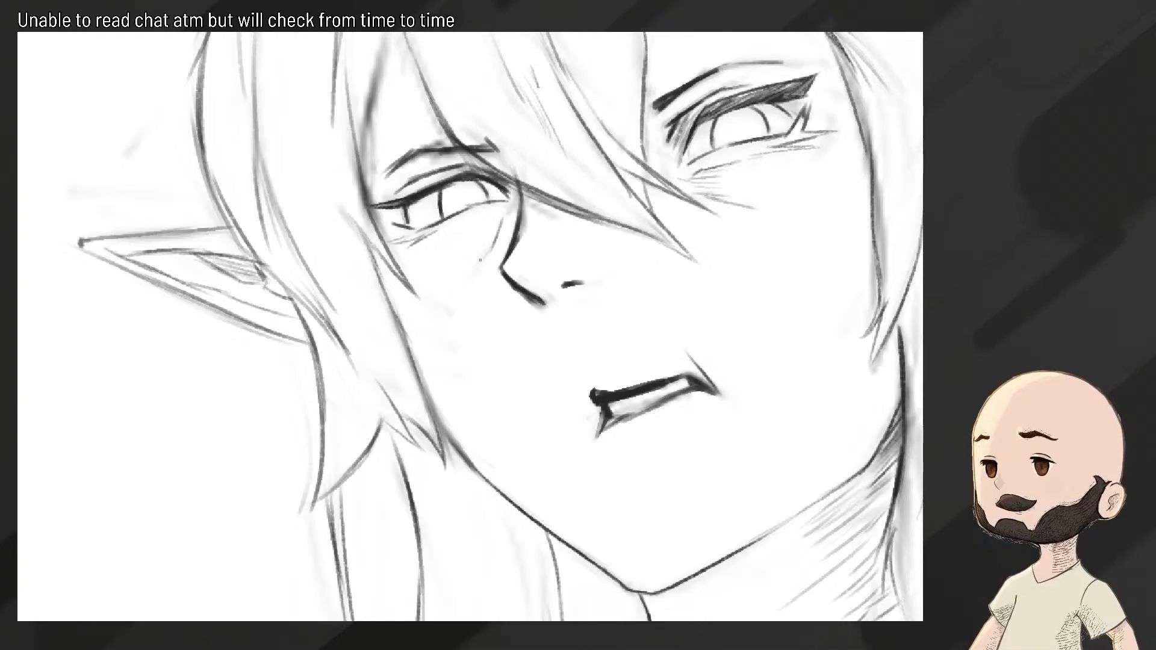
left_click_drag(497, 242, 476, 274)
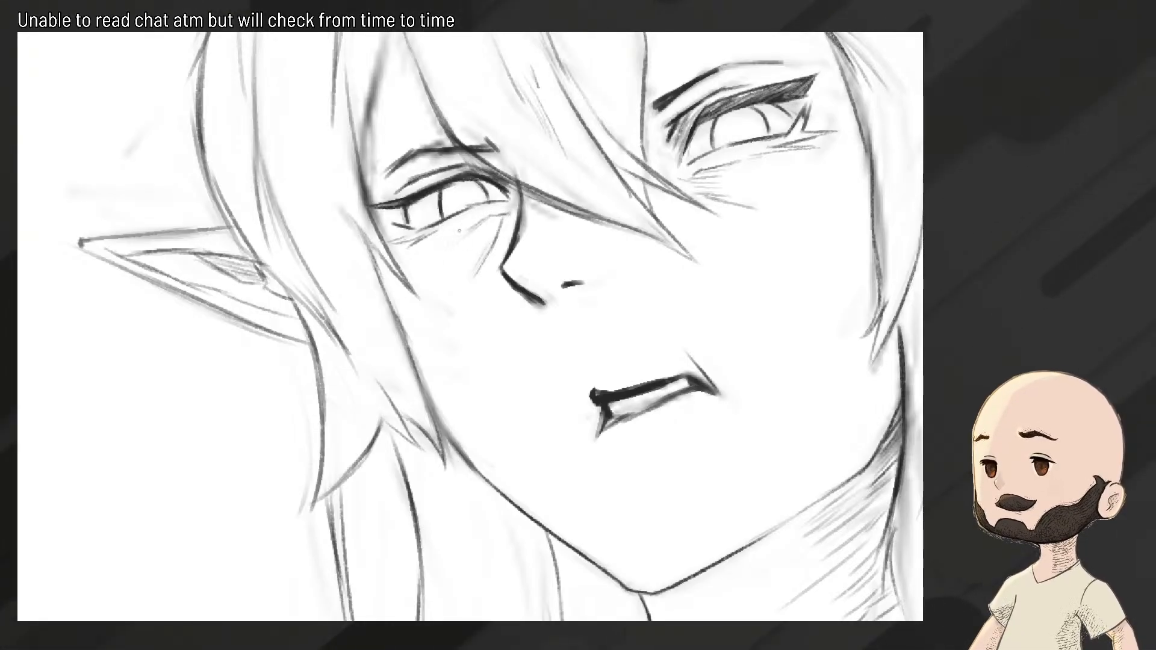
Erase part of the shadow hatching on the neck beneath the jaw, leaving only faint strokes beside the near side hair
scroll(460, 231, "down", 5)
scroll(462, 237, "up", 4)
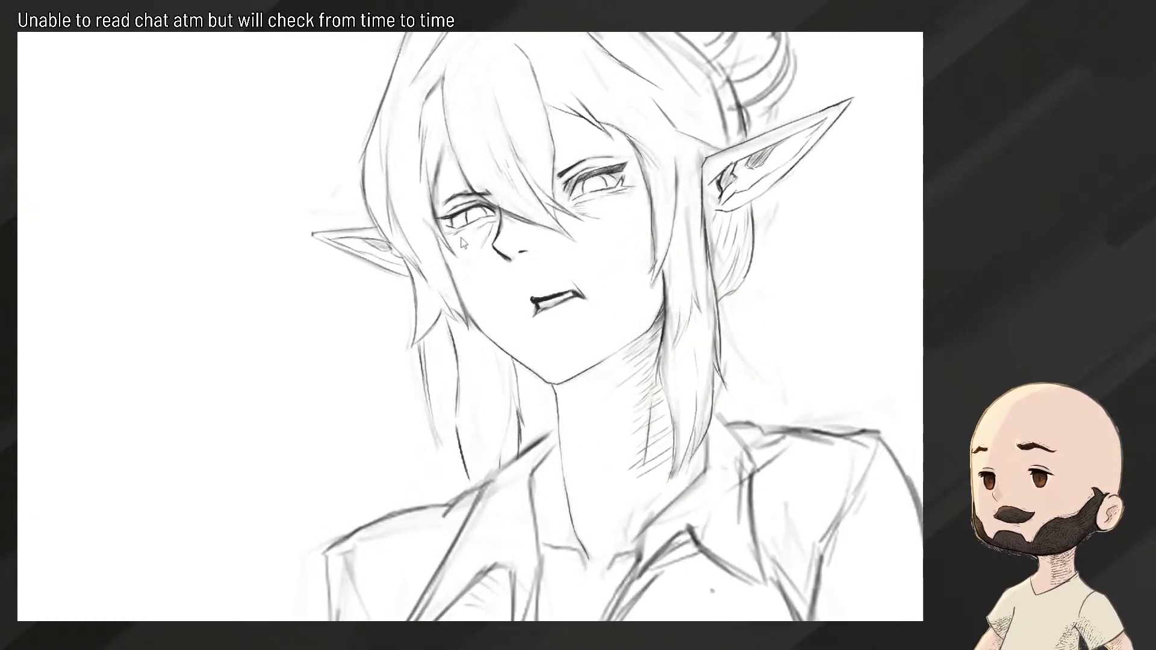
scroll(541, 253, "up", 2)
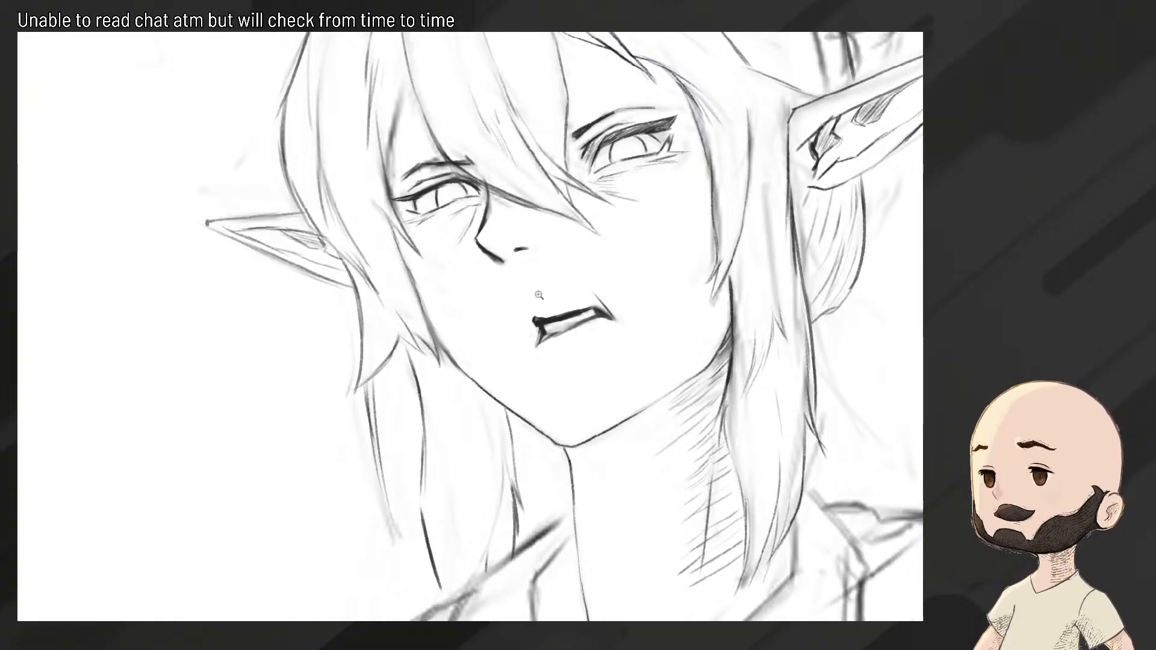
scroll(490, 311, "down", 5)
scroll(490, 312, "up", 5)
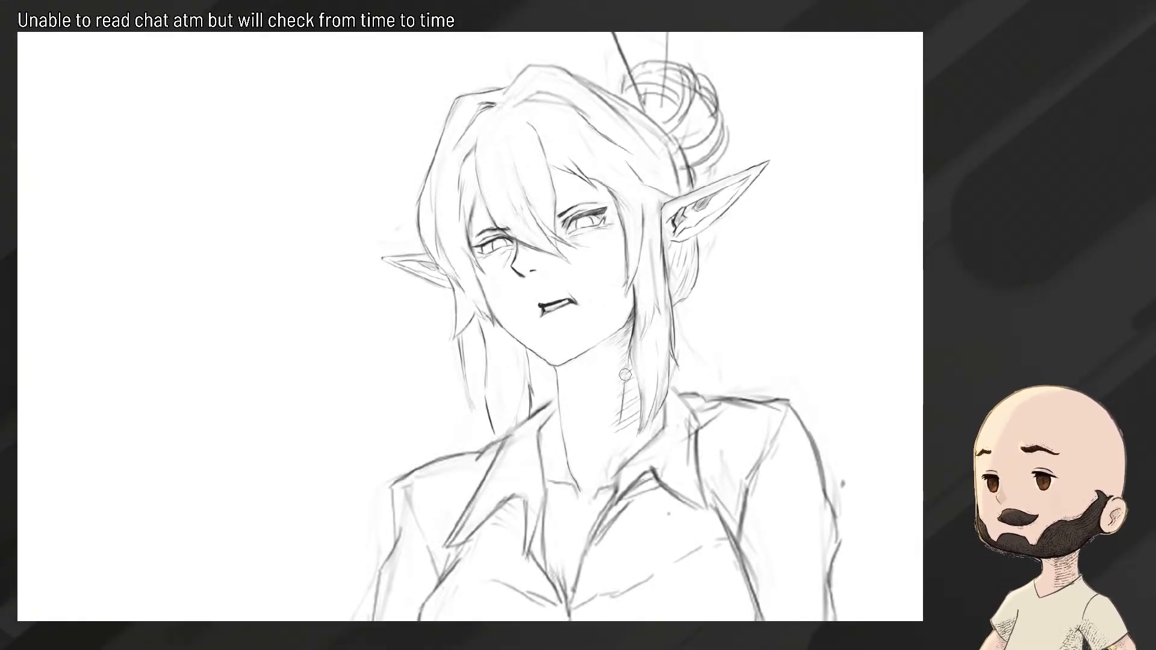
mouse_move(624, 374)
left_mouse_down()
mouse_move(628, 413)
mouse_move(608, 356)
left_mouse_up()
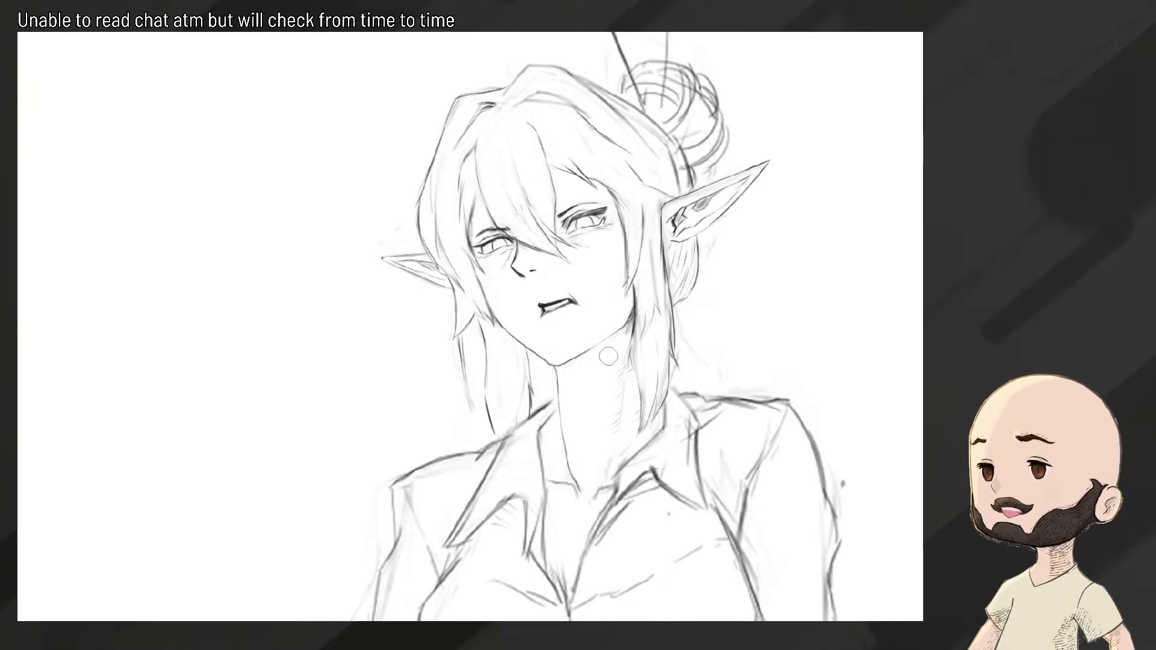
Lighten the rough shoulder and shirt collar lines on both sides with a large soft eraser
scroll(608, 355, "down", 5)
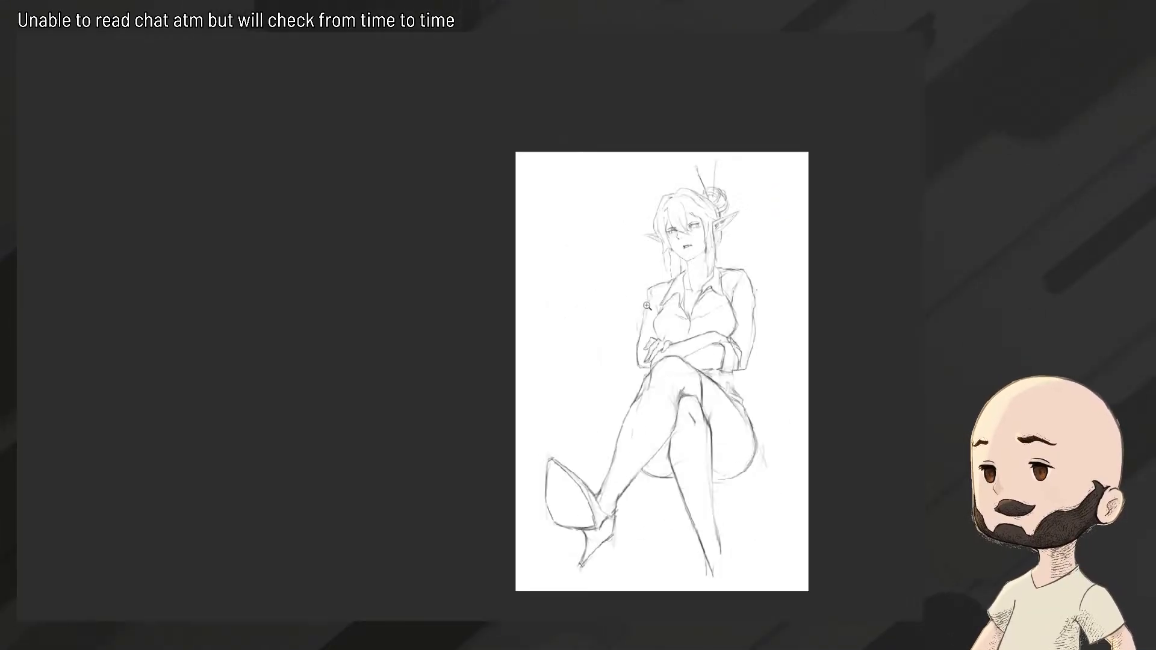
scroll(646, 306, "up", 5)
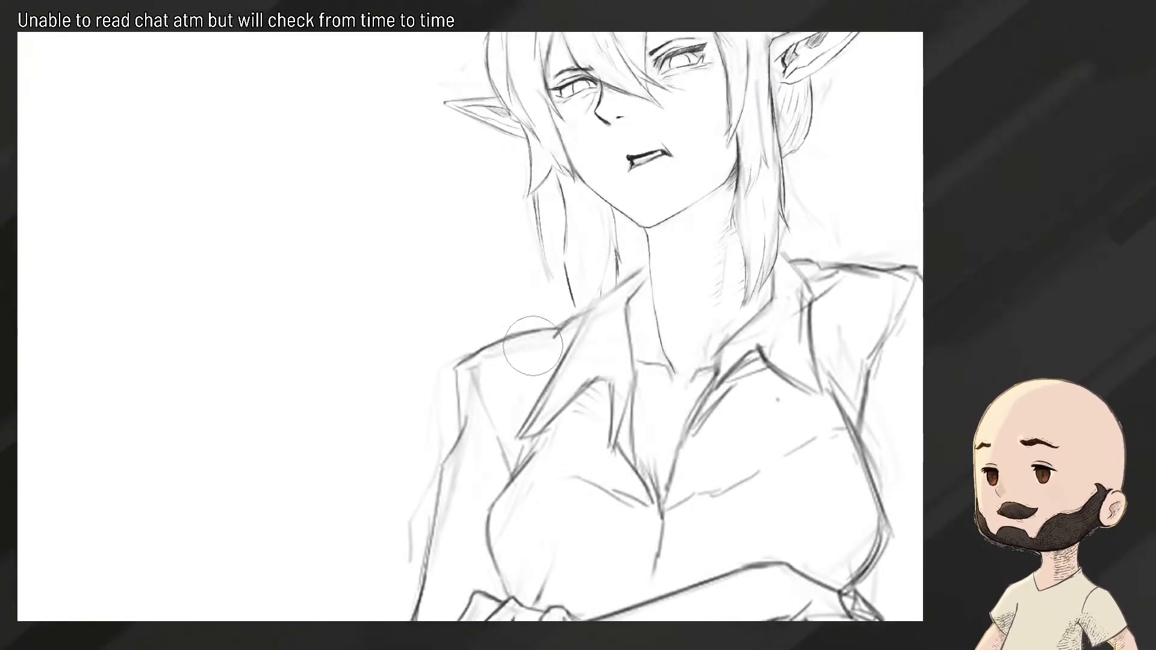
mouse_move(533, 345)
left_mouse_down()
mouse_move(453, 407)
mouse_move(588, 363)
mouse_move(602, 372)
mouse_move(600, 472)
mouse_move(617, 412)
mouse_move(725, 398)
mouse_move(696, 423)
mouse_move(771, 341)
mouse_move(849, 336)
mouse_move(815, 307)
mouse_move(815, 276)
mouse_move(864, 357)
left_mouse_up()
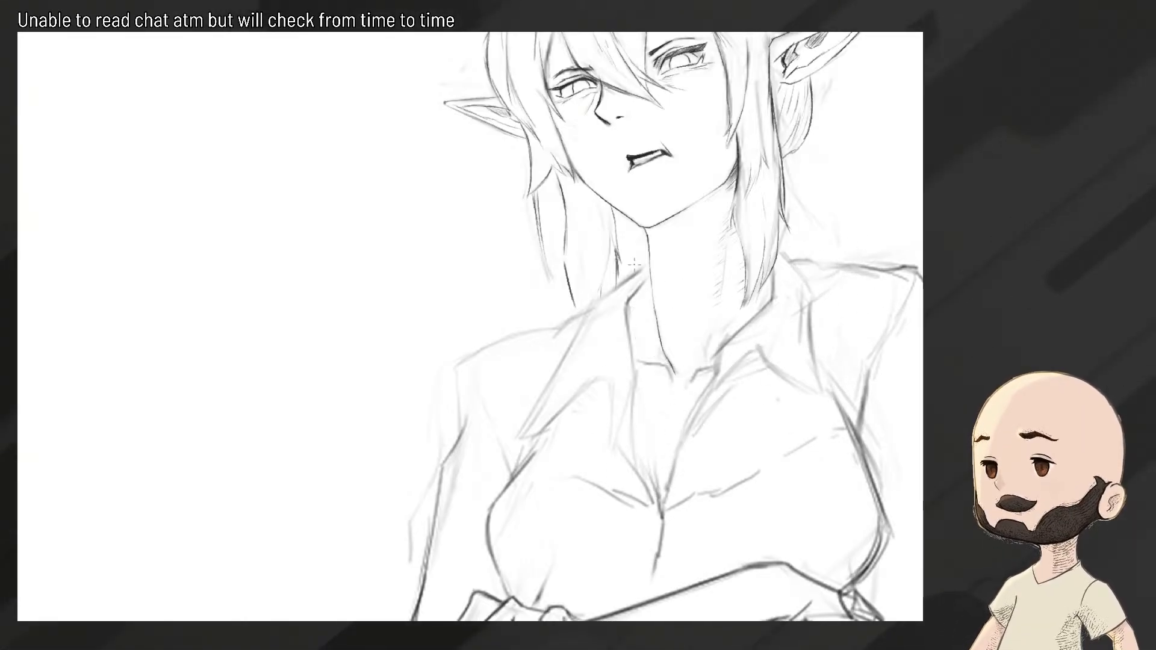
Clean up the rough line where the far collar meets the neck and redraw the collar's top edge down to its fold corner
scroll(634, 263, "up", 2)
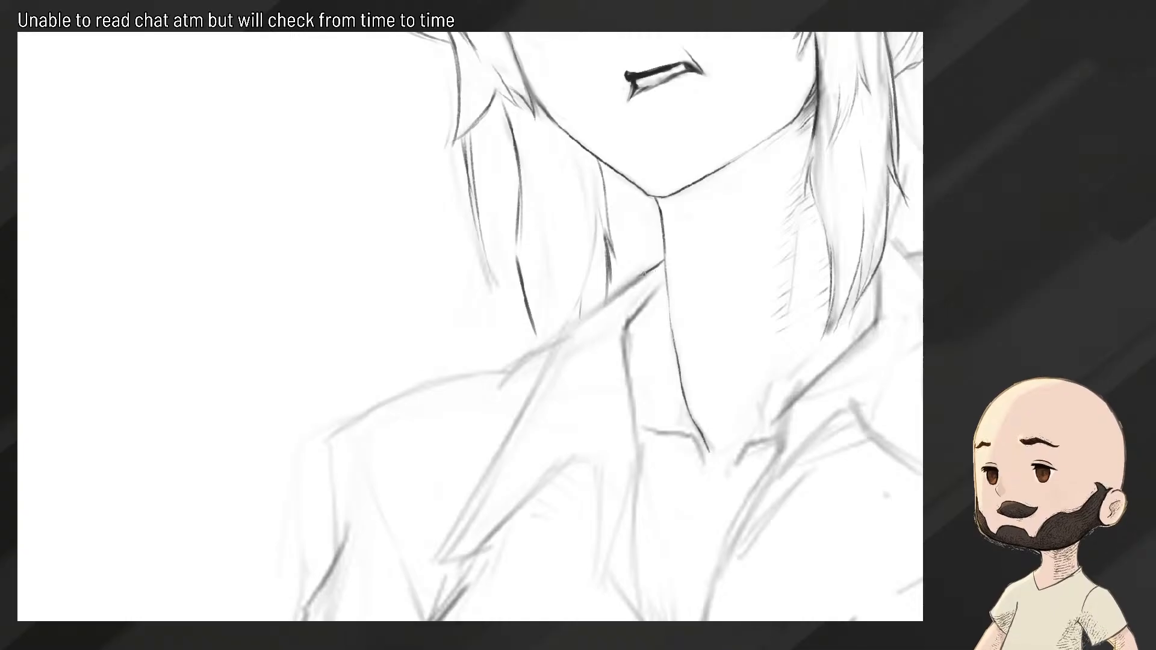
key("e")
key("bracketleft")
key("bracketleft")
key("bracketleft")
mouse_move(641, 269)
left_mouse_down()
mouse_move(621, 288)
mouse_move(653, 261)
mouse_move(570, 331)
mouse_move(651, 267)
left_mouse_up()
key("b")
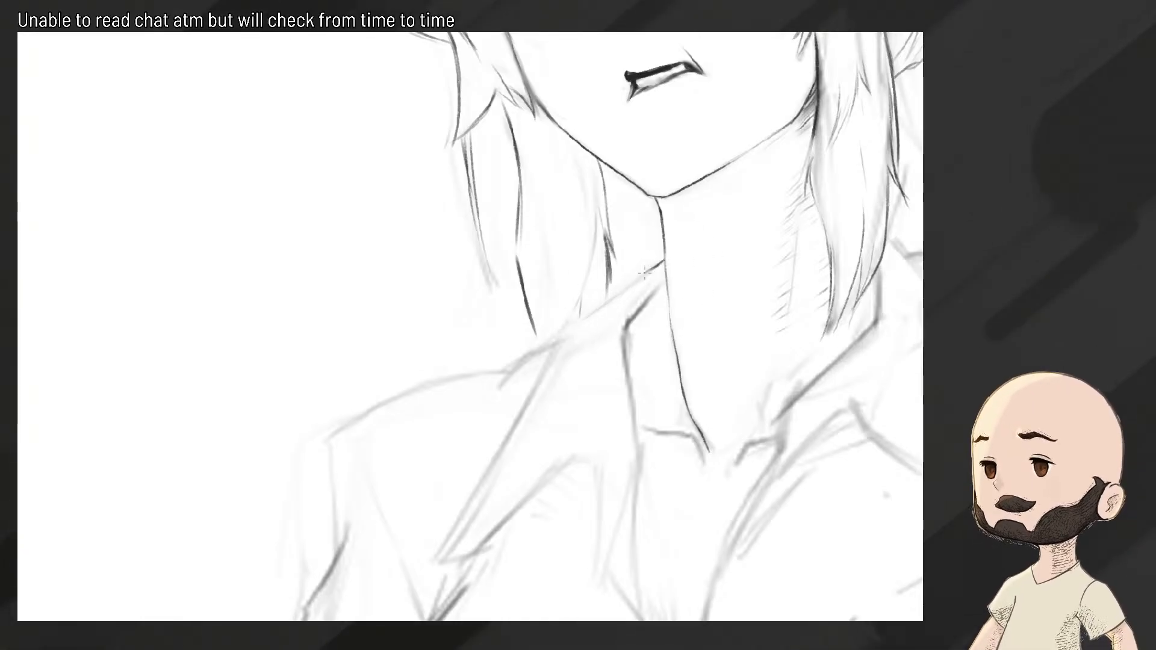
left_click_drag(582, 318, 661, 264)
mouse_move(588, 317)
left_mouse_down()
mouse_move(555, 335)
mouse_move(537, 373)
left_mouse_up()
scroll(547, 352, "down", 4)
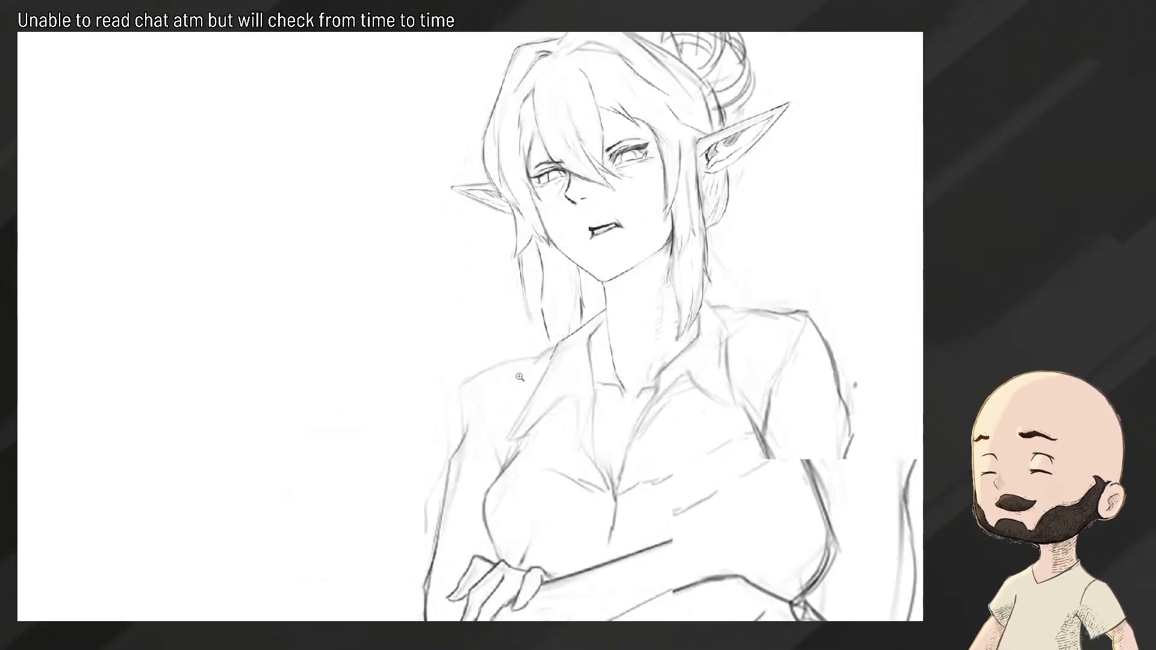
Draw the far collar flap's long outer edge from the fold corner down to its pointed tip, redoing strokes that miss
scroll(547, 357, "up", 5)
left_click_drag(613, 239, 460, 468)
key("ctrl+z")
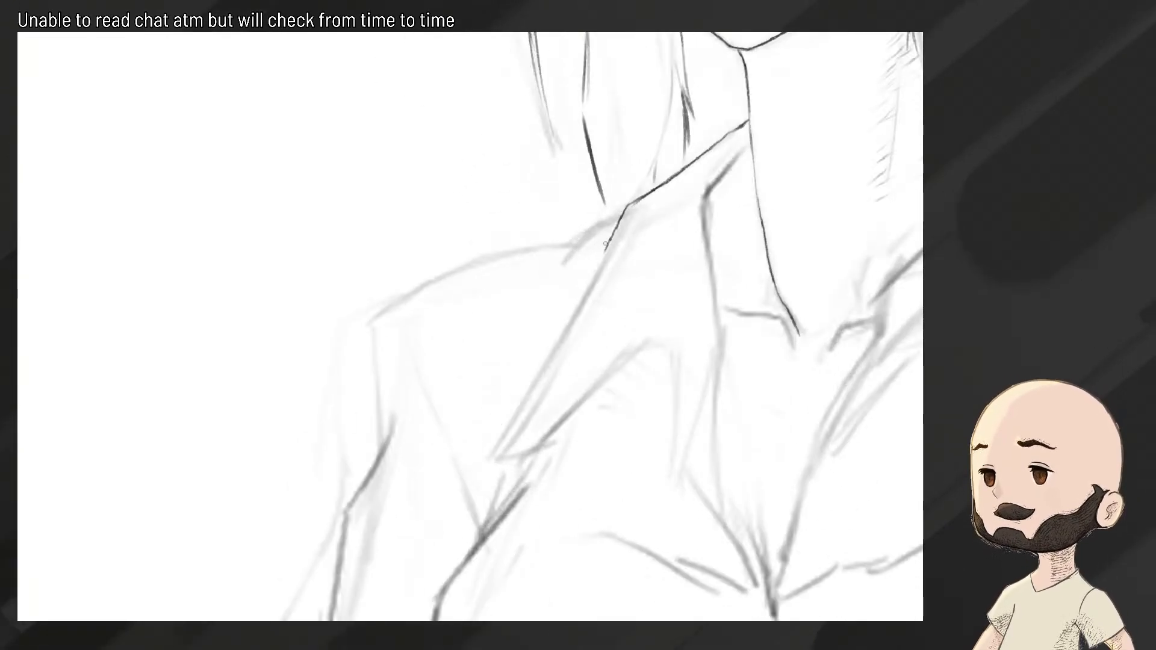
left_click_drag(607, 247, 567, 327)
left_click_drag(613, 237, 544, 366)
left_click_drag(578, 296, 487, 437)
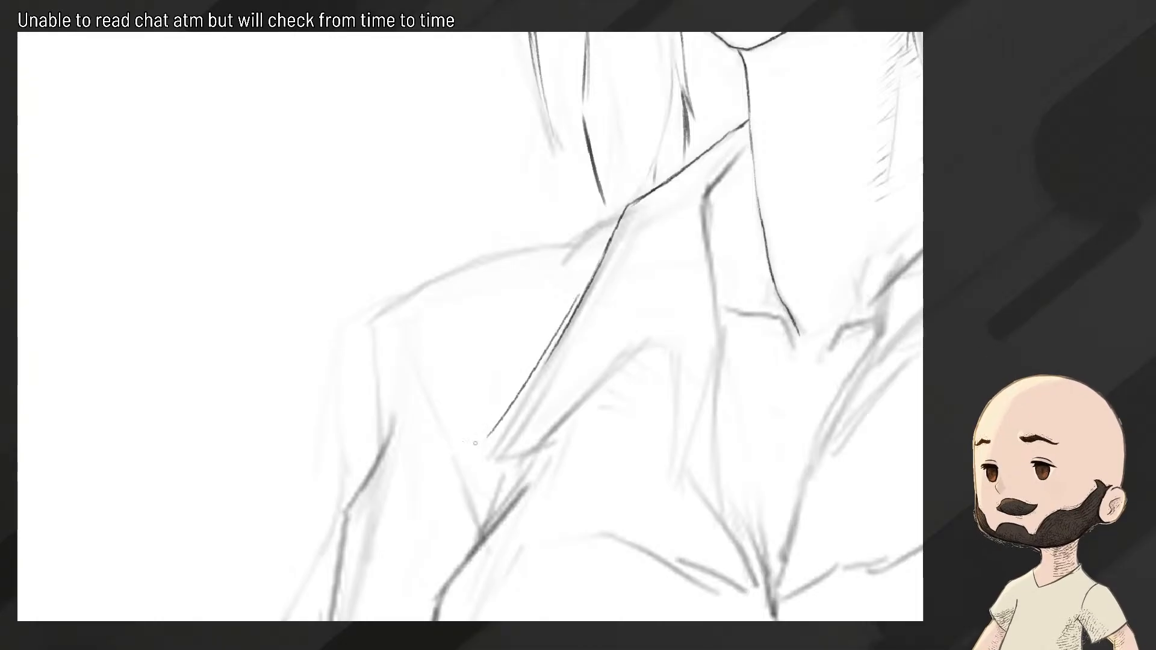
key("ctrl+z")
left_click_drag(575, 306, 505, 432)
left_click_drag(560, 337, 489, 456)
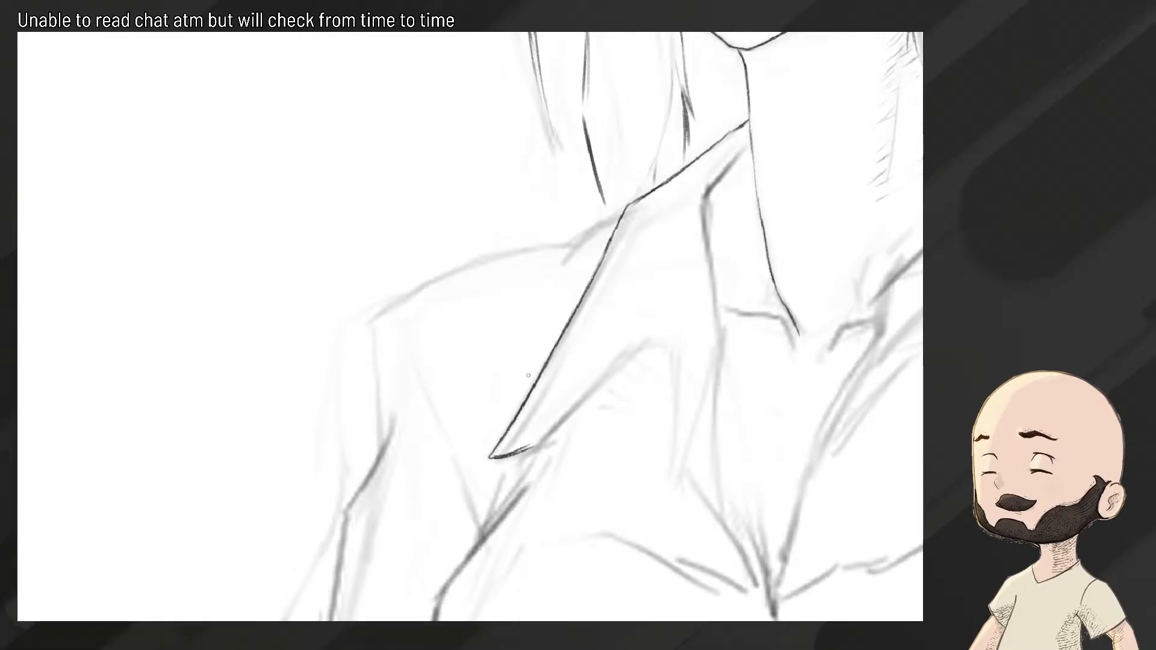
Draw the far collar flap's lower edge from the tip up to the curved notch near the shirt opening
left_click_drag(534, 450, 586, 397)
left_click_drag(552, 431, 621, 363)
mouse_move(579, 404)
left_mouse_down()
mouse_move(637, 353)
mouse_move(675, 348)
left_mouse_up()
key("ctrl+z")
key("ctrl+z")
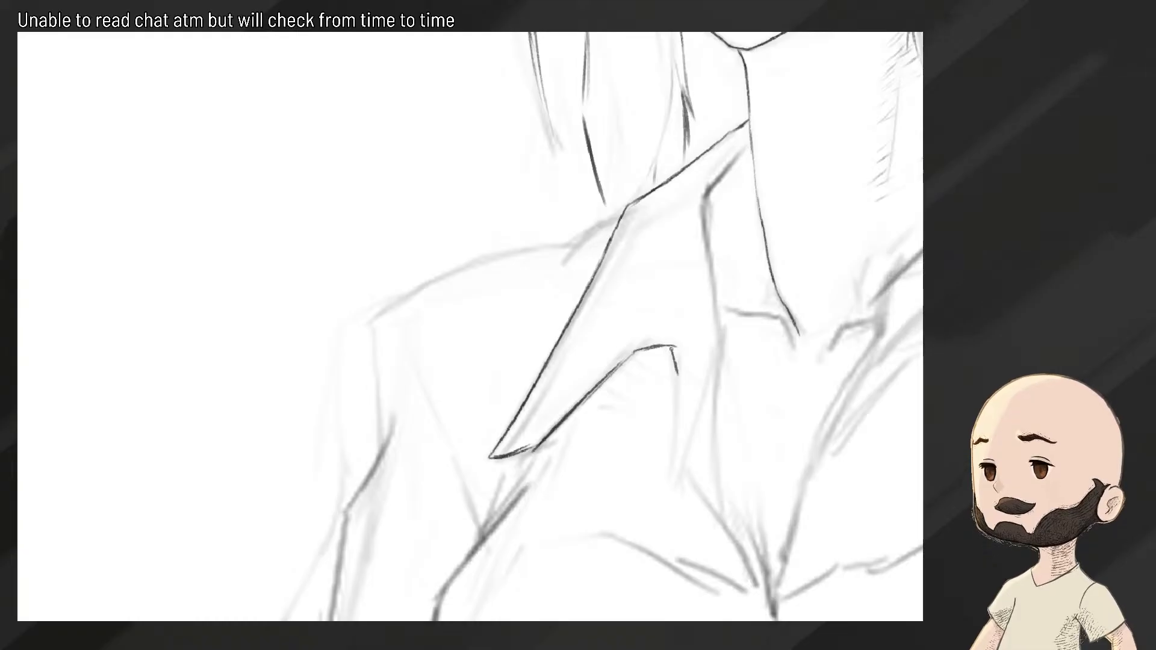
Draw the line from the far collar's notch straight down and along the shirt opening to its point on the chest
left_click_drag(671, 351, 673, 486)
key("ctrl+z")
key("ctrl+z")
mouse_move(674, 379)
left_mouse_down()
mouse_move(678, 464)
mouse_move(739, 560)
left_mouse_up()
key("ctrl+z")
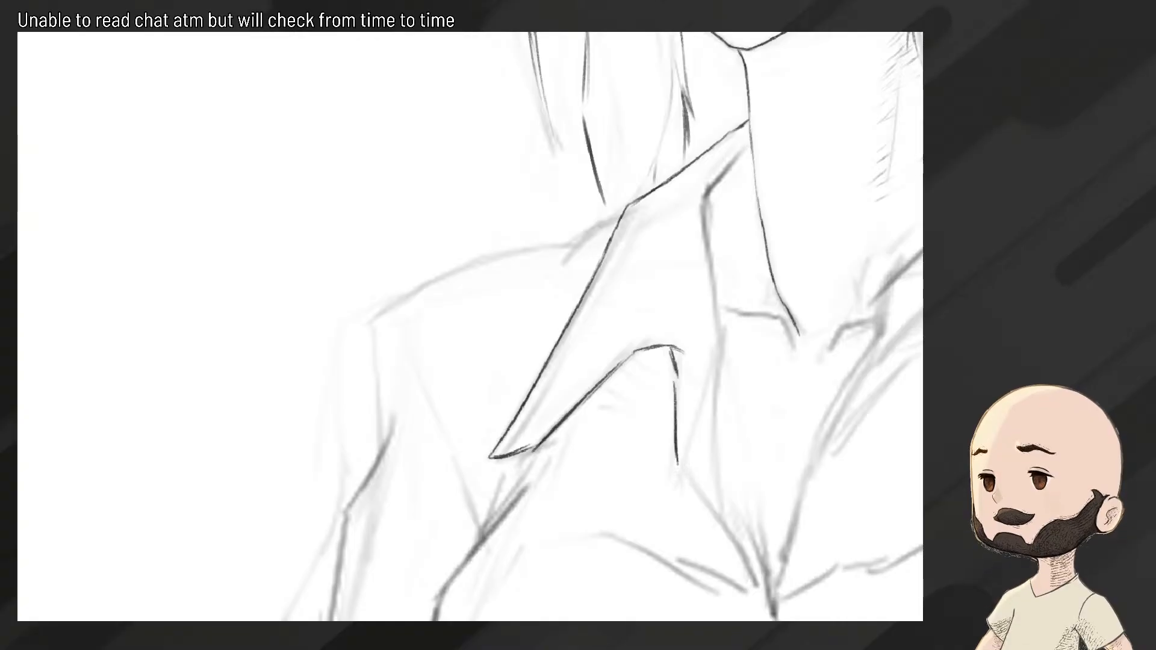
left_click_drag(676, 455, 682, 481)
mouse_move(685, 479)
left_mouse_down()
mouse_move(735, 533)
mouse_move(756, 583)
left_mouse_up()
Draw the far collar's inner edge from beside the neck down to meet the line below the notch
mouse_move(729, 537)
left_mouse_down("ctrl")
mouse_move(694, 526)
mouse_move(653, 443)
left_mouse_up("ctrl")
mouse_move(654, 443)
left_mouse_down("ctrl")
mouse_move(673, 432)
mouse_move(705, 315)
mouse_move(702, 285)
left_mouse_up("ctrl")
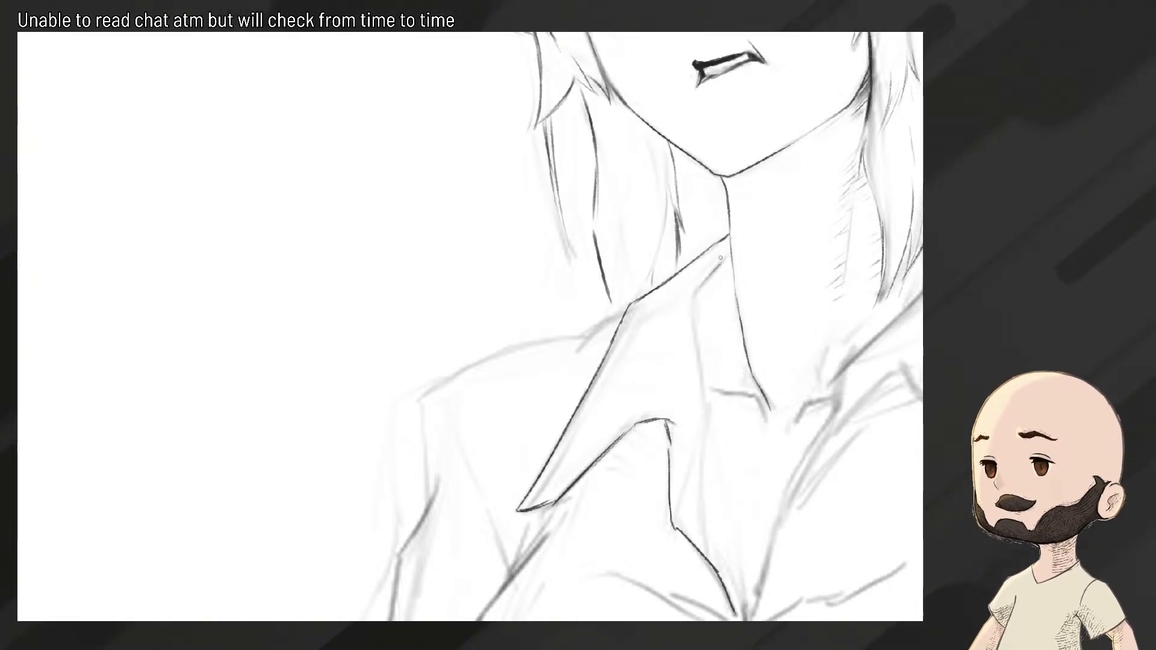
left_click_drag(693, 295, 695, 377)
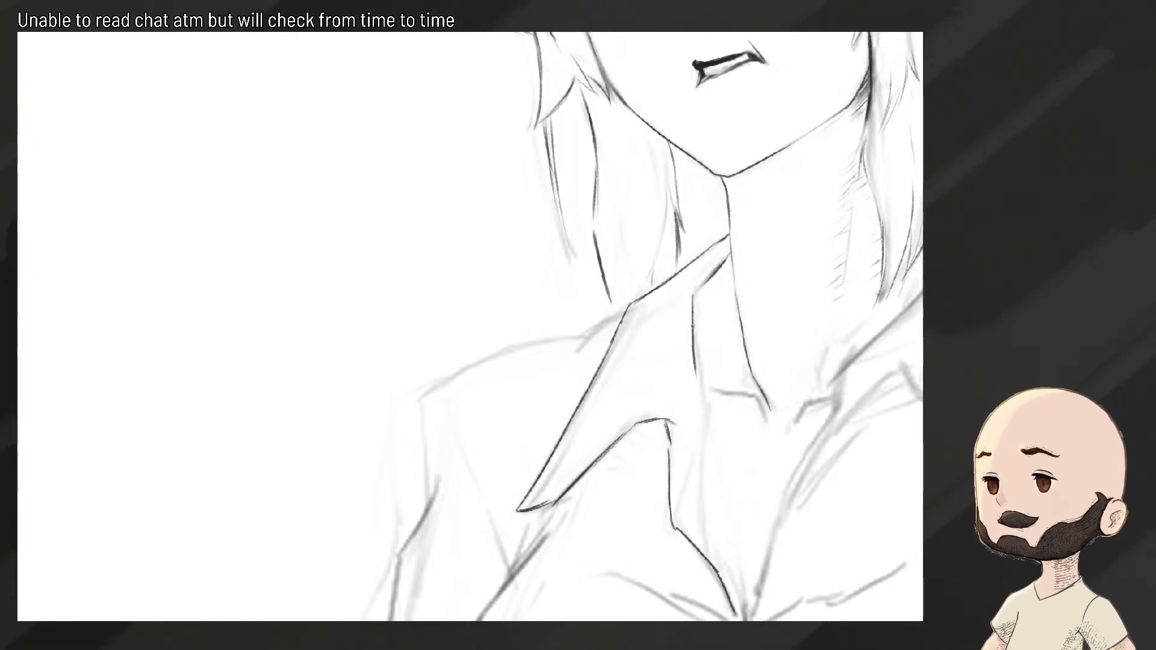
key("ctrl+z")
mouse_move(693, 314)
left_mouse_down()
mouse_move(705, 385)
mouse_move(681, 500)
mouse_move(602, 475)
mouse_move(631, 436)
mouse_move(681, 507)
left_mouse_up()
Erase the excess line below the far collar's lower end and fade the shirt opening's edge toward the chest
key("e")
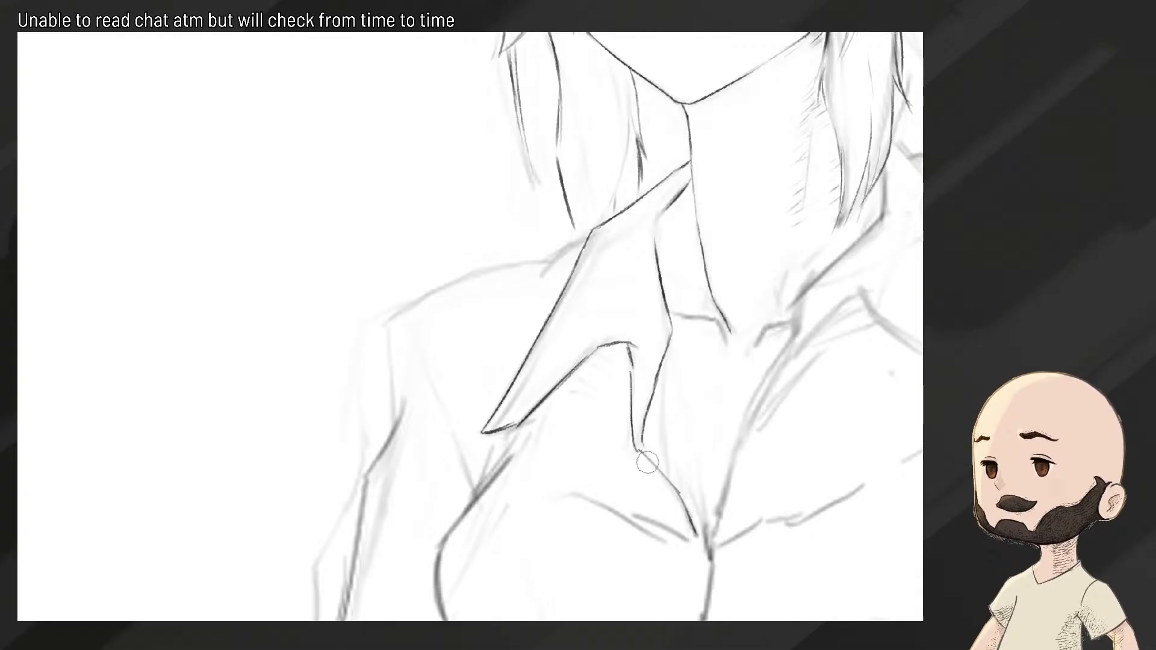
left_click_drag(638, 451, 686, 494)
key("ctrl+z")
mouse_move(643, 444)
left_mouse_down()
mouse_move(678, 481)
mouse_move(705, 547)
mouse_move(667, 533)
left_mouse_up()
mouse_move(655, 443)
left_mouse_down()
mouse_move(651, 487)
mouse_move(638, 393)
left_mouse_up()
left_click_drag(640, 393, 687, 394)
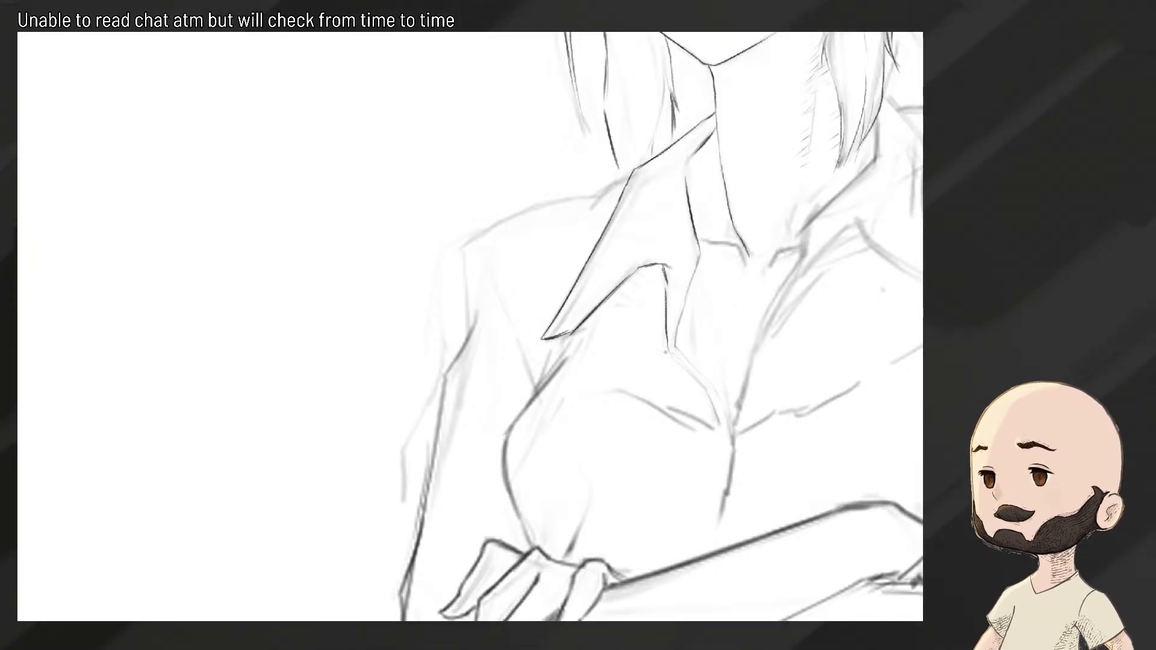
Redraw the far edge of the shirt opening down to the chest and restore the lower end of the collar's inner edge
left_click_drag(699, 388, 722, 445)
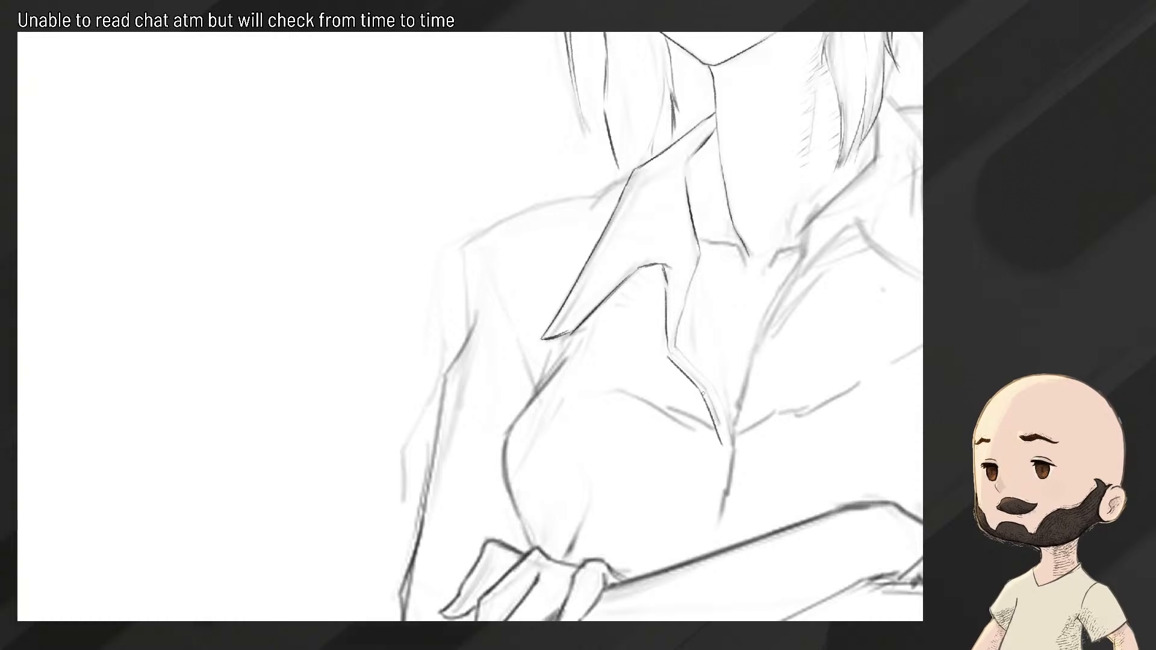
key("ctrl+z")
left_click_drag(697, 387, 724, 446)
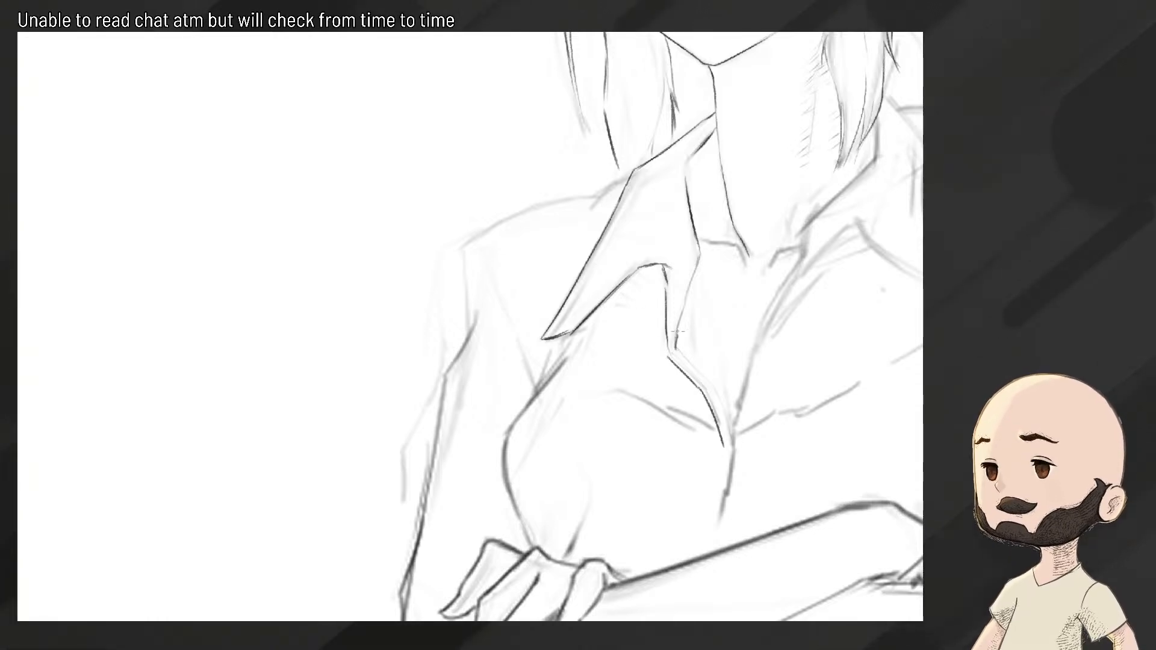
left_click_drag(696, 269, 676, 347)
left_click_drag(689, 295, 675, 348)
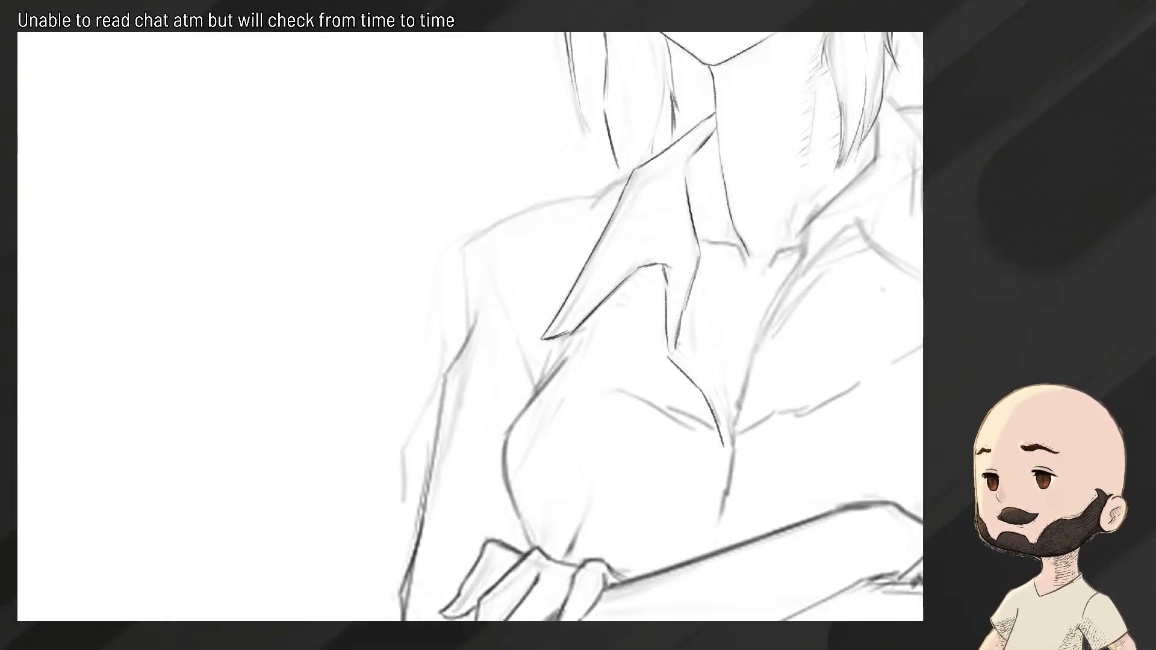
Double the line along the far edge of the shirt opening and redraw the front seam below its point
left_click_drag(706, 377, 724, 445)
mouse_move(720, 398)
left_mouse_down()
mouse_move(511, 394)
mouse_move(695, 391)
mouse_move(712, 410)
left_mouse_up()
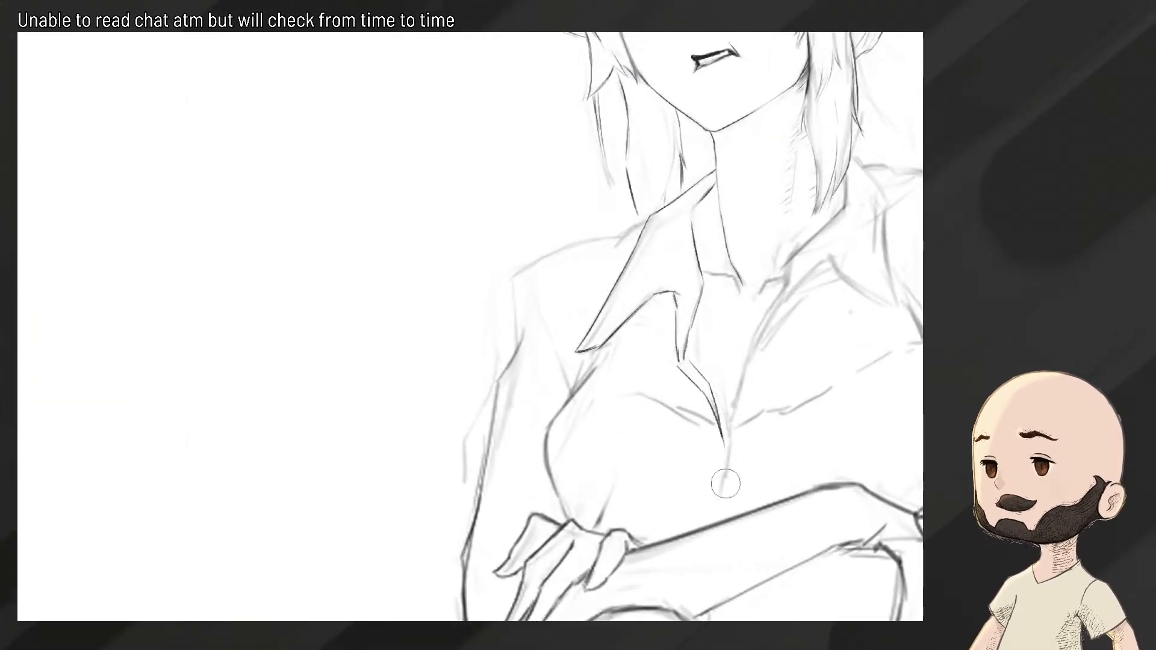
key("b")
mouse_move(725, 430)
left_mouse_down()
mouse_move(714, 516)
mouse_move(728, 429)
left_mouse_up()
key("ctrl+z")
key("ctrl+z")
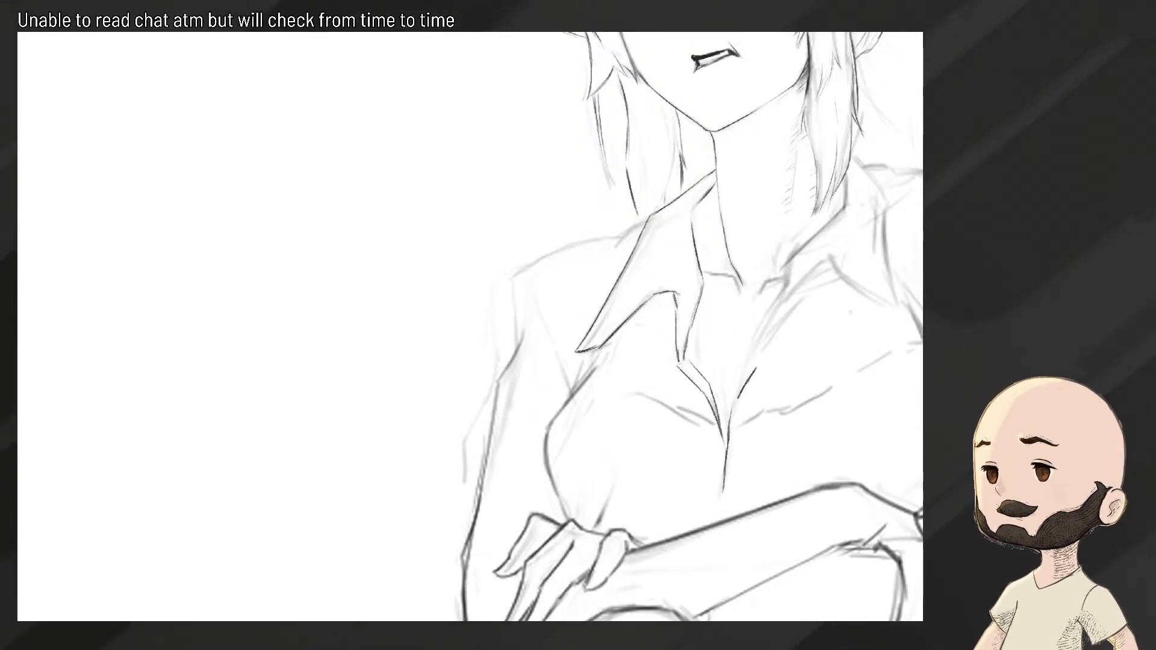
Draw the near edge of the shirt opening from the chest up past the collarbone to the collar under the side hair
left_click_drag(741, 393, 758, 337)
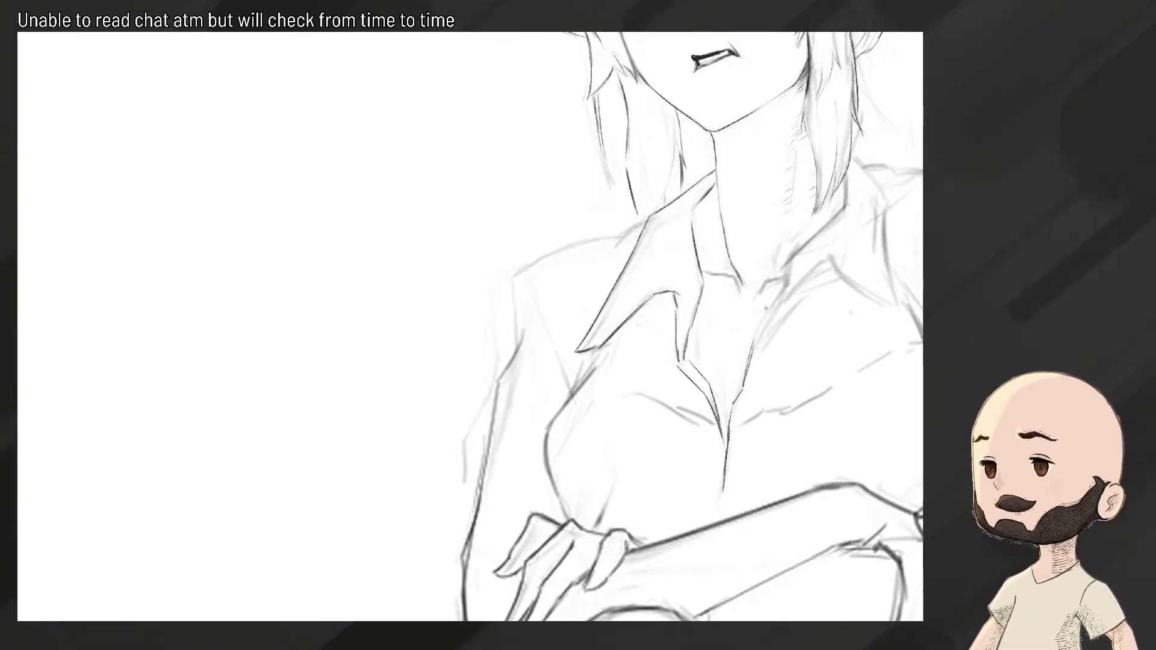
left_click_drag(756, 335, 782, 288)
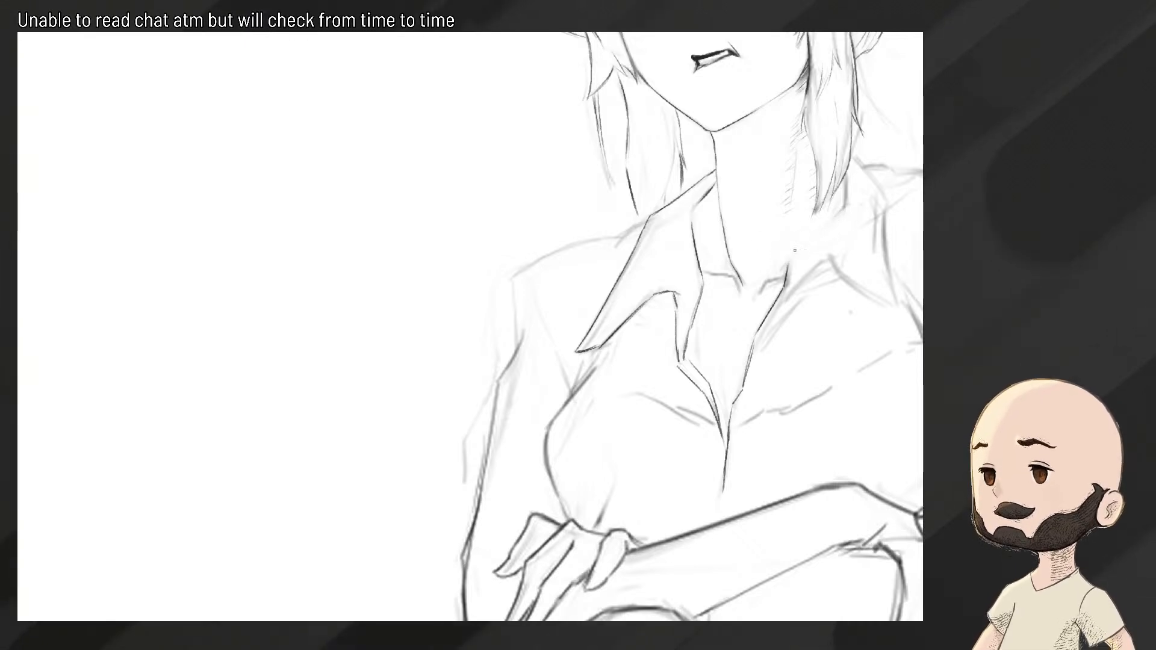
mouse_move(789, 257)
left_mouse_down()
mouse_move(845, 208)
mouse_move(713, 348)
left_mouse_up()
scroll(797, 235, "down", 3)
scroll(713, 348, "up", 3)
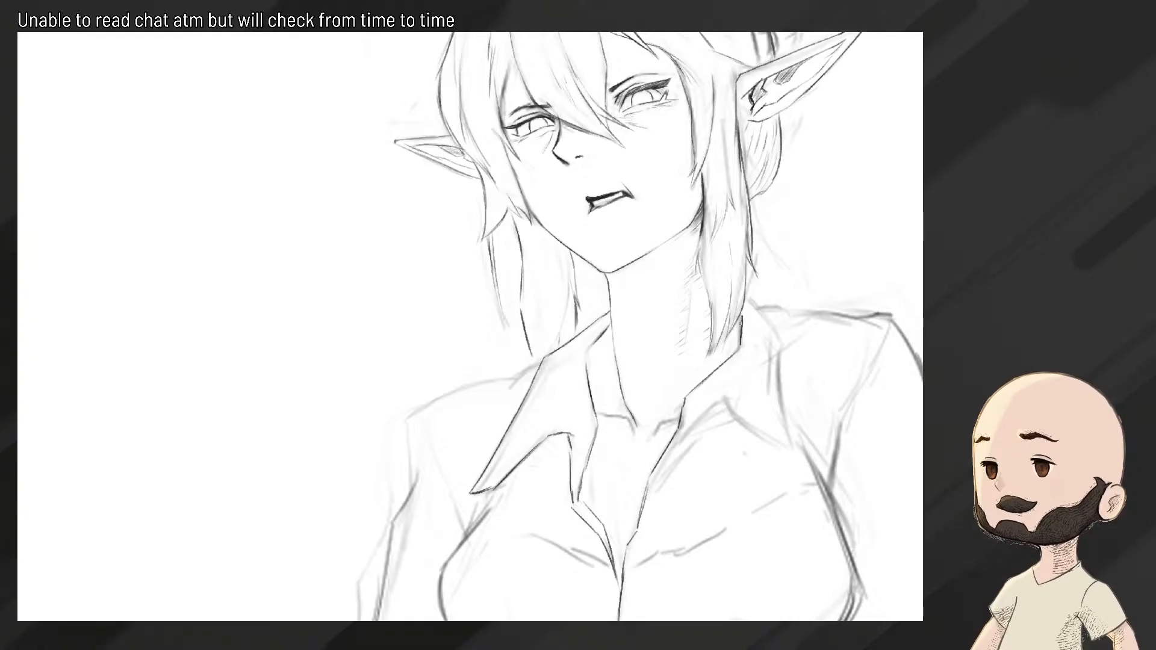